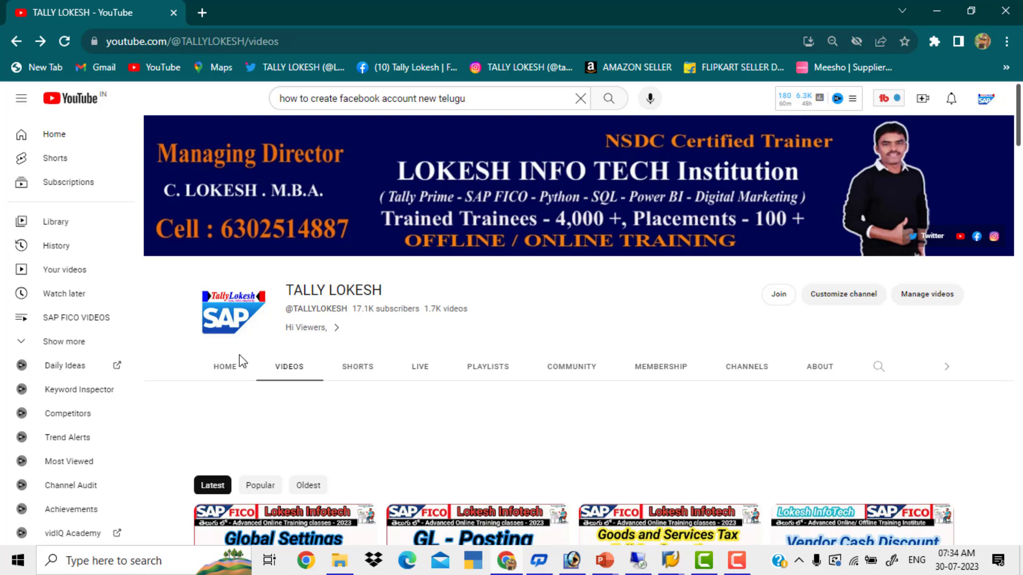
Step: View the YouTube channel's home page and its featured Tally Prime course video
click(230, 368)
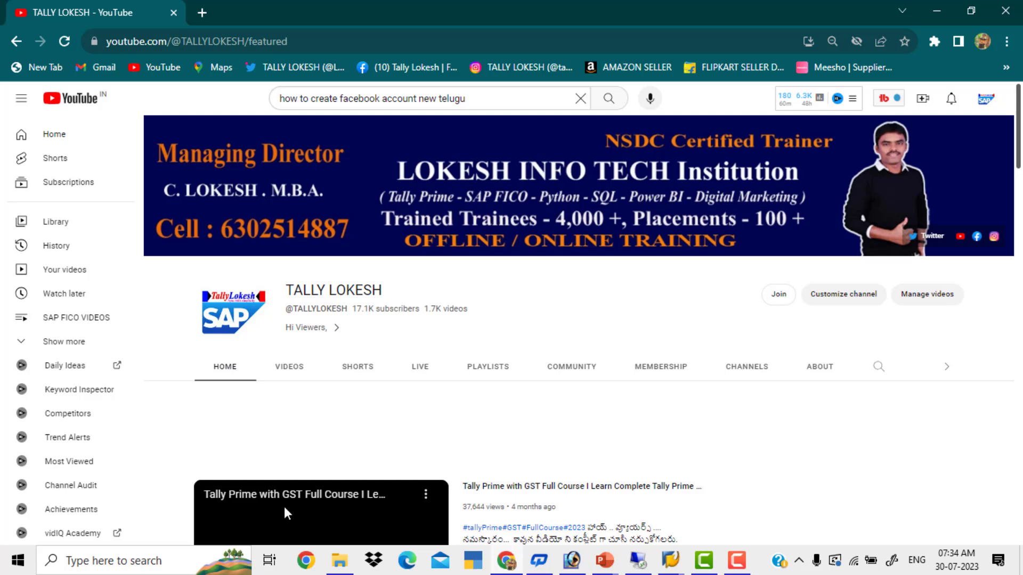
scroll(335, 528, down, 1)
click(335, 528)
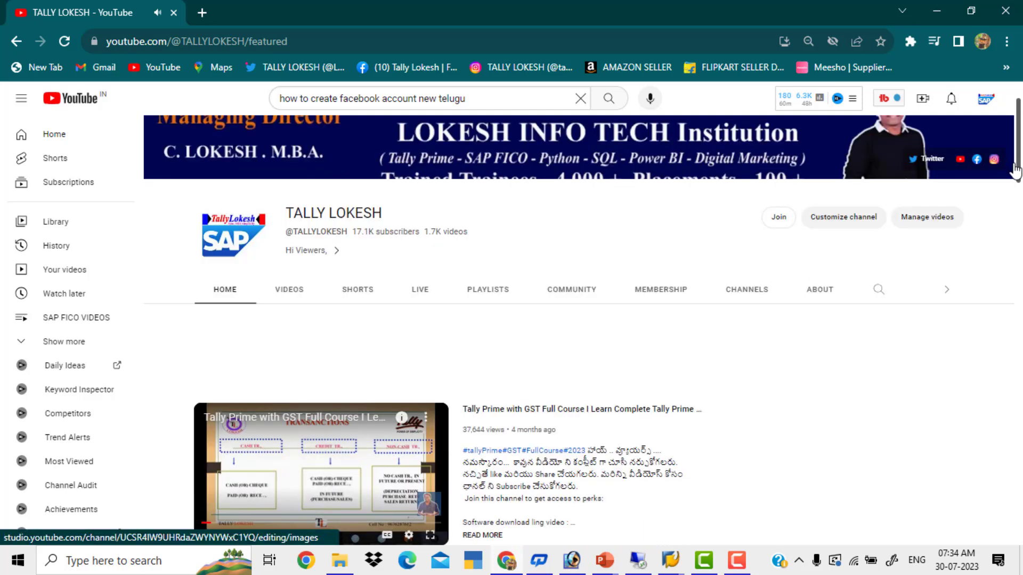
drag(1018, 165, 1018, 117)
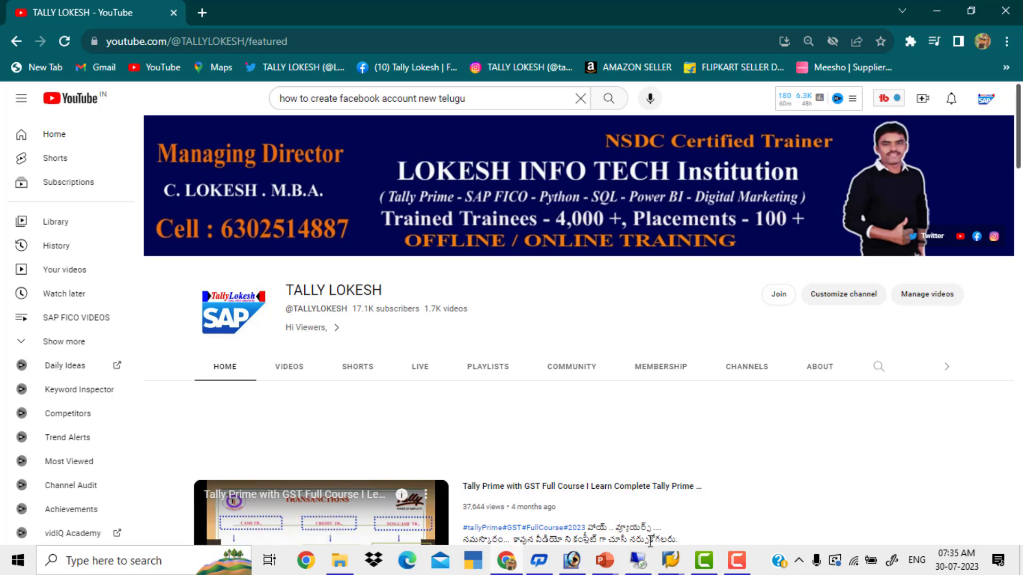
Step: Switch to the ES workbook in Excel on the remote desktop and enlarge the GLOBAL SETTINGS sheet to 110%
click(645, 568)
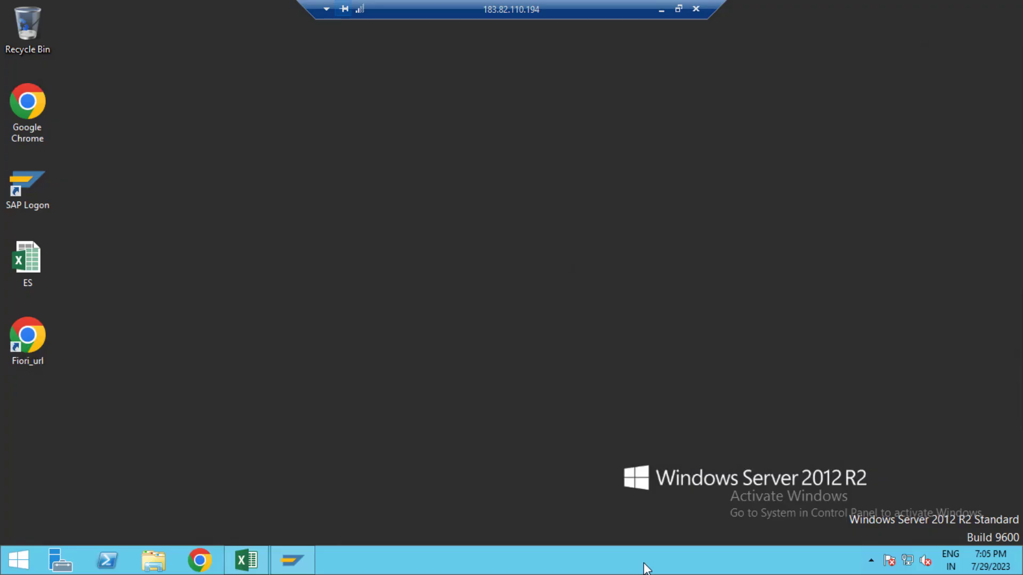
click(246, 563)
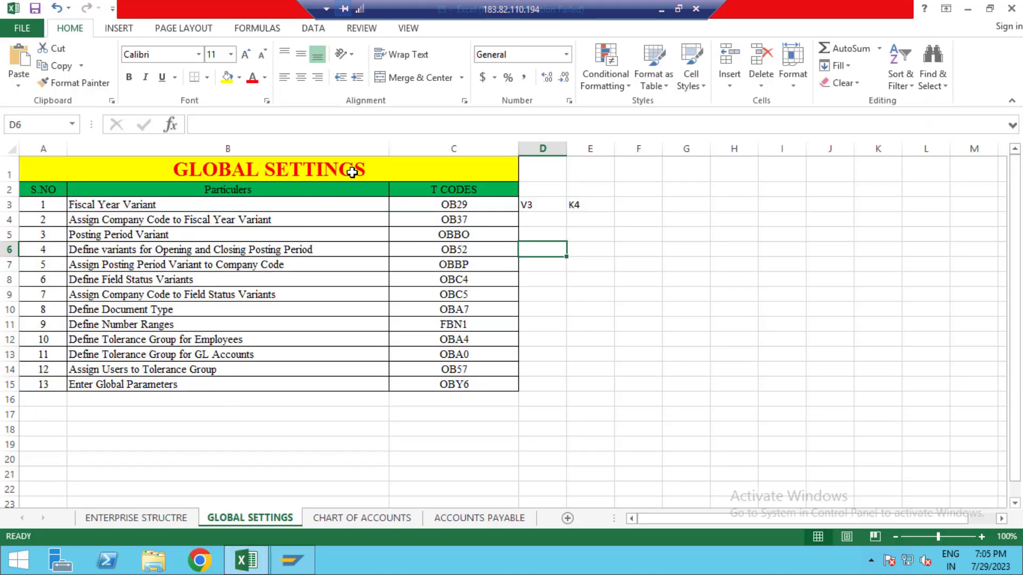
drag(357, 168, 384, 387)
click(287, 209)
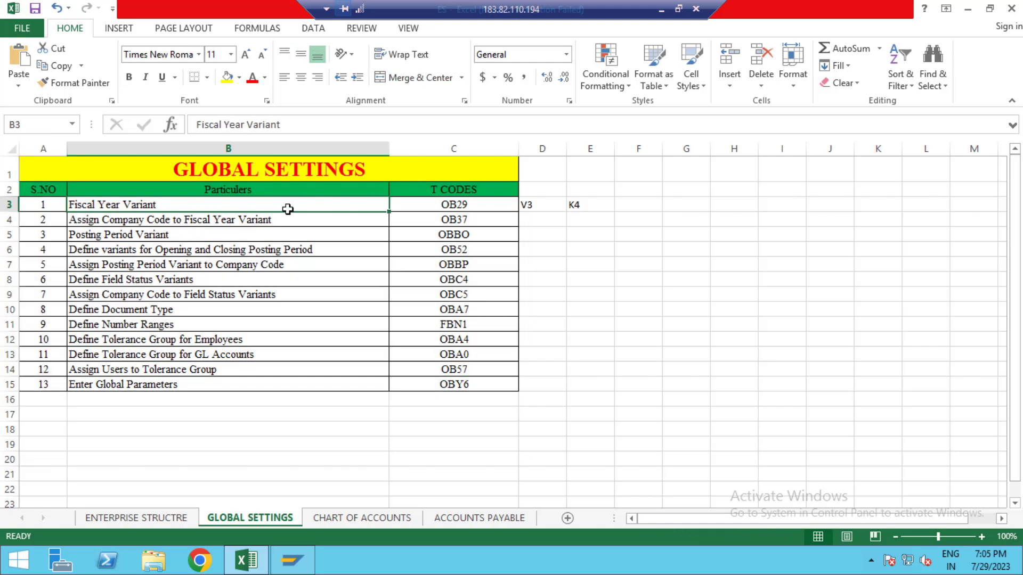
click(982, 541)
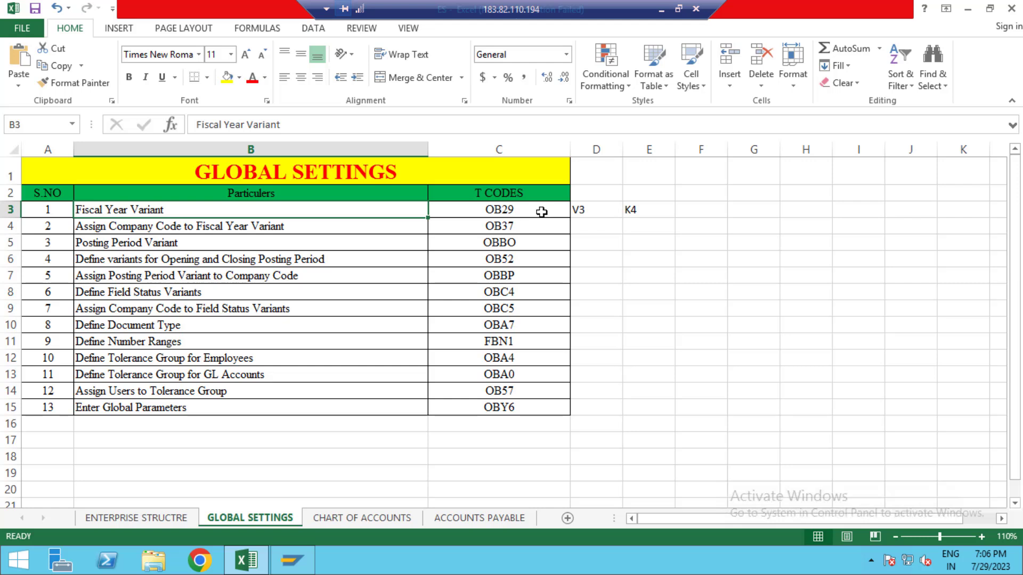
Step: Review the transaction codes on the GLOBAL SETTINGS sheet and the variants noted beside Fiscal Year Variant
drag(543, 212, 544, 398)
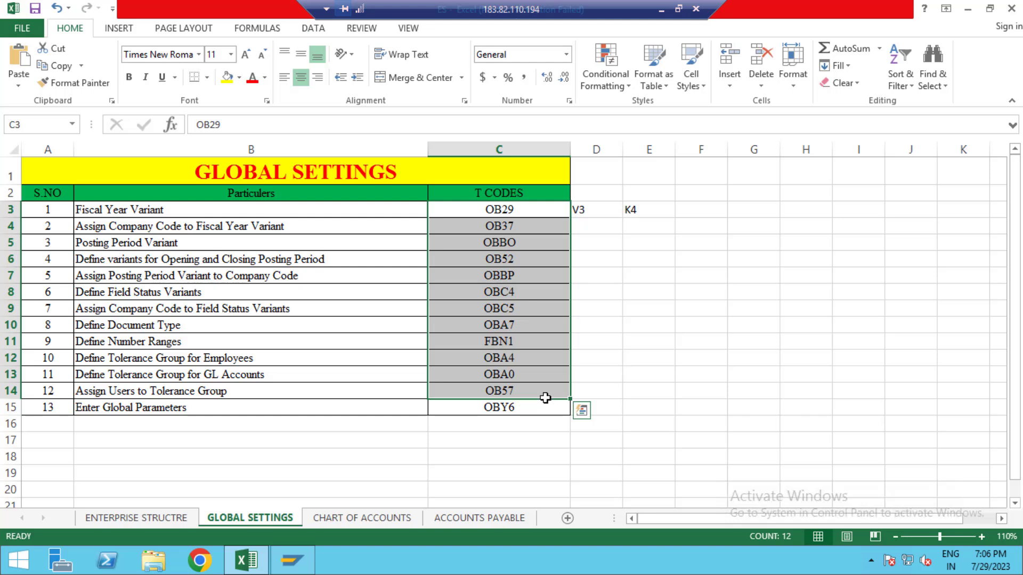
click(593, 377)
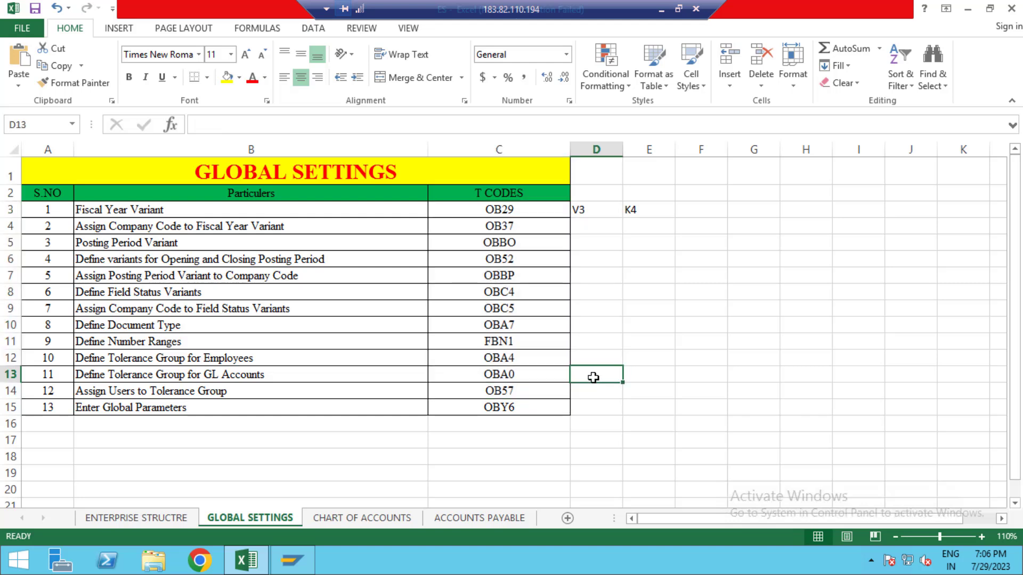
click(380, 210)
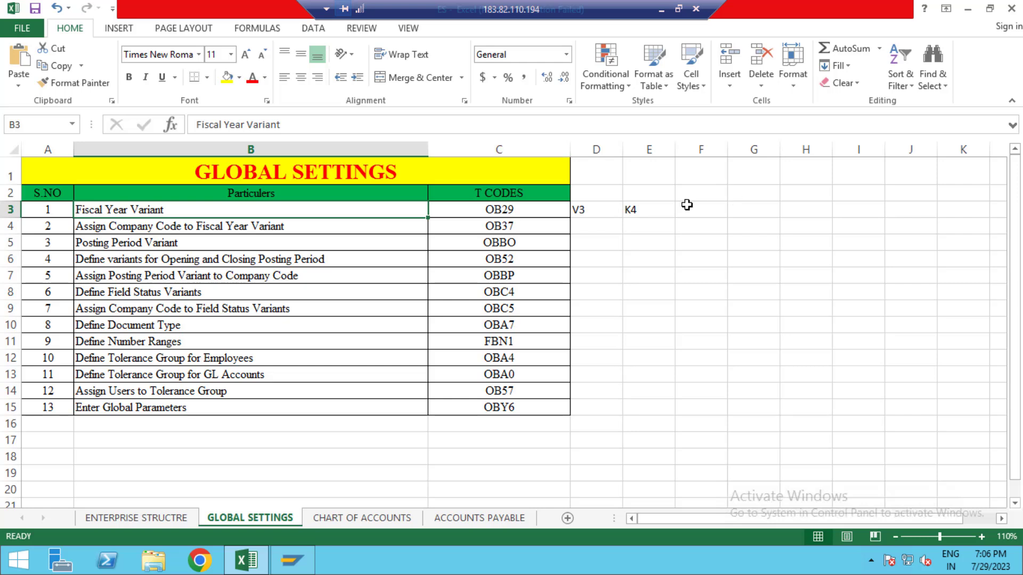
click(650, 220)
click(591, 208)
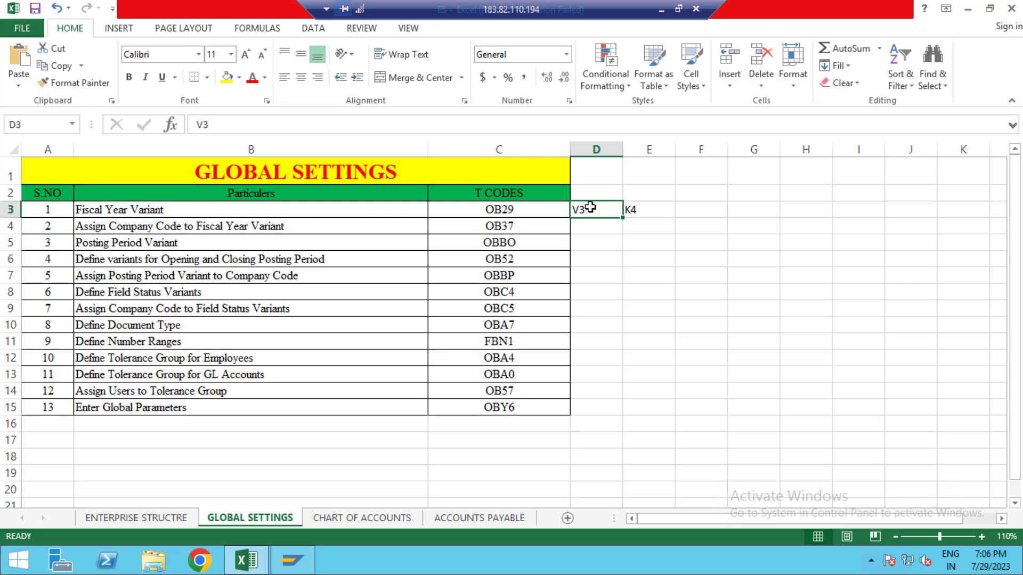
click(656, 210)
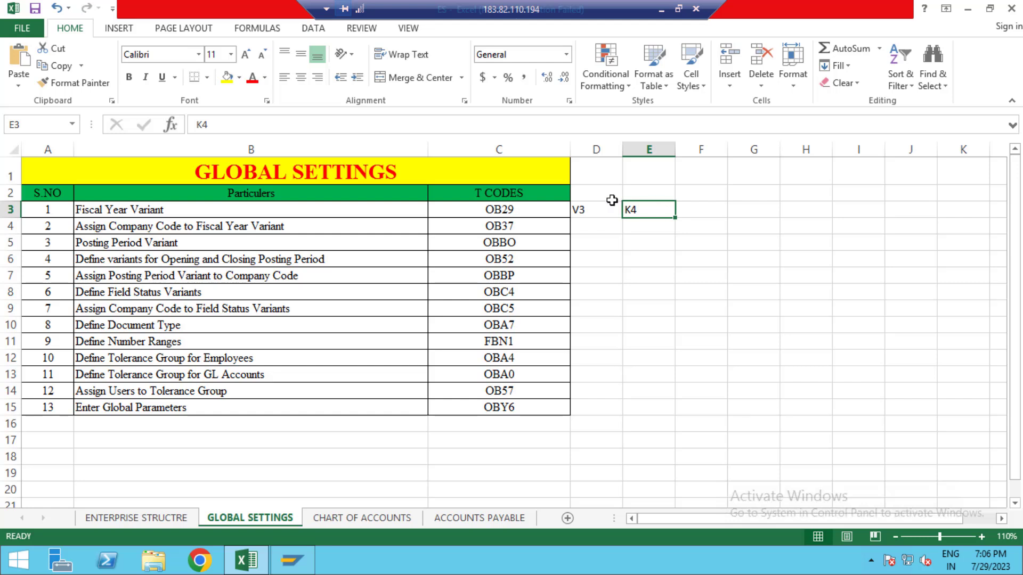
click(515, 219)
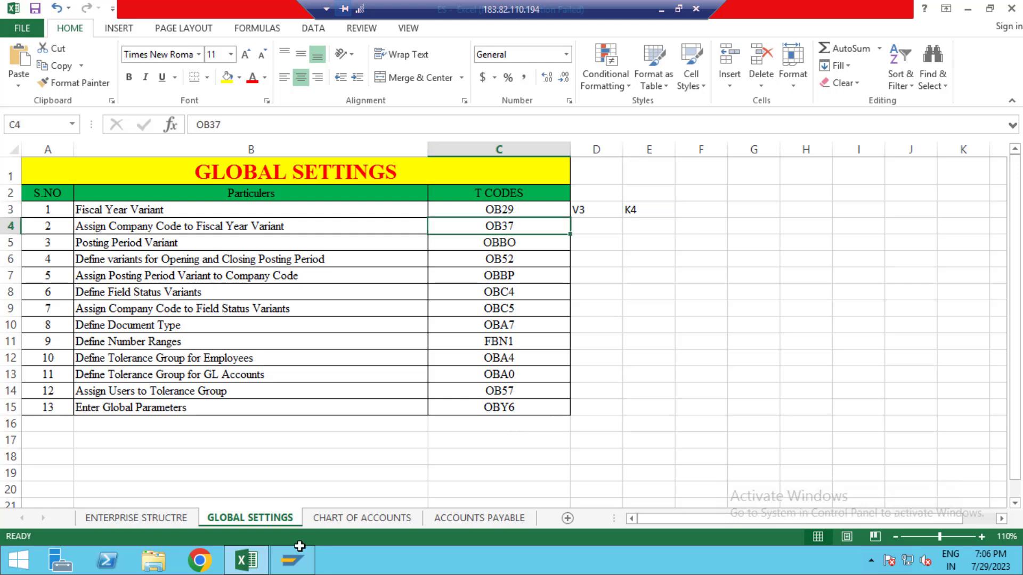
Step: Switch to SAP Logon and log on to the S4HANA system with the saved user name and the account password
click(301, 562)
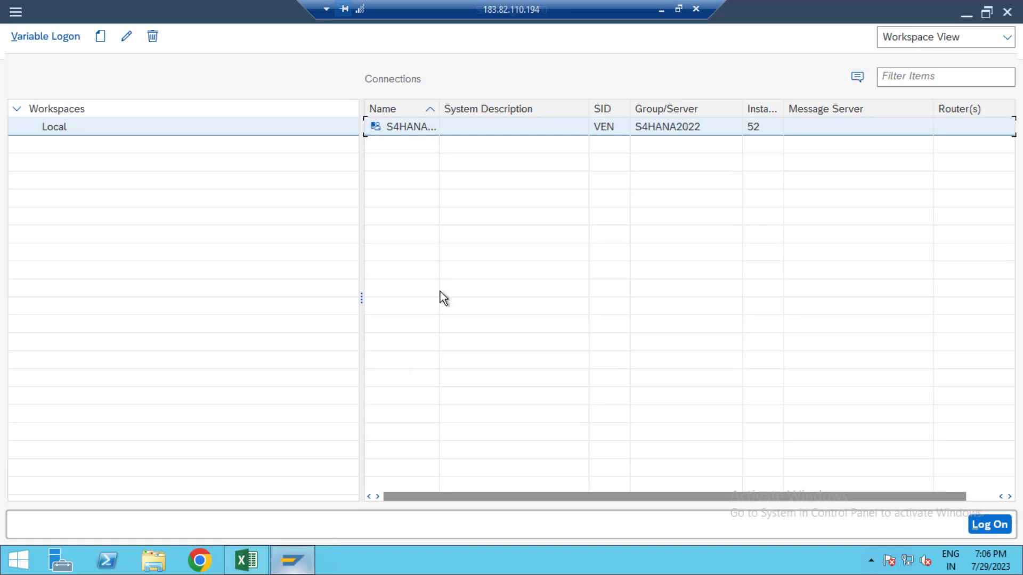
double_click(511, 130)
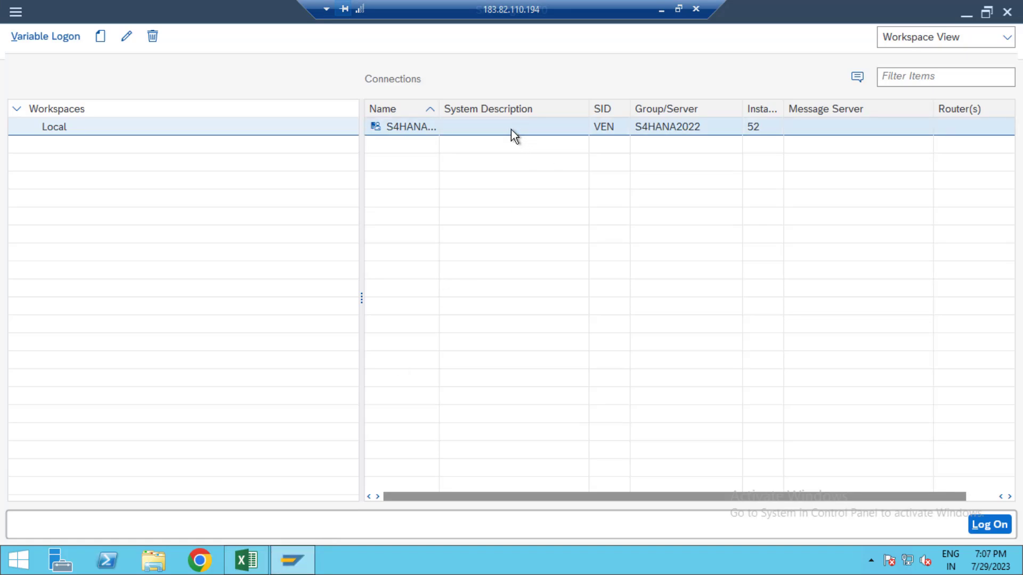
key(Down)
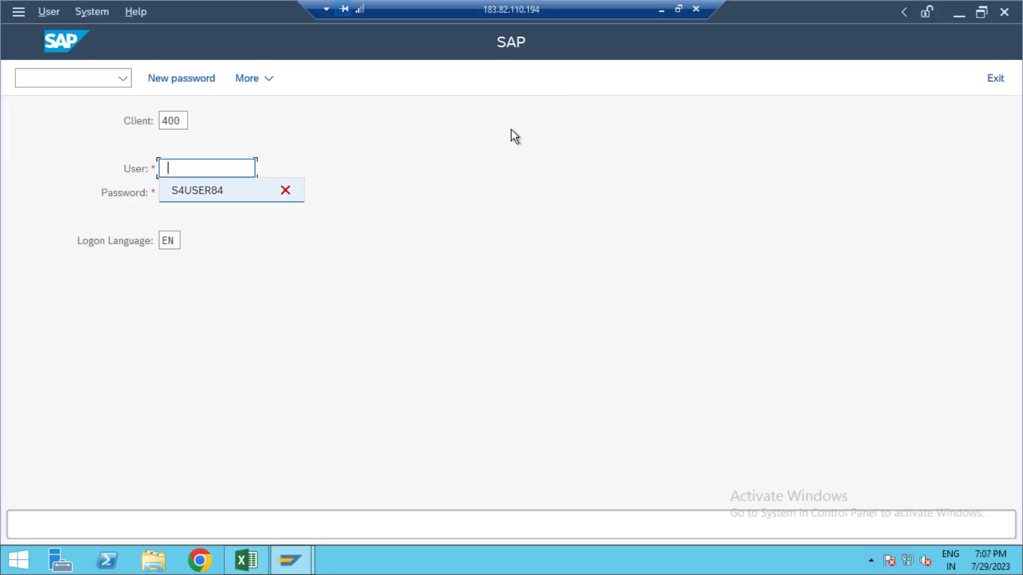
key(Return)
key(Tab)
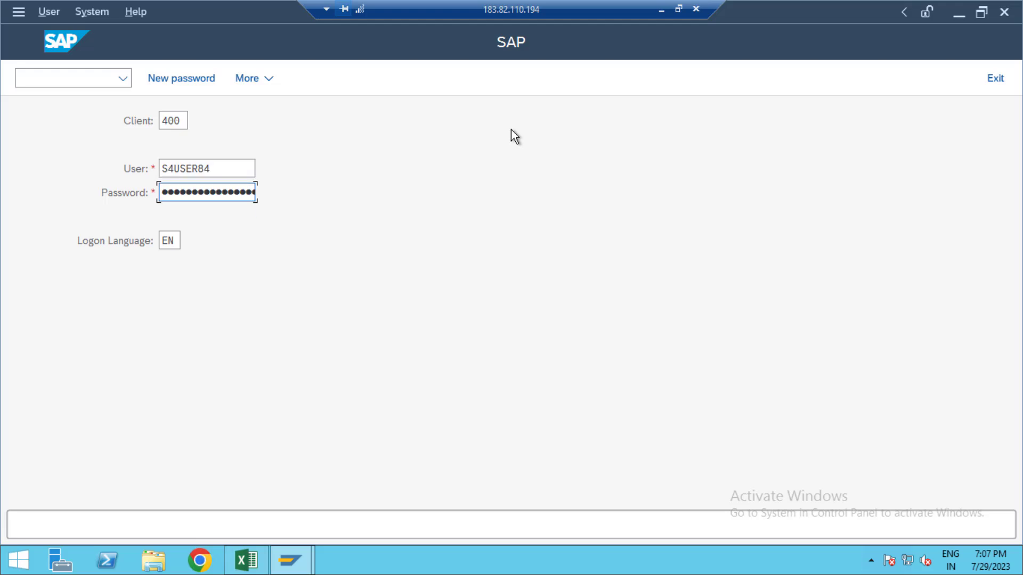
text(••••••••)
key(Return)
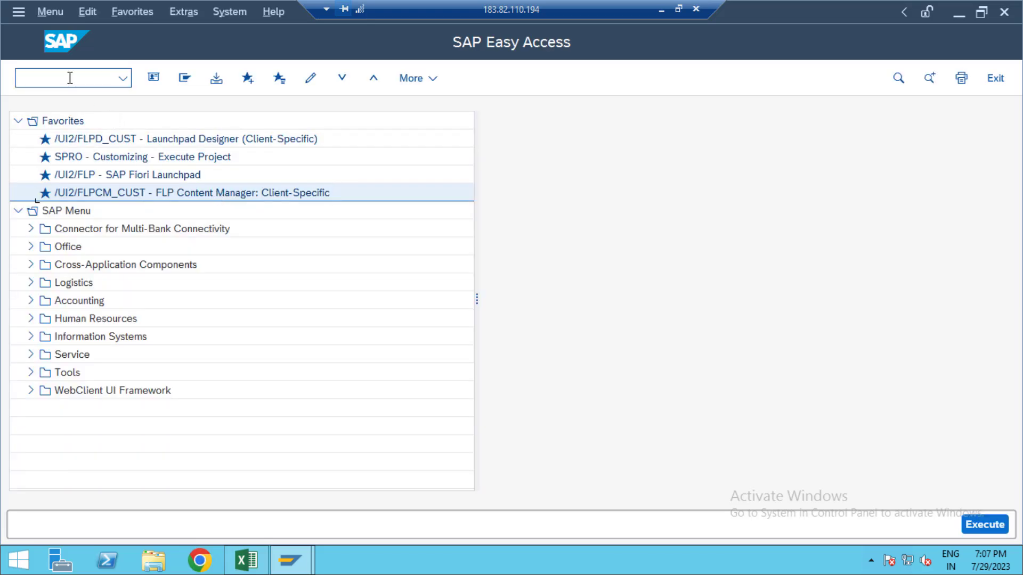
Step: Check the Fiscal Year Variant code in the Excel sheet and run transaction OB29 in SAP
key(alt+Tab)
key(alt+Tab)
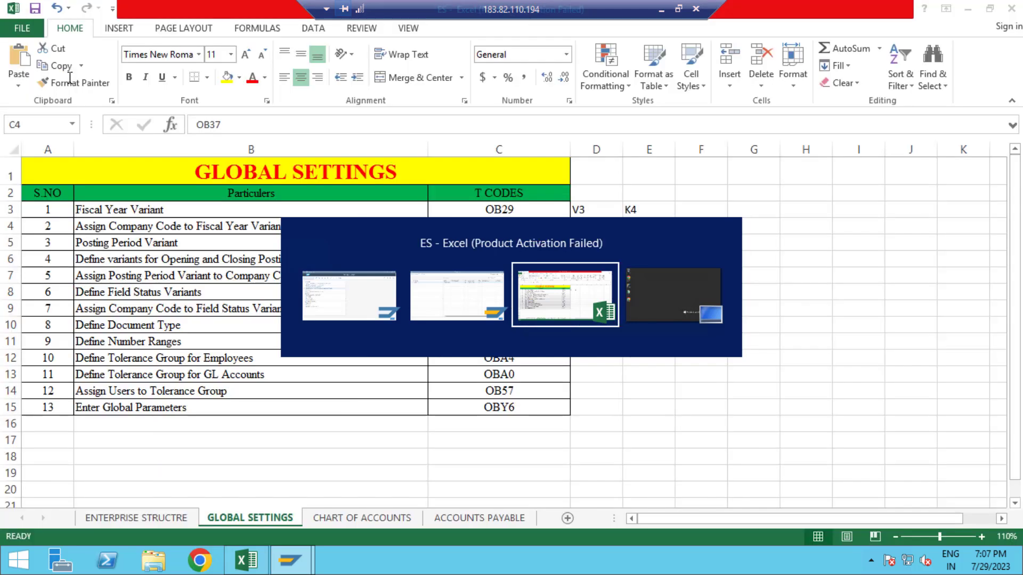
key(alt+Tab)
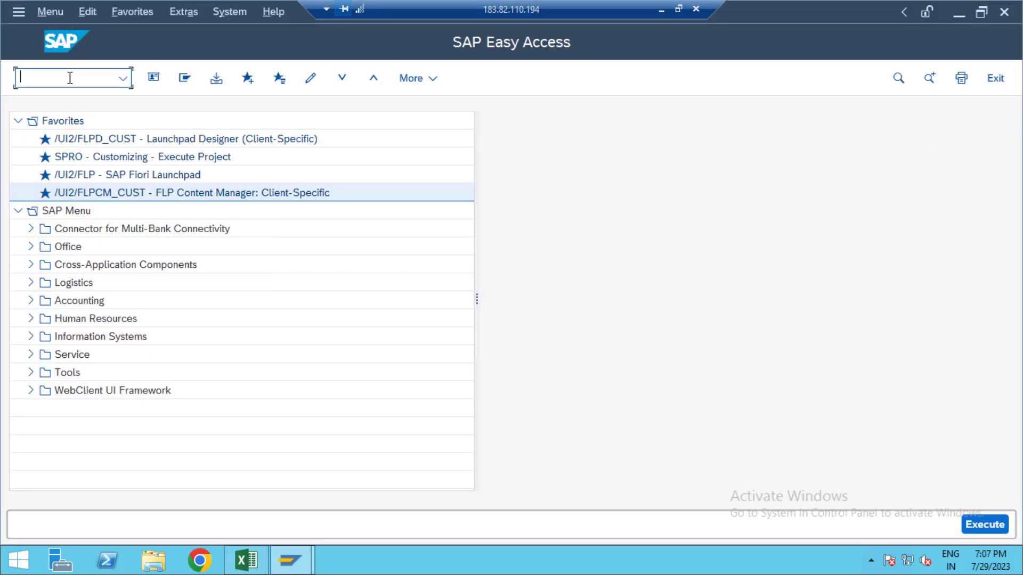
text(OB29)
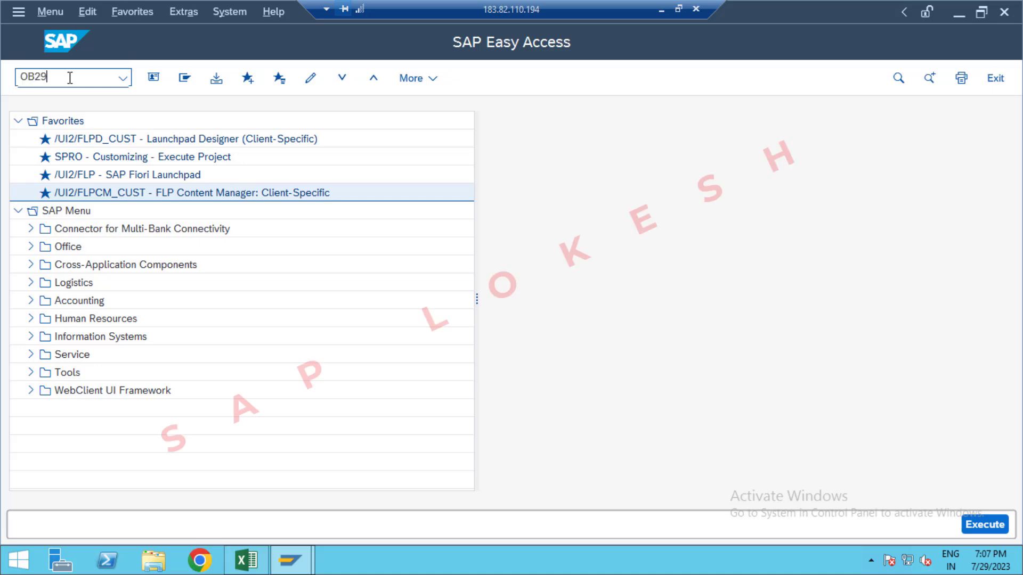
key(Return)
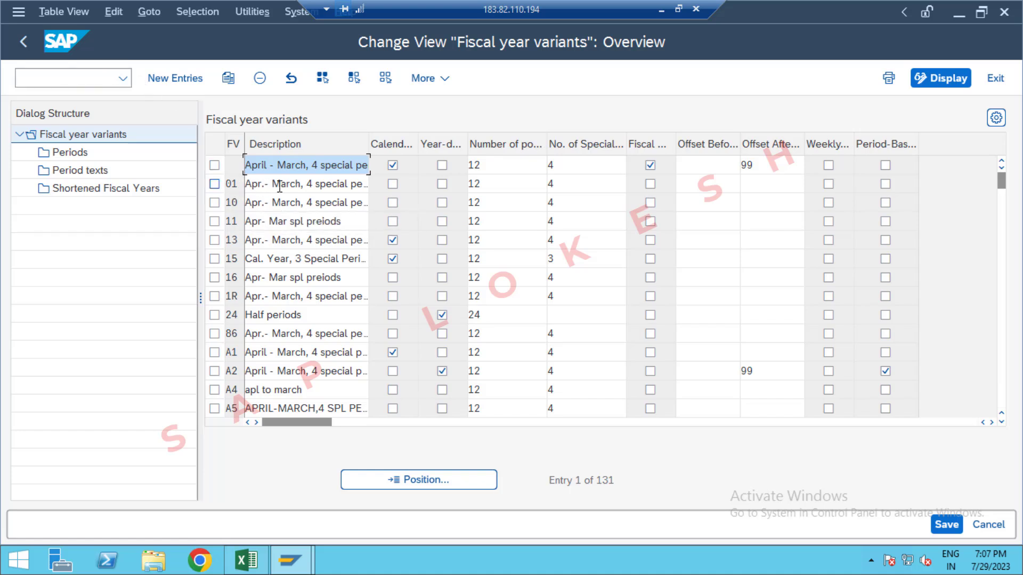
click(215, 184)
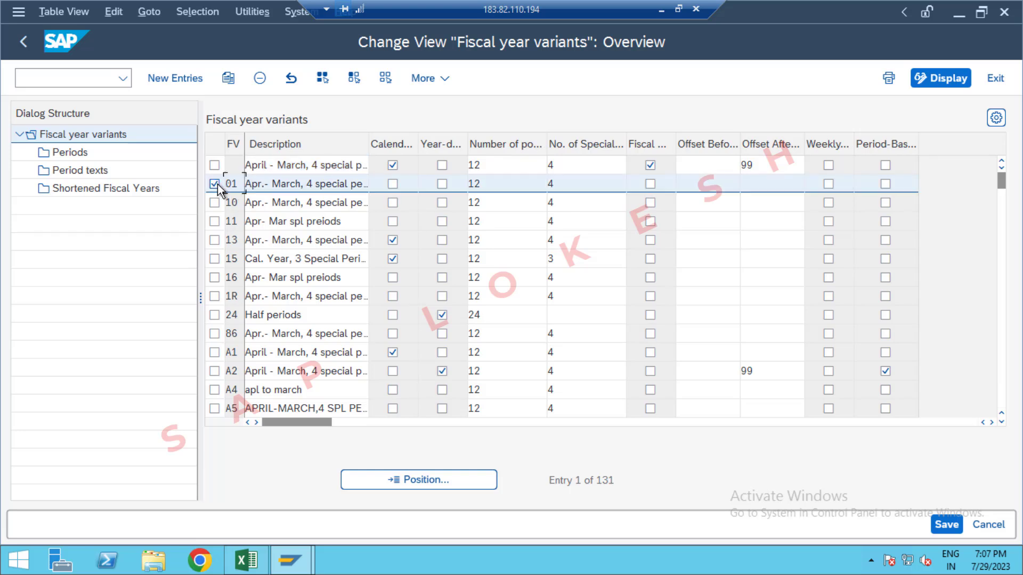
click(228, 80)
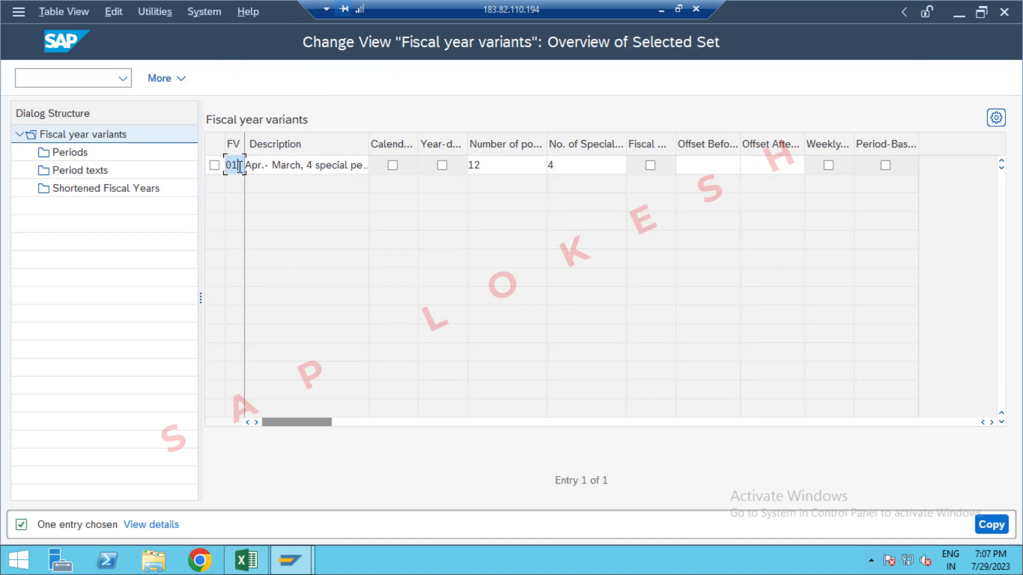
key(BackSpace)
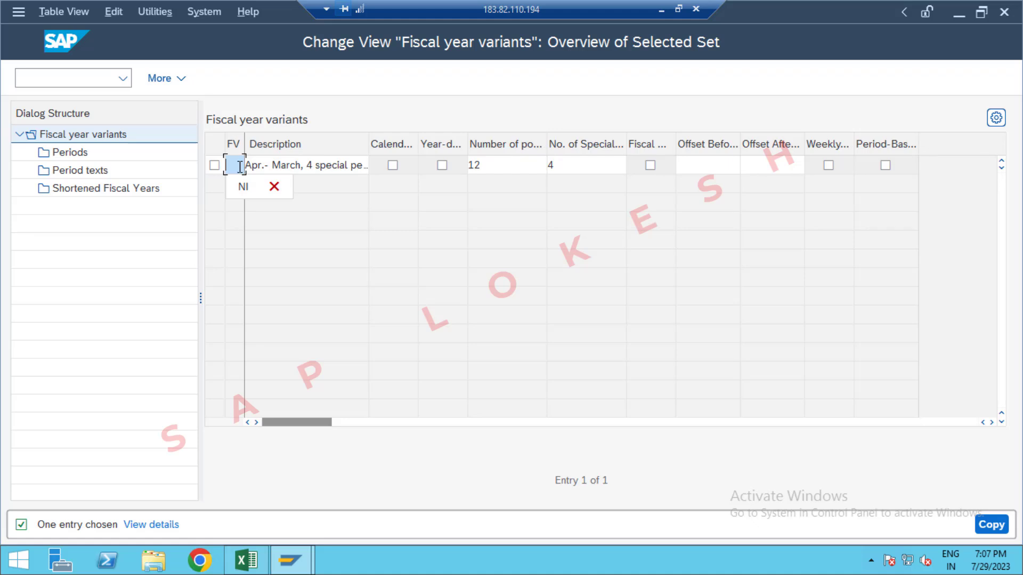
click(84, 78)
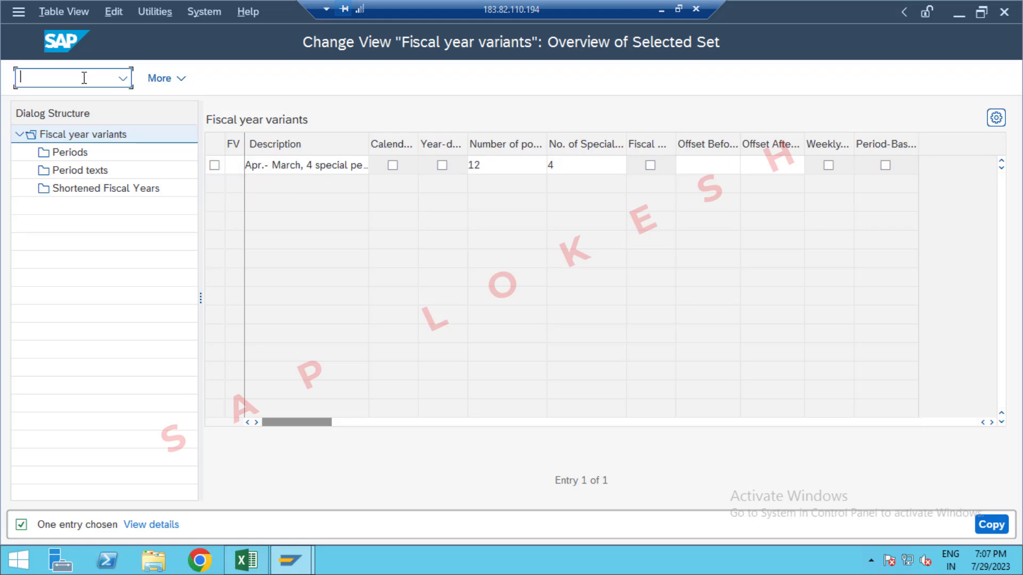
text(/NOB2)
key(Return)
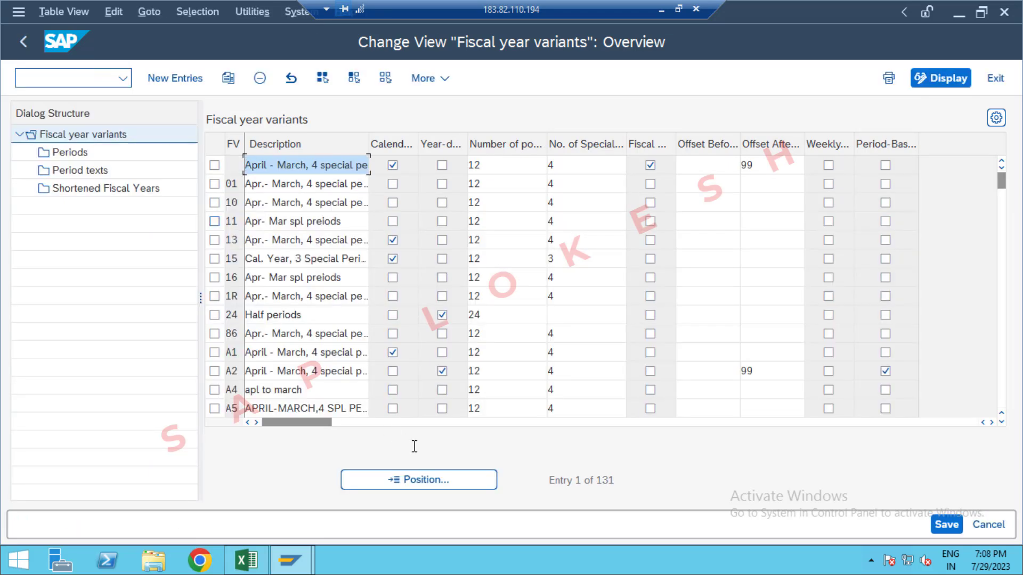
Step: Position the fiscal year variants list at variant V3
click(441, 479)
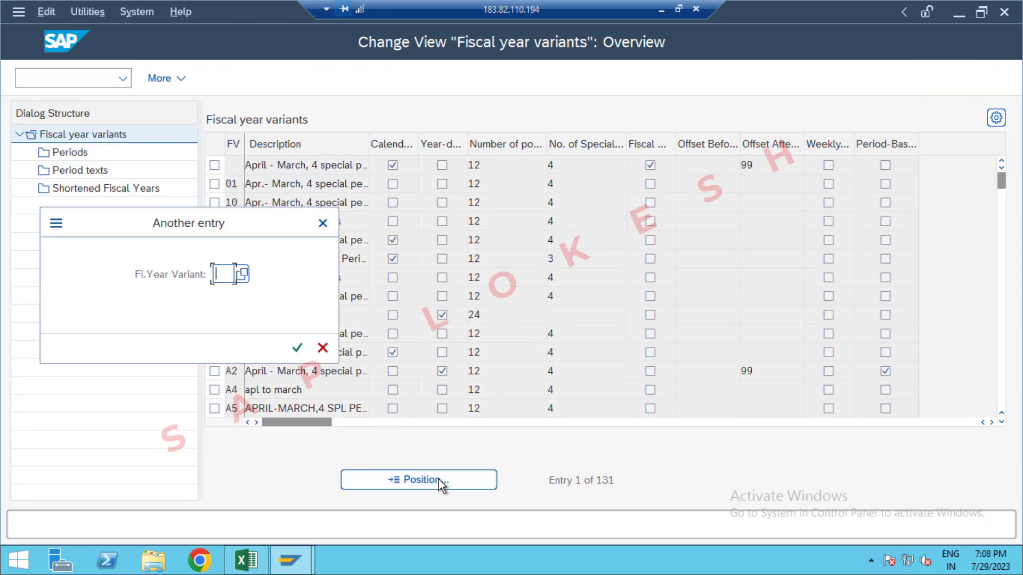
text(V3)
key(Return)
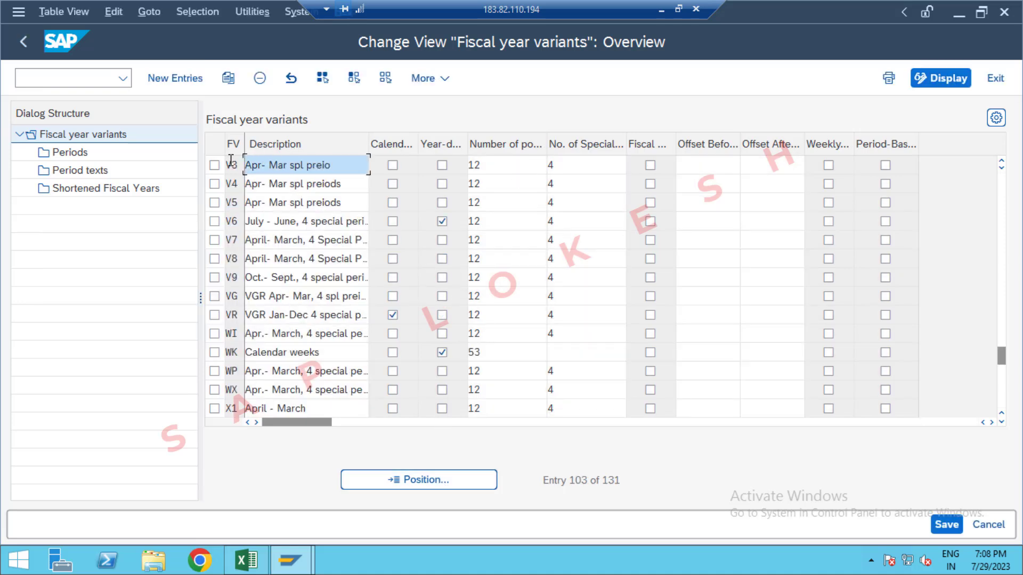
Step: Copy fiscal year variant V3 as 0P, including all dependent entries
click(215, 165)
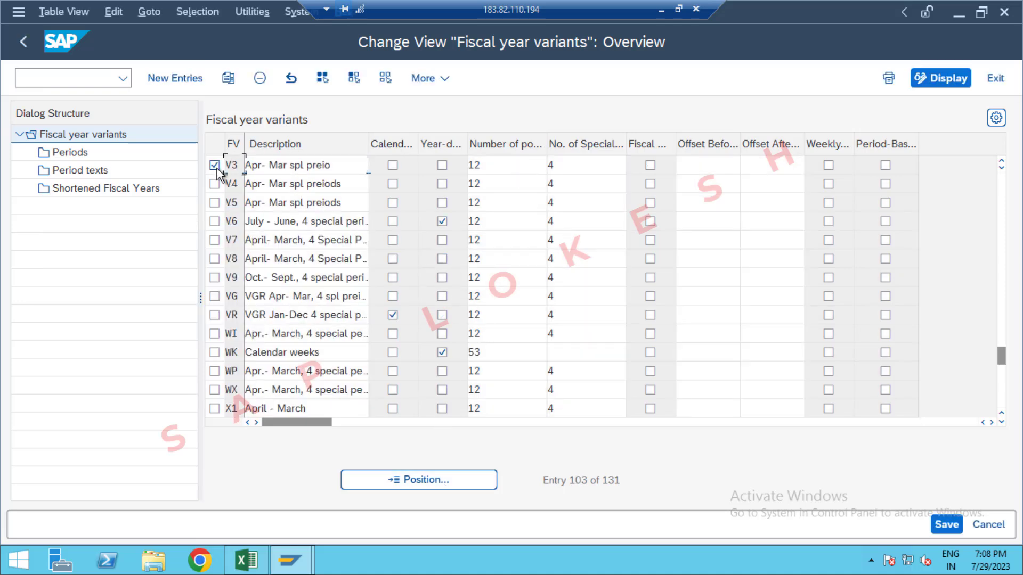
click(227, 85)
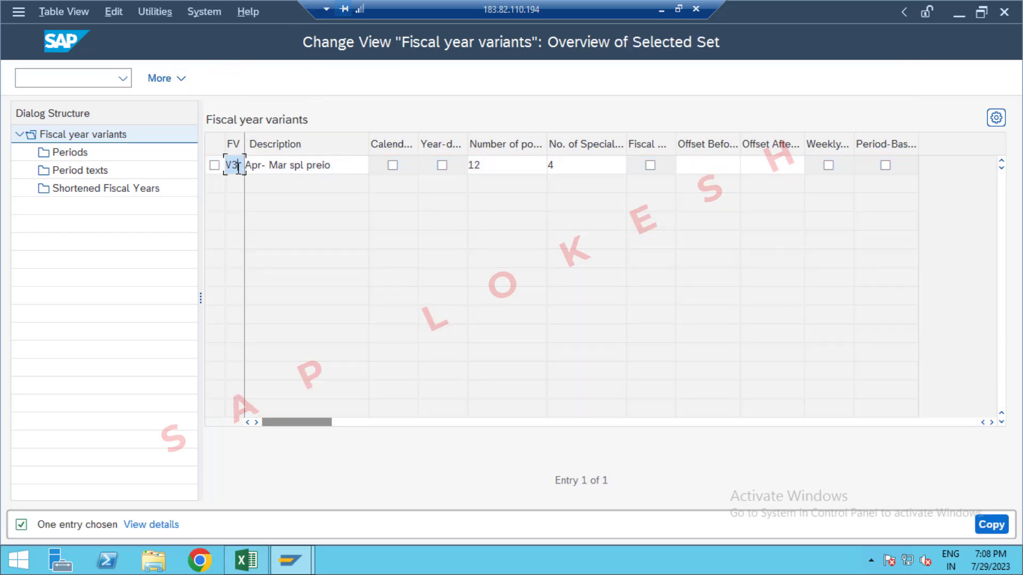
key(BackSpace)
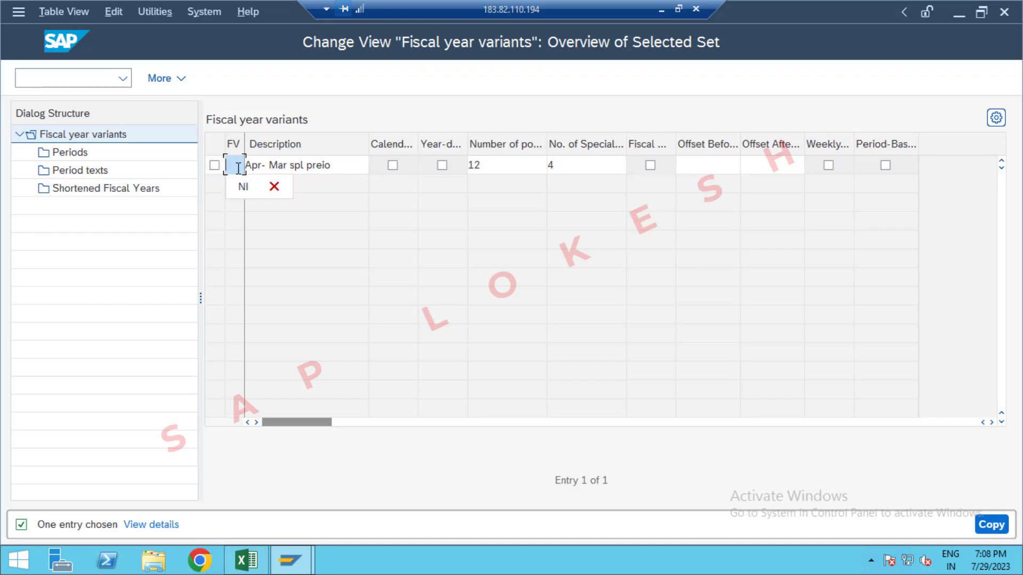
text(0P)
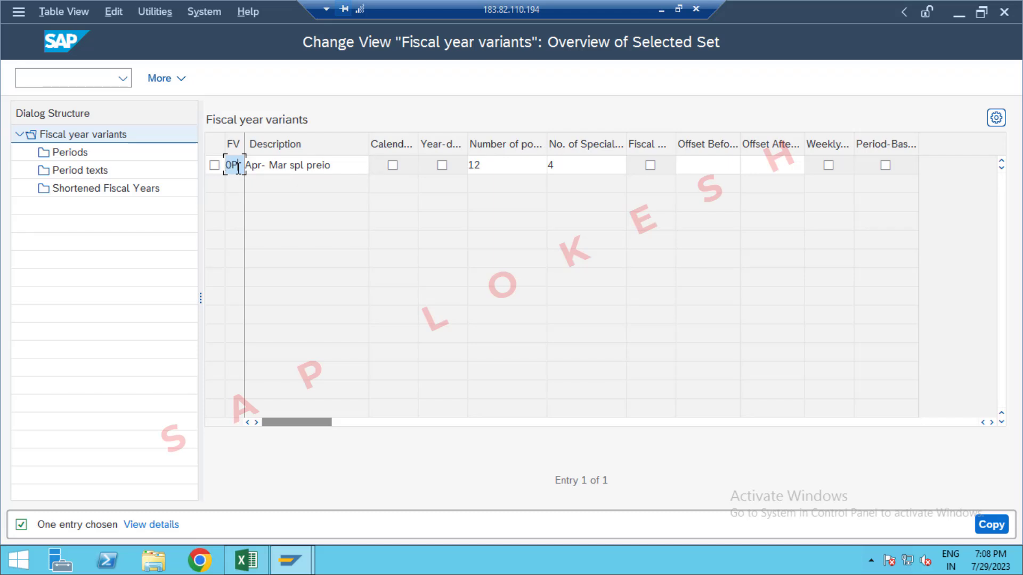
key(Return)
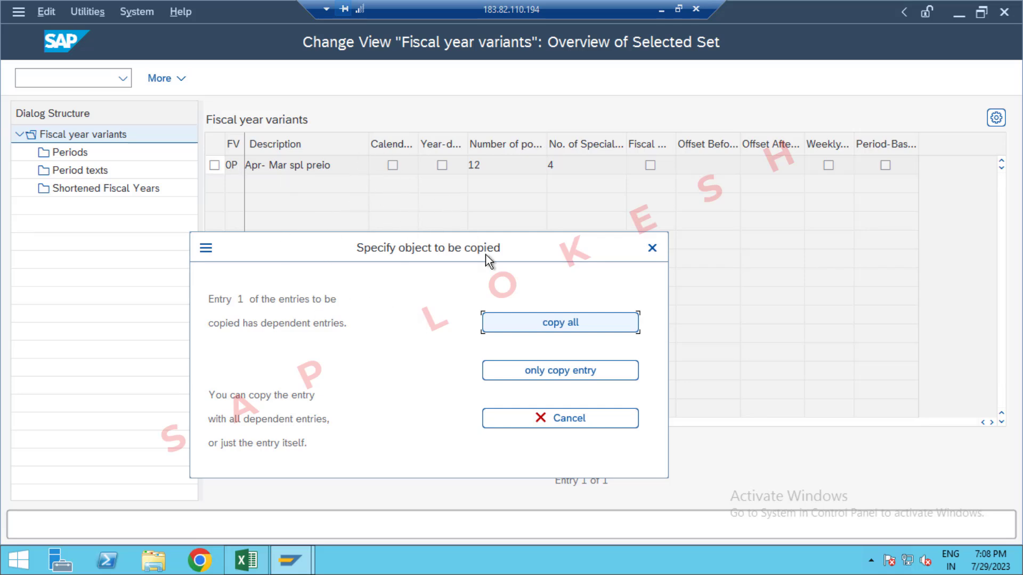
click(534, 327)
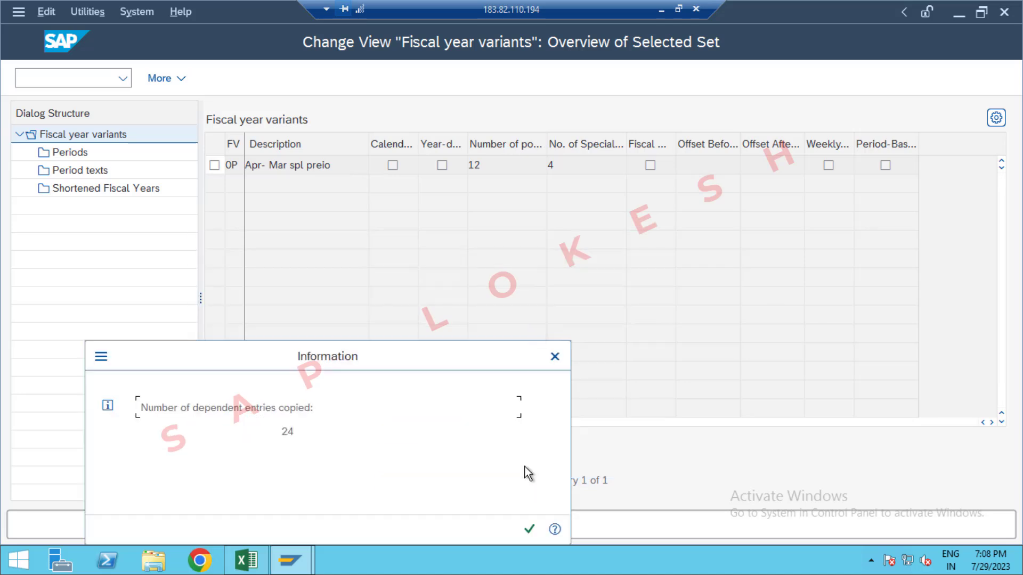
Step: Select the copied fiscal year variant OP and open its periods, agreeing to save the copied data
click(532, 535)
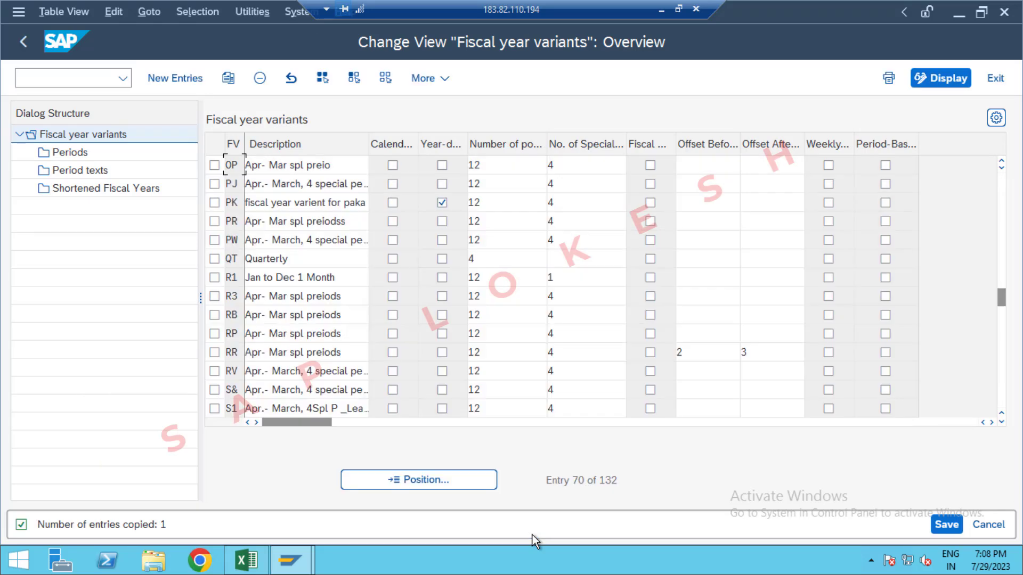
click(214, 165)
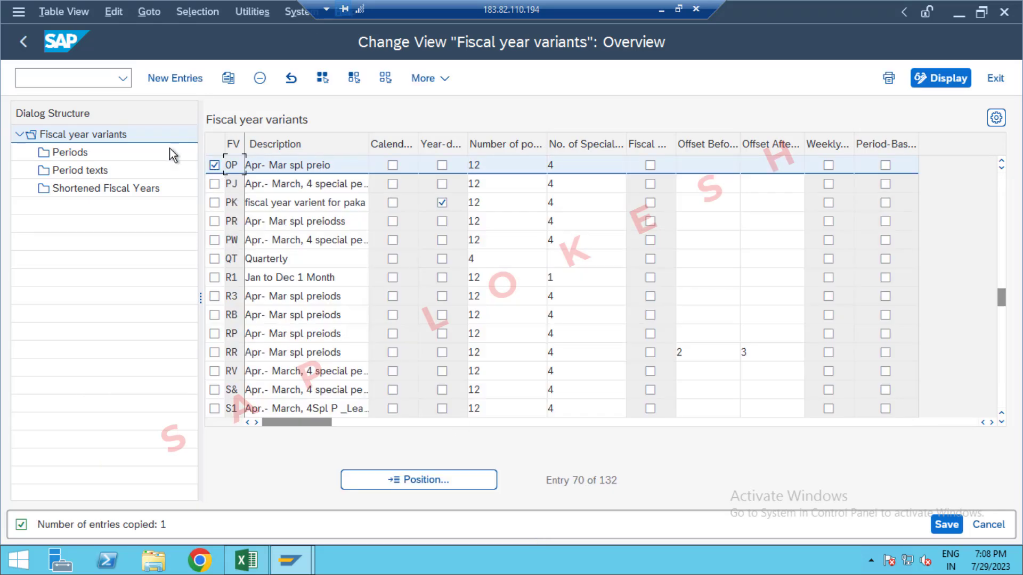
double_click(83, 154)
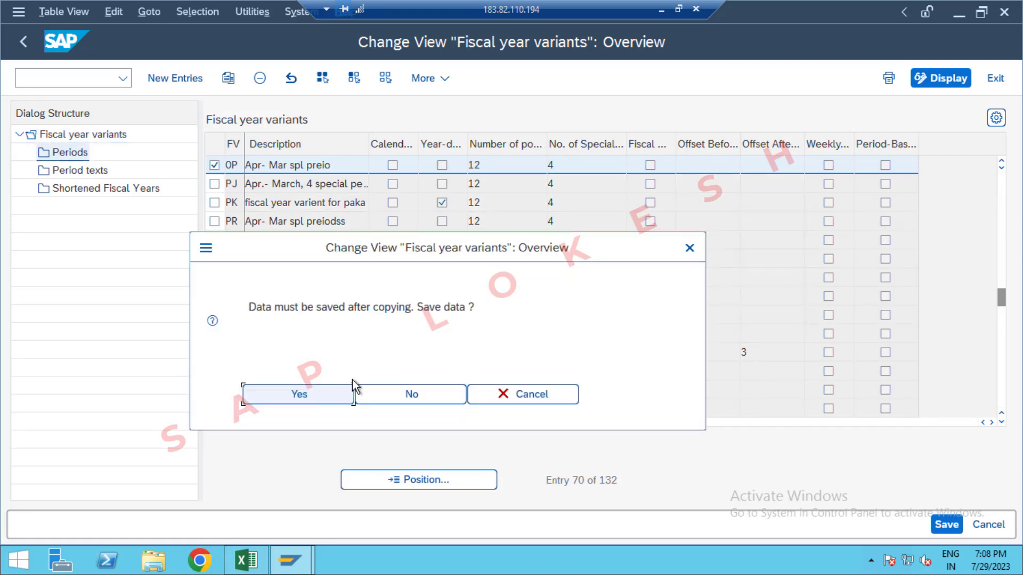
click(331, 395)
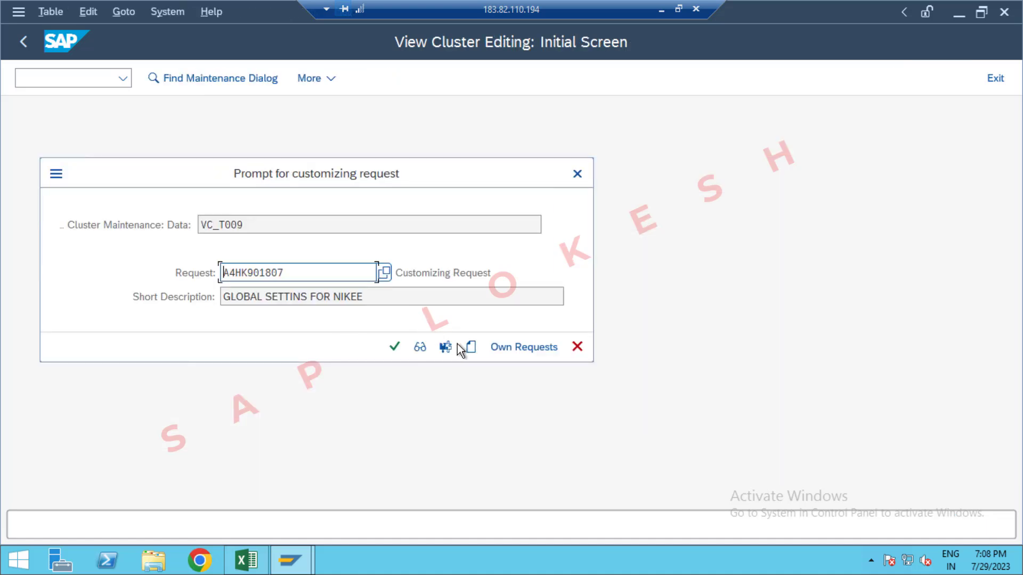
Step: Create a customizing request described as GLOBAL SETTINGS OPPO and save the copied variant in it
click(471, 346)
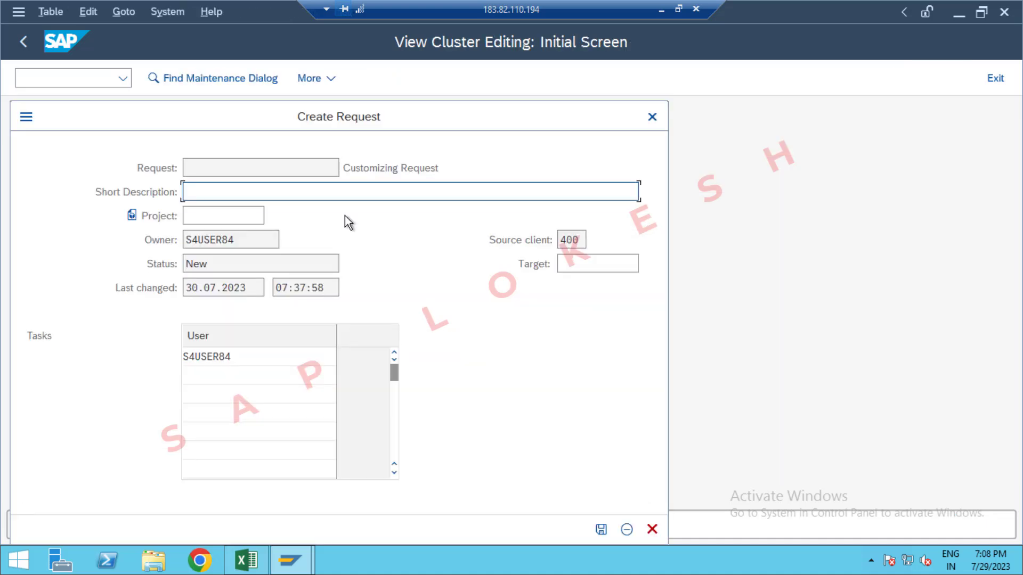
text(GLOBAL SETTINGS )
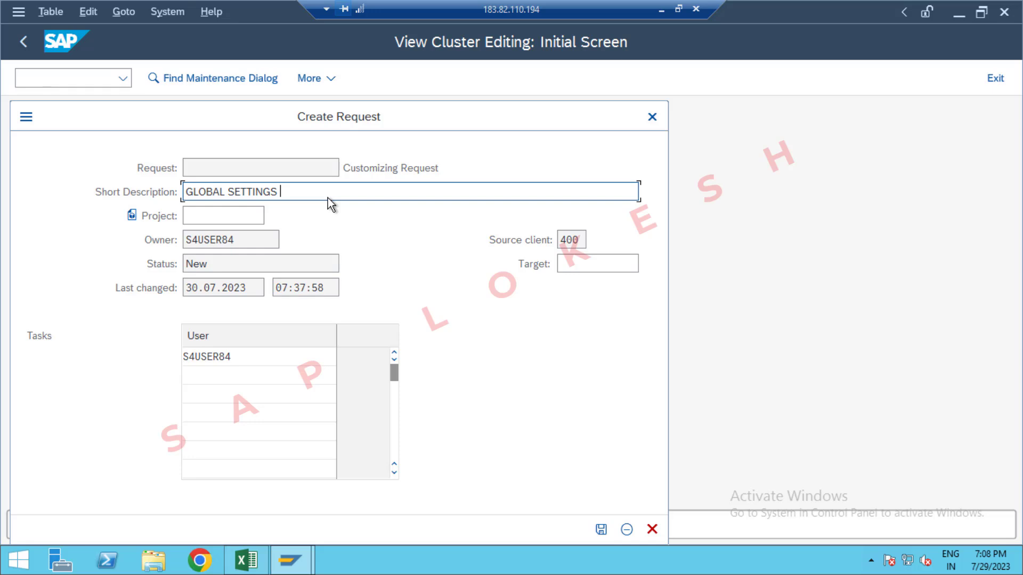
text(OPPO)
click(600, 529)
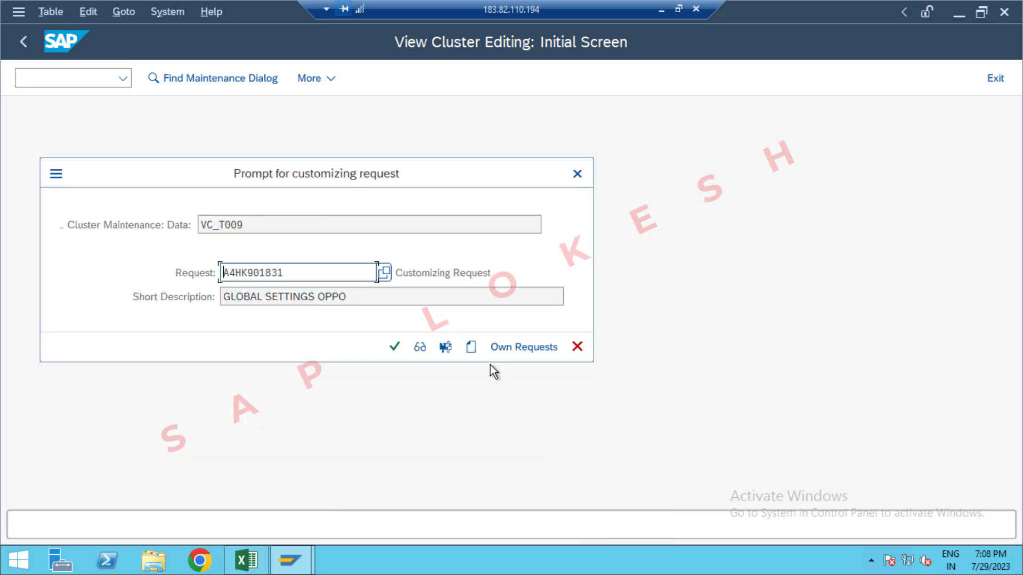
click(395, 350)
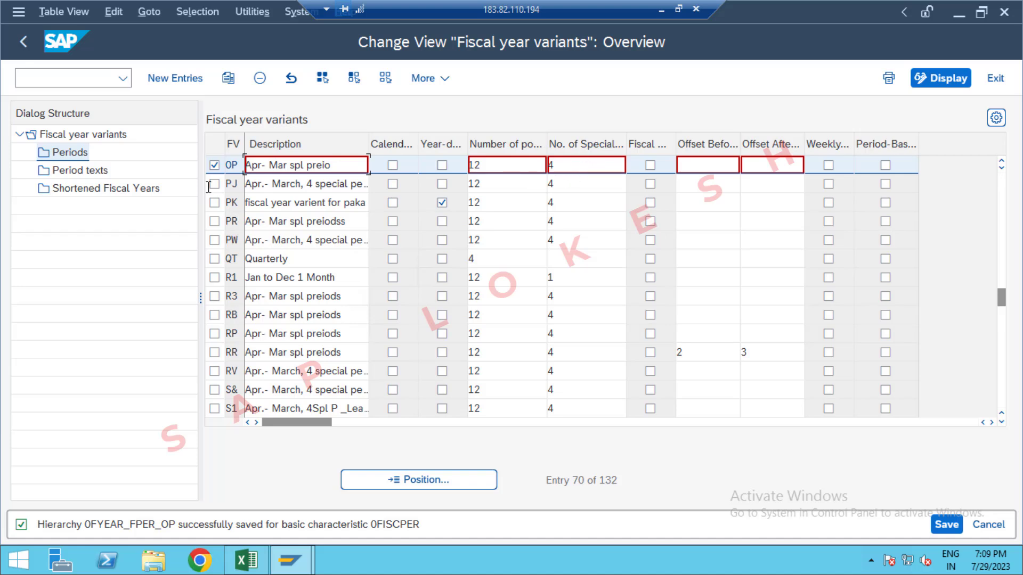
Step: Review the periods and period texts of fiscal year variant OP through to the last entries, and save
double_click(68, 153)
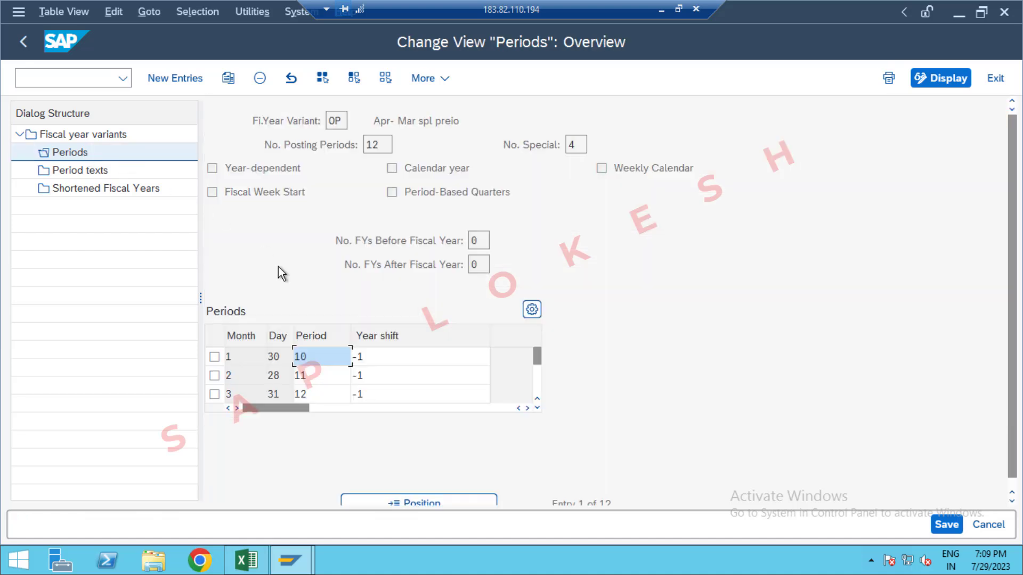
click(537, 394)
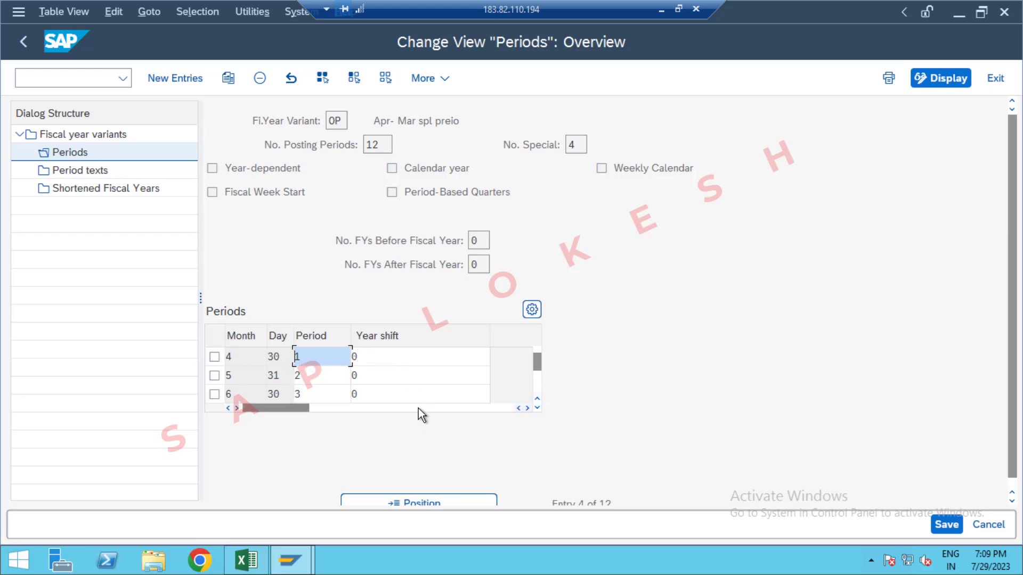
click(537, 383)
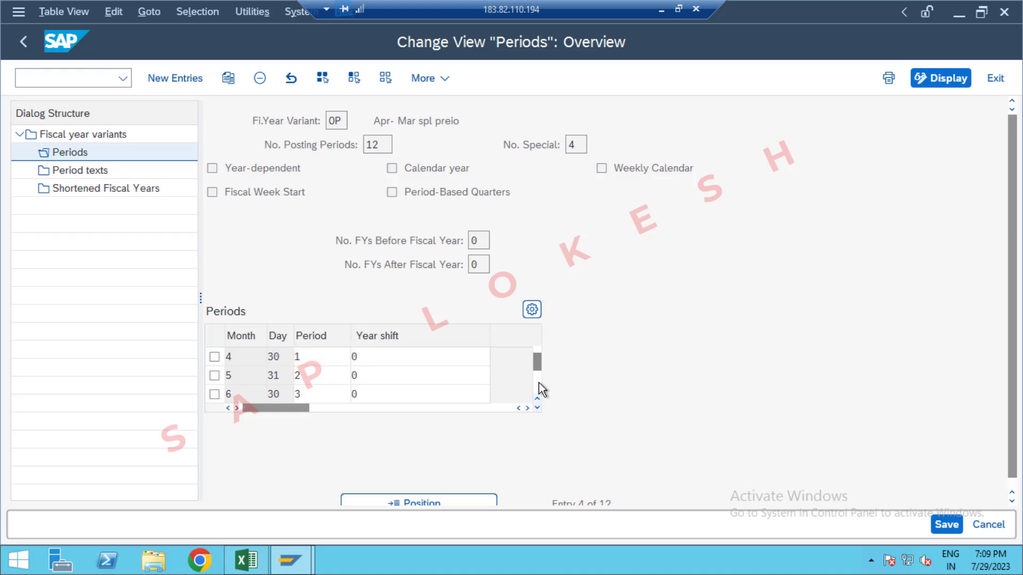
click(538, 382)
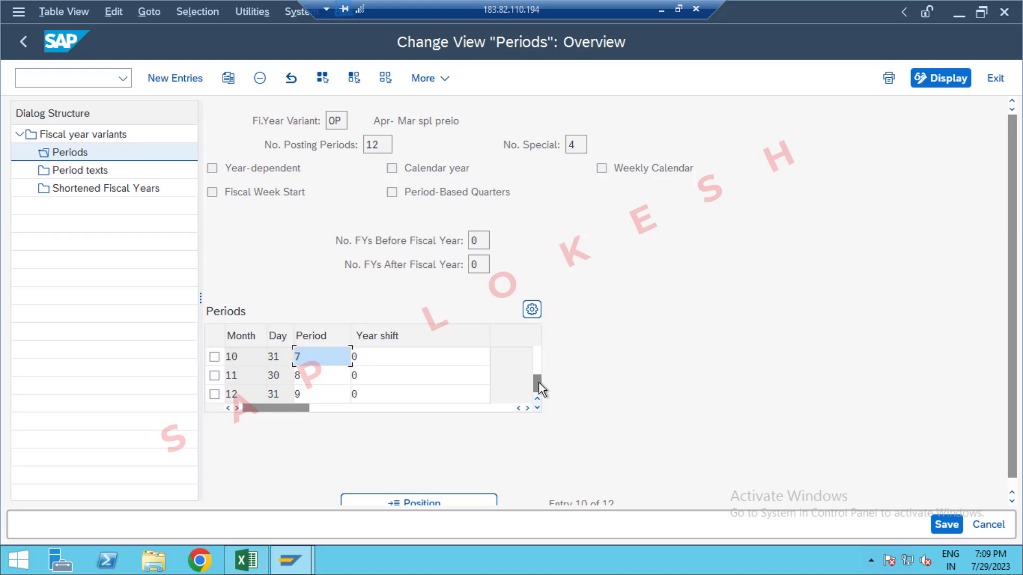
click(537, 392)
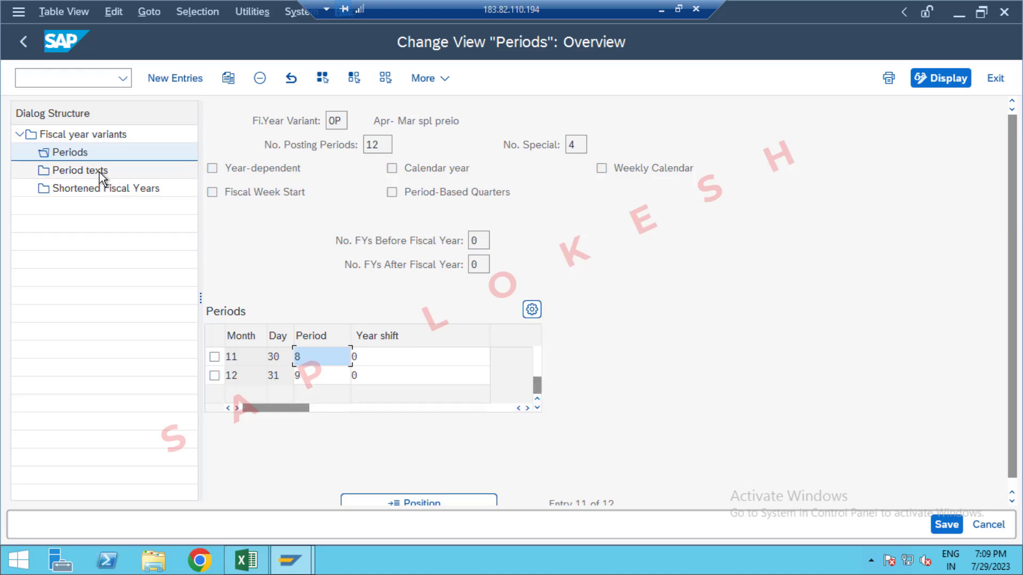
double_click(94, 170)
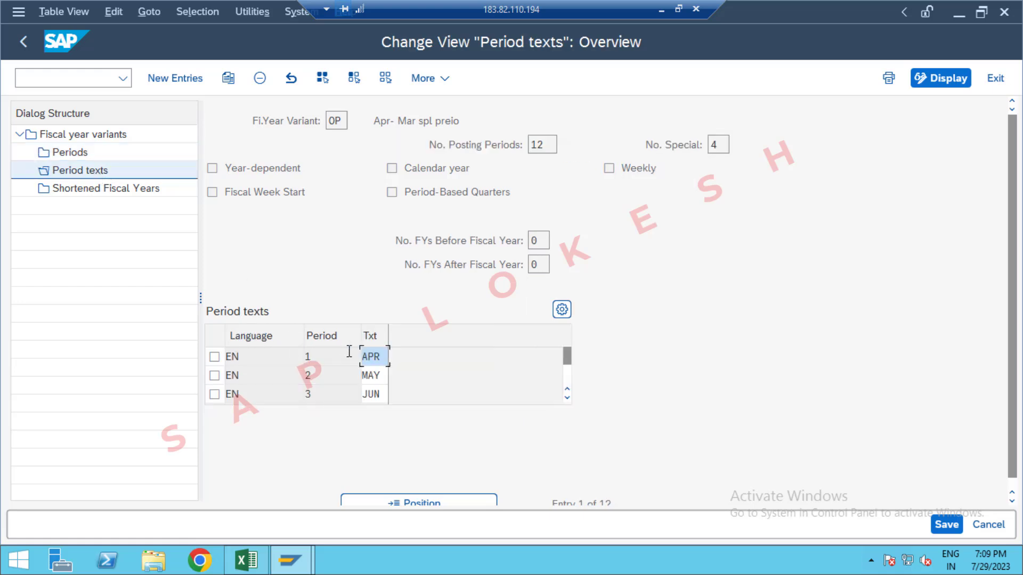
click(568, 372)
click(569, 380)
click(568, 379)
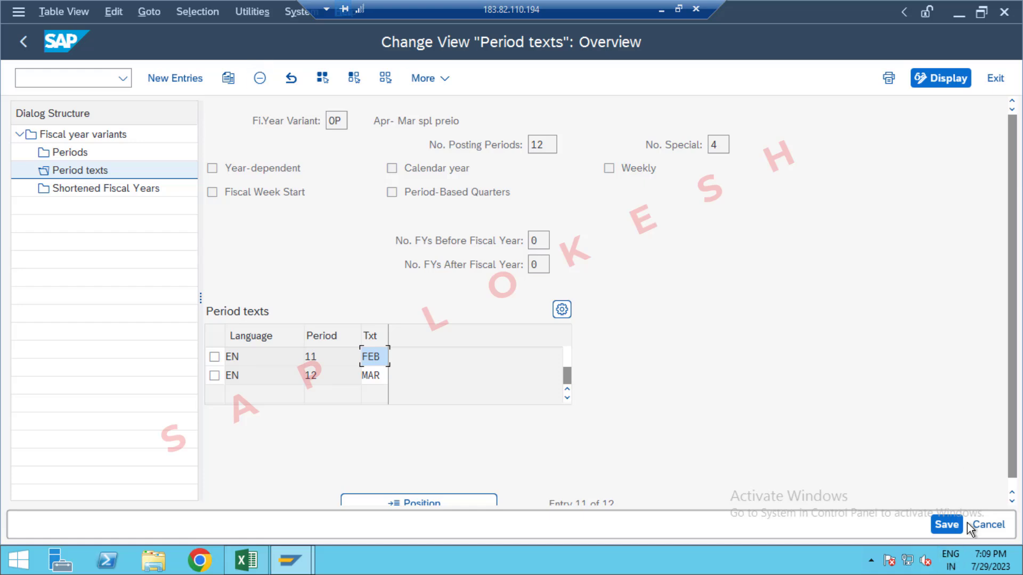
click(949, 528)
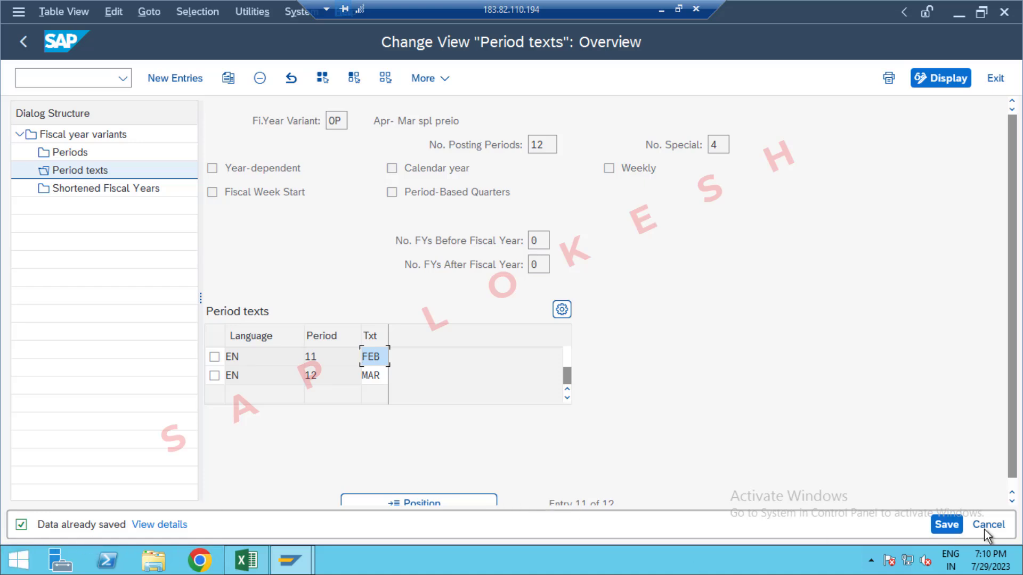
click(945, 524)
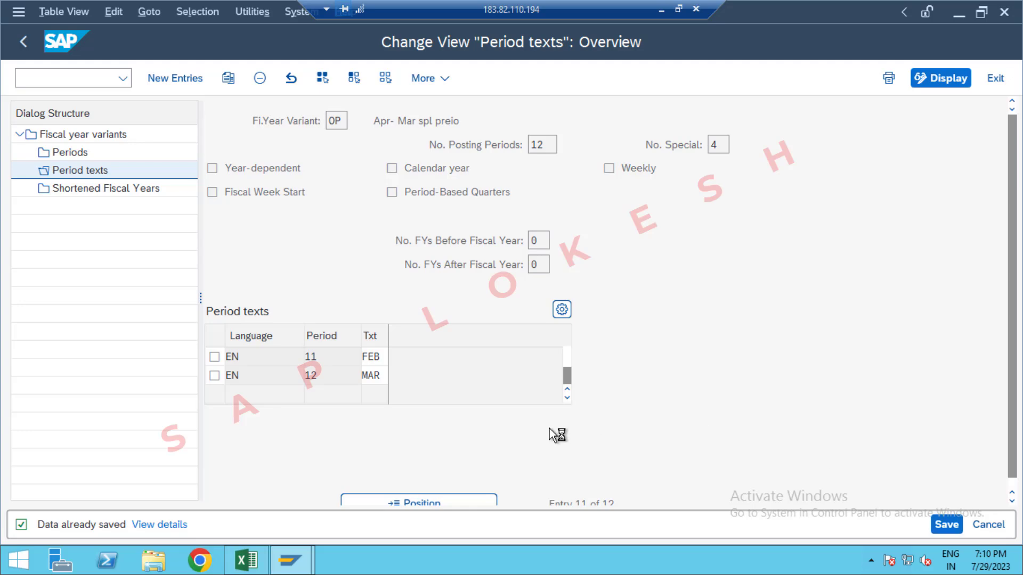
Step: Switch to Excel and enter OP in cell D3 beside the Fiscal Year Variant code
key(alt+Tab)
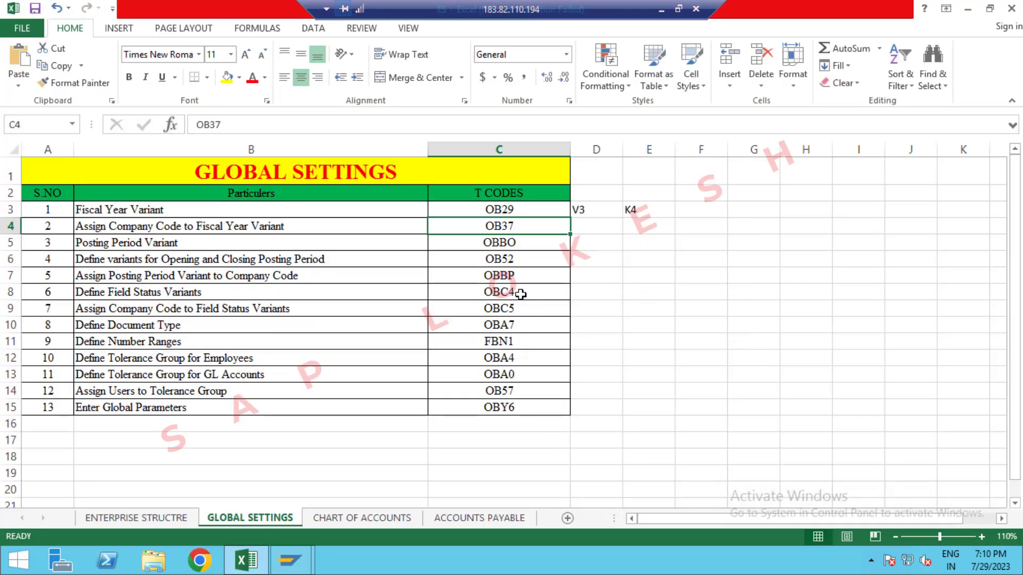
click(597, 210)
text(OP)
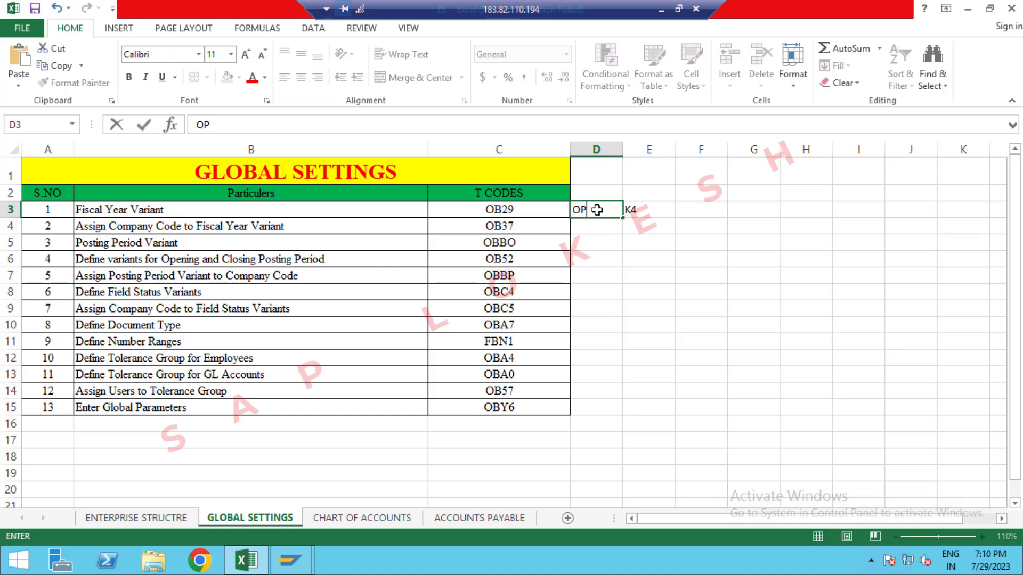
key(Return)
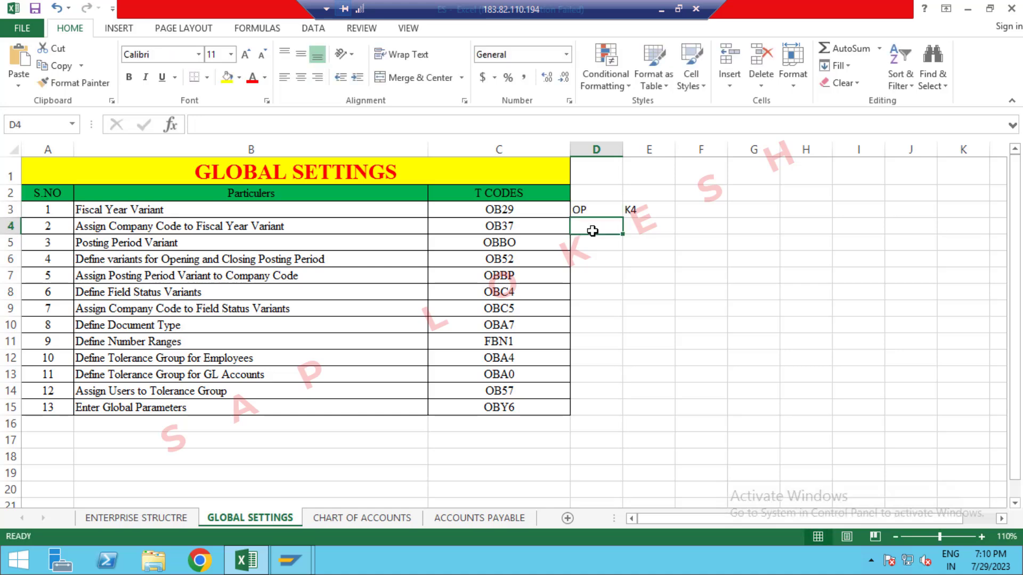
Step: Switch back to SAP and run transaction OB37 to assign company codes to fiscal year variants
key(alt+Tab)
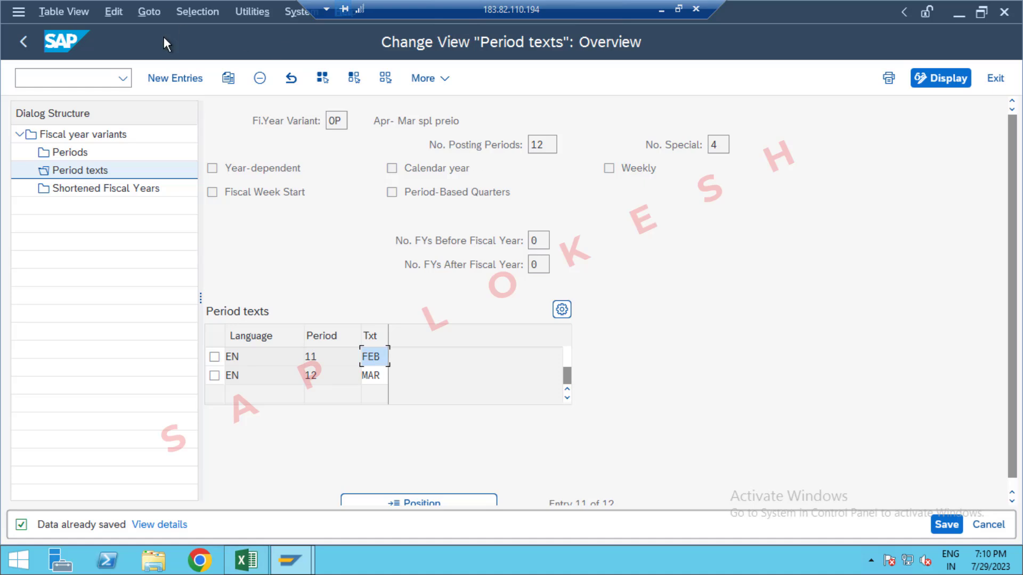
click(97, 79)
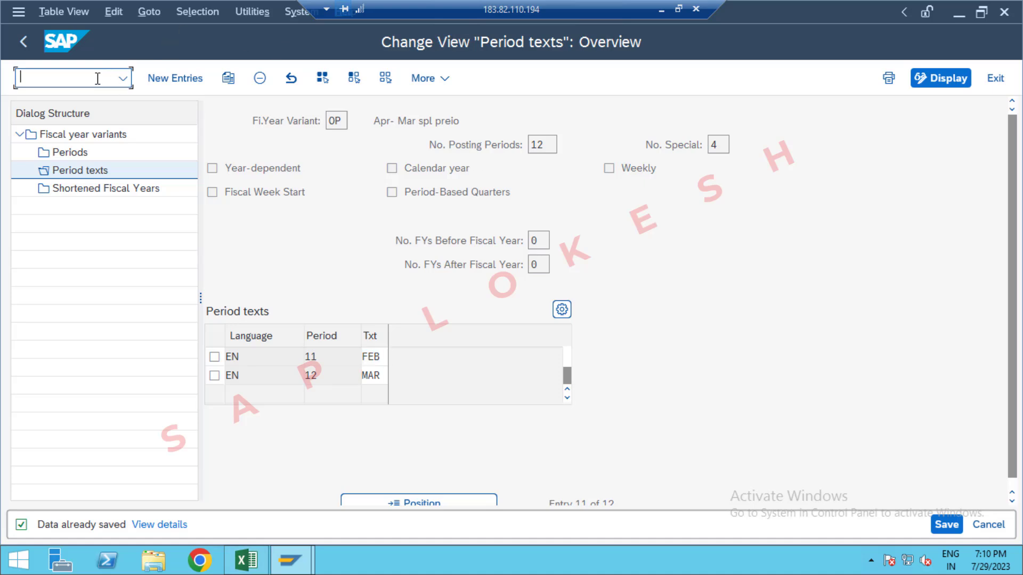
text(/NOB37)
key(Return)
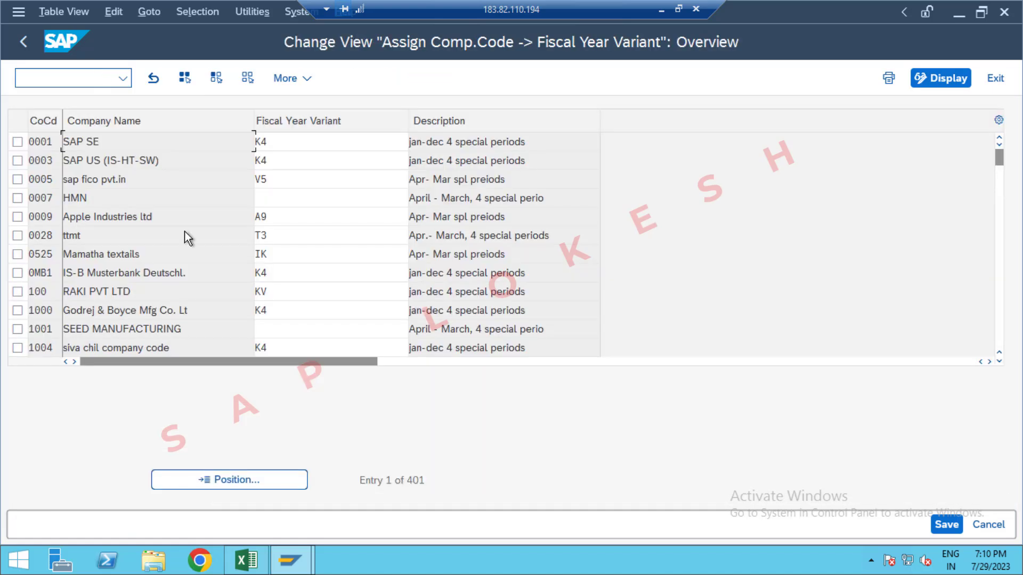
Step: Position the company code list at company code OPP1
click(251, 479)
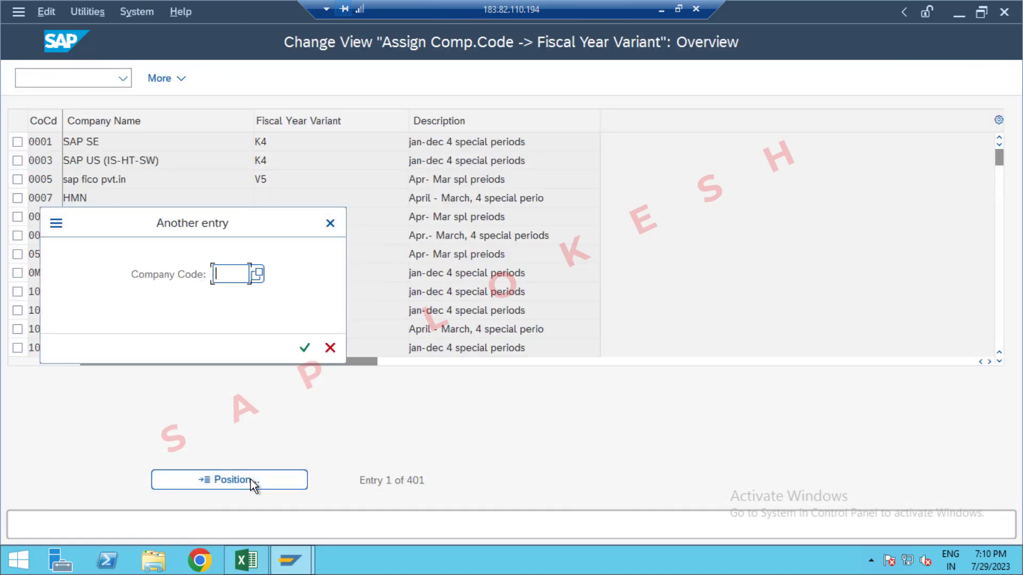
text(OPP)
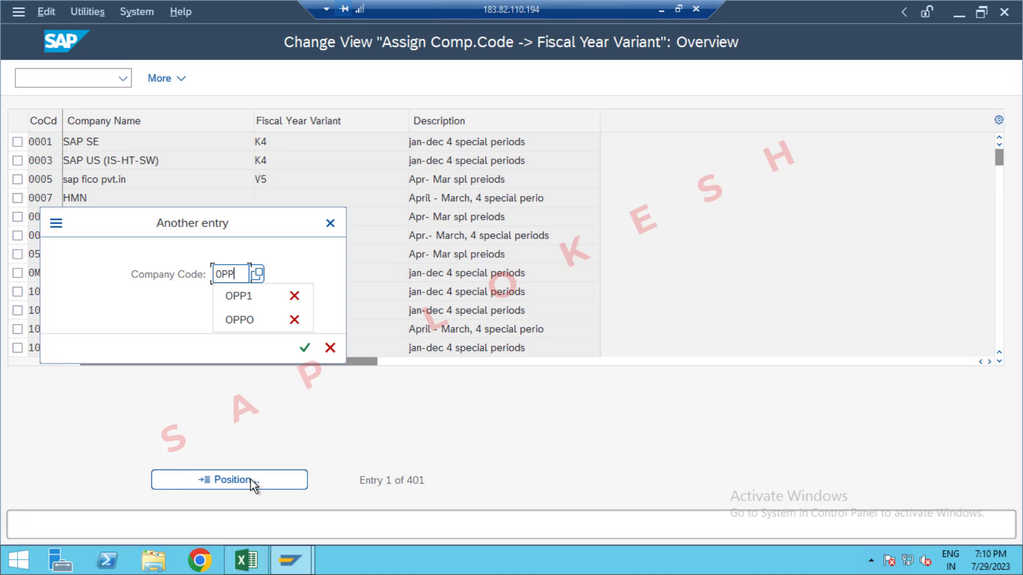
text(1)
key(Return)
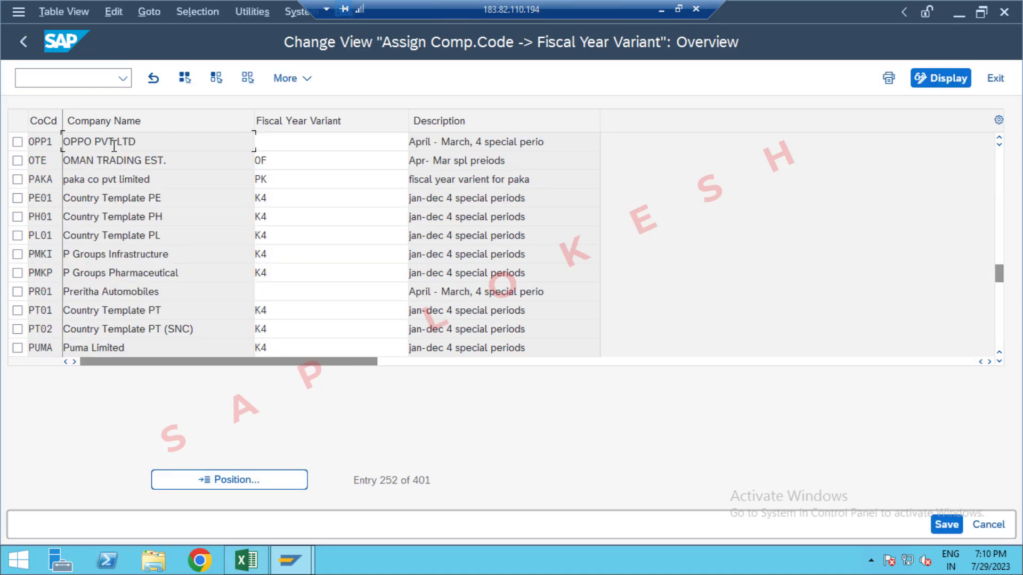
Step: Assign fiscal year variant OP to company code OPP1 and save it in the GLOBAL SETTINGS OPPO customizing request
click(325, 146)
text(0P)
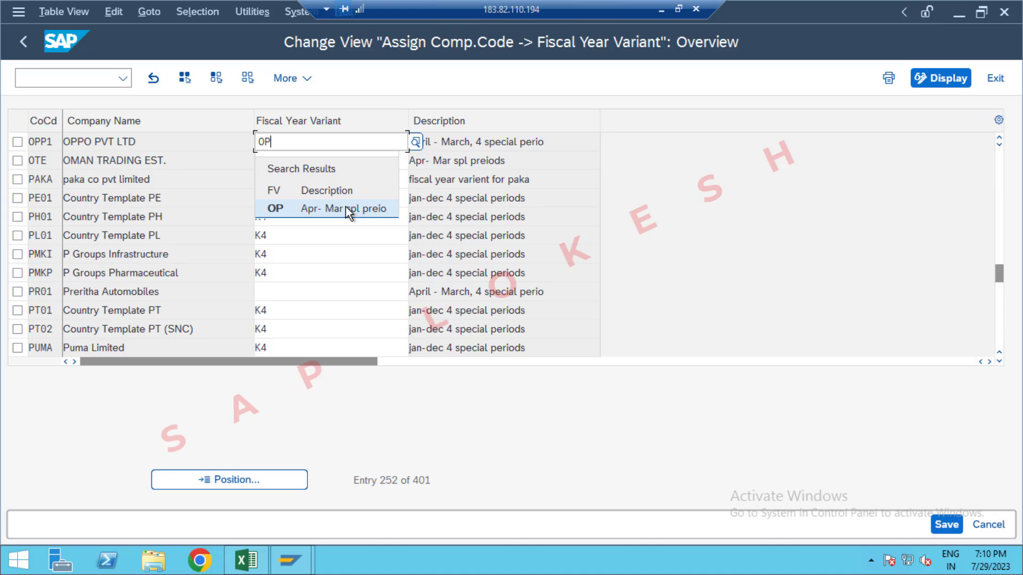
click(346, 207)
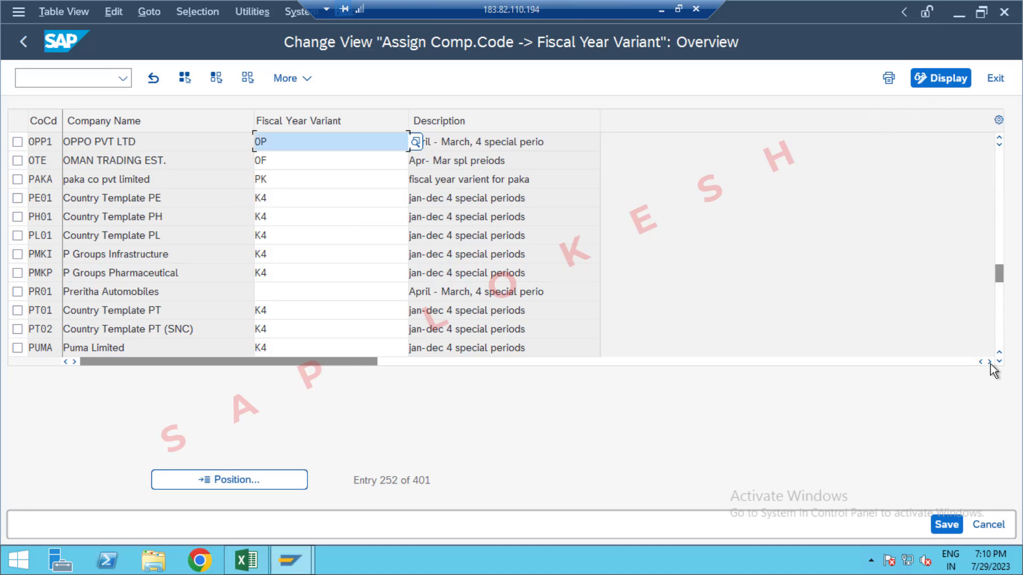
click(947, 524)
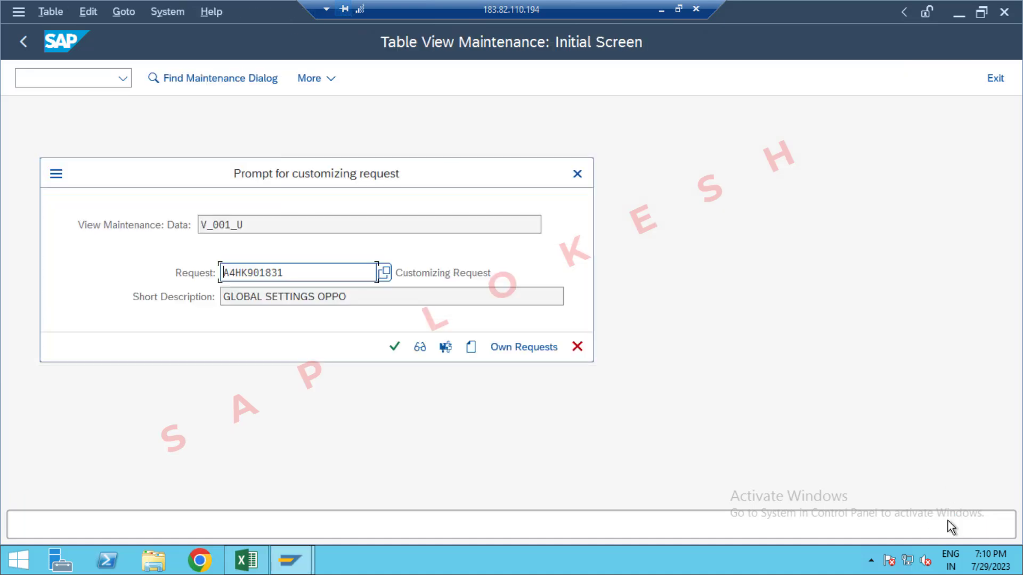
click(398, 347)
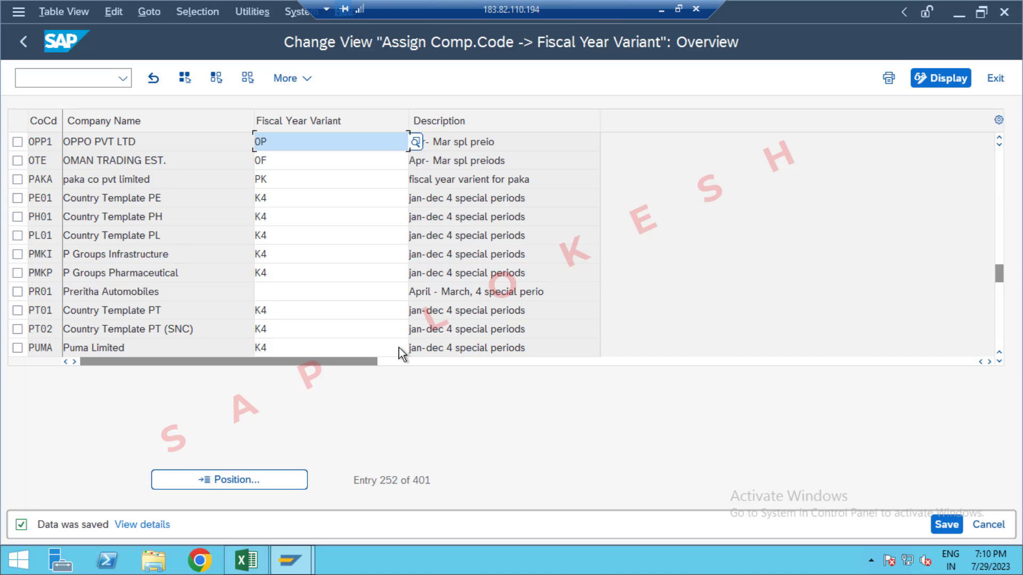
Step: Check the Posting Period Variant code in Excel, and run transaction OBBO in SAP to define posting period variants
key(alt+Tab)
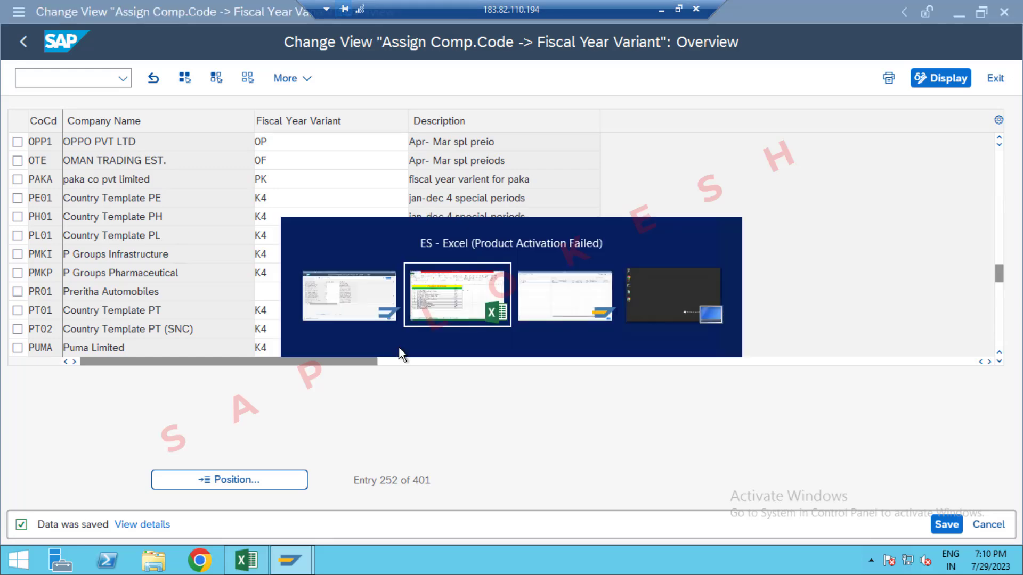
click(546, 243)
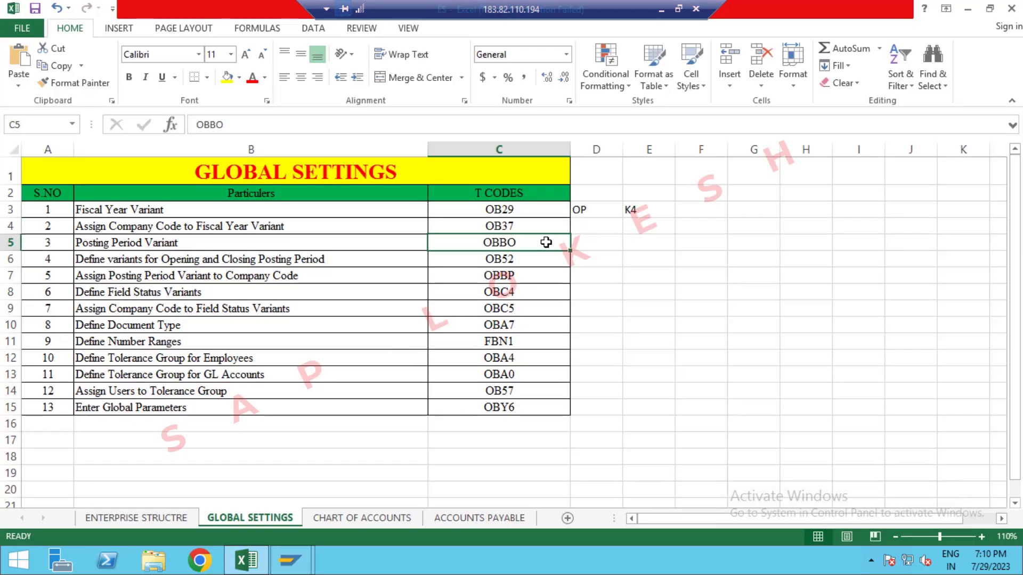
key(alt+Tab)
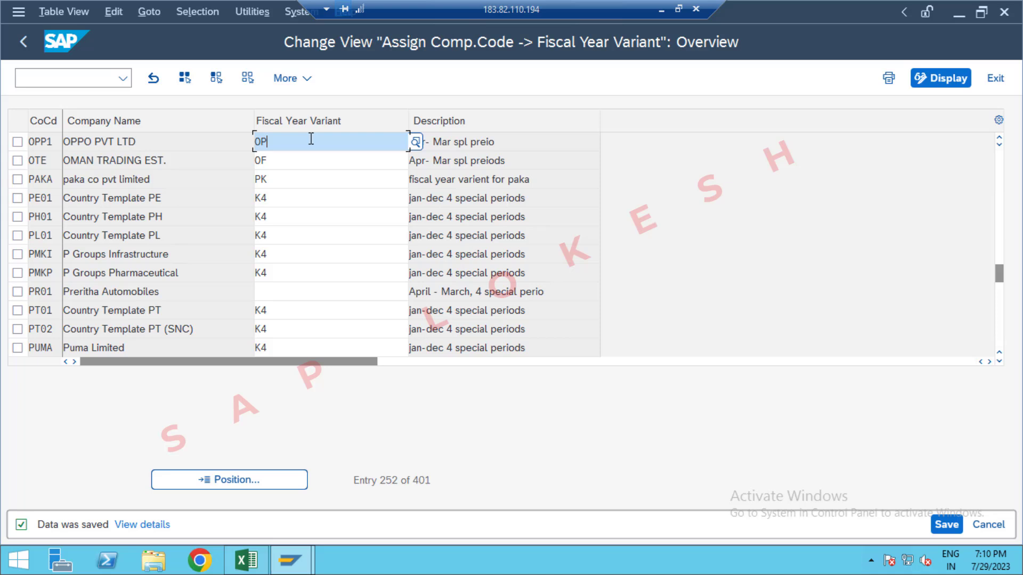
click(77, 79)
text(/)
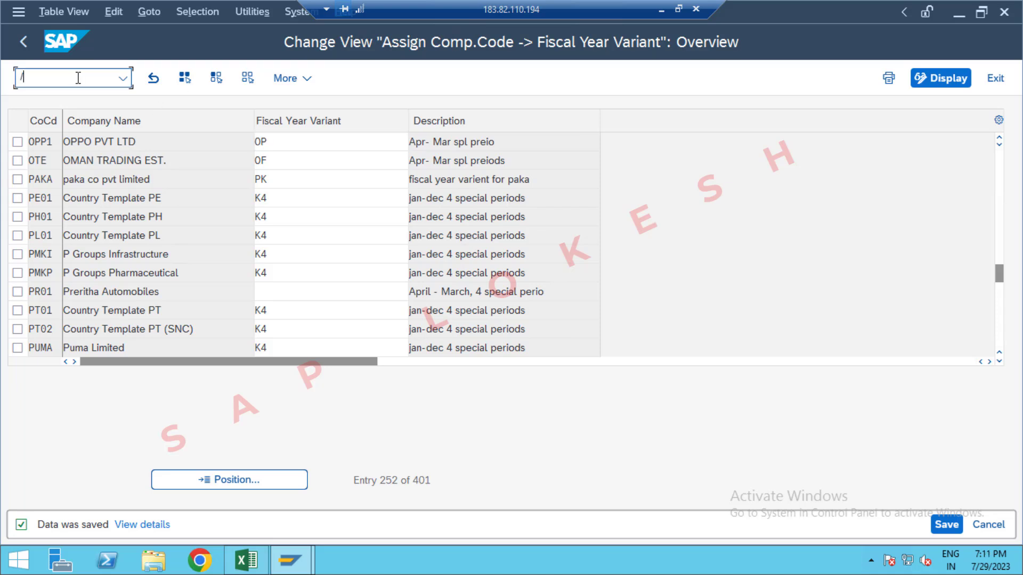
text(NOBBO)
key(Return)
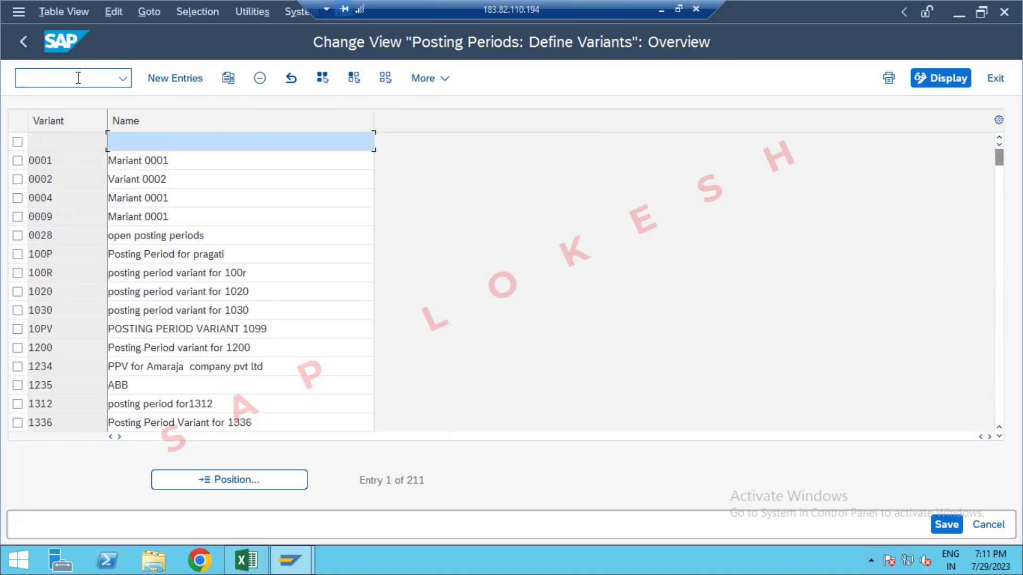
Step: Create posting period variant OPP1 named "Posting Period Variant for OPPO" and save it in the GLOBAL SETTINGS OPPO customizing request
click(178, 84)
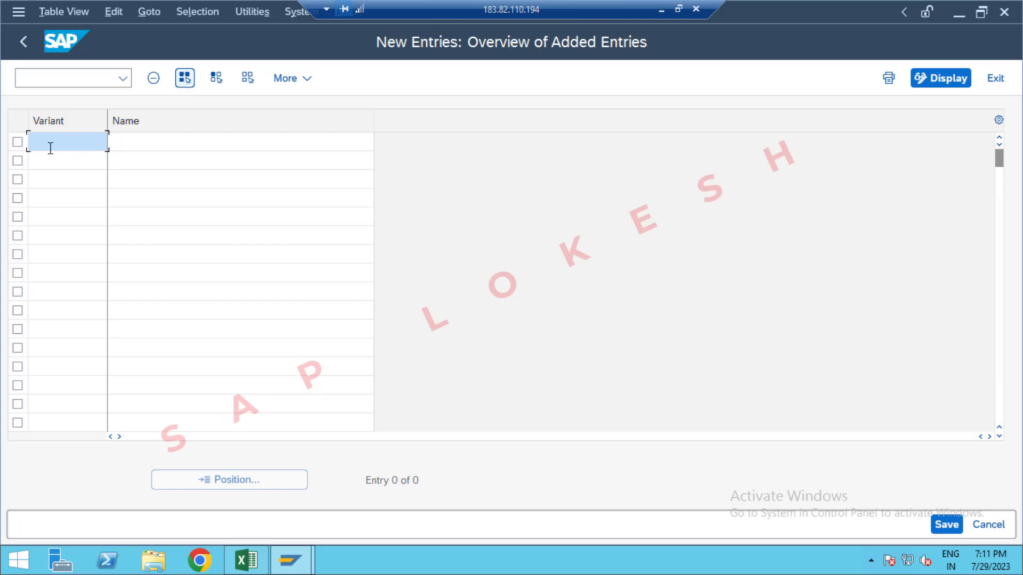
text(0PP1)
key(Tab)
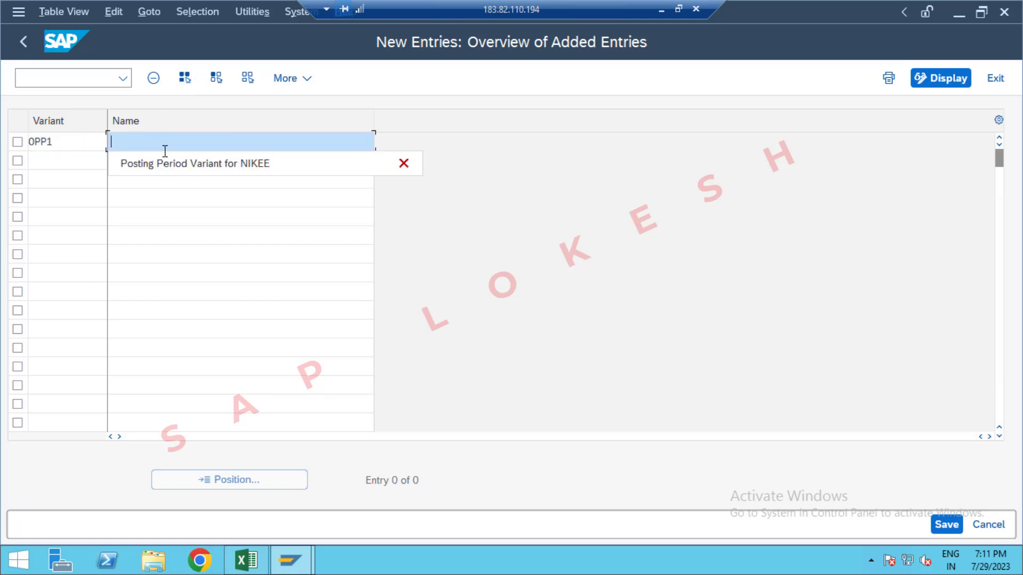
click(184, 164)
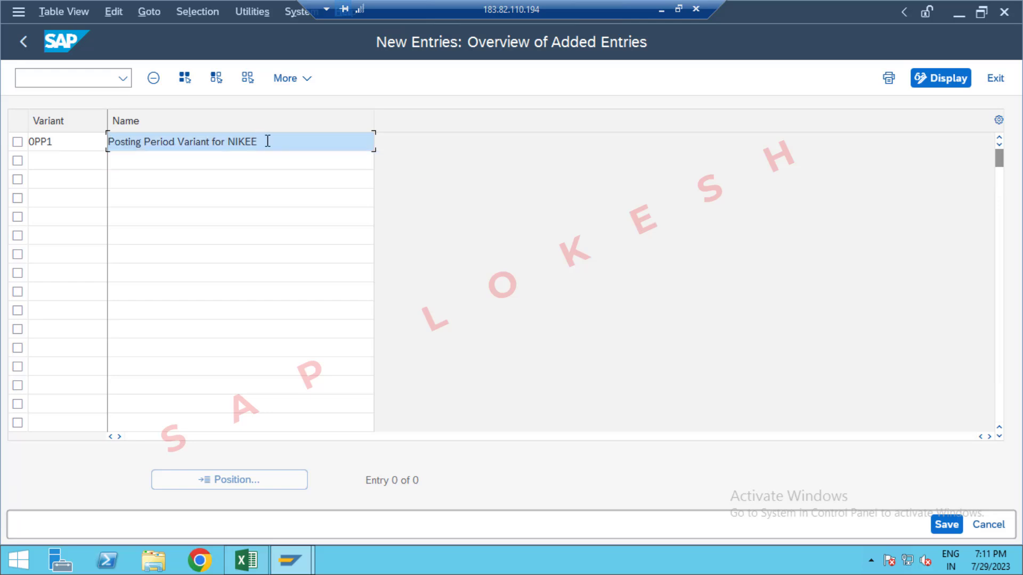
key(BackSpace)
key(BackSpace)
key(BackSpace)
key(BackSpace)
key(BackSpace)
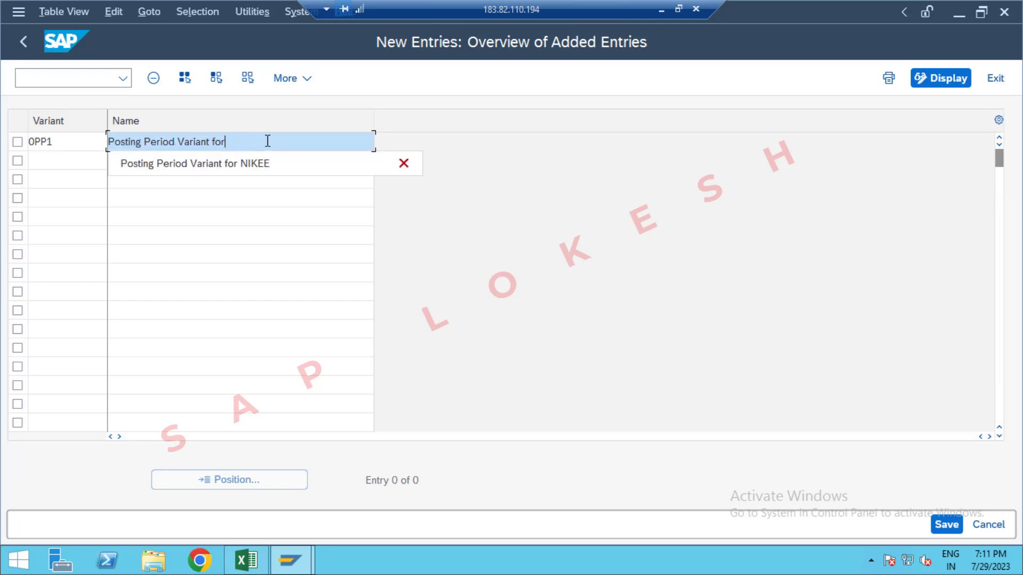
text(OPPO)
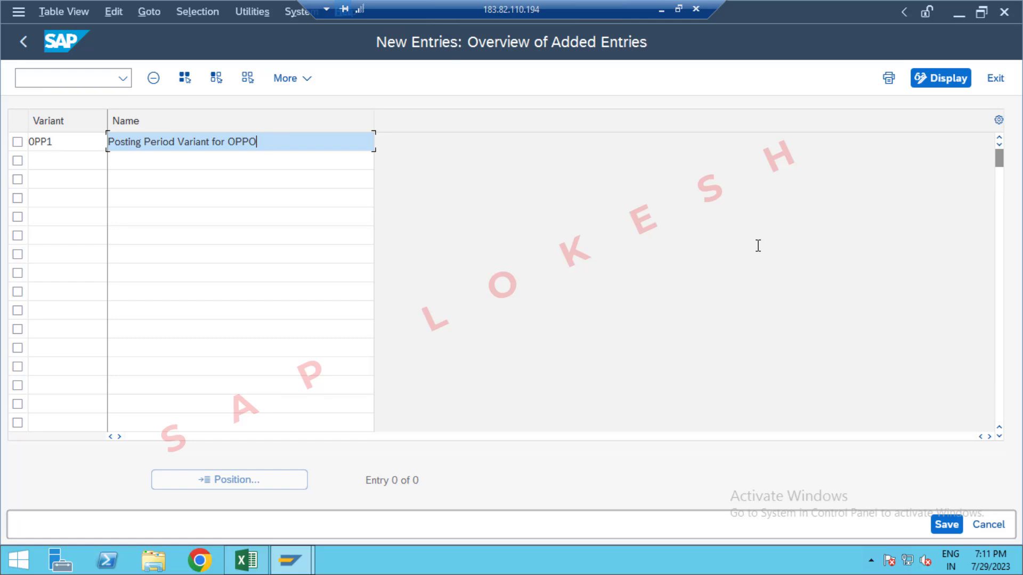
click(944, 525)
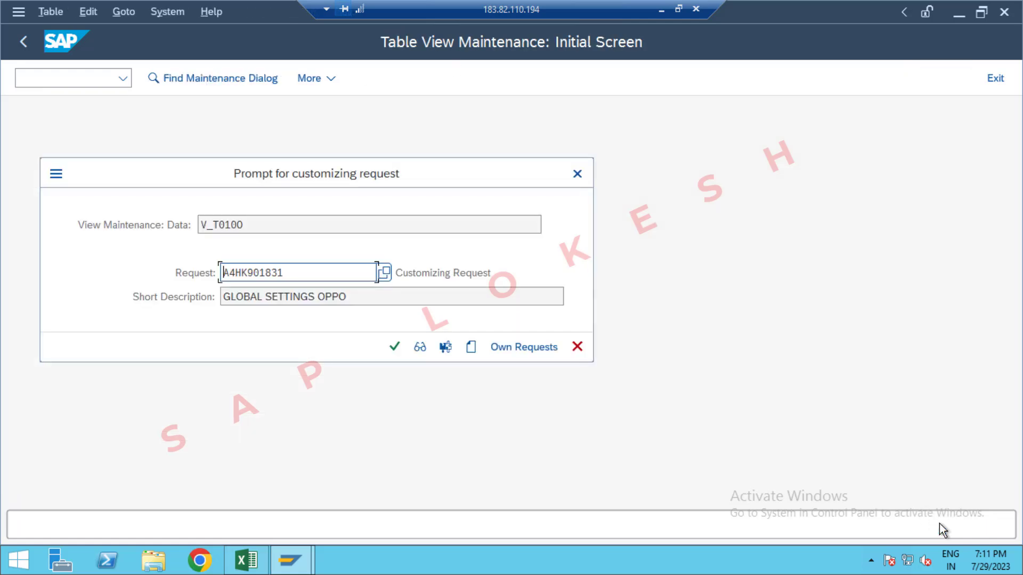
click(395, 348)
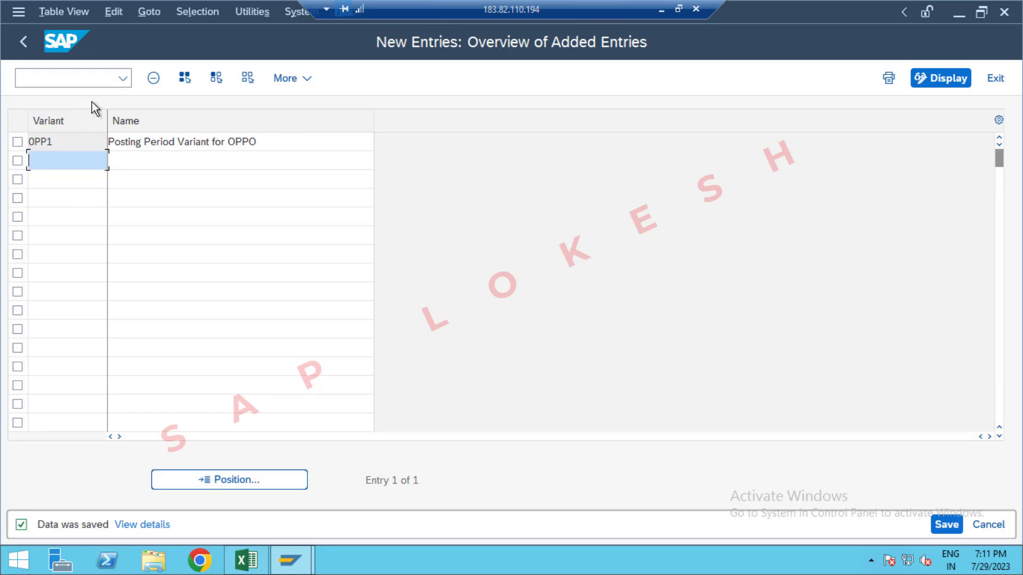
Step: Switch to Excel and enter OPP1 in cell D5 beside the Posting Period Variant code
key(alt+Tab)
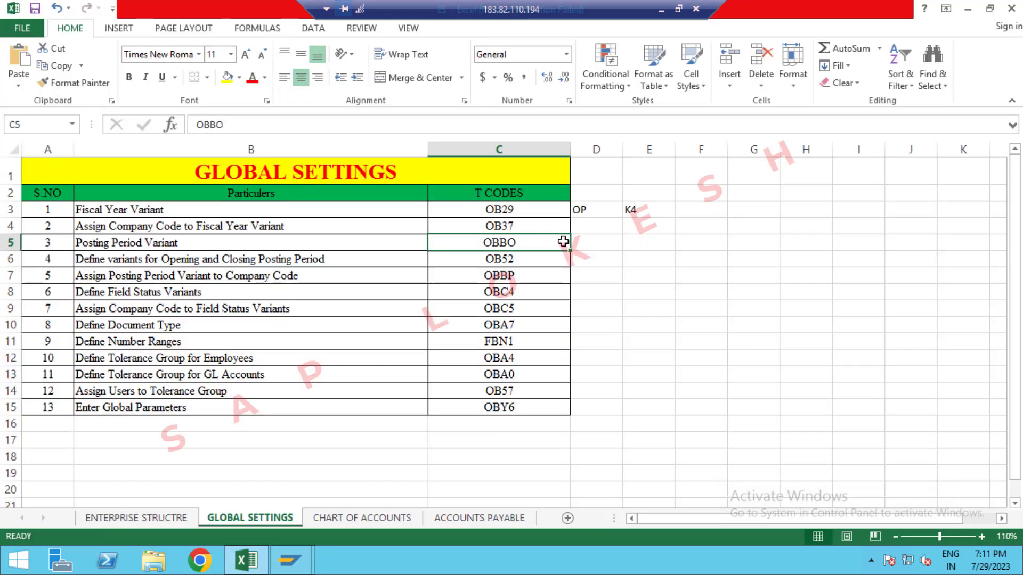
click(579, 243)
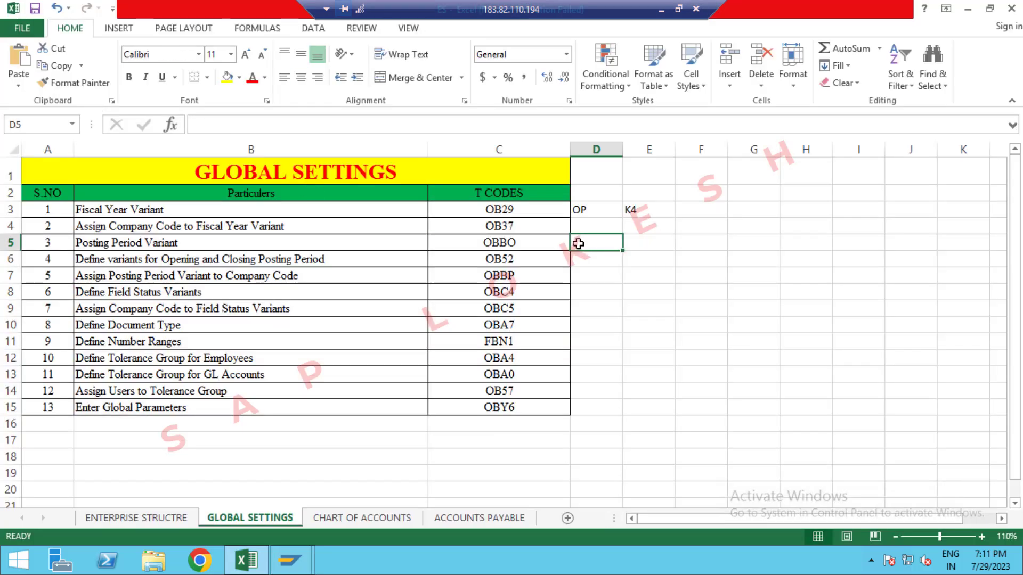
text(OPP1)
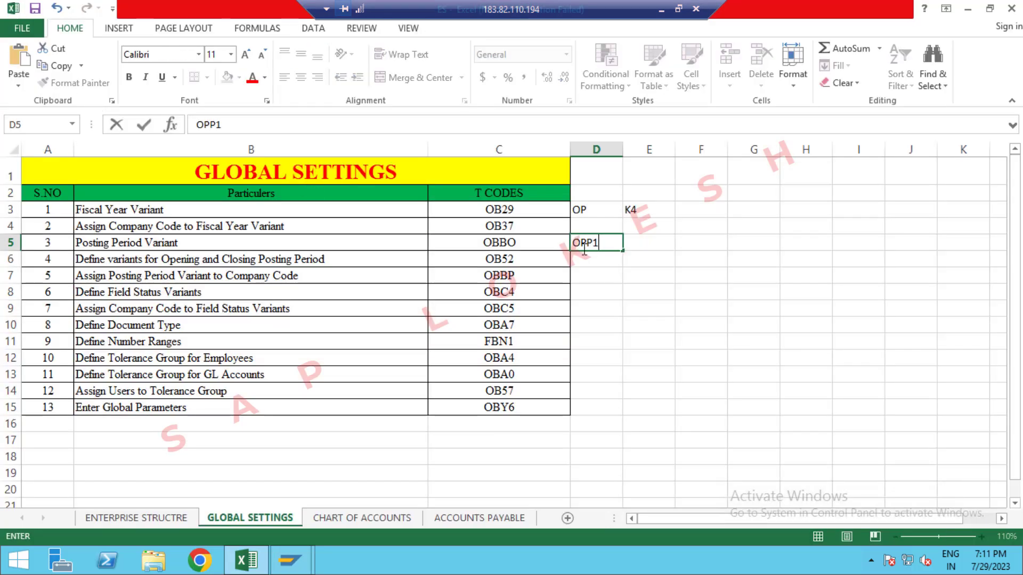
click(598, 263)
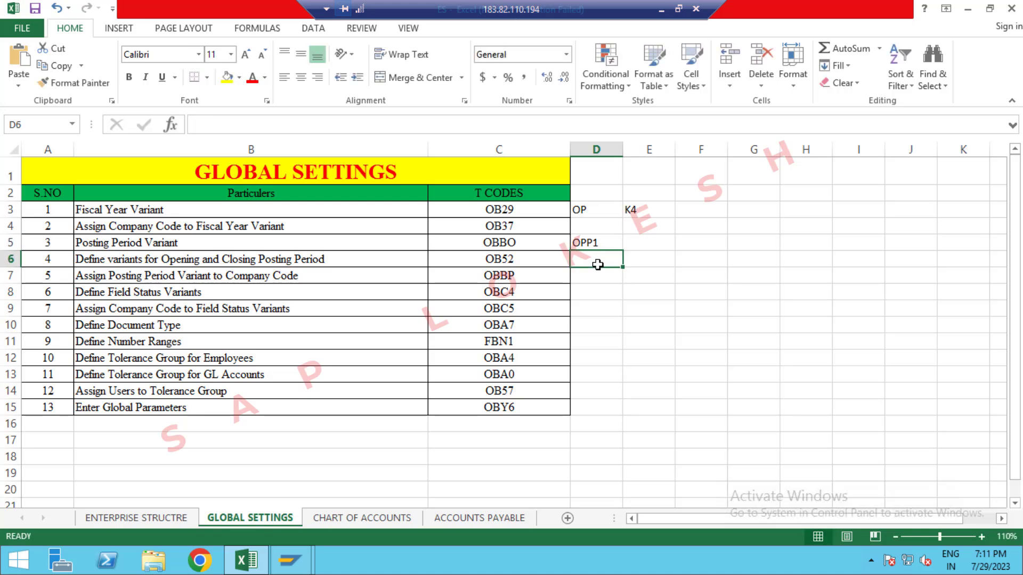
Step: Switch back to SAP and run transaction OB52 for opening and closing posting periods
key(alt+Tab)
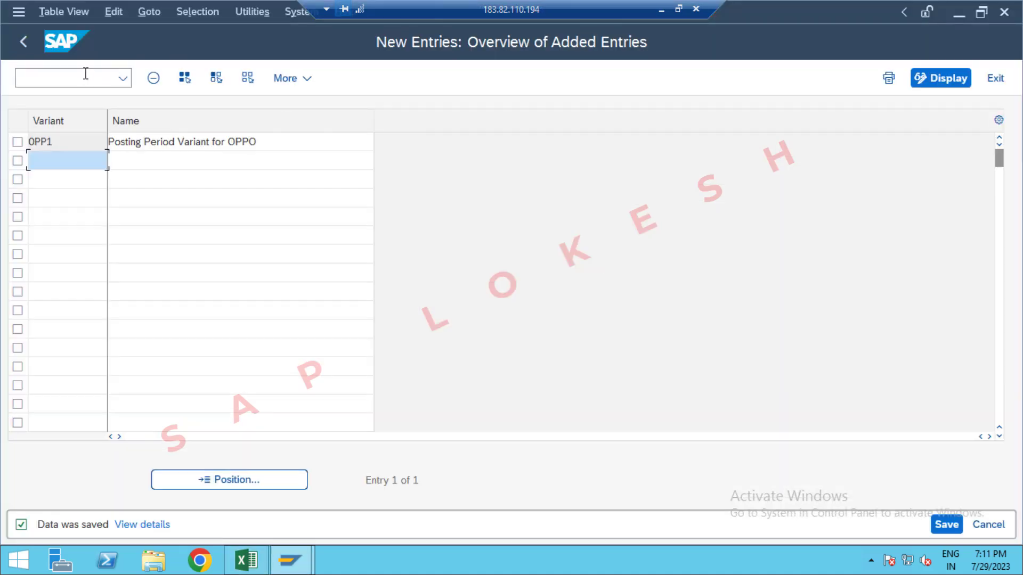
click(85, 75)
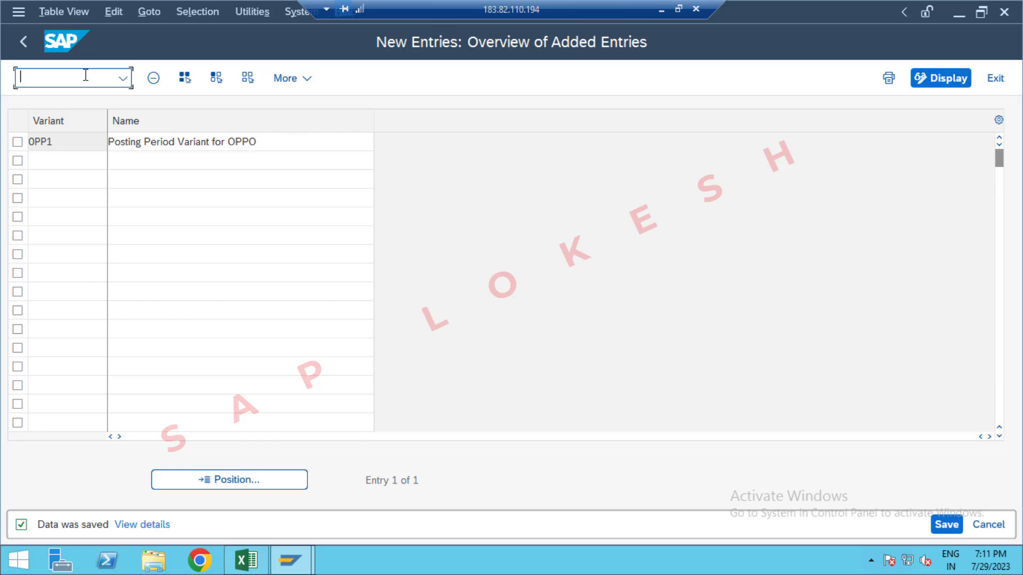
text(/N)
key(alt+Tab)
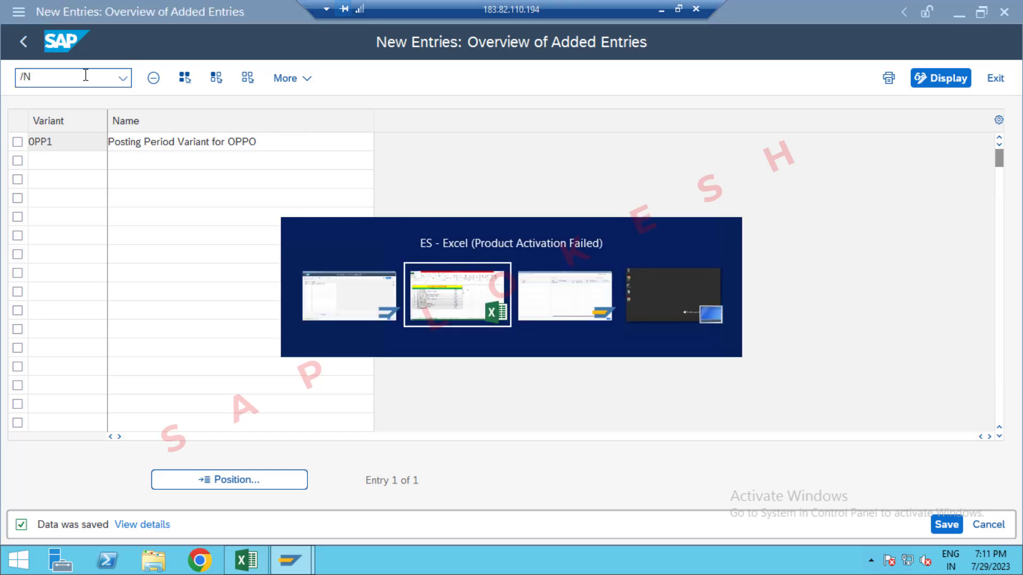
key(alt+Tab)
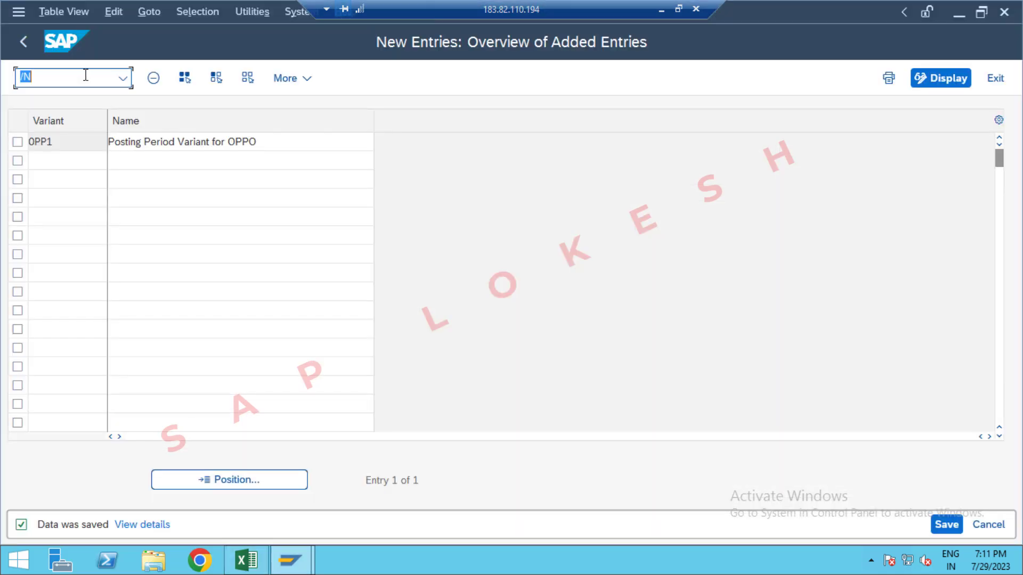
click(85, 75)
text(OB52)
key(Return)
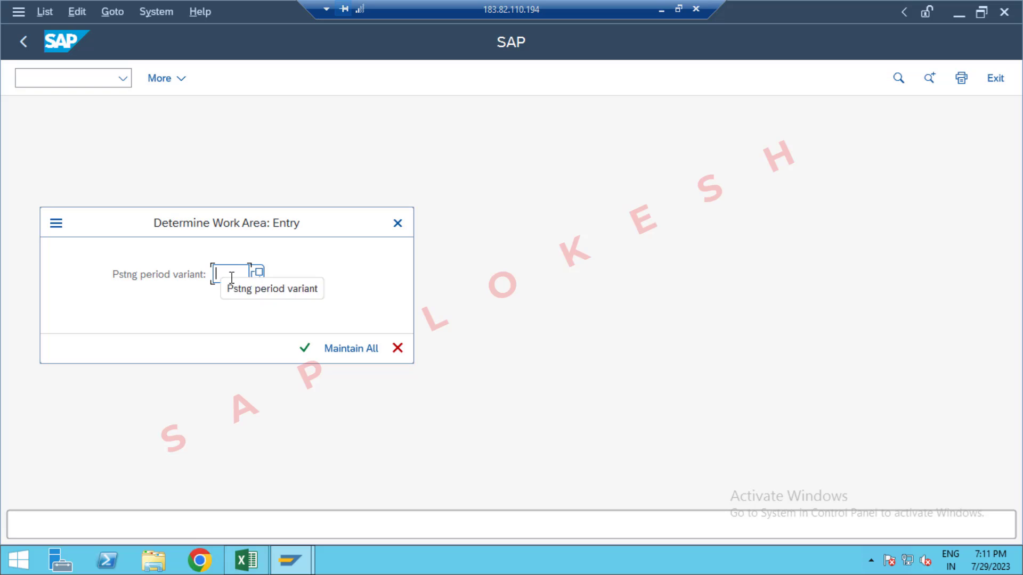
Step: Open the posting period time intervals for variant OPP1 and widen the narrow A column
text(OPP1)
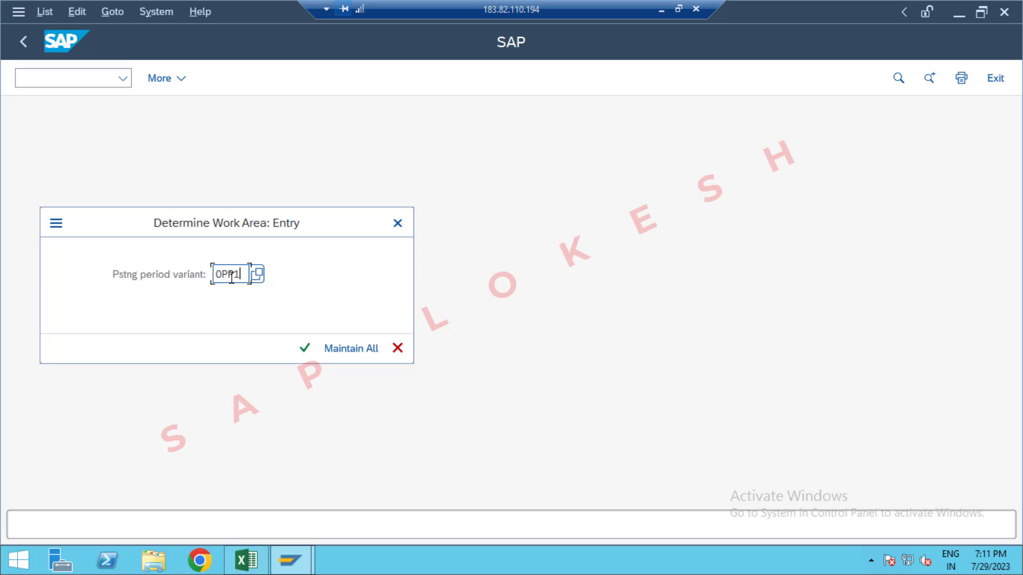
key(Return)
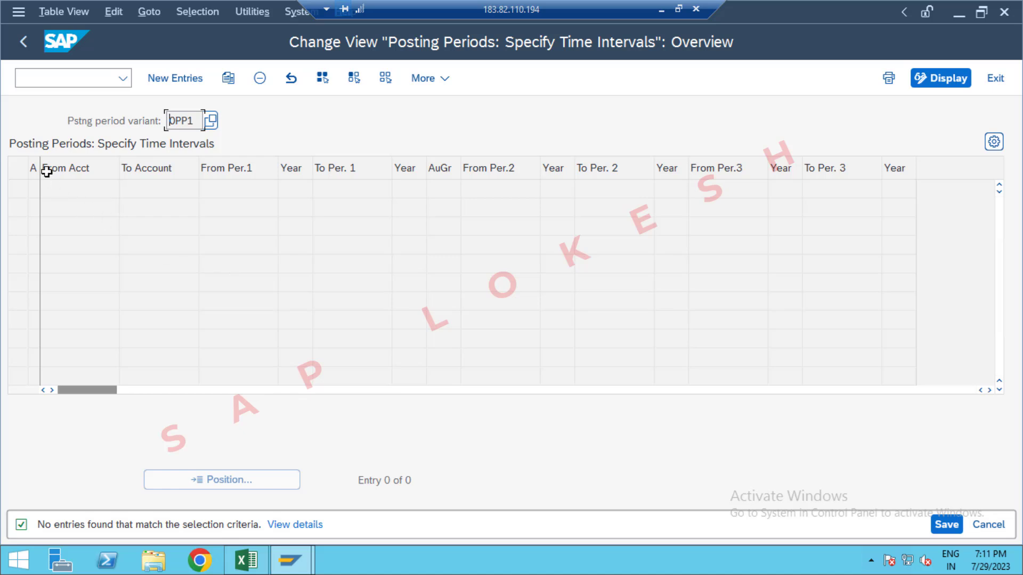
drag(41, 165, 51, 180)
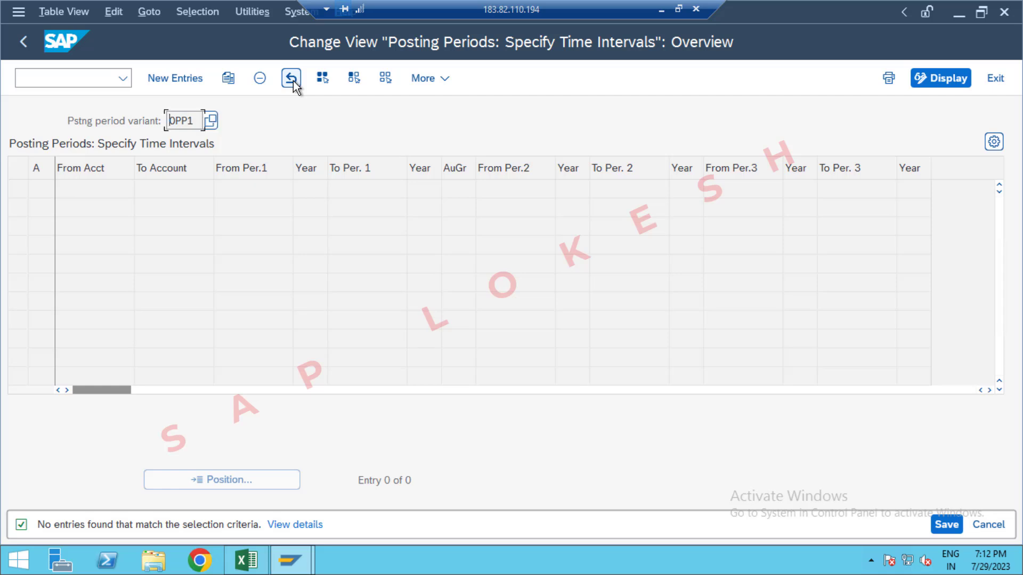
Step: Run transaction OB52 again and reopen the time intervals for posting period variant OPP1
click(93, 76)
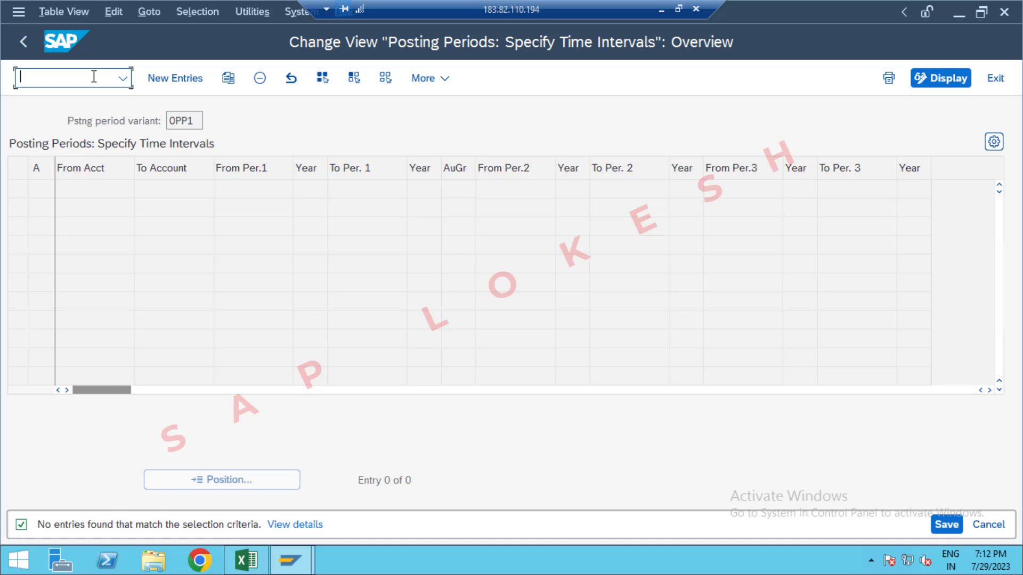
text(/NOBB5)
key(BackSpace)
key(BackSpace)
text(52)
key(Return)
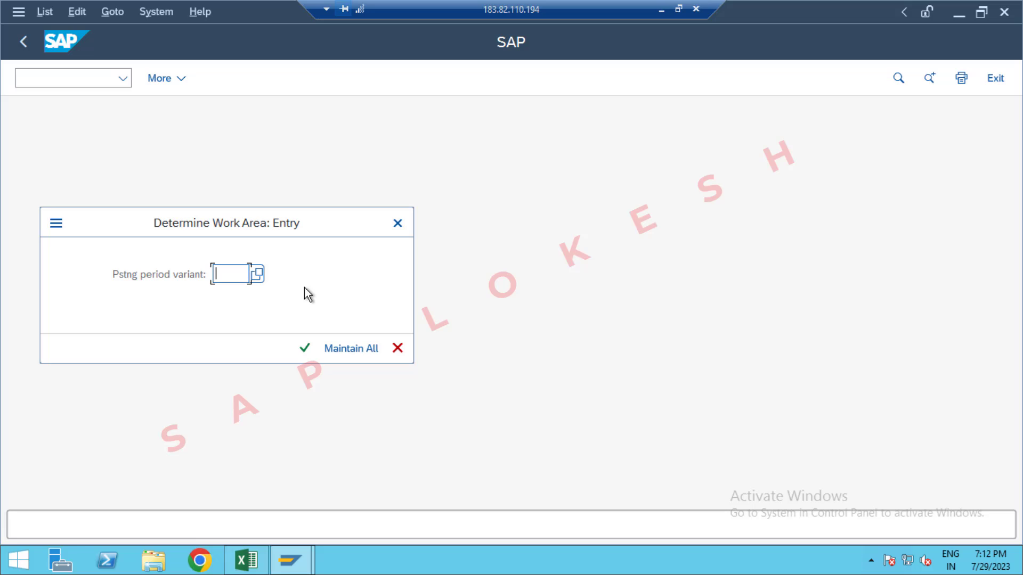
text(OPP)
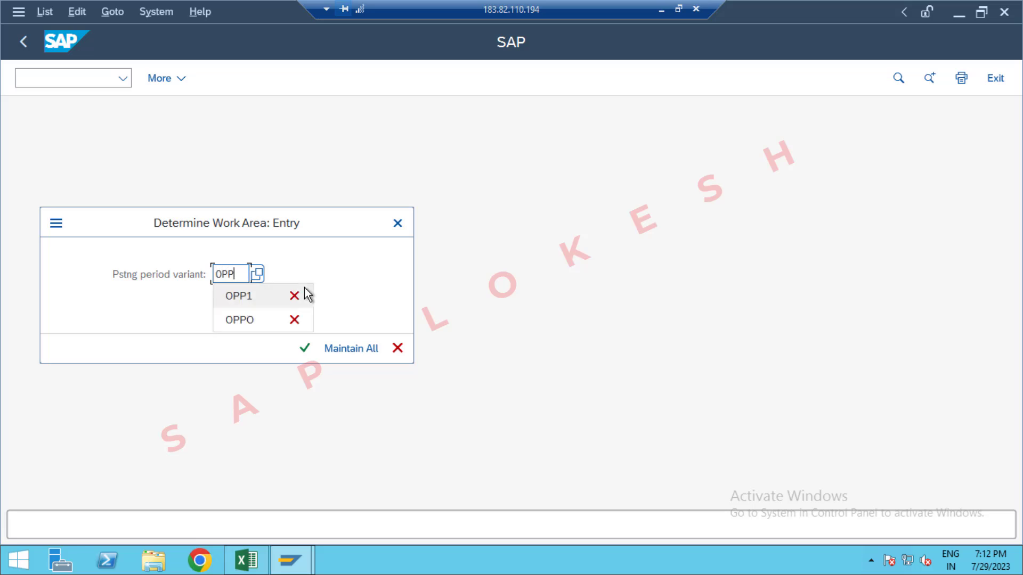
click(305, 290)
key(Return)
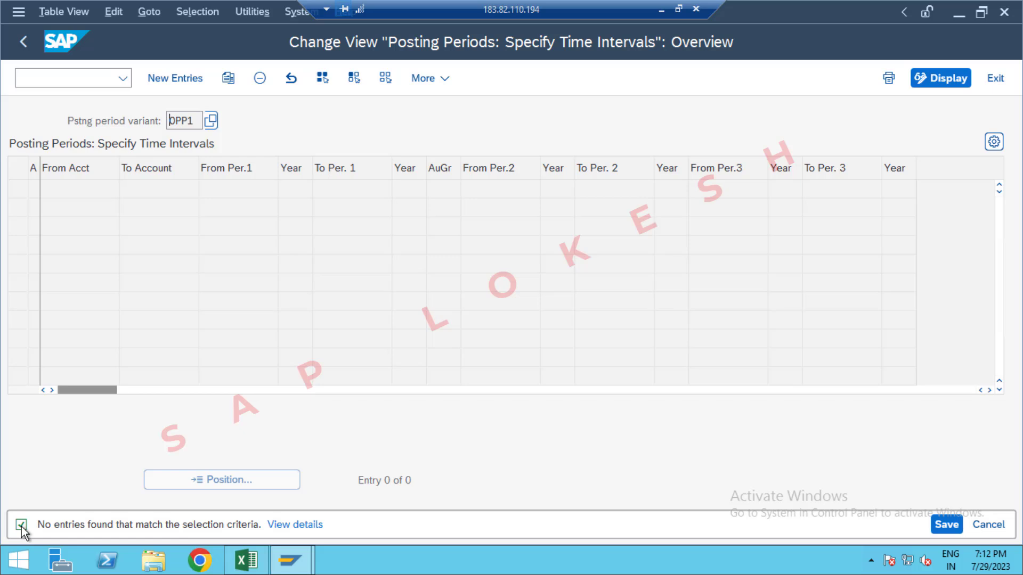
Step: Look up the posting period variant code in Excel, and return to SAP to run transaction OBBO
key(alt+Tab)
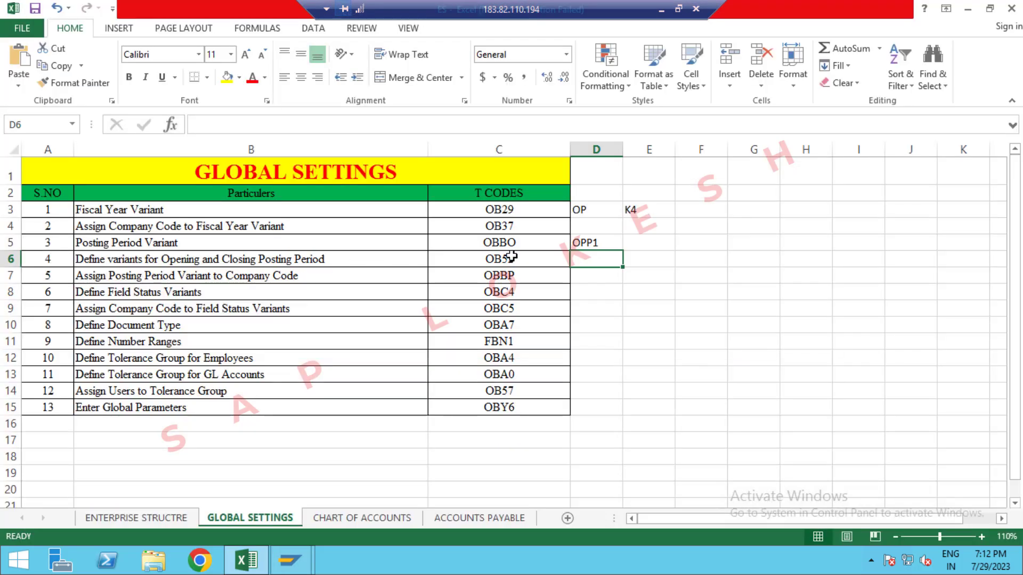
key(alt+Tab)
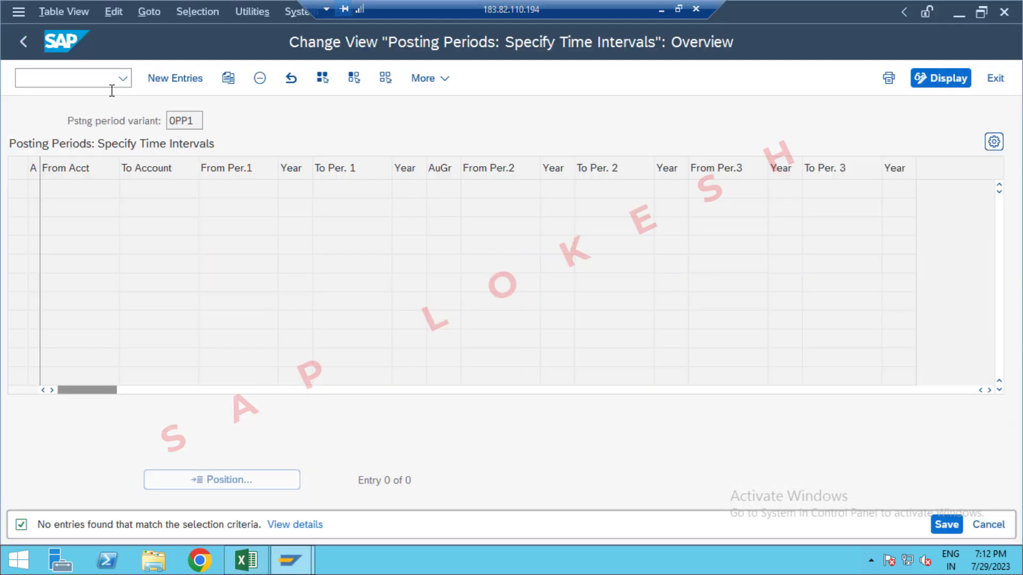
click(100, 82)
text(/N)
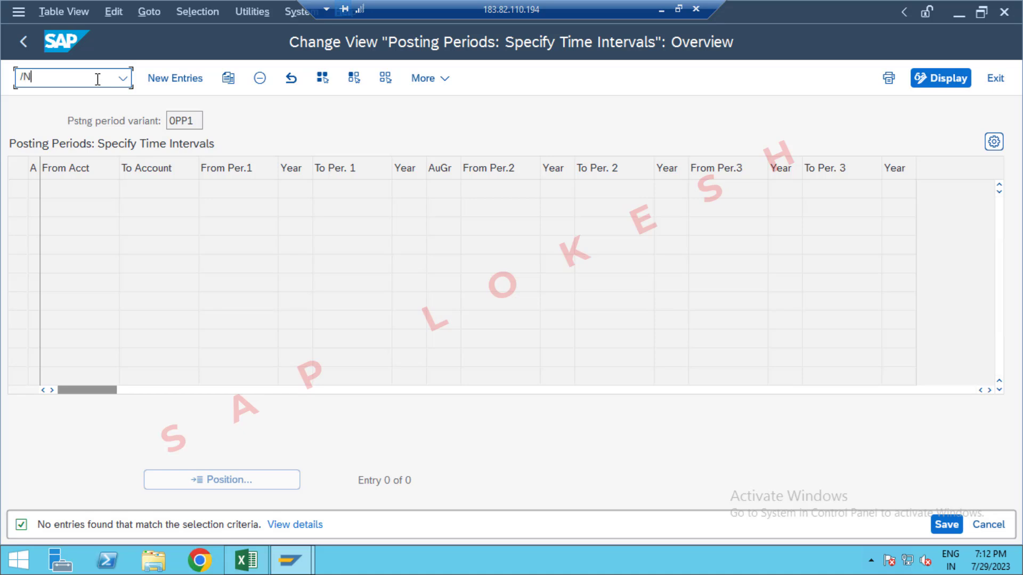
text(OBBO)
key(Return)
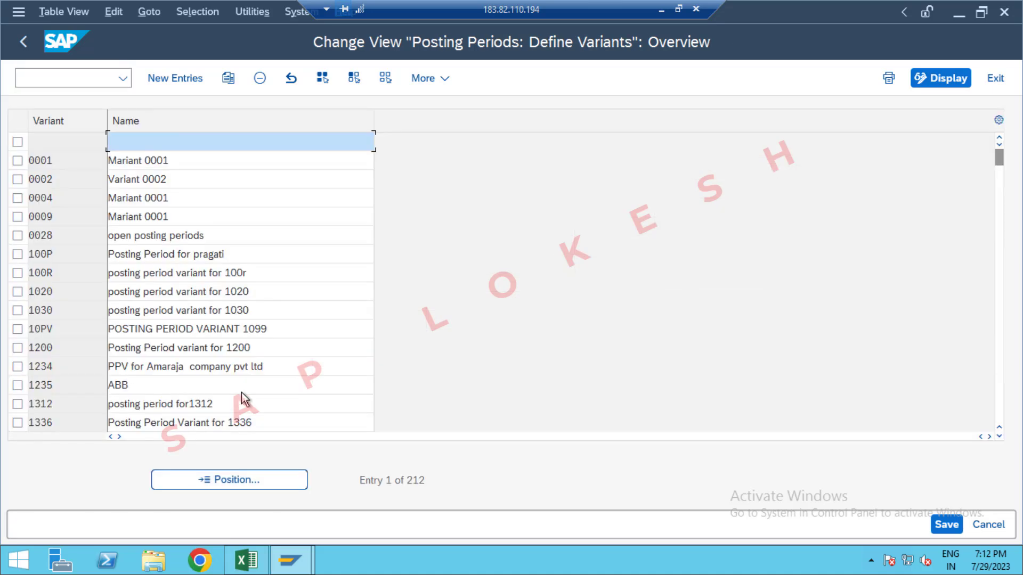
Step: Position the posting period variant list at OPP1 to check that variant's entry
click(253, 481)
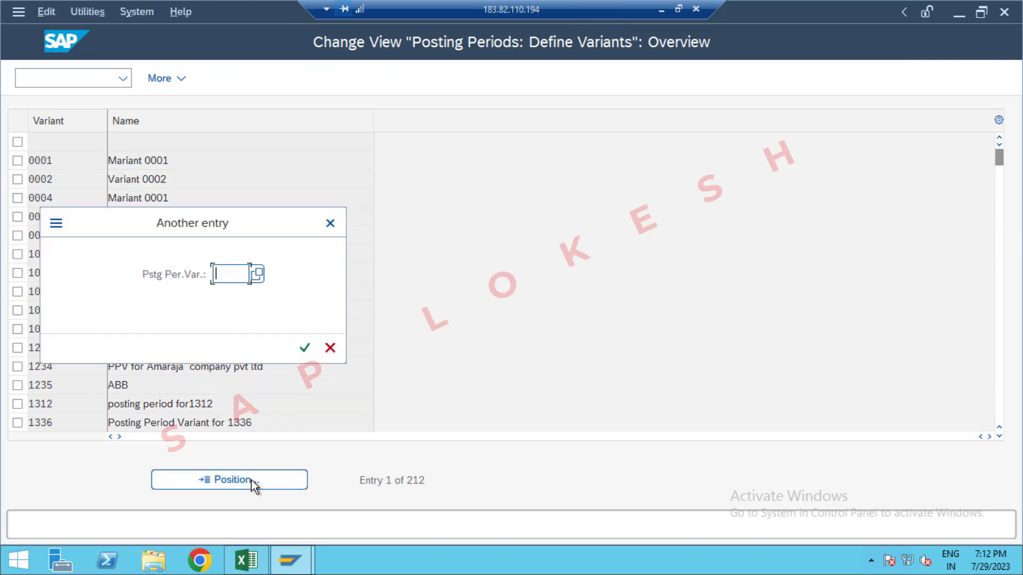
text(0PP)
key(Return)
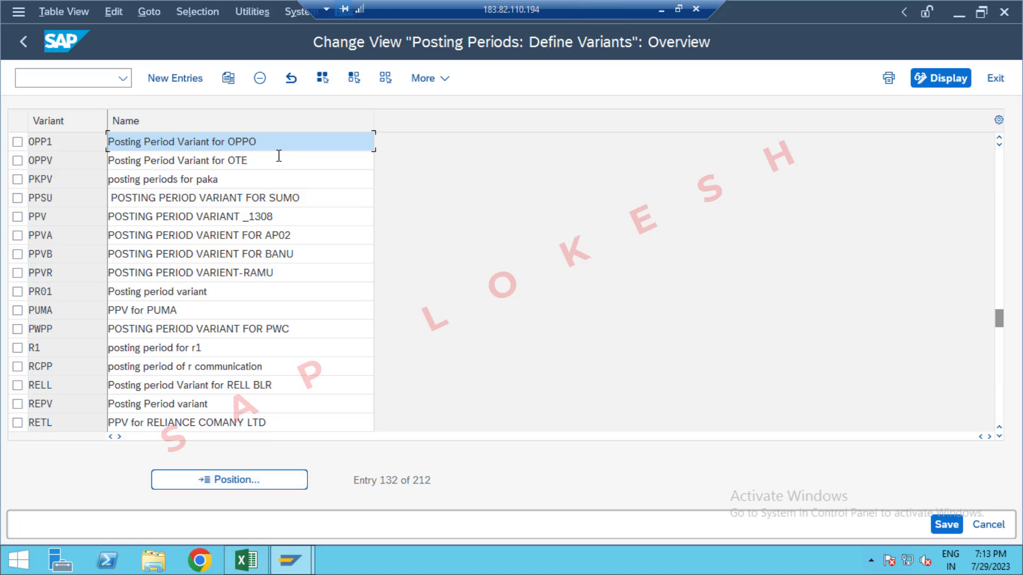
Step: Look up the transaction code for assigning company codes to fiscal year variants in Excel, and run OB37 in SAP
click(91, 75)
text(/)
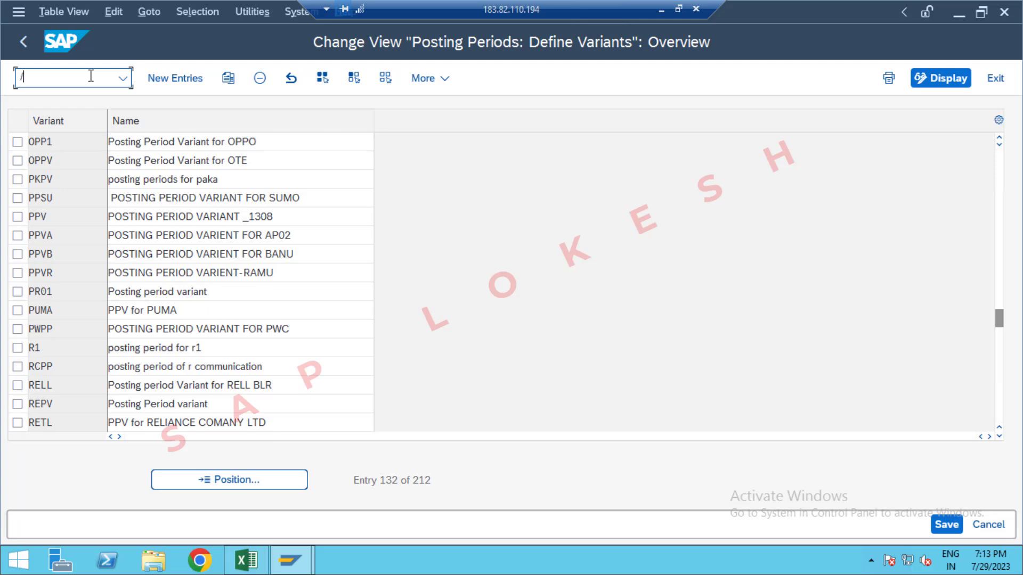
key(alt+Tab)
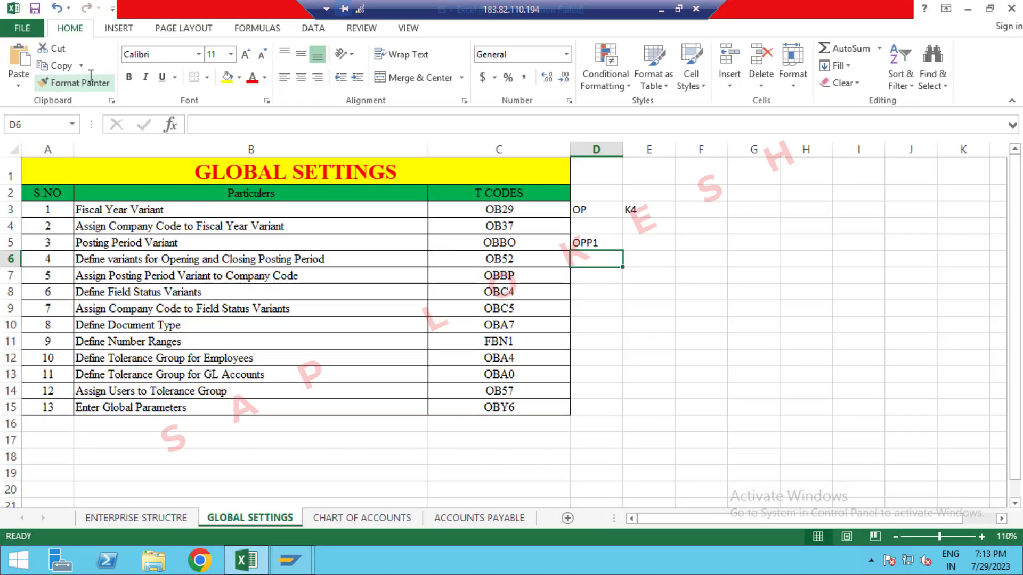
key(alt+Tab)
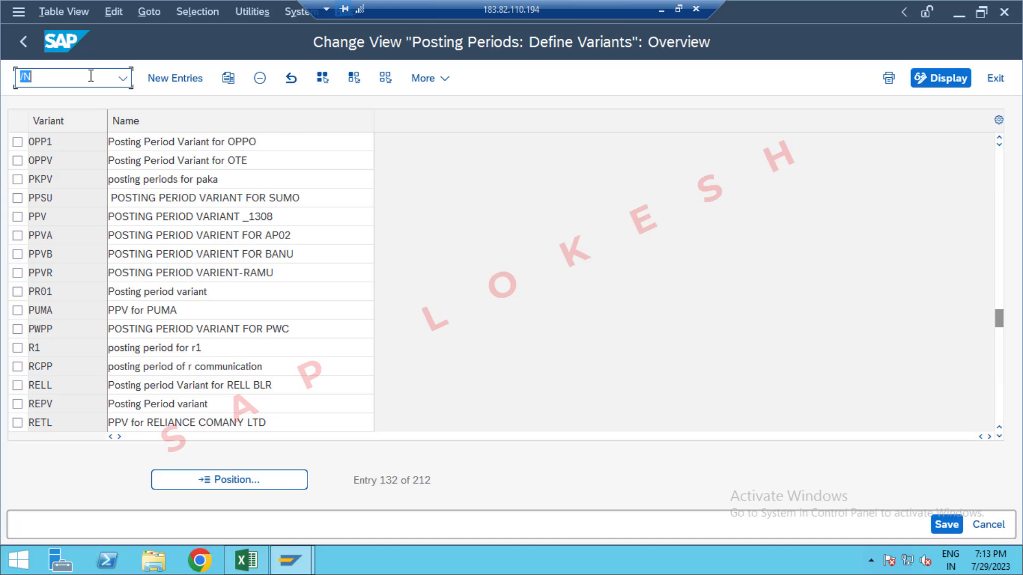
click(90, 76)
text(OB37)
key(Return)
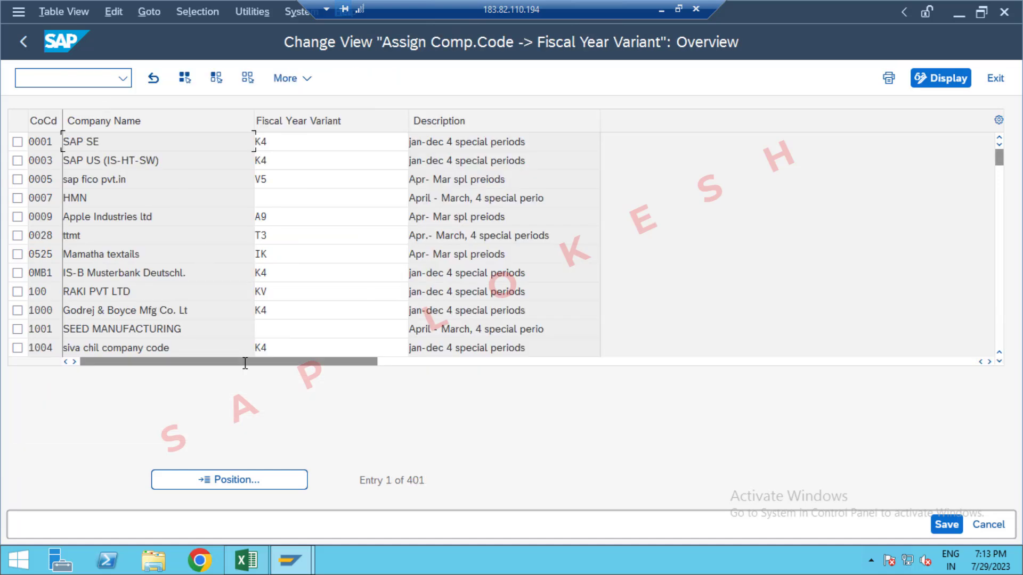
Step: Position the list at company code OPP1 to check its fiscal year variant assignment
click(285, 479)
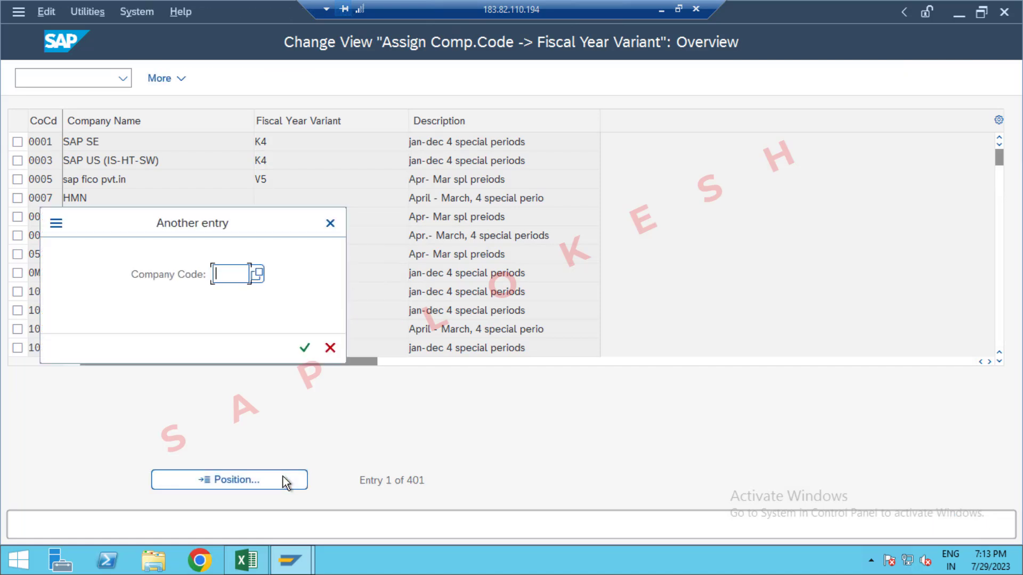
text(0PP1)
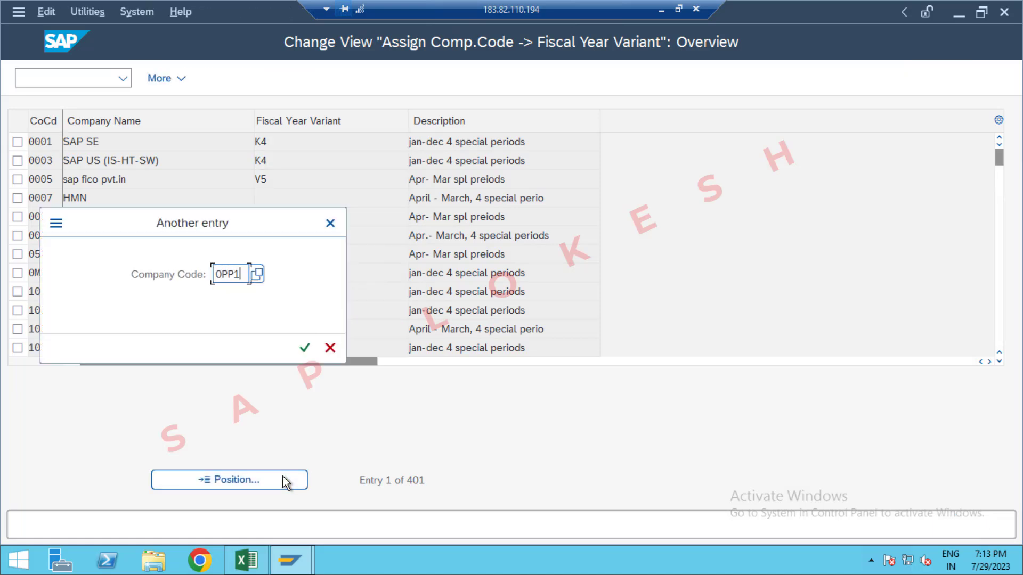
key(Return)
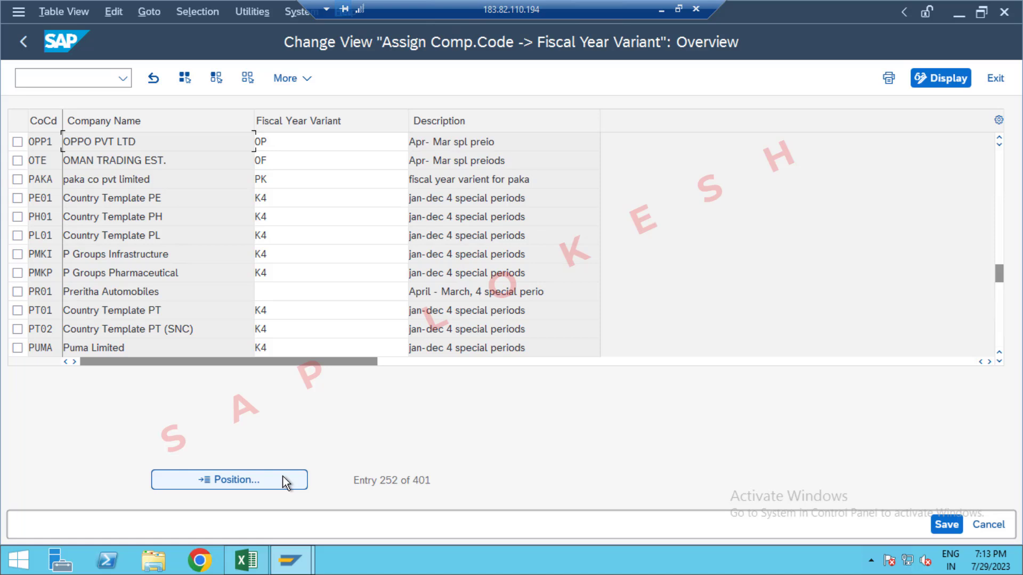
Step: Run transaction OB29 and position the fiscal year variant list at OP
click(80, 79)
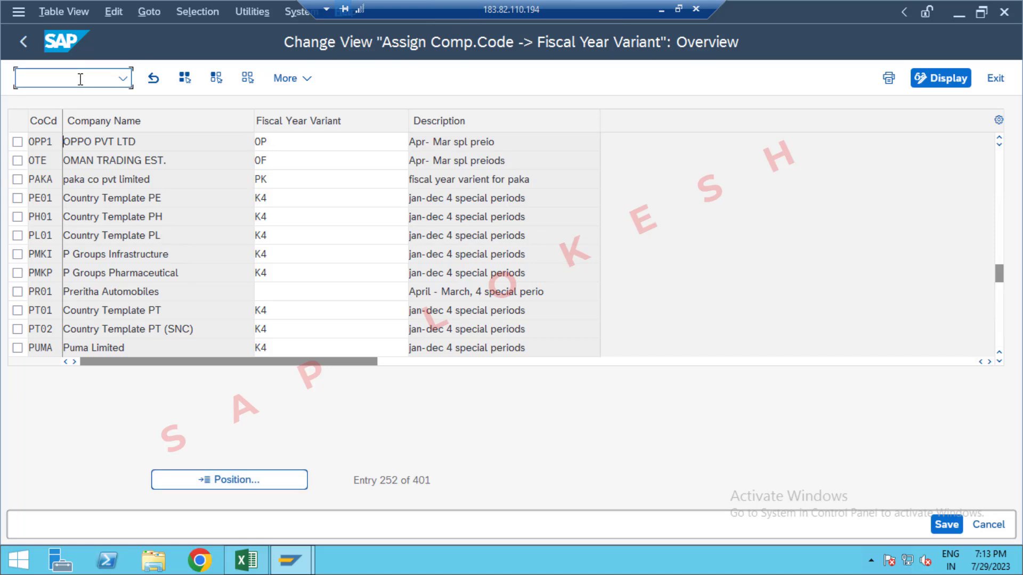
text(/NOB29)
key(Return)
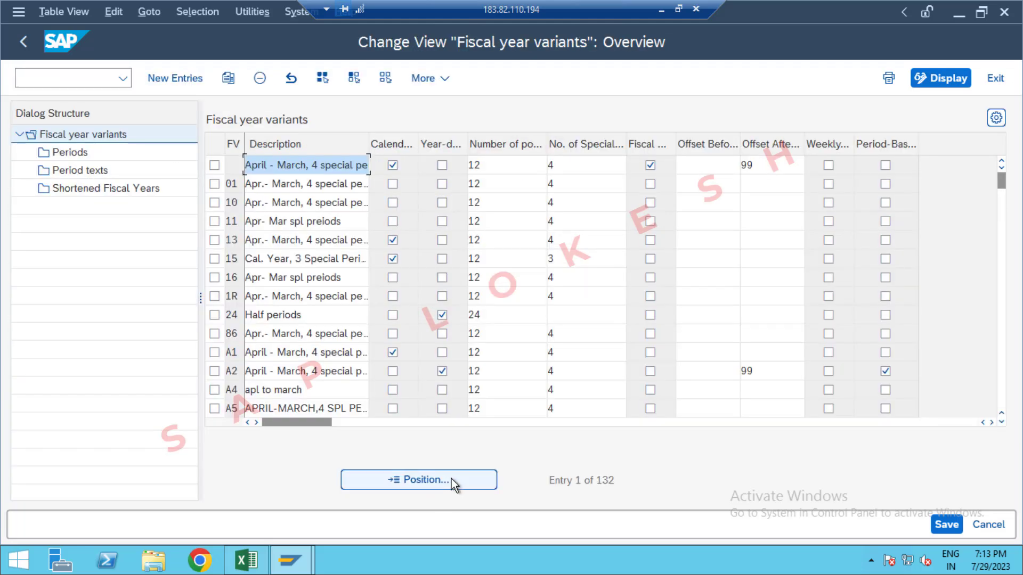
click(452, 479)
text(OP)
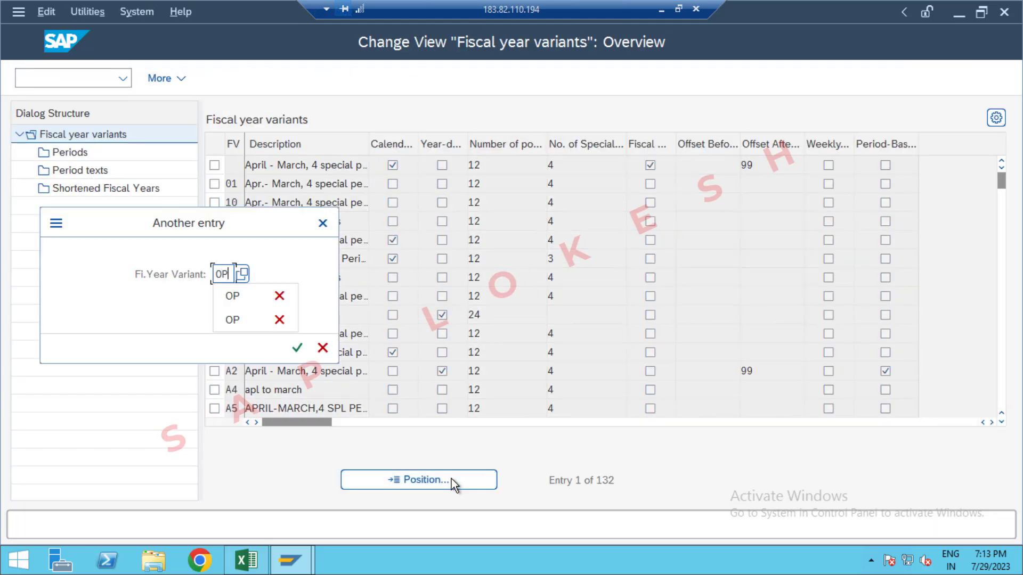
key(Return)
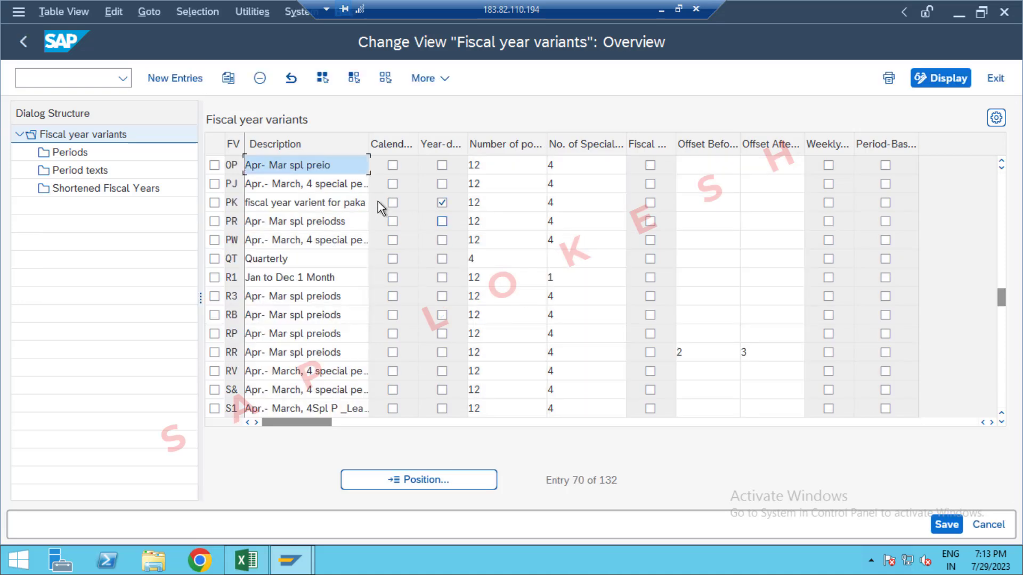
Step: Review the period texts and the month-to-period assignments with year shifts for fiscal year variant OP
click(214, 165)
double_click(95, 170)
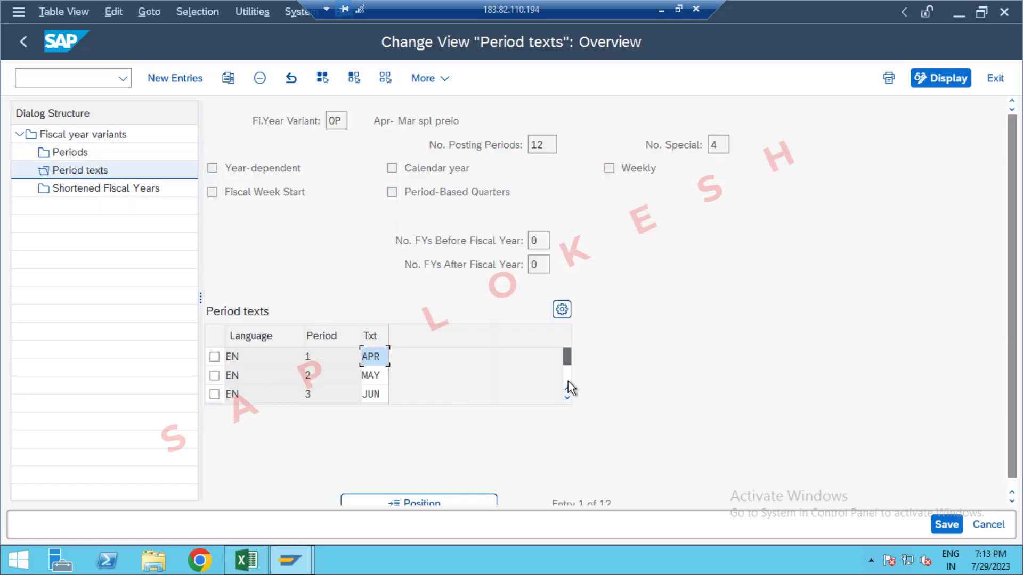
scroll(568, 381, down, 5)
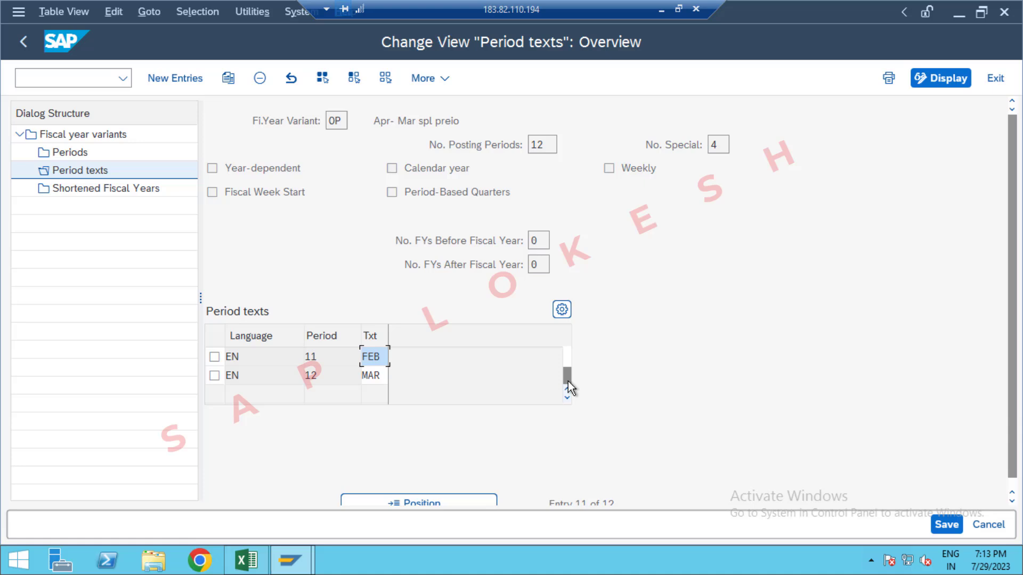
click(97, 155)
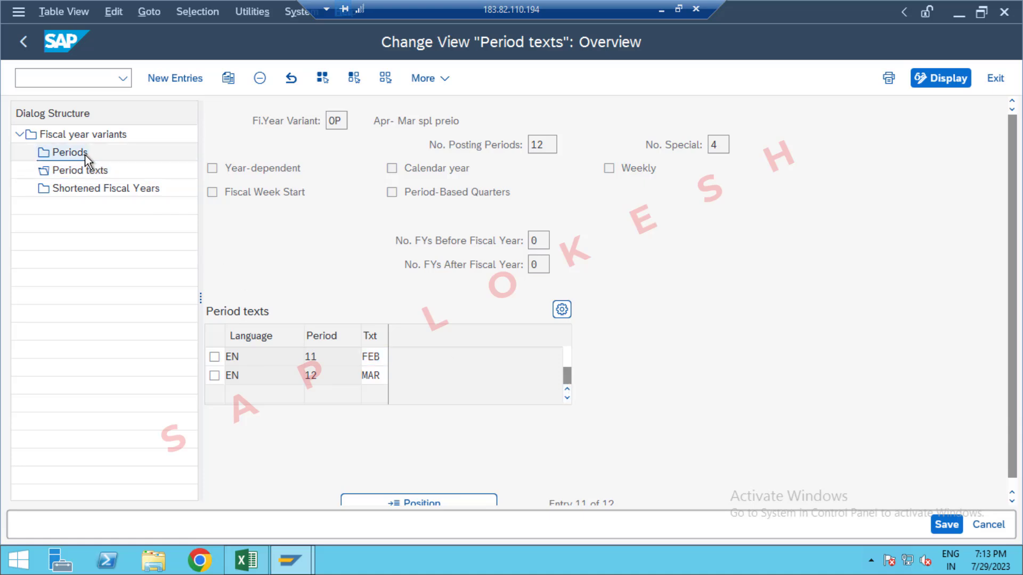
double_click(85, 155)
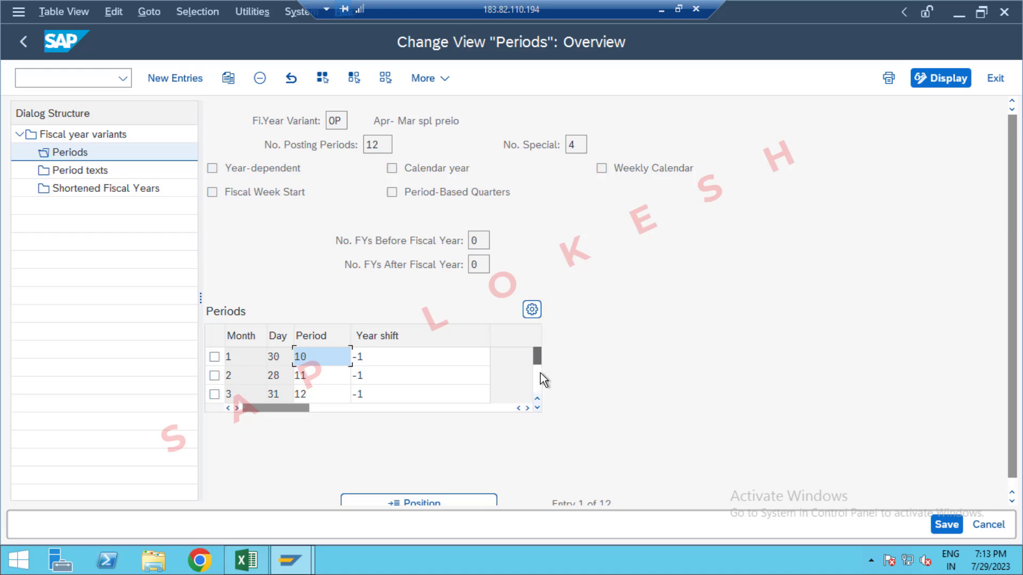
scroll(540, 385, down, 4)
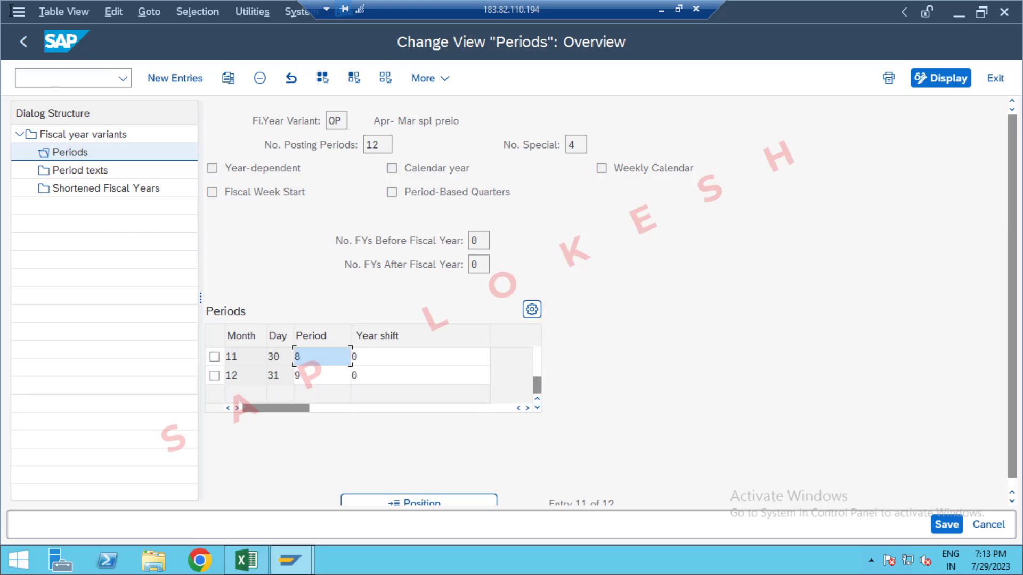
Step: Run transaction OB52 and open the time intervals for posting period variant OPP1
click(86, 76)
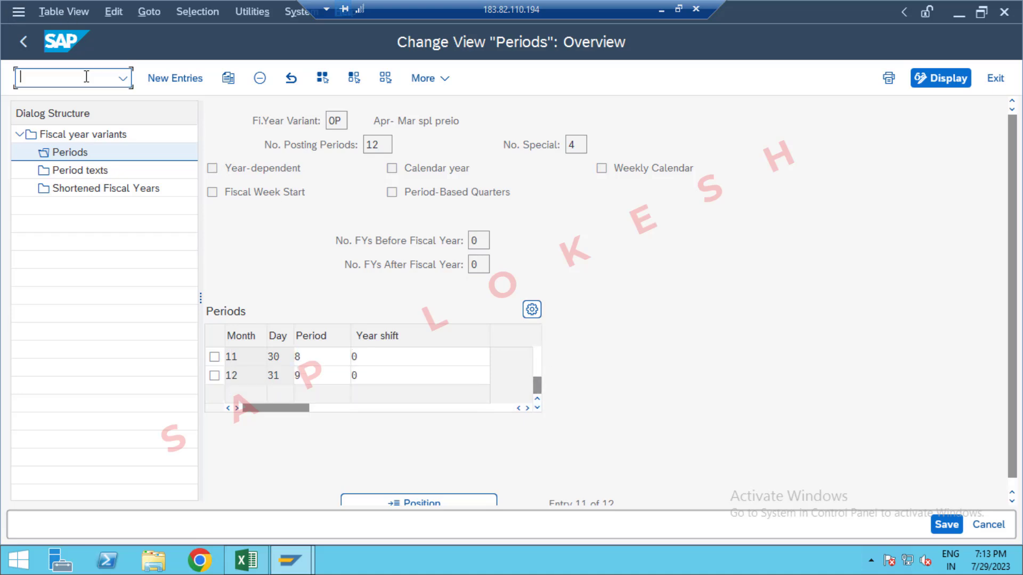
text(/NOB52)
key(Return)
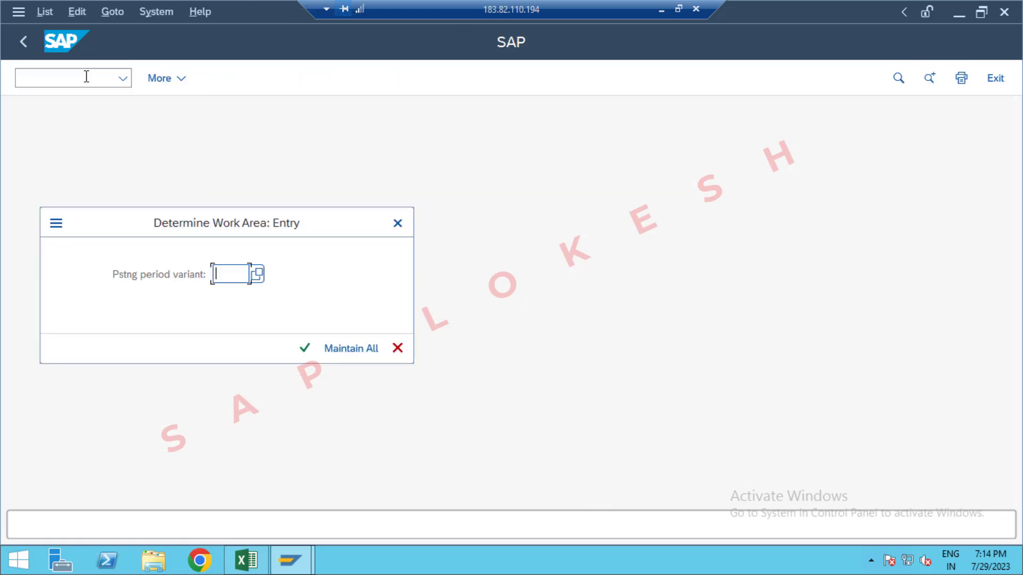
text(OPP)
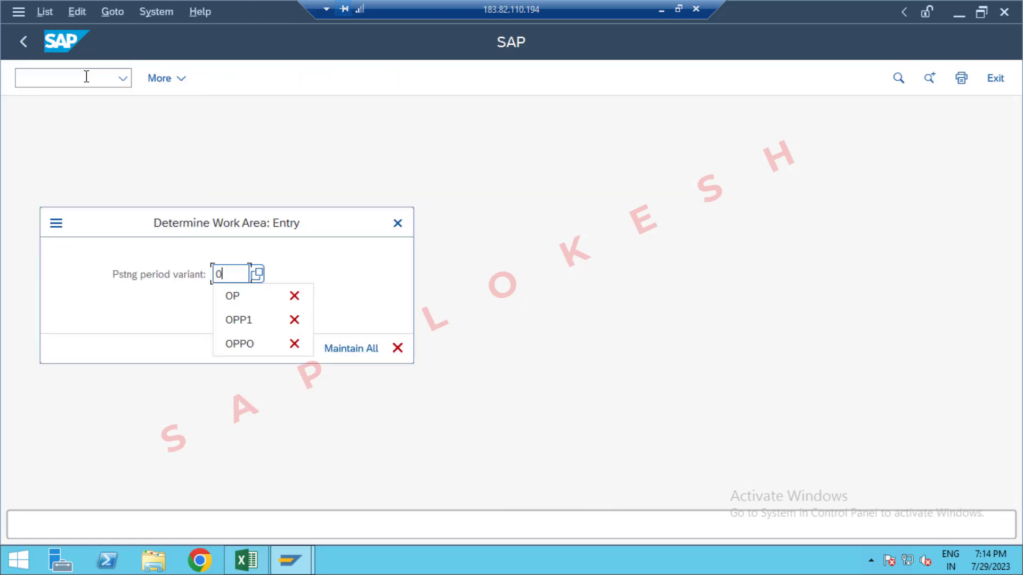
text(1)
key(Return)
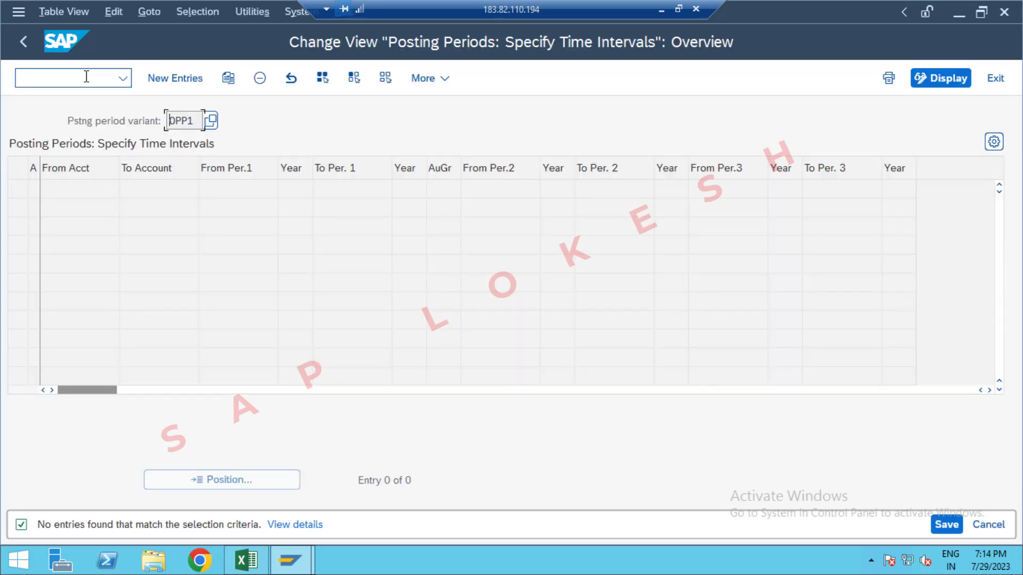
Step: Start new entries, widen the account type column, and set the first row to + (Valid for all account types)
click(188, 78)
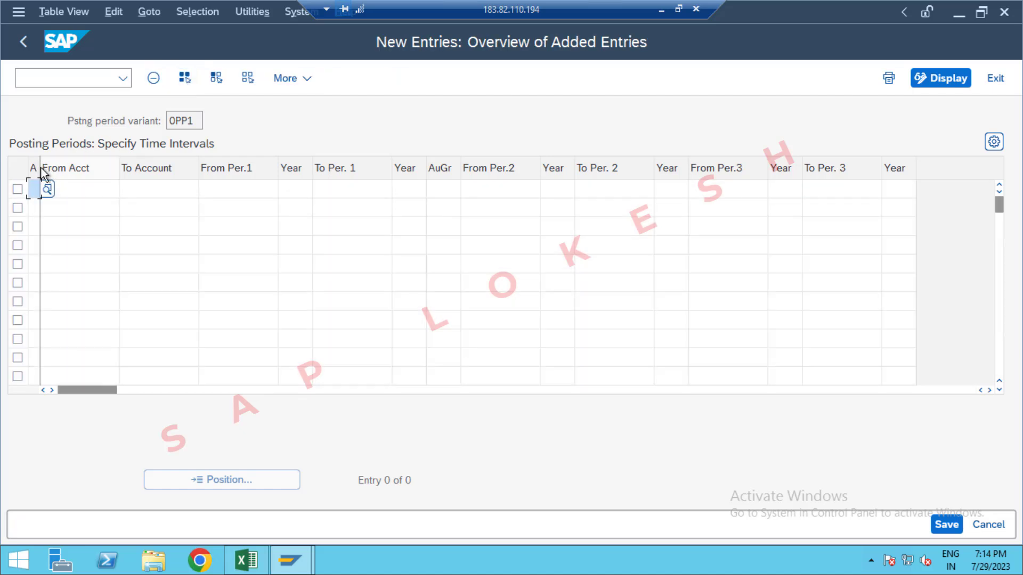
drag(39, 164, 47, 165)
click(54, 190)
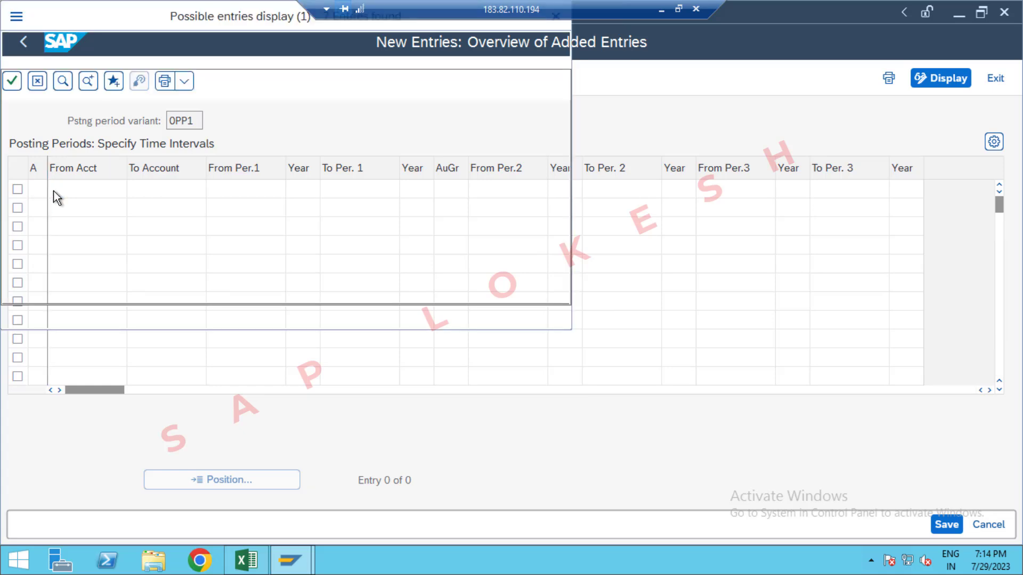
double_click(82, 138)
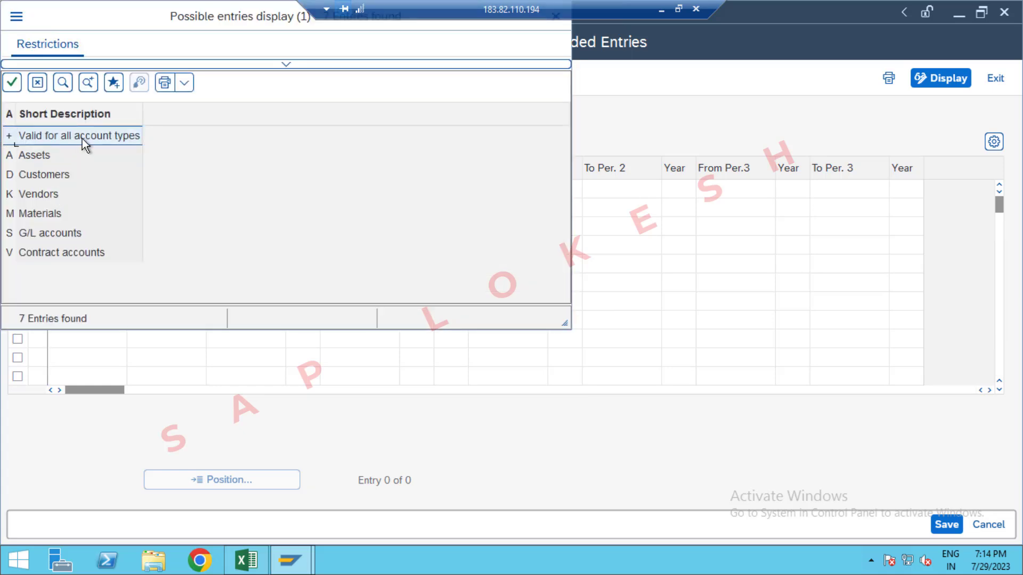
Step: Choose account type A (Assets) for the second row and D (Customers) for the third row
click(37, 206)
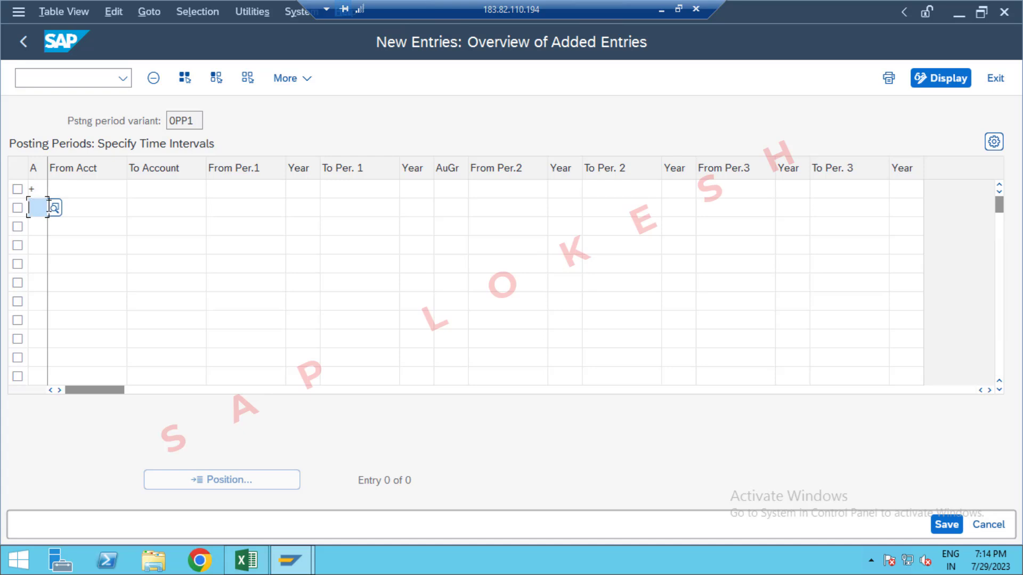
click(51, 206)
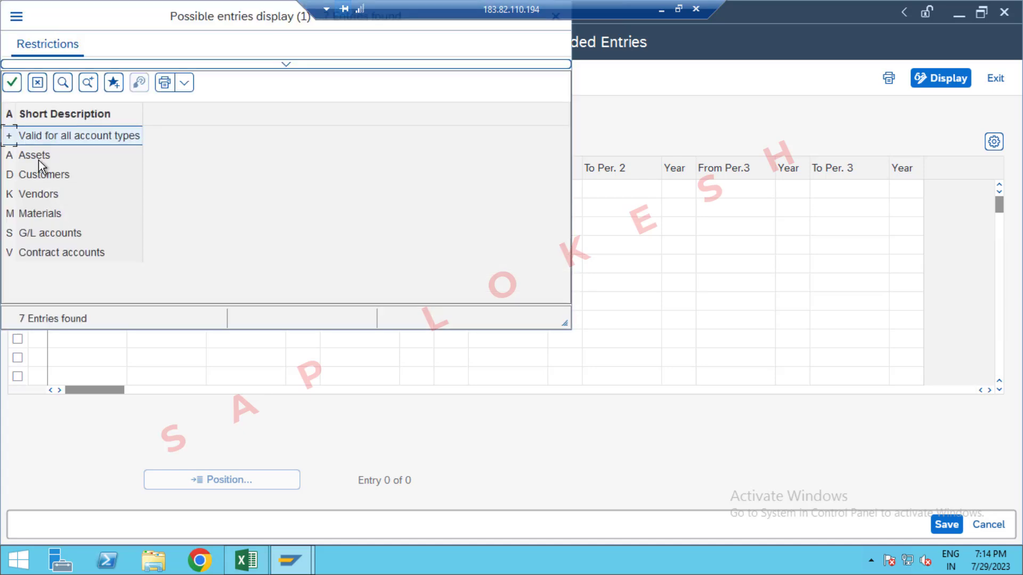
double_click(39, 158)
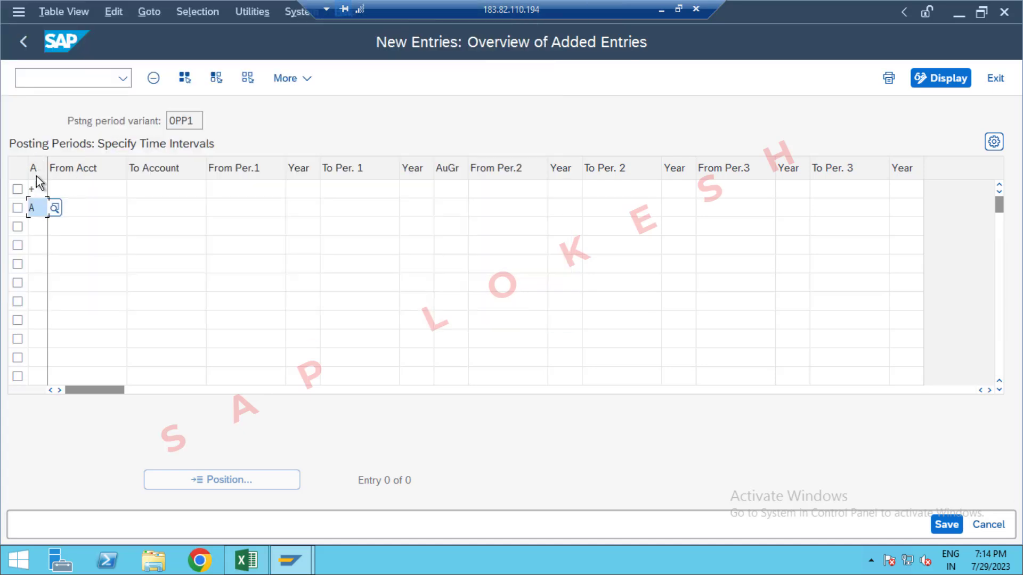
click(39, 227)
click(54, 229)
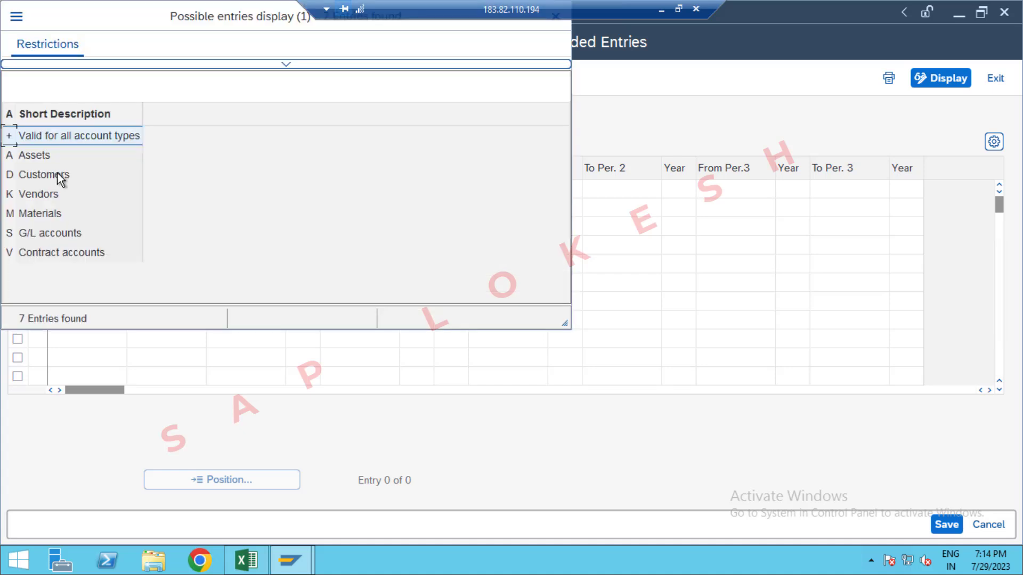
click(53, 175)
double_click(52, 174)
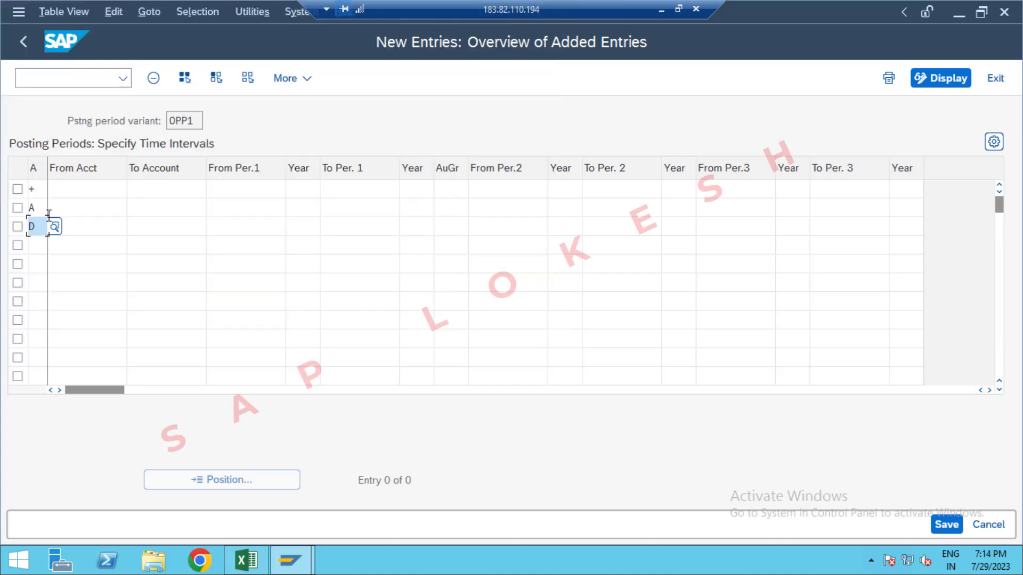
Step: Choose account types K (Vendors), M (Materials) and S (G/L accounts) for the fourth, fifth and sixth rows
click(43, 244)
click(54, 245)
double_click(43, 199)
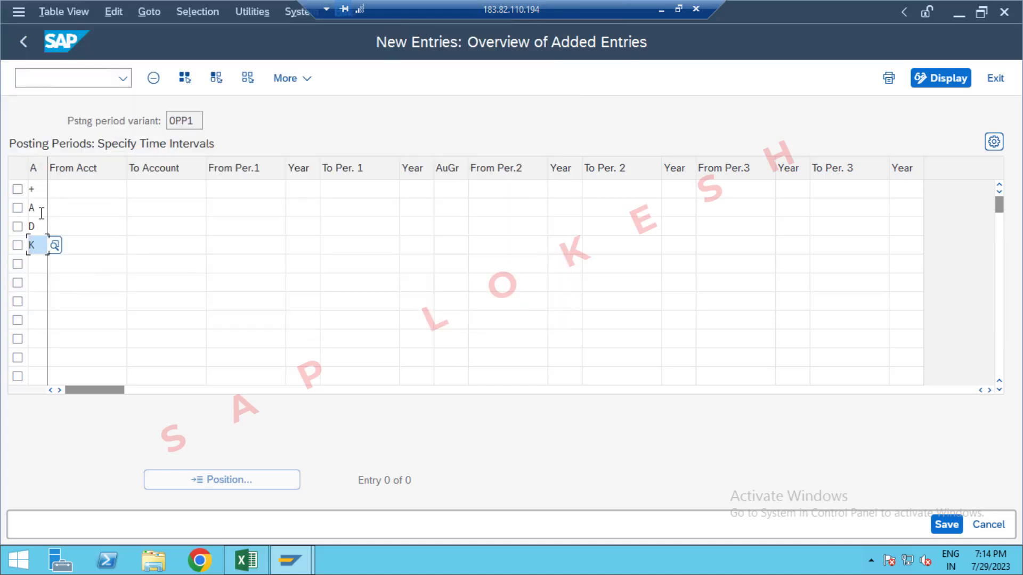
click(43, 265)
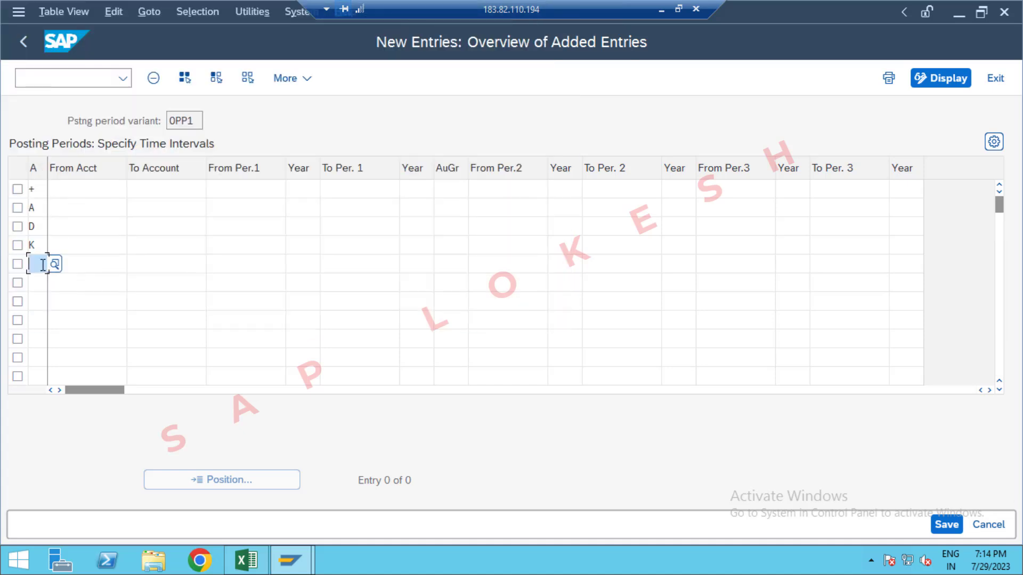
click(54, 264)
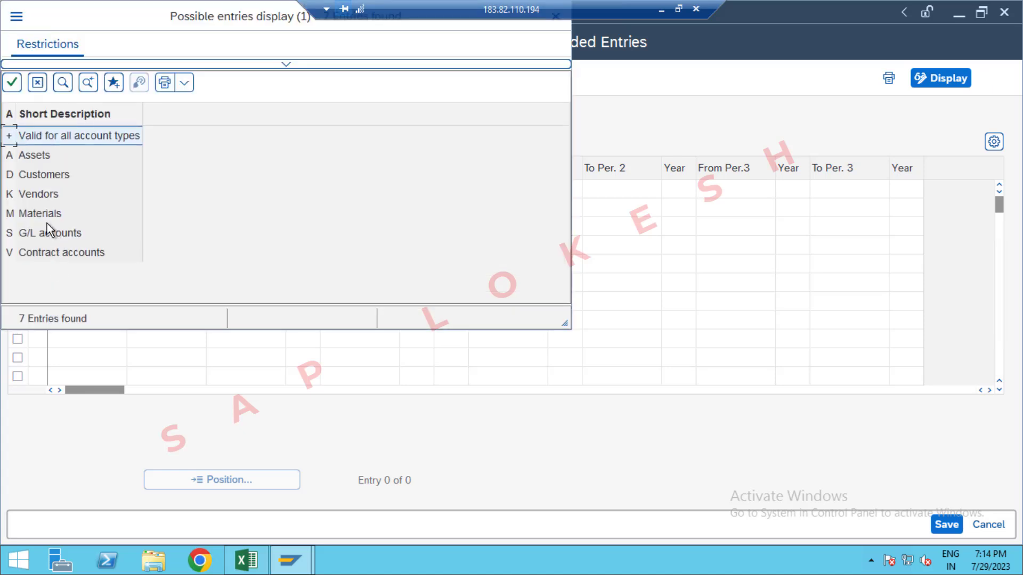
double_click(41, 211)
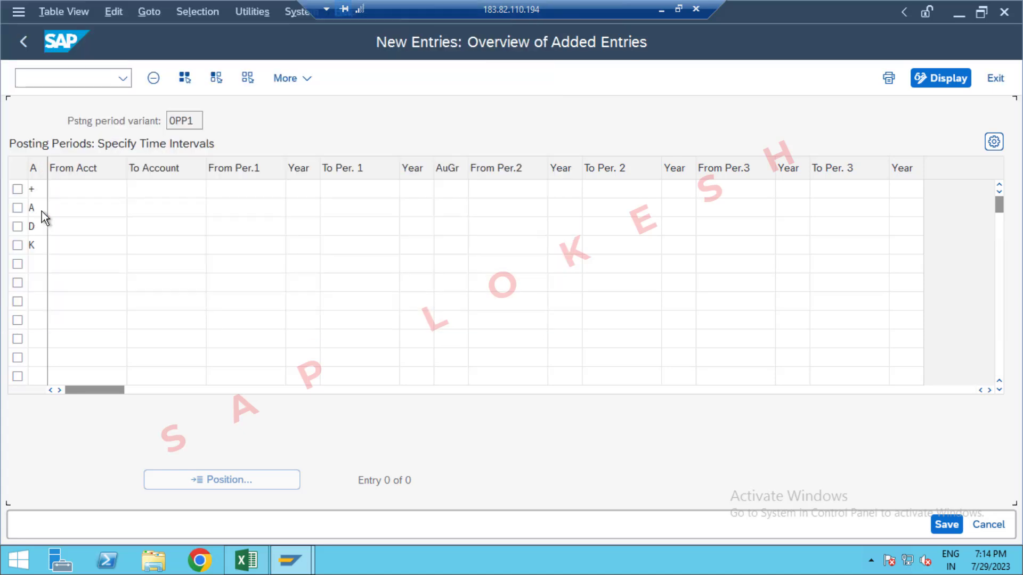
click(45, 283)
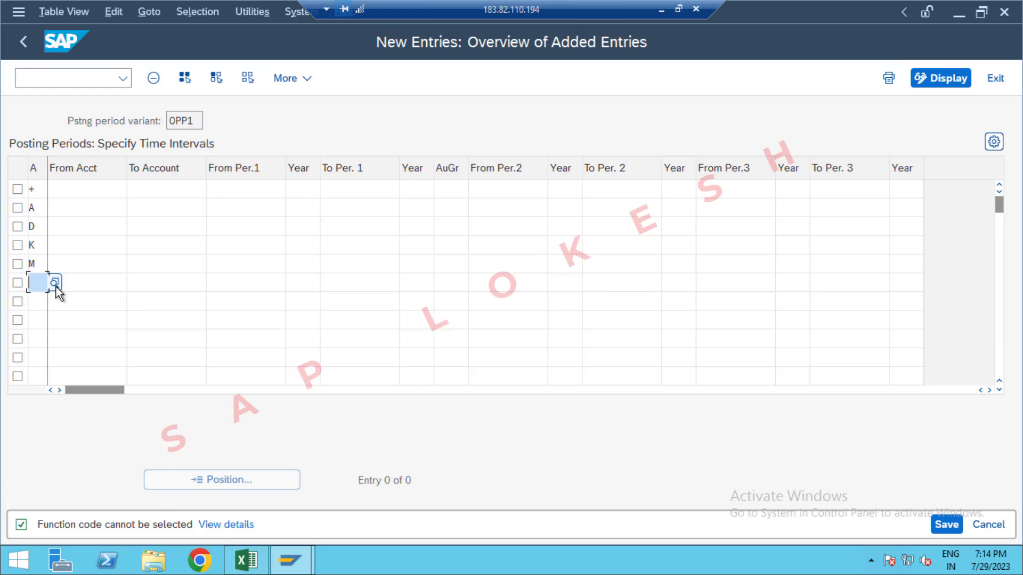
click(55, 283)
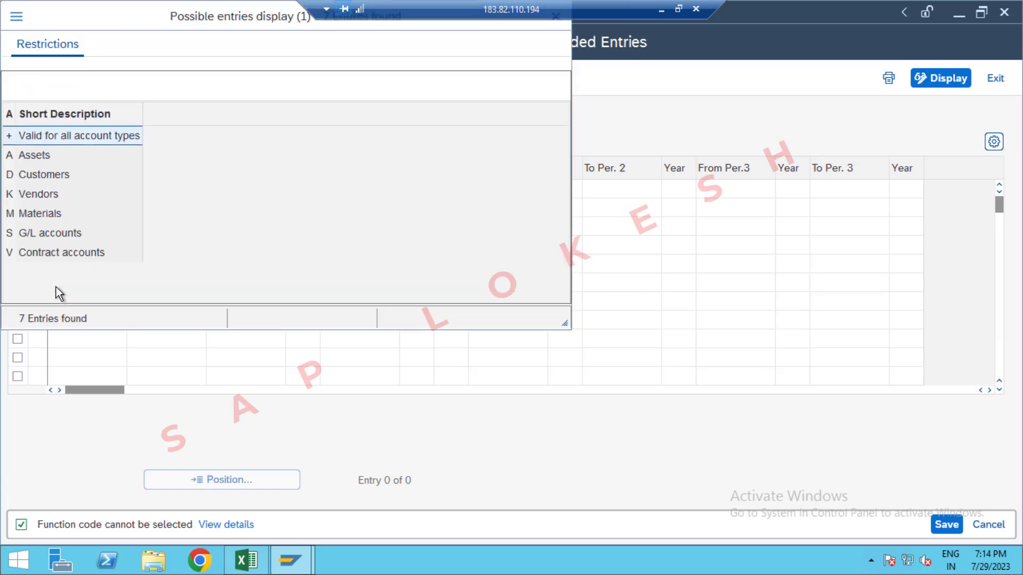
double_click(50, 232)
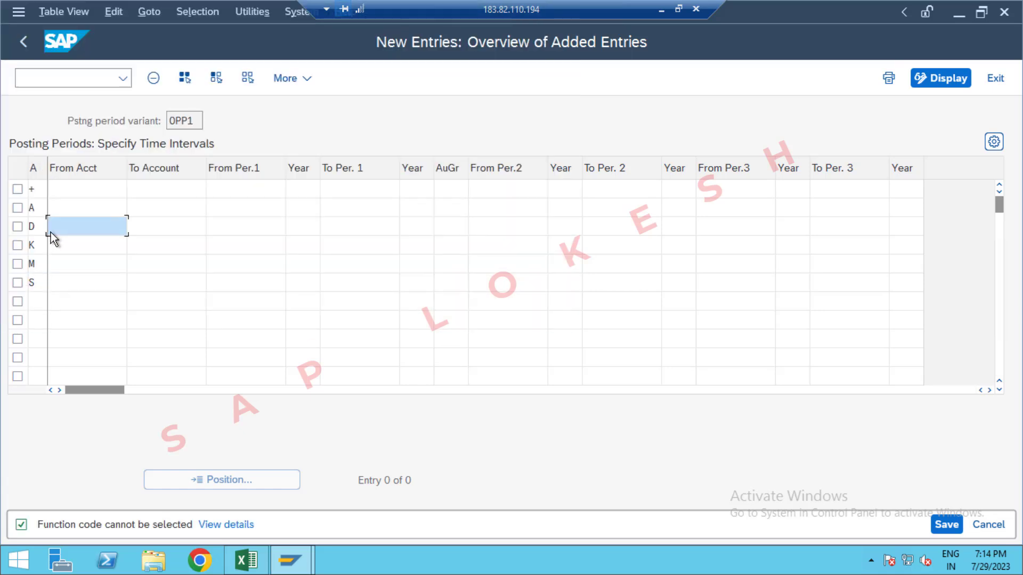
Step: Choose account type V (Contract accounts) for the seventh row
click(34, 302)
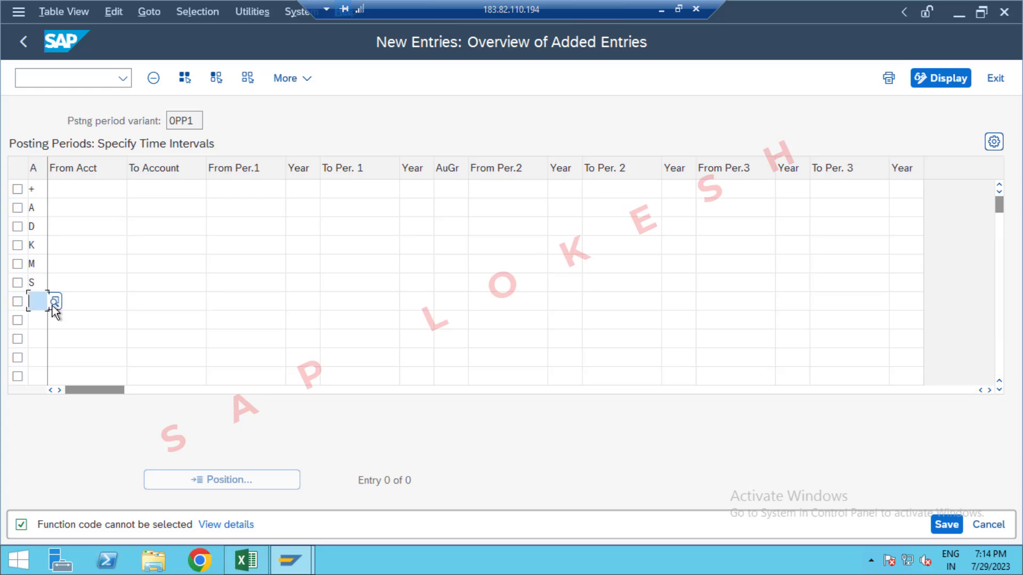
click(55, 302)
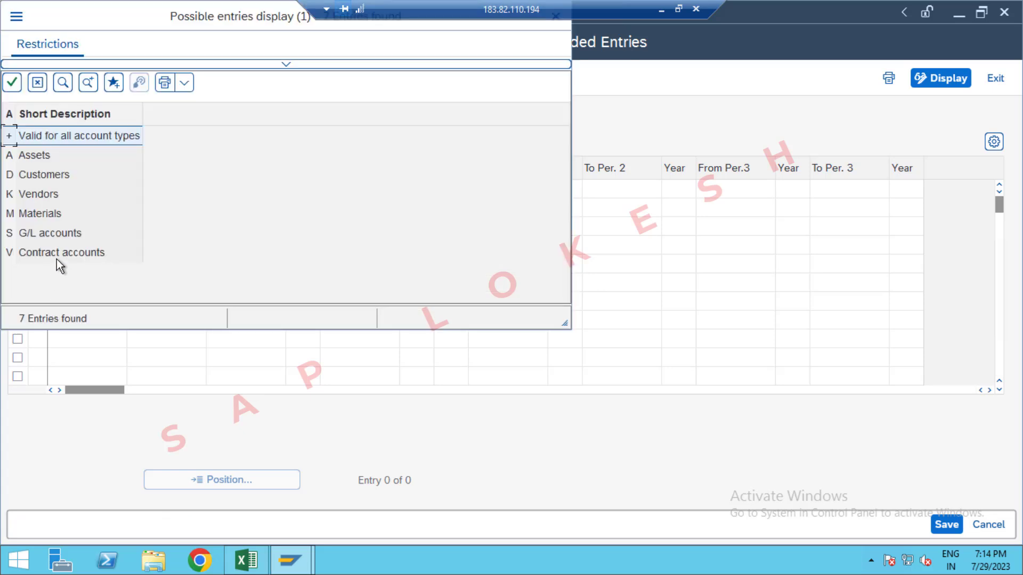
double_click(57, 258)
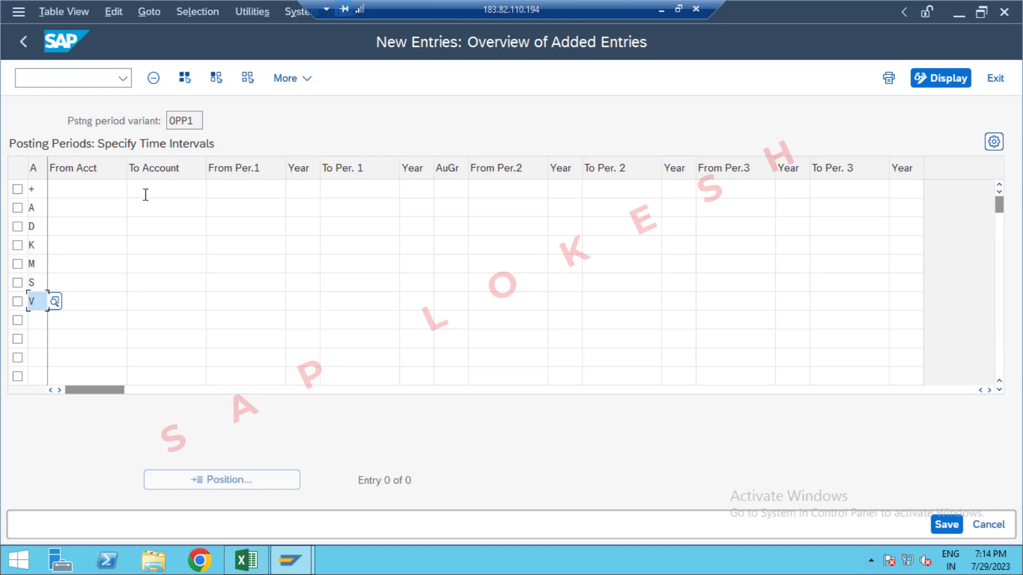
Step: Set the To Account value to ZZZZZZZZZ for account types A, D and K
click(149, 208)
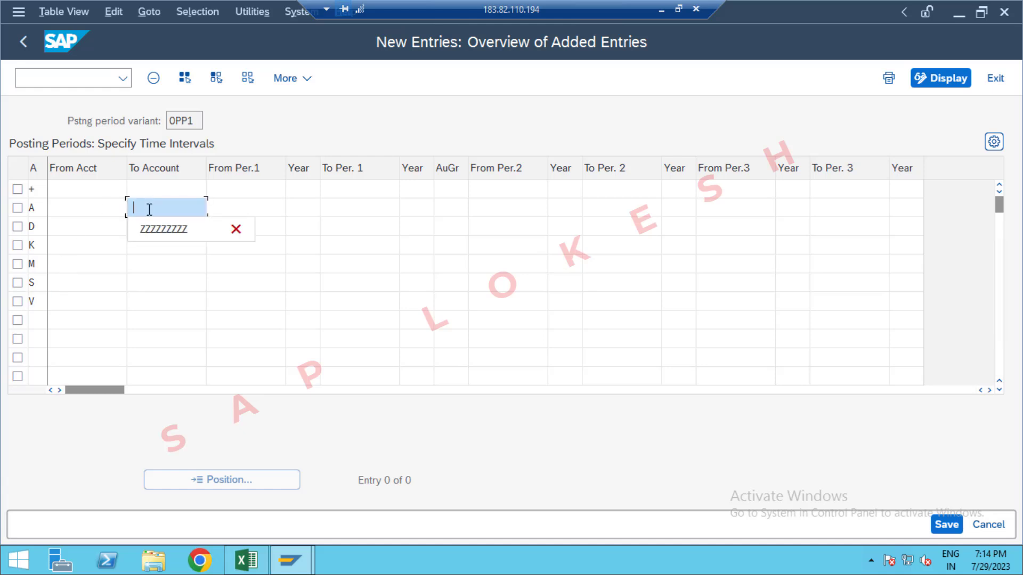
click(159, 228)
click(158, 227)
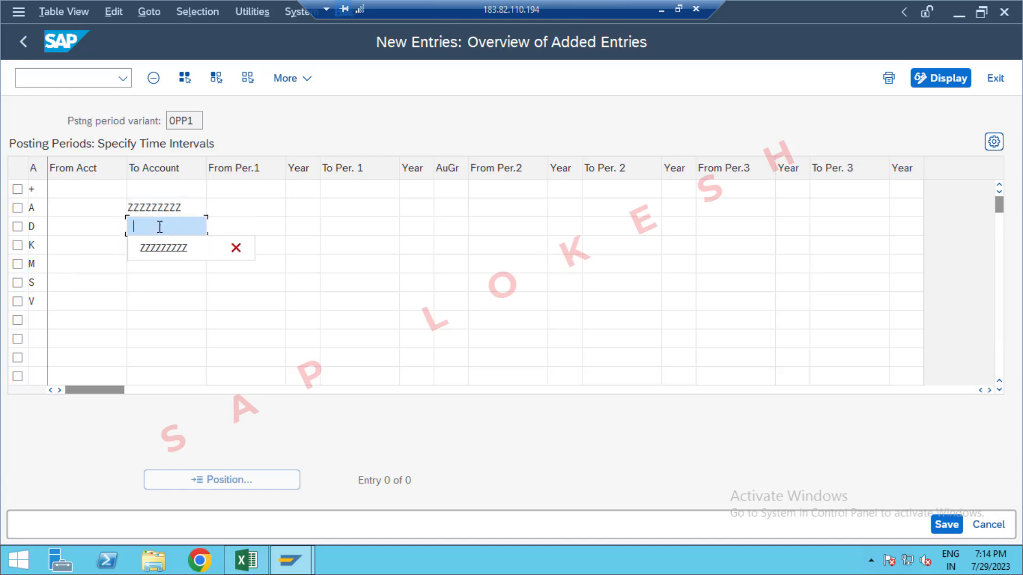
click(167, 248)
click(167, 246)
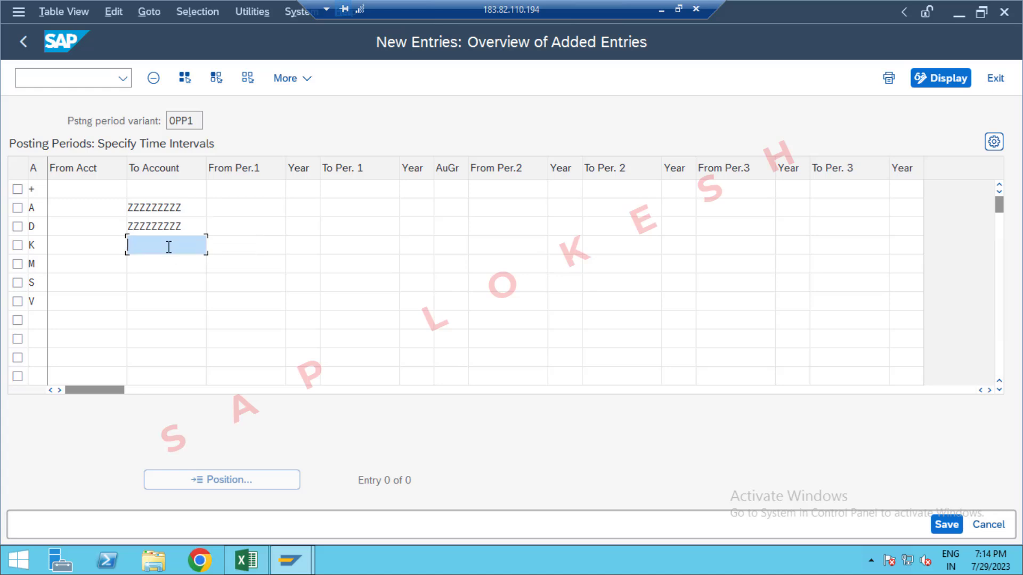
click(172, 266)
Step: Set the To Account value to ZZZZZZZZZ for account types M, S and V
click(173, 265)
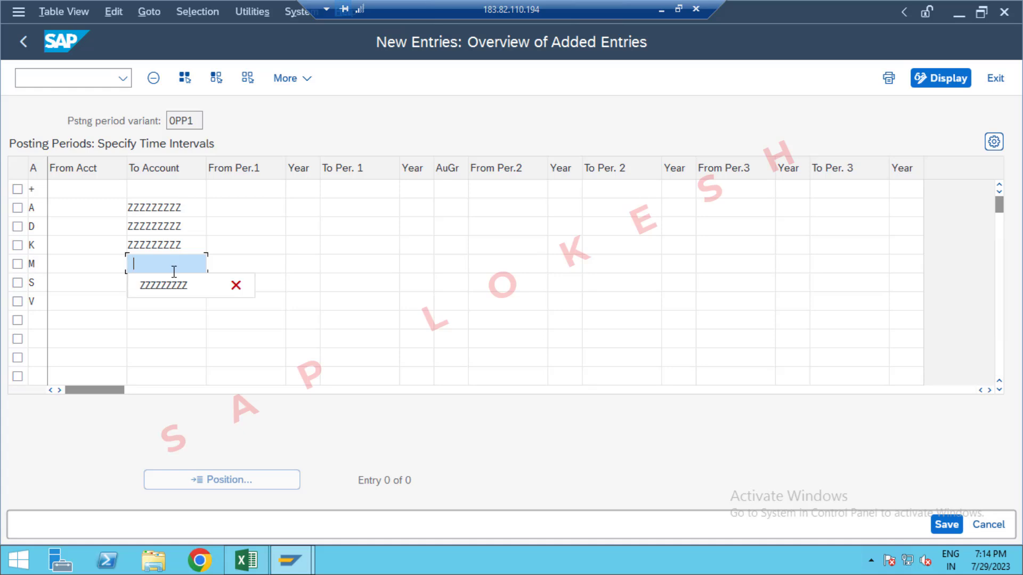
click(174, 287)
click(174, 299)
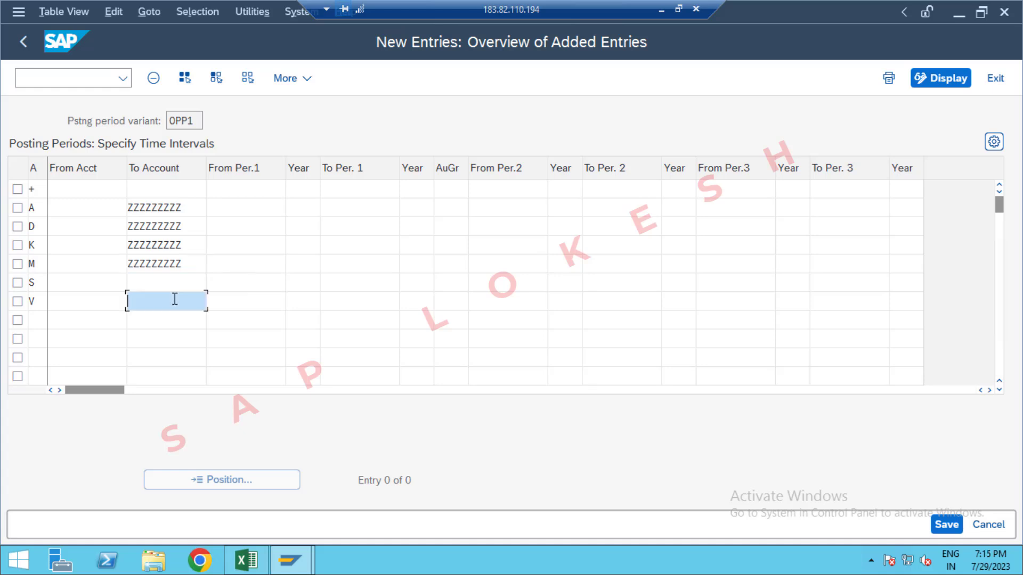
click(170, 286)
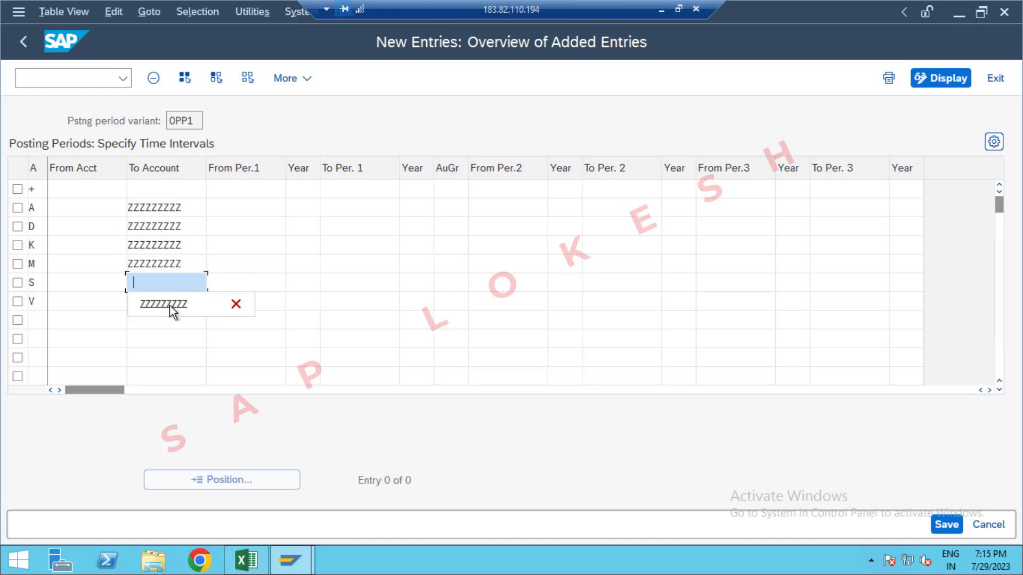
click(168, 303)
click(166, 301)
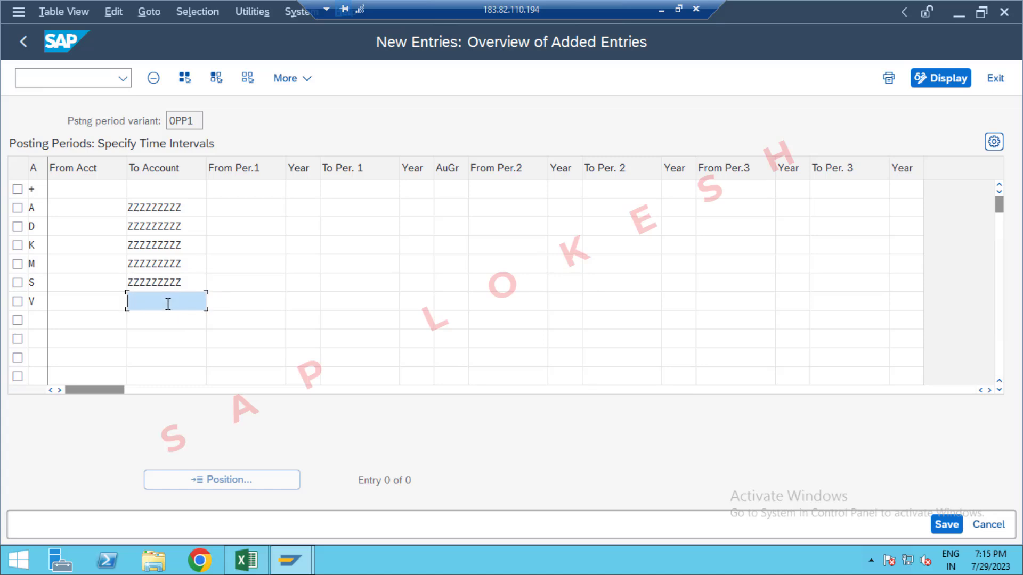
click(180, 327)
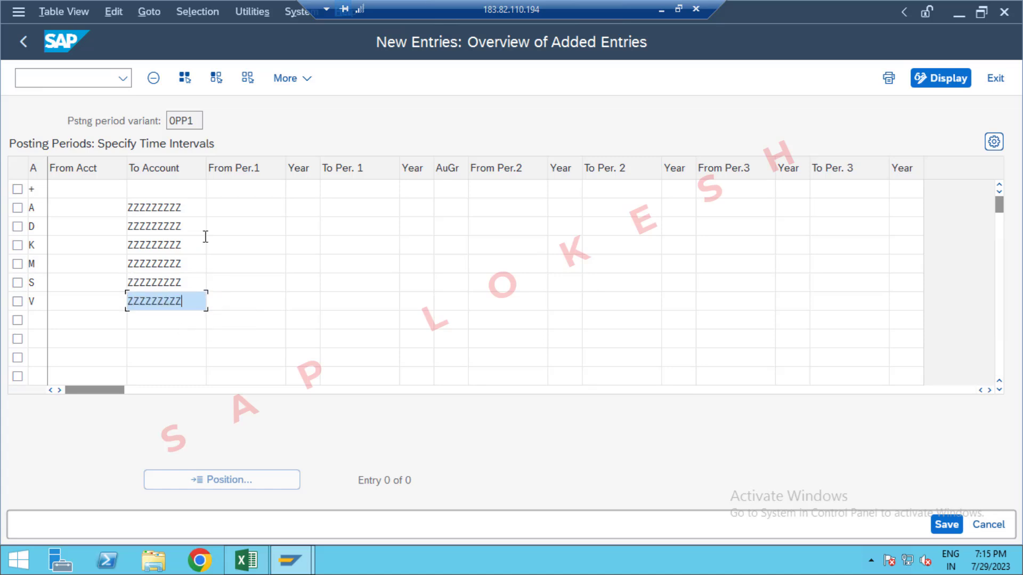
Step: Set the start of the first posting interval for account type A to period 1, year 2023
click(233, 207)
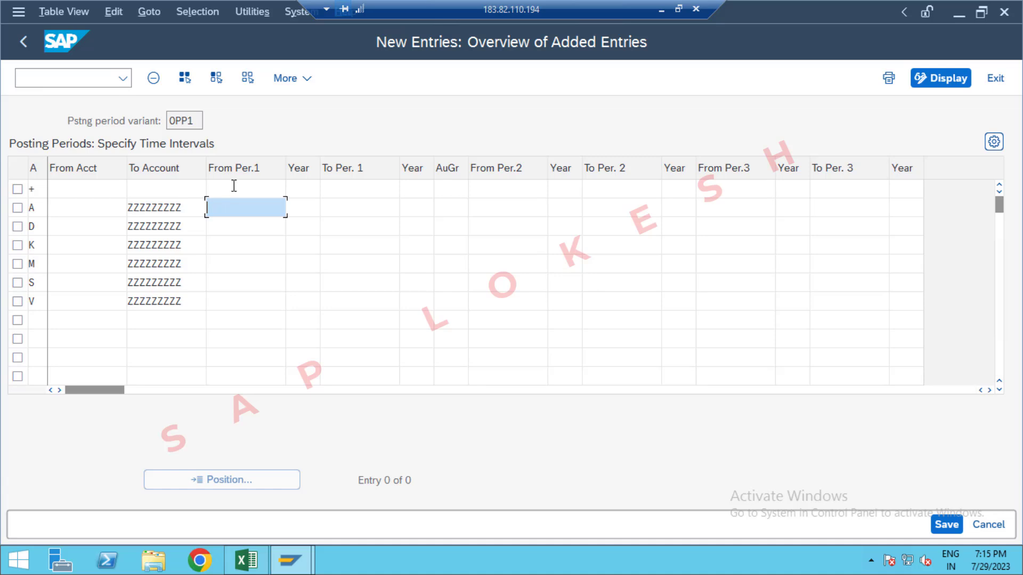
click(234, 187)
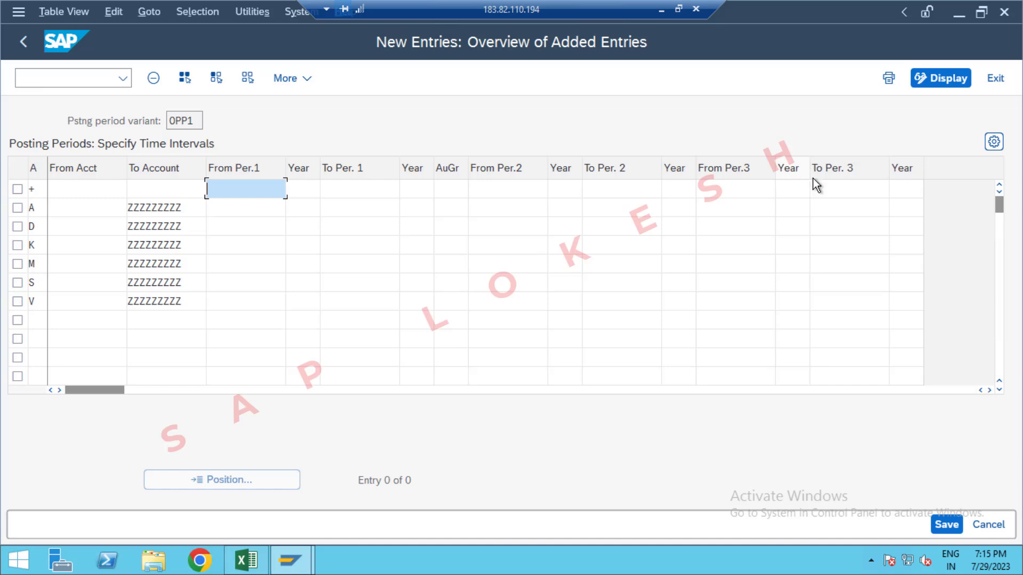
click(259, 212)
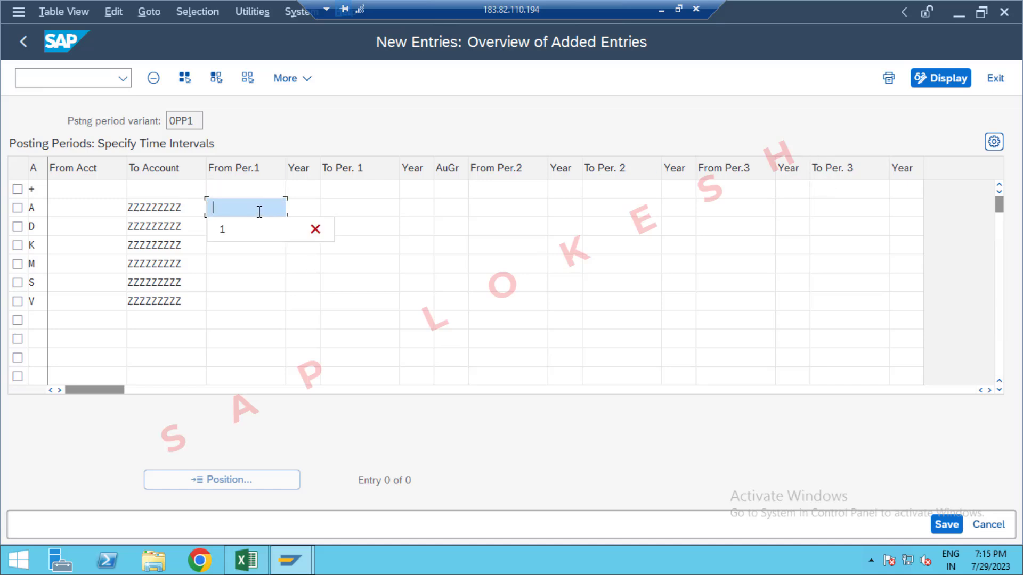
key(Down)
key(Return)
key(Tab)
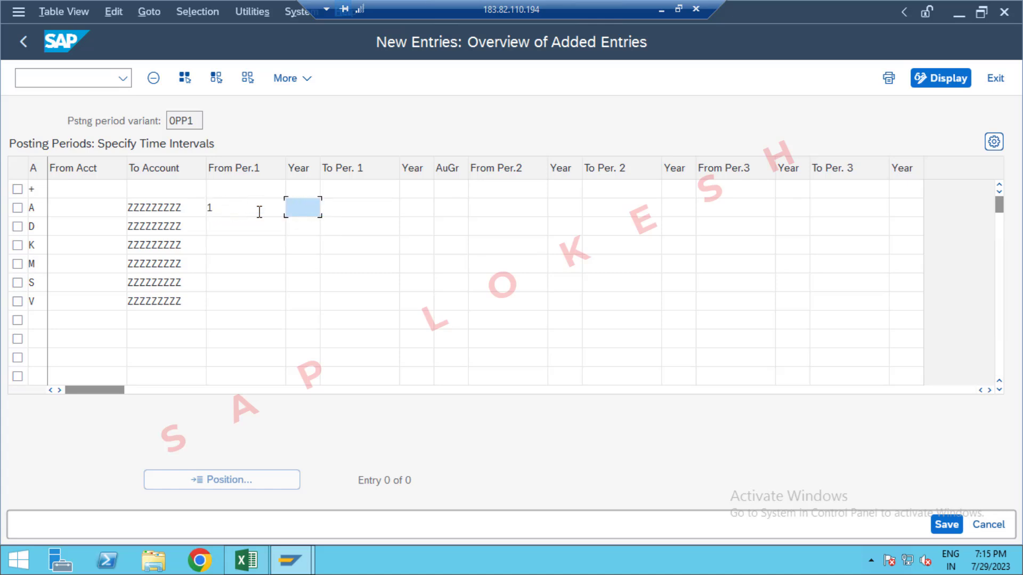
key(Down)
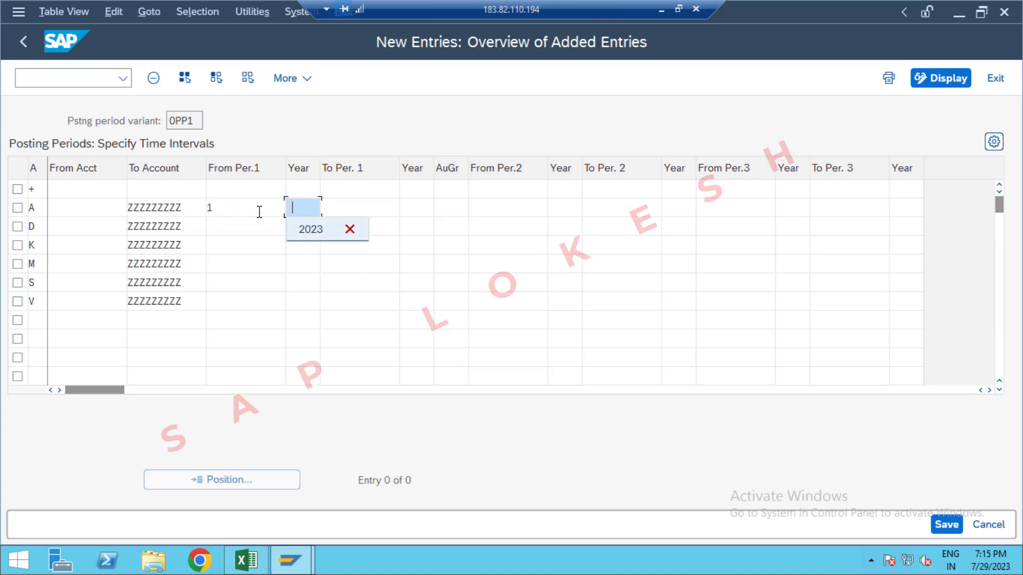
key(Return)
key(Tab)
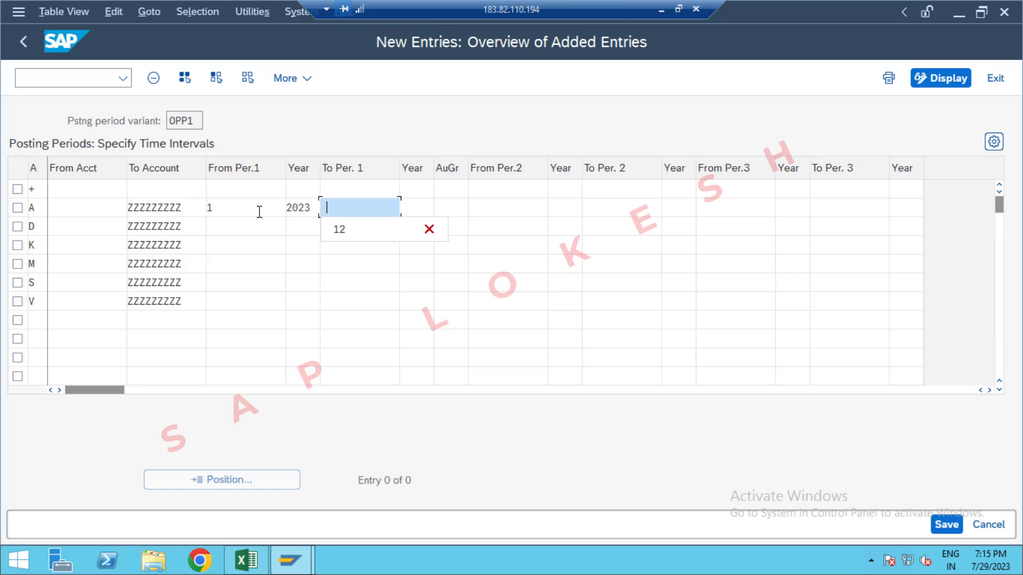
Step: Set the end of the first posting interval for account type A to period 12, year 2023
key(Down)
key(Return)
key(Tab)
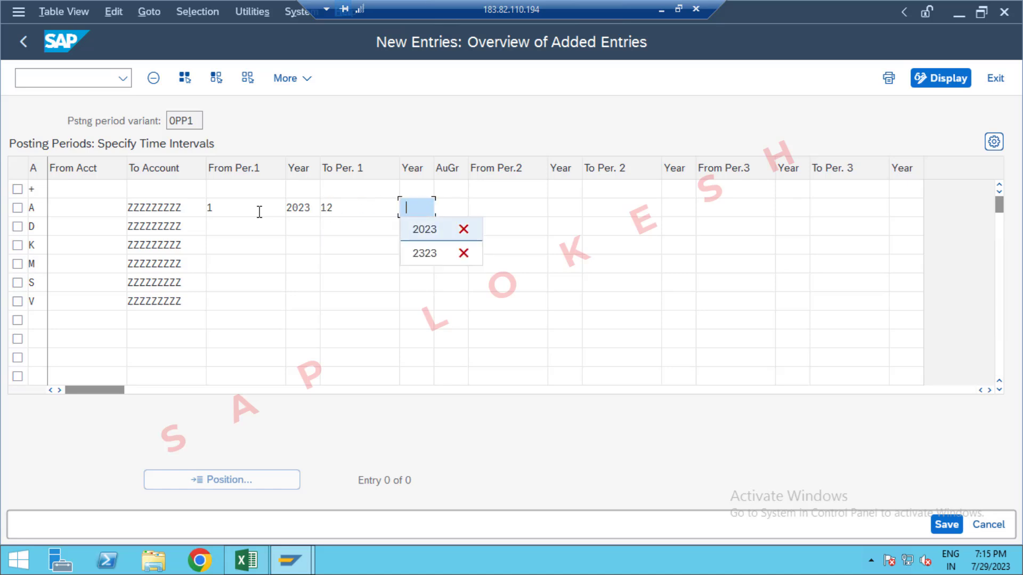
key(Down)
key(Down)
key(Return)
key(Tab)
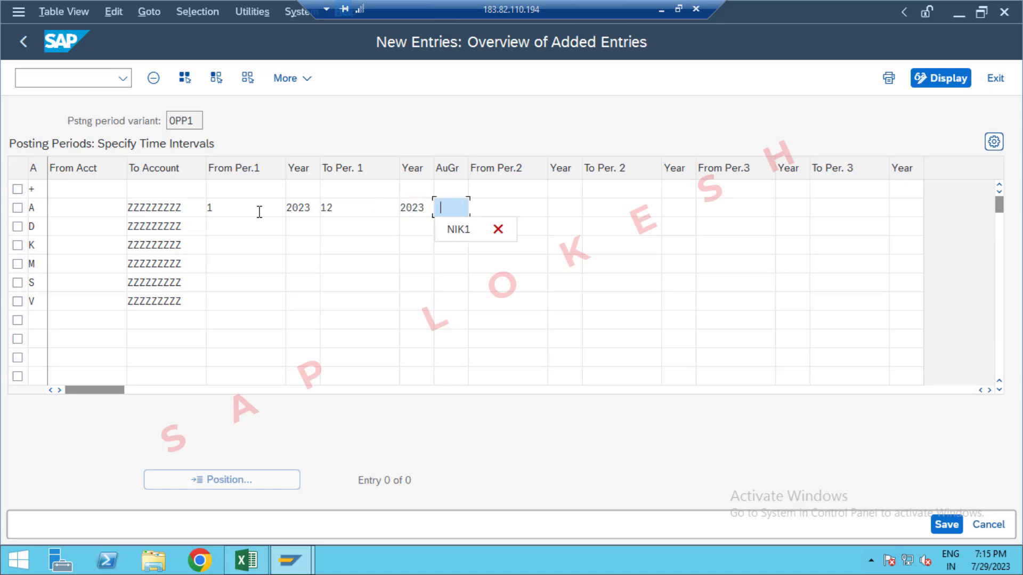
Step: Leave the authorization group blank and start account type A's second posting interval at period 13, year 2023
key(Tab)
key(Down)
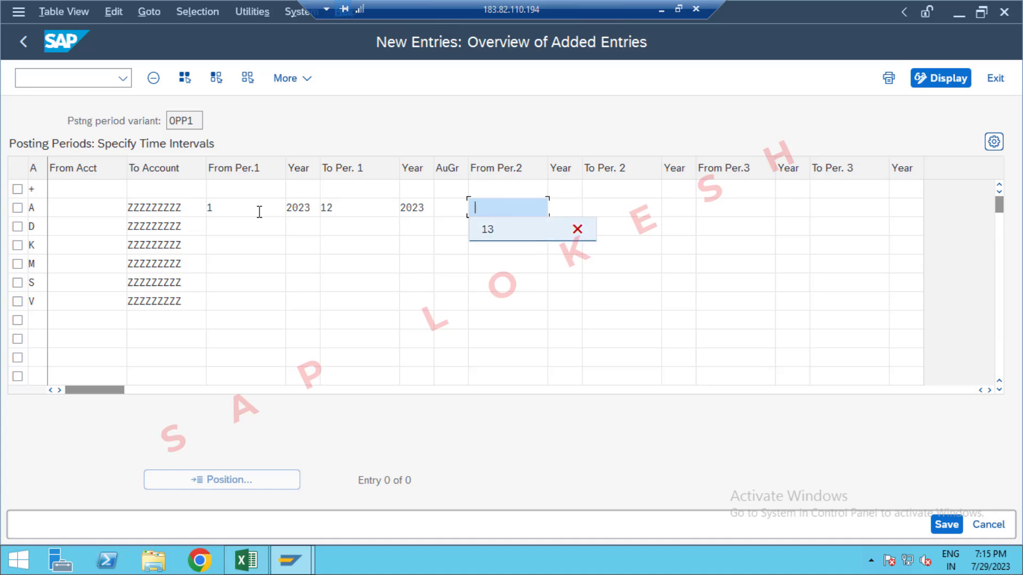
key(Return)
key(Tab)
key(Down)
key(Return)
key(Tab)
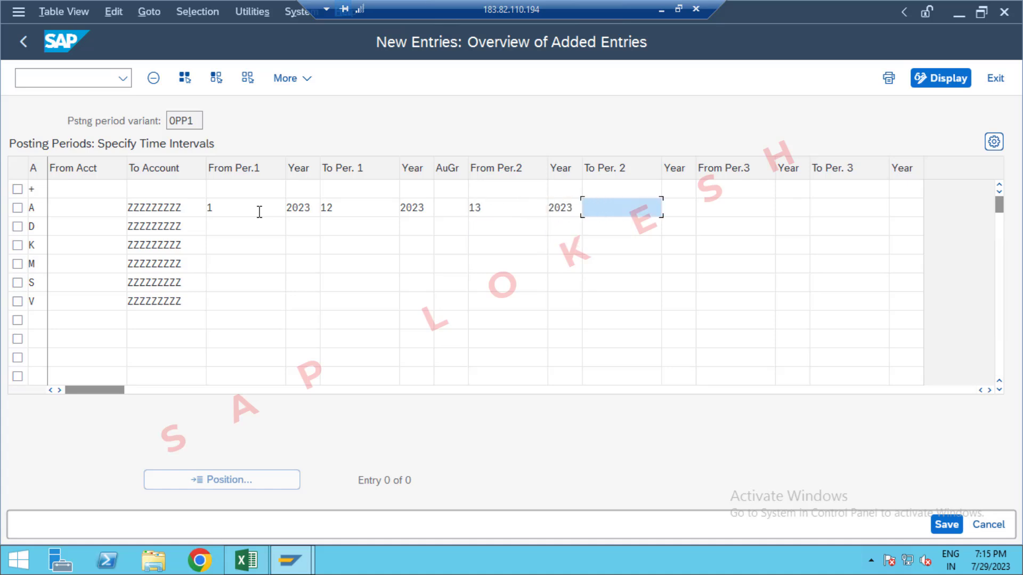
Step: Set the end of the second posting interval for account type A to period 16, year 2024
key(Down)
key(Return)
key(Tab)
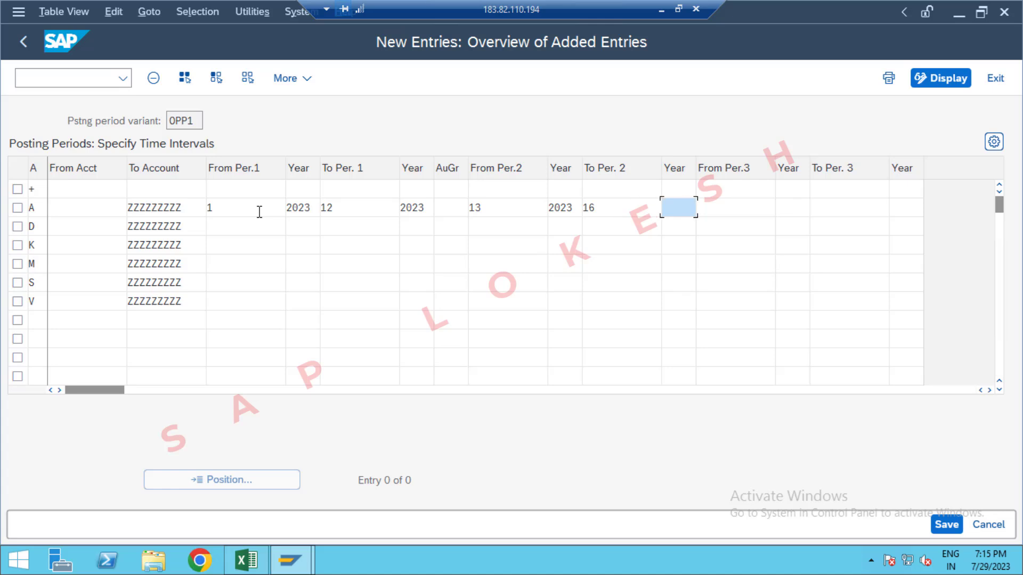
key(Down)
key(Return)
key(Tab)
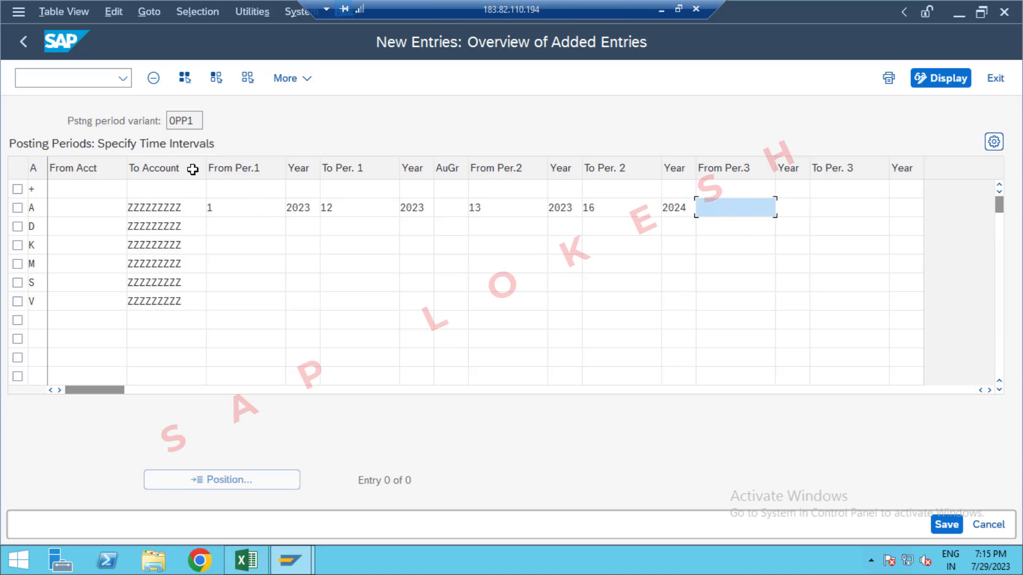
Step: Set the start of the first posting interval for account type D to period 1, year 2023
click(215, 227)
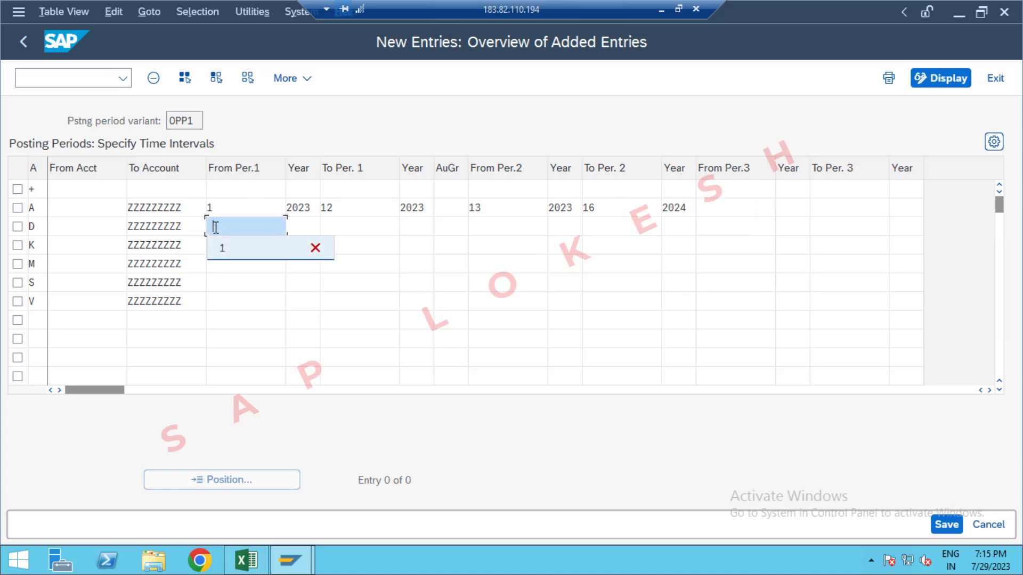
key(Down)
key(Return)
key(Tab)
key(Down)
key(Return)
key(Tab)
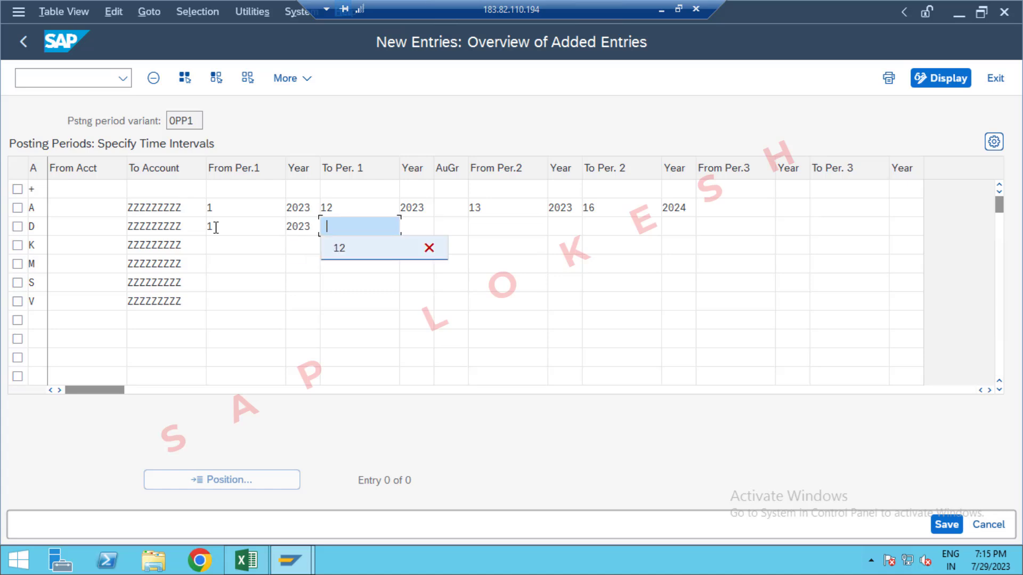
Step: Set the end of the first posting interval for account type D to period 12, year 2023
key(Down)
key(Return)
key(Tab)
key(Down)
key(Return)
key(Tab)
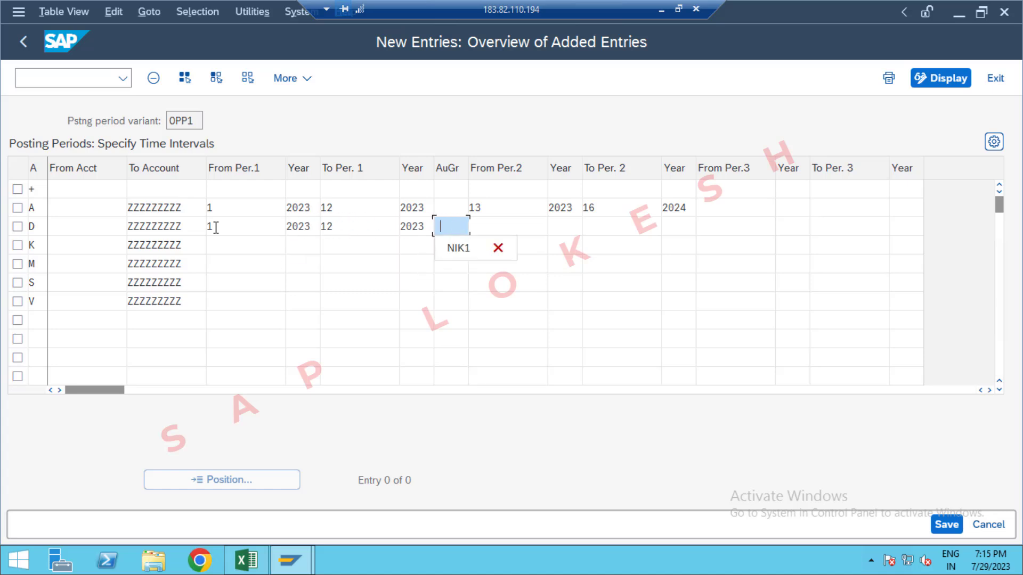
Step: Leave the authorization group blank and start account type D's second posting interval at period 13, year 2023
key(Tab)
key(Down)
key(Return)
key(Tab)
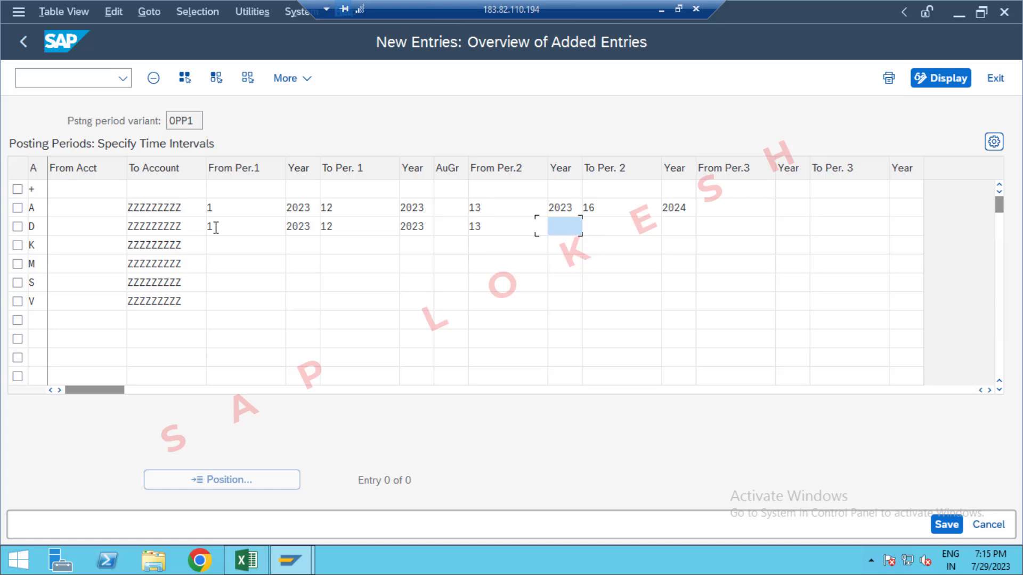
key(Down)
key(Return)
key(Tab)
Step: Set the end of the second posting interval for account type D to period 16, year 2024
key(Down)
key(Return)
key(Tab)
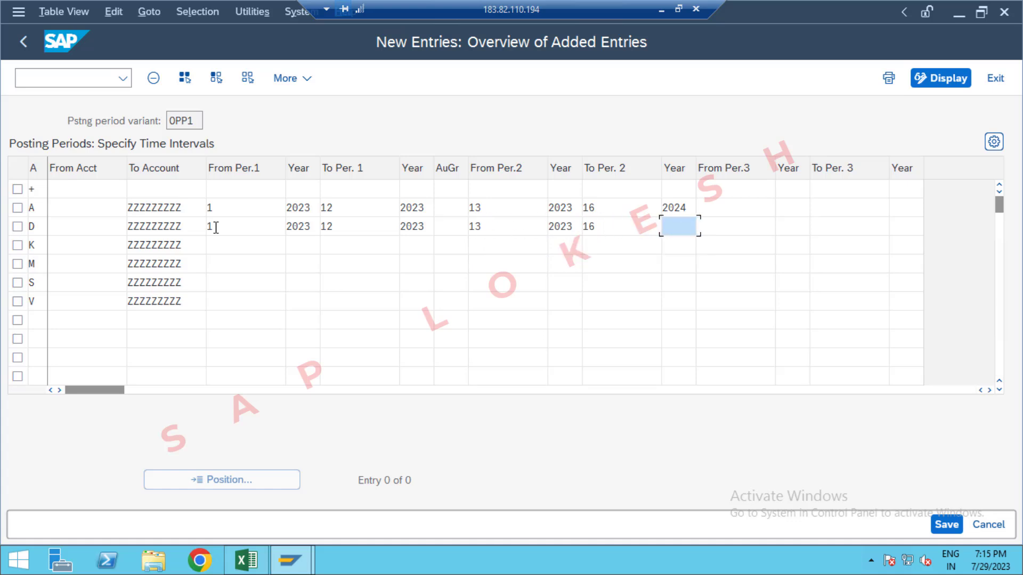
key(Down)
key(Return)
key(Tab)
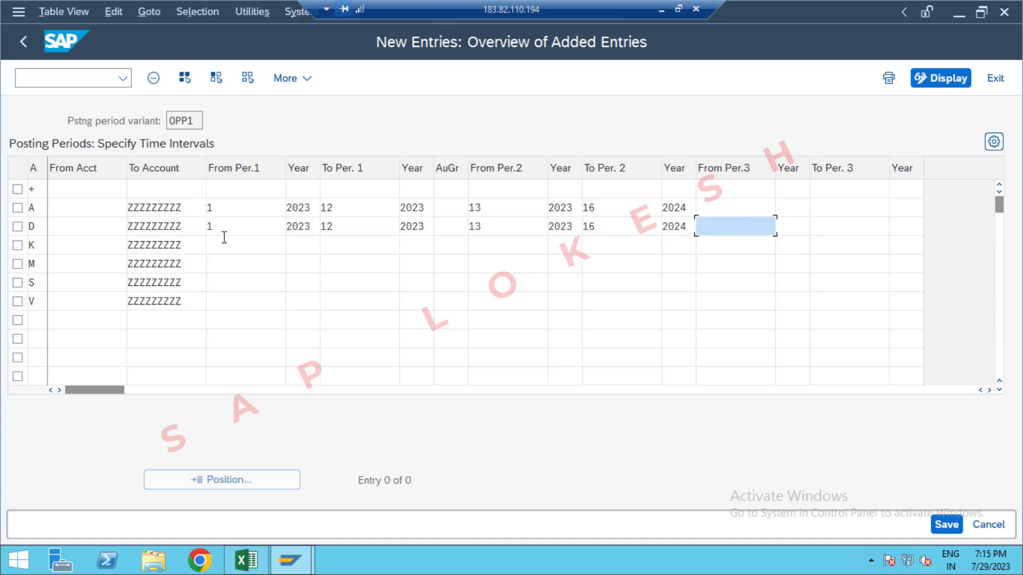
Step: Set the start of the first posting interval for account type K to period 1, year 2023
click(234, 251)
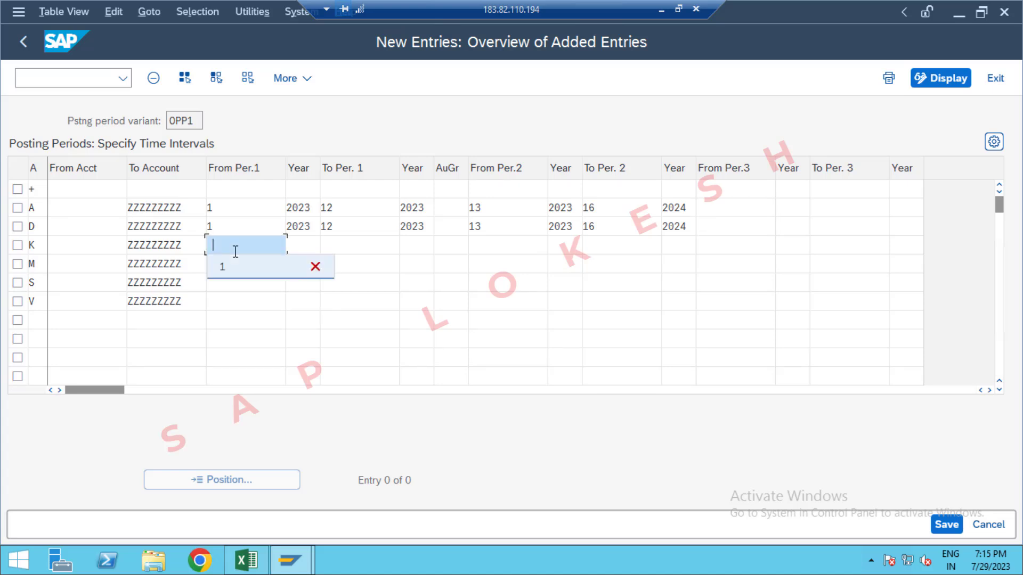
key(Down)
key(Return)
key(Tab)
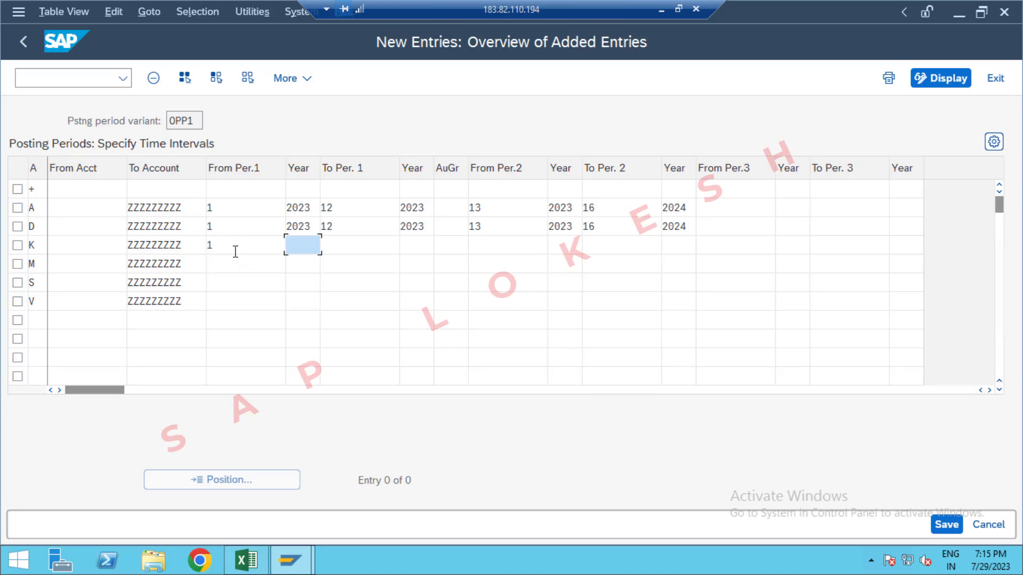
key(Down)
key(Return)
key(Tab)
Step: Set the end of the first posting interval for account type K to period 12, year 2023
key(Down)
key(Return)
key(Tab)
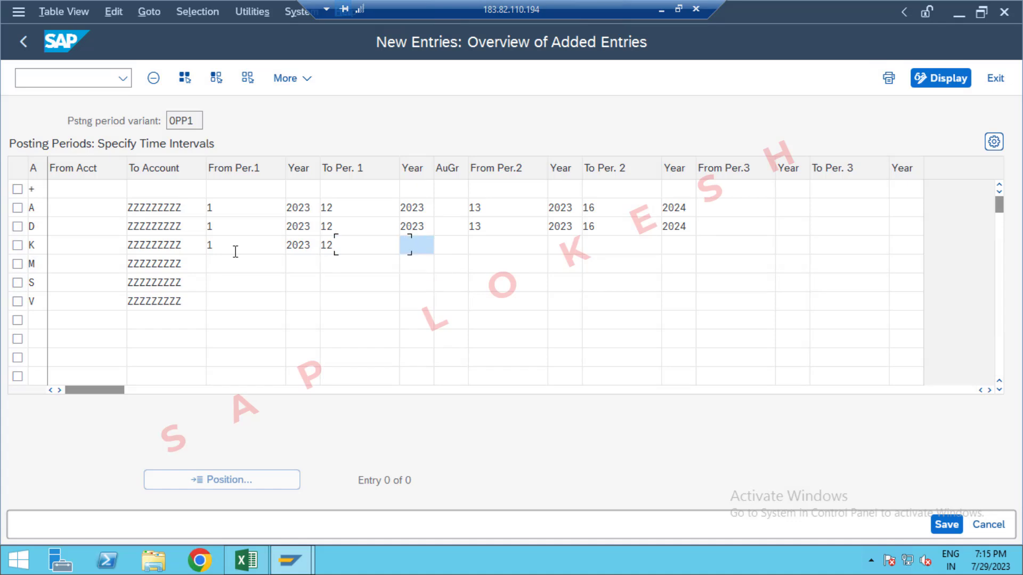
key(Down)
key(Return)
key(Tab)
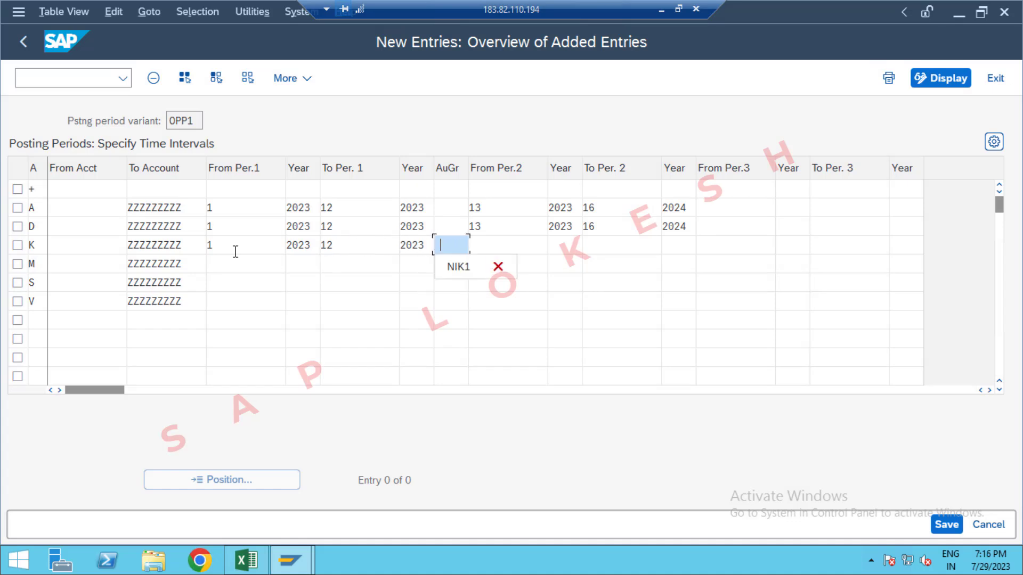
Step: Leave the authorization group blank and start account type K's second posting interval at period 13, year 2023
key(Tab)
key(Down)
key(Return)
key(Tab)
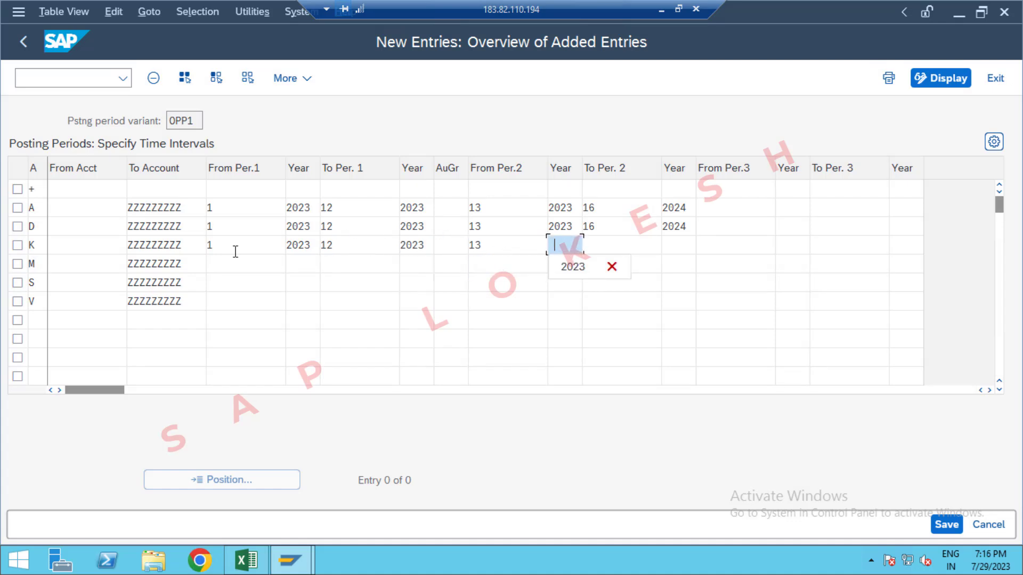
key(Down)
key(Return)
key(Tab)
Step: Set the end of the second posting interval for account type K to period 16, year 2024
key(Down)
key(Return)
key(Tab)
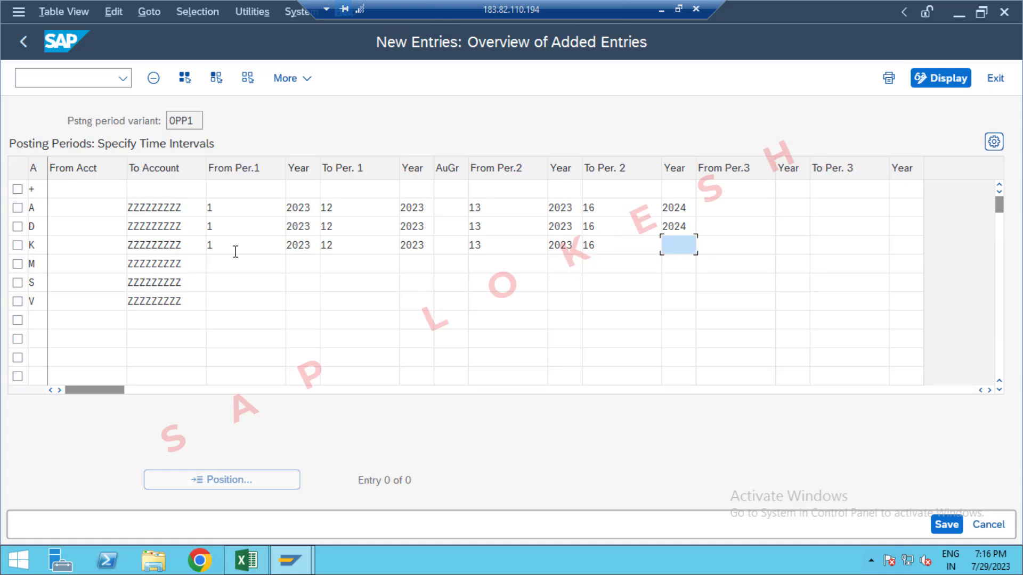
key(Down)
key(Return)
key(Tab)
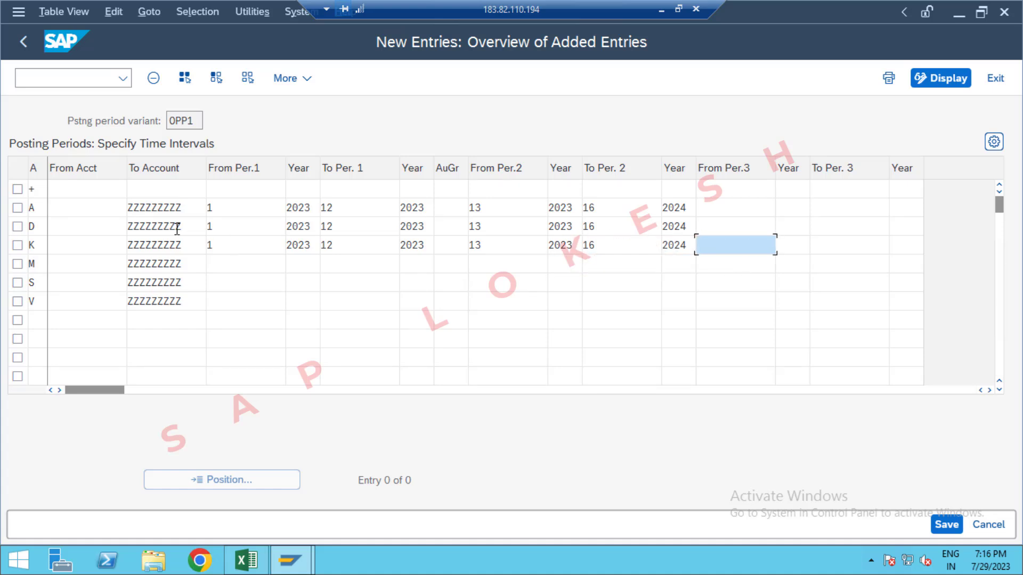
Step: Set the start of the first posting interval for account type M to period 1, year 2023
click(225, 268)
text(1)
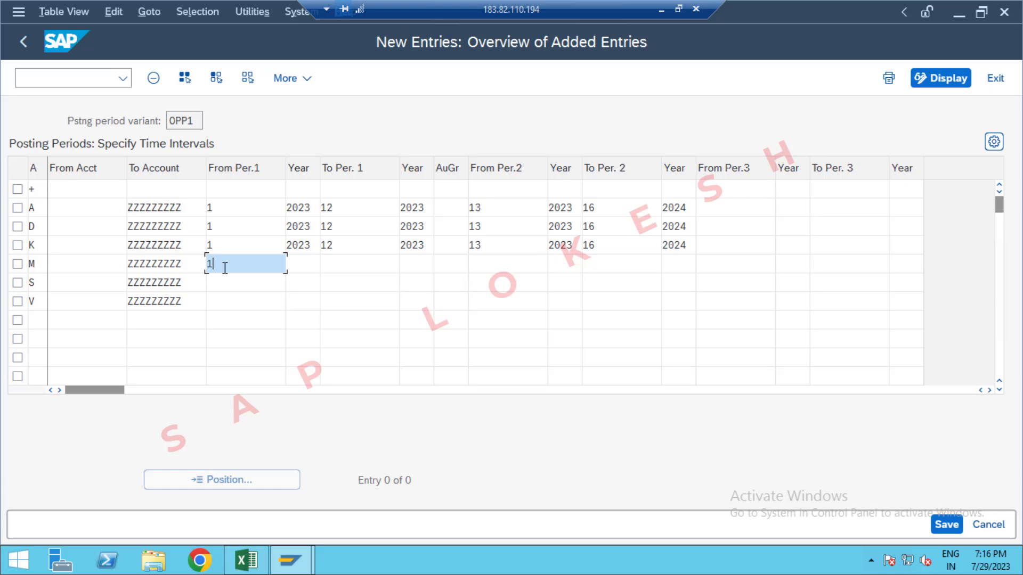
key(Tab)
key(Down)
key(Return)
key(Tab)
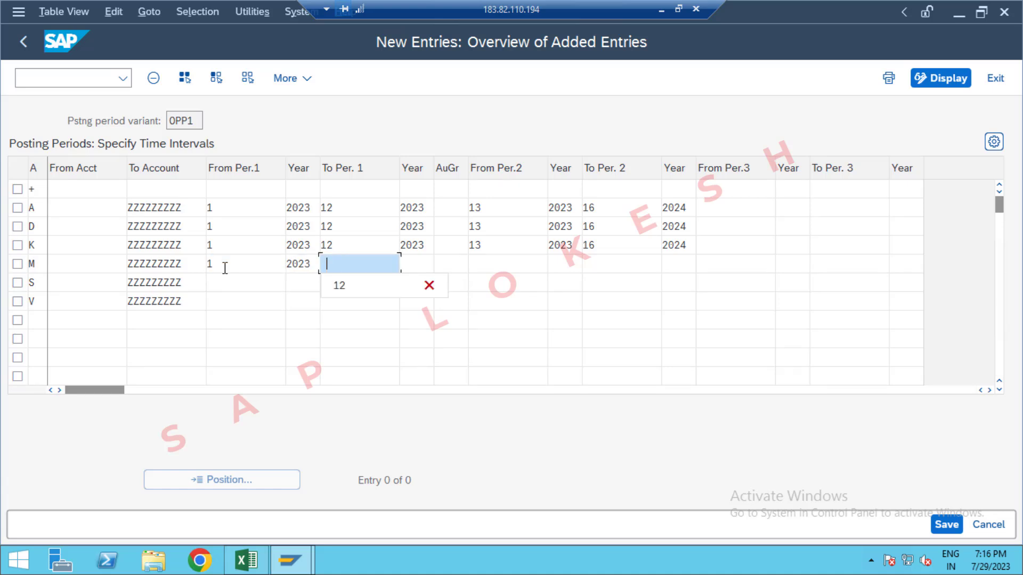
Step: Set the end of the first posting interval for account type M to period 12, year 2023
key(Down)
key(Return)
key(Tab)
key(Down)
key(Return)
key(Tab)
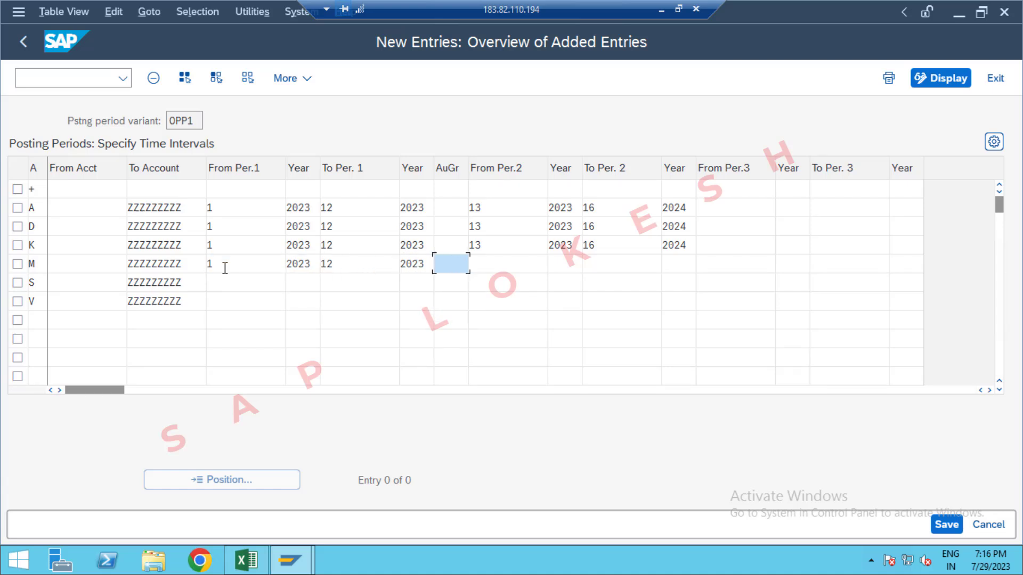
Step: Leave the authorization group blank and start account type M's second posting interval at period 13, year 2023
key(Tab)
key(Down)
key(Return)
key(Tab)
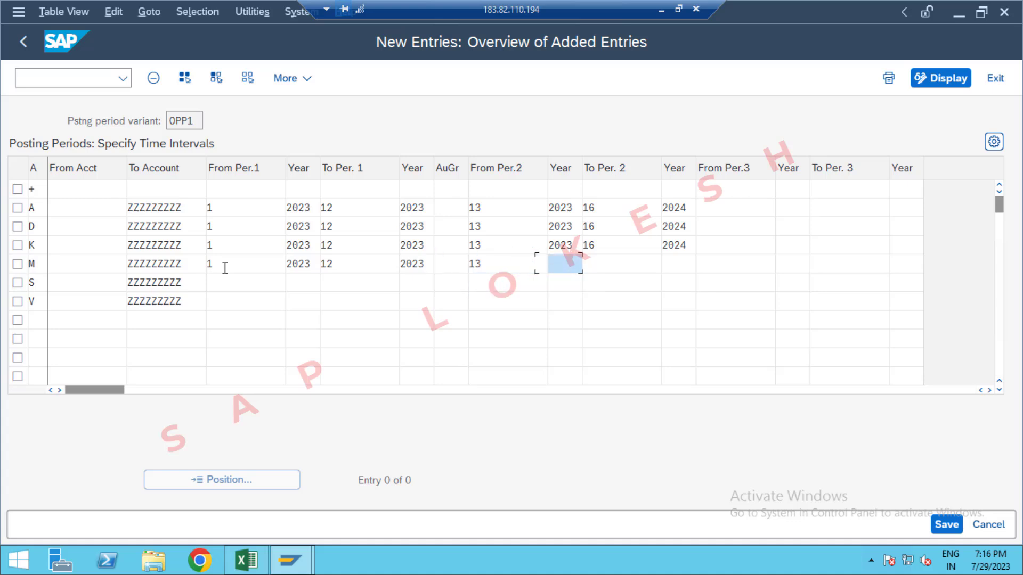
key(Down)
key(Return)
key(Tab)
Step: Set the end of the second posting interval for account type M to period 16, year 2024
key(Down)
key(Return)
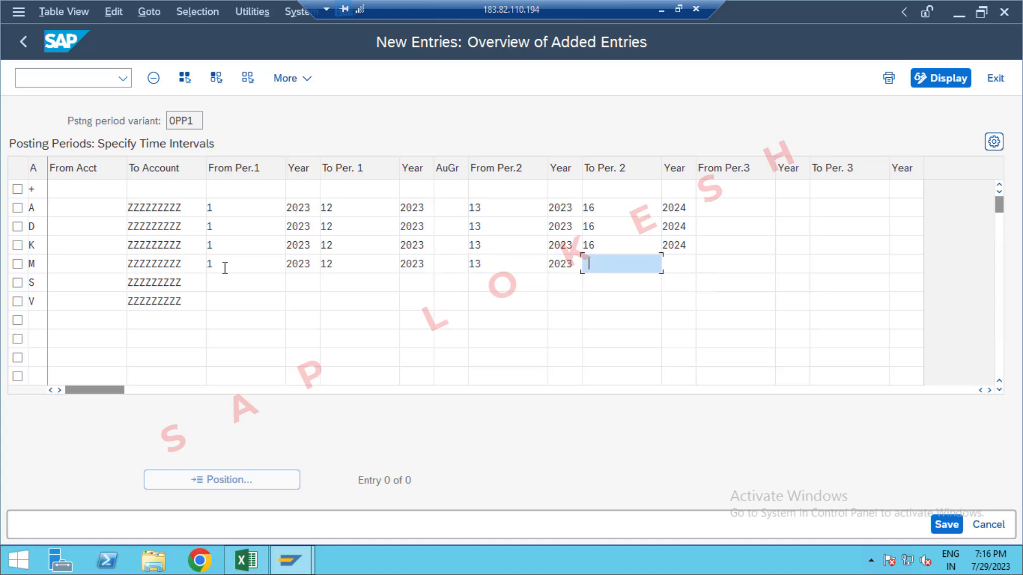
key(Tab)
key(Down)
key(Return)
key(Tab)
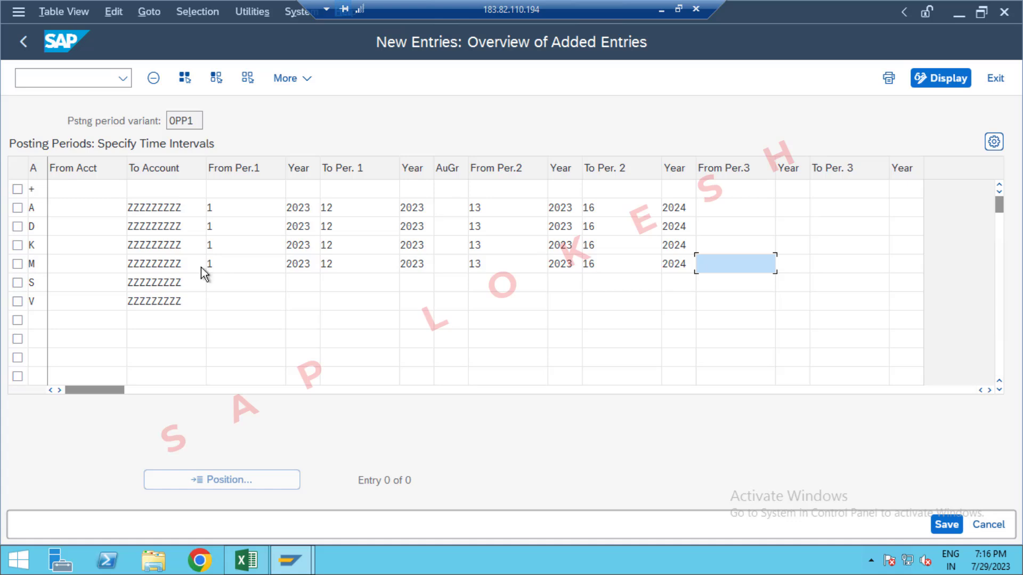
Step: Set the start of the first posting interval for account type S to period 1, year 2023
click(217, 282)
key(Down)
key(Return)
key(Tab)
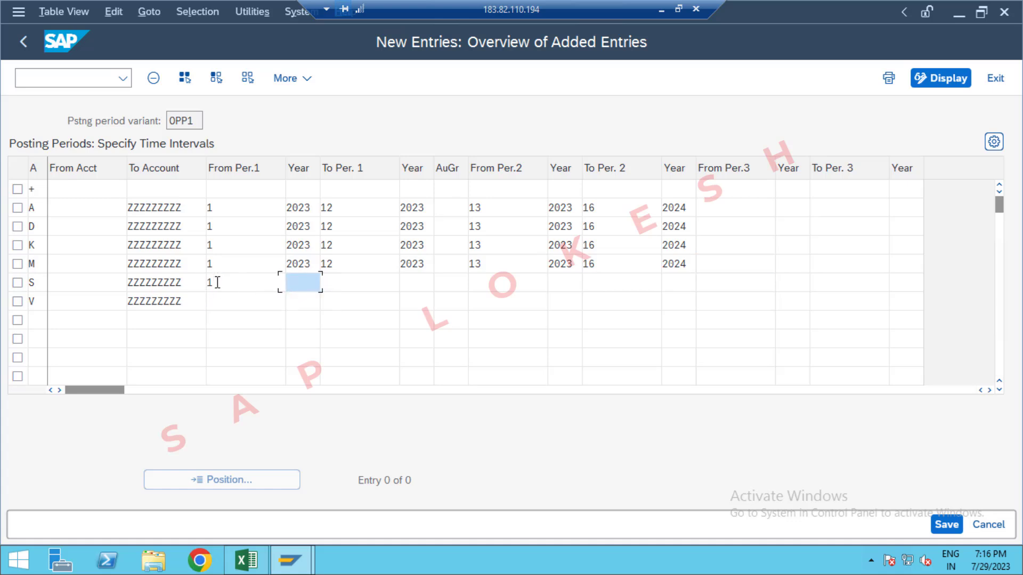
key(Down)
key(Return)
key(Tab)
Step: Set the end of the first posting interval for account type S to period 12, year 2023
key(Down)
key(Return)
key(Tab)
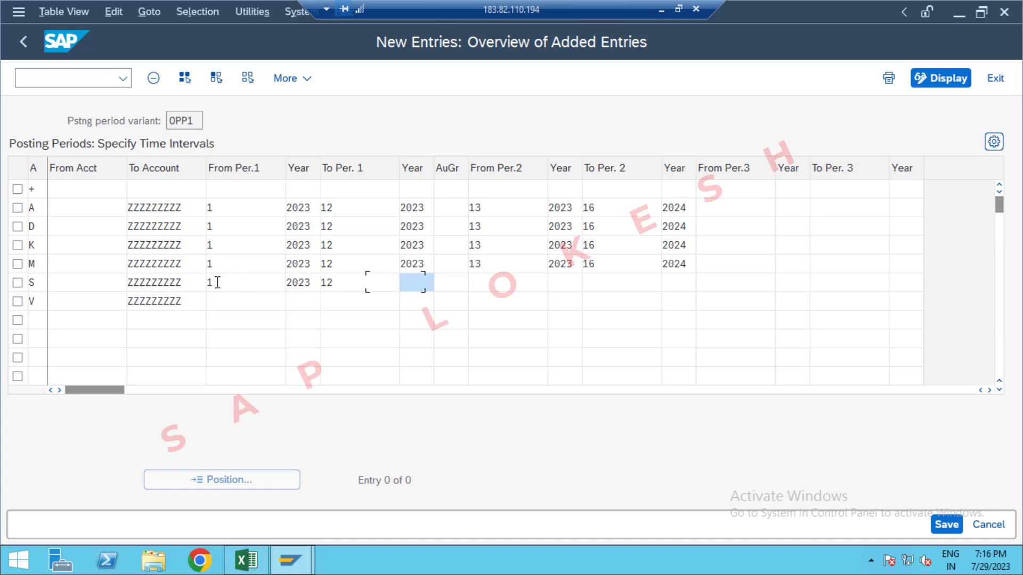
key(Down)
key(Return)
key(Tab)
Step: Leave the authorization group blank and start account type S's second posting interval at period 13, year 2023
key(Tab)
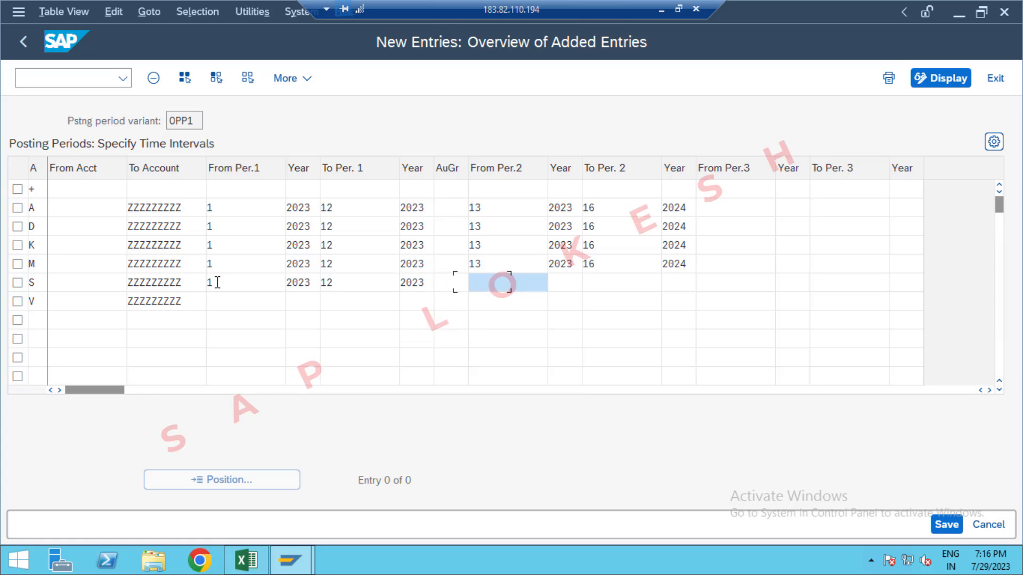
key(Down)
key(Return)
key(Tab)
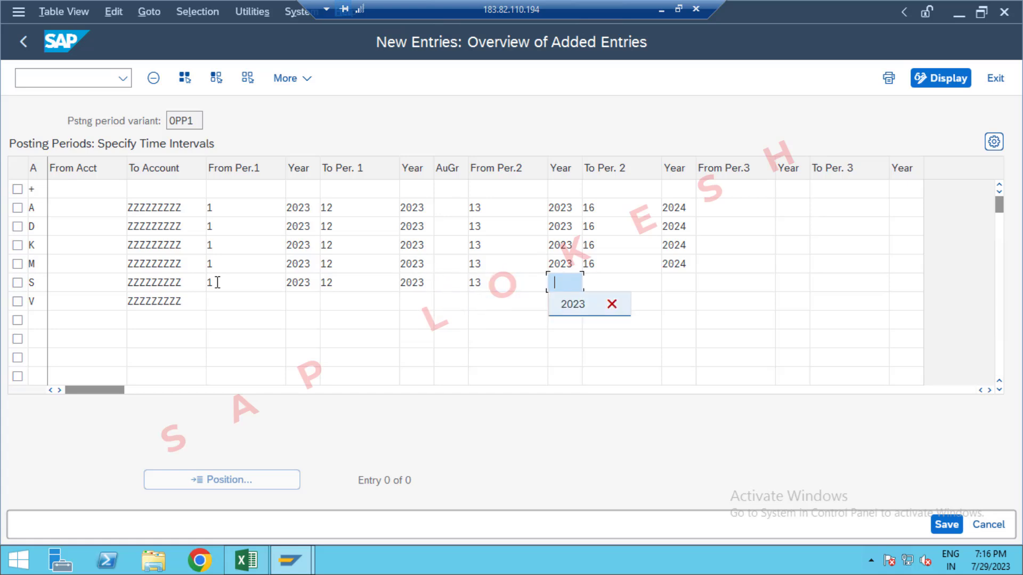
key(Down)
key(Return)
Step: Set the end of the second posting interval for account type S to period 16, year 2024
key(Tab)
key(Down)
key(Return)
key(Tab)
key(Down)
key(Return)
key(Tab)
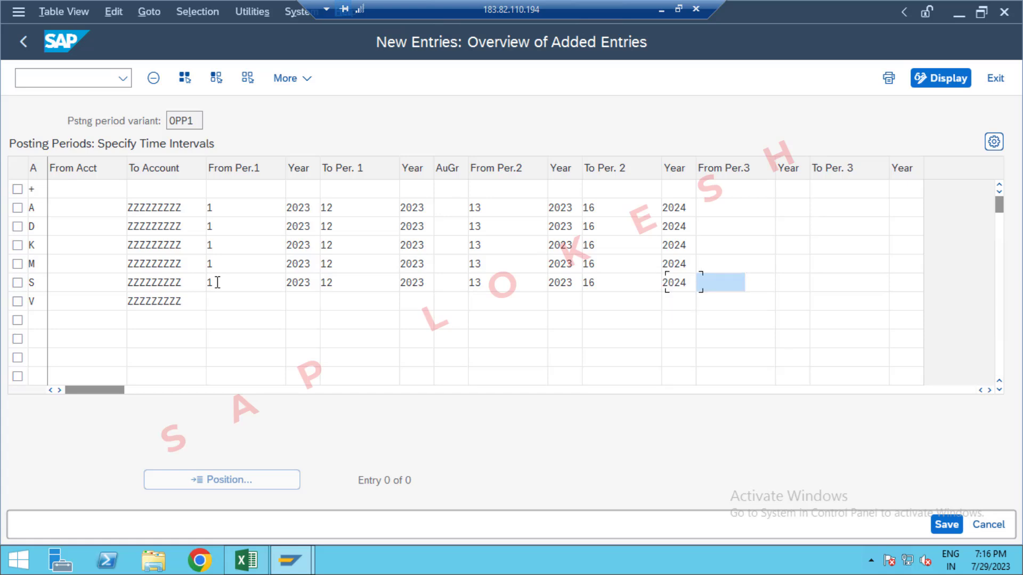
Step: Set the start of the first posting interval for account type V to period 1, year 2023
click(222, 298)
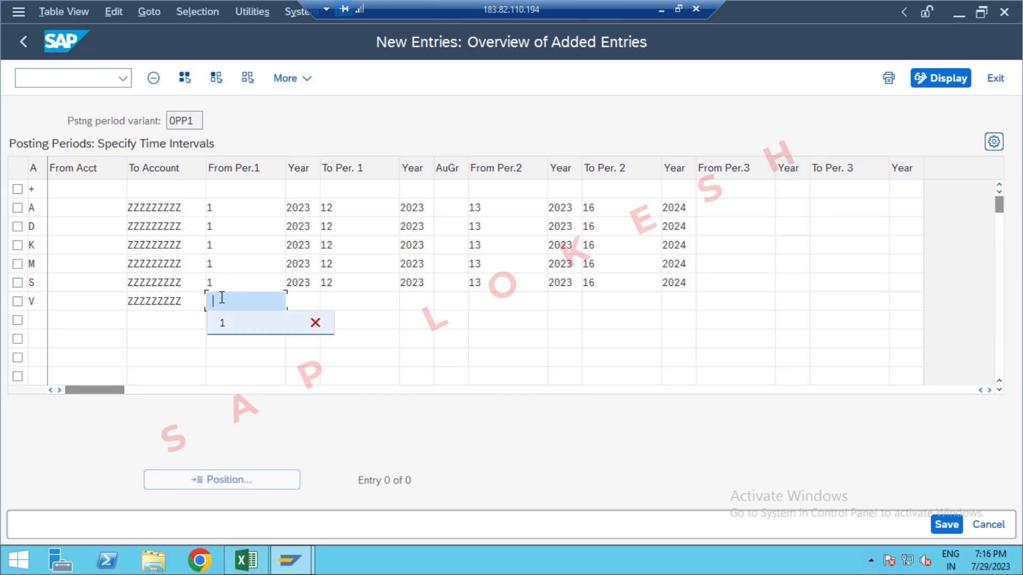
key(Down)
key(Return)
key(Tab)
key(Down)
key(Return)
key(Tab)
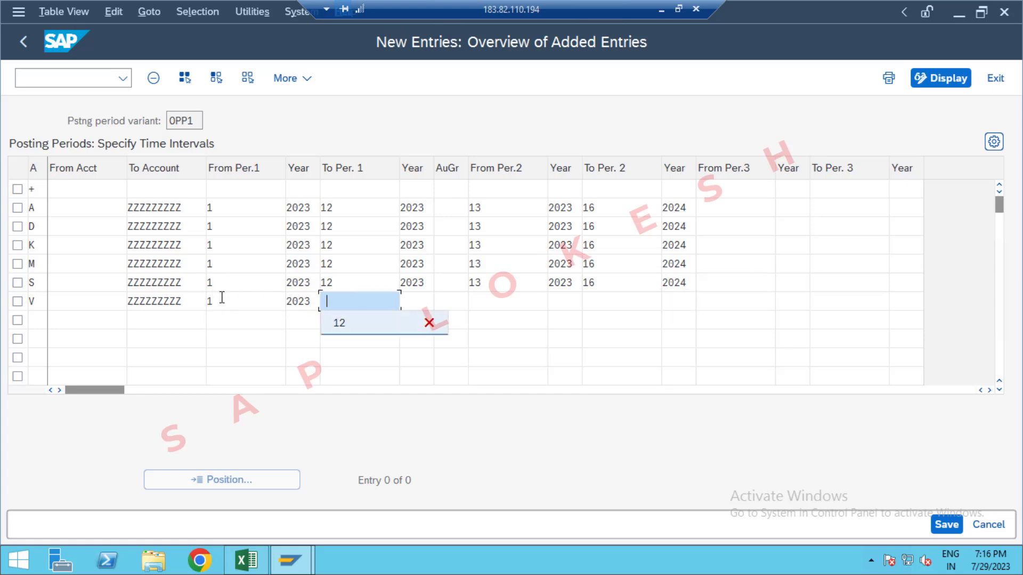
Step: Set the end of the first posting interval for account type V to period 12, year 2023
key(Down)
key(Return)
key(Tab)
key(Down)
key(Return)
key(Tab)
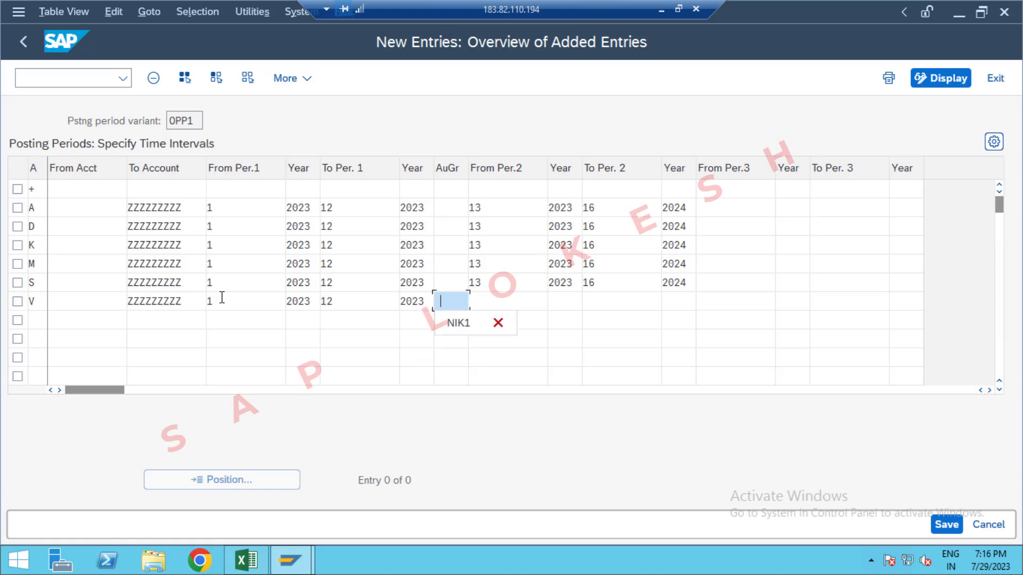
Step: Leave the authorization group blank and start account type V's second posting interval at period 13, year 2023
key(Tab)
key(Down)
key(Return)
key(Tab)
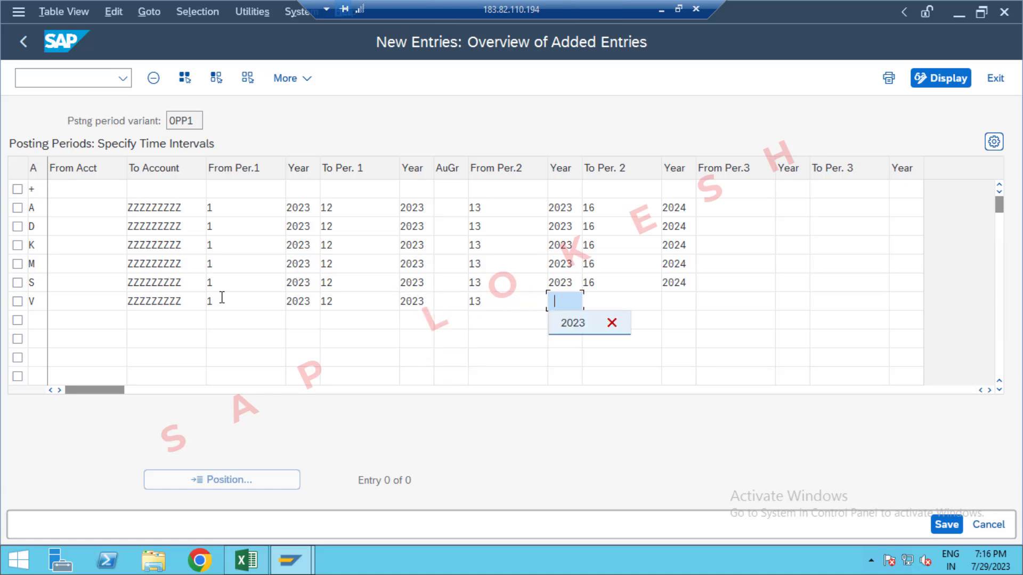
key(Down)
key(Return)
key(Tab)
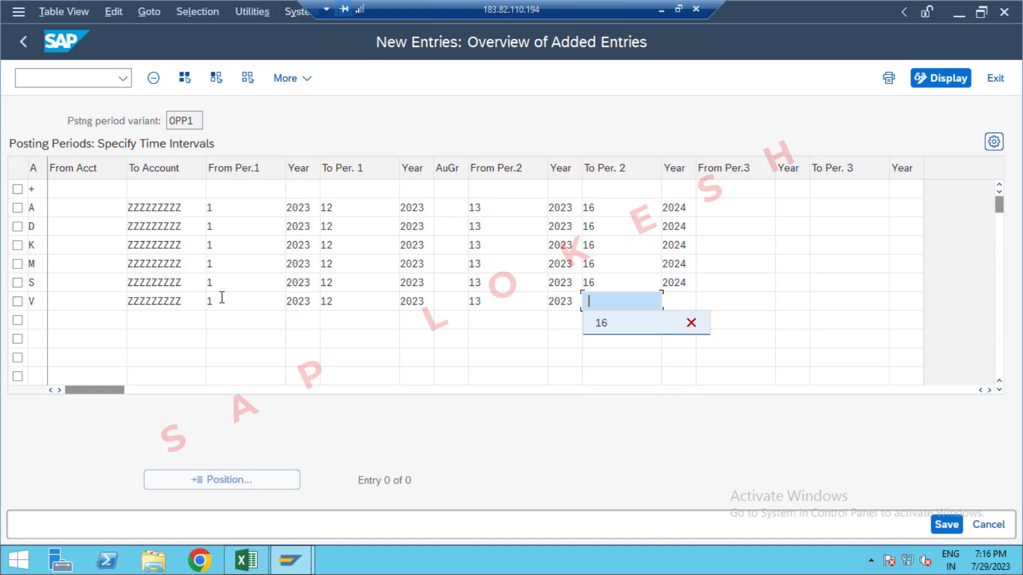
Step: Set the end of the second posting interval for account type V to period 16, year 2024
key(Down)
key(Return)
key(Tab)
key(Down)
key(Return)
key(Tab)
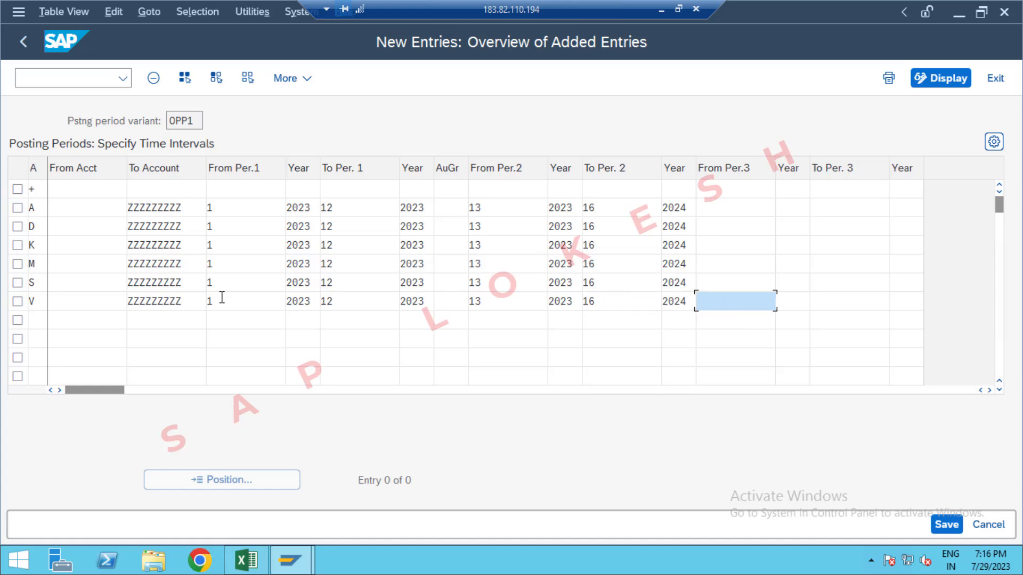
Step: Set the start of the first posting interval for account type + to period 1, year 2023
click(241, 190)
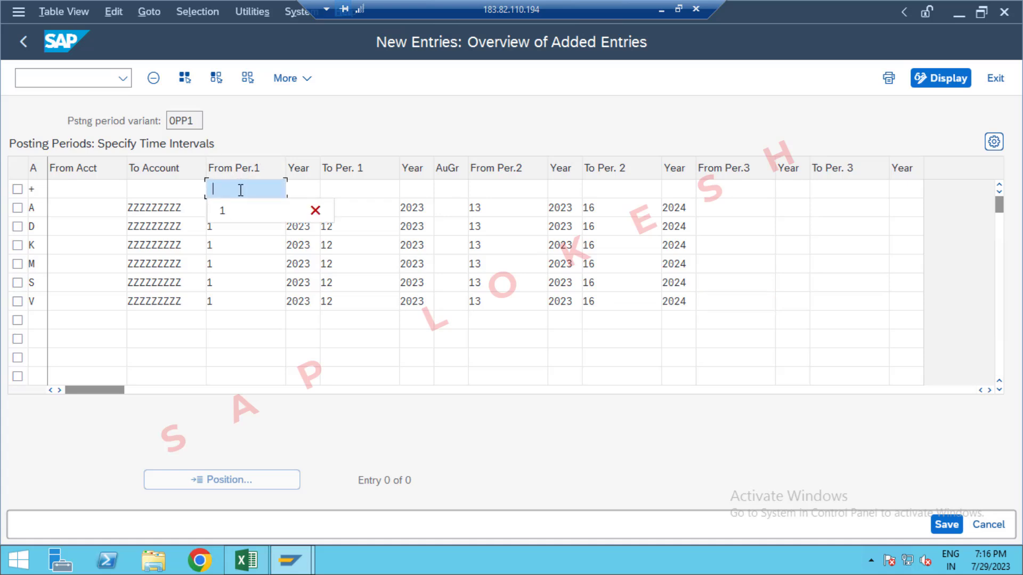
text(1)
key(Tab)
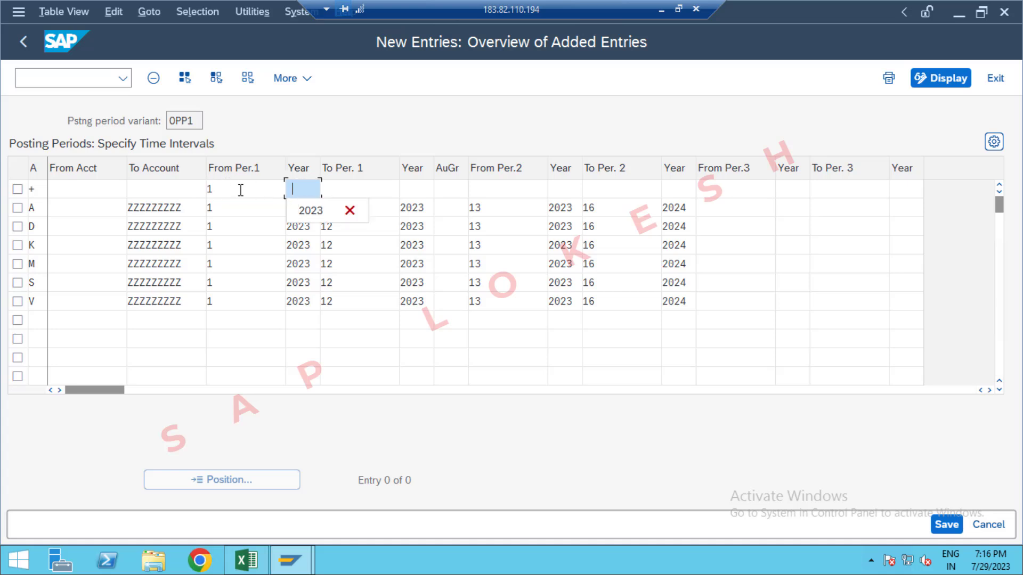
text(2023)
key(Tab)
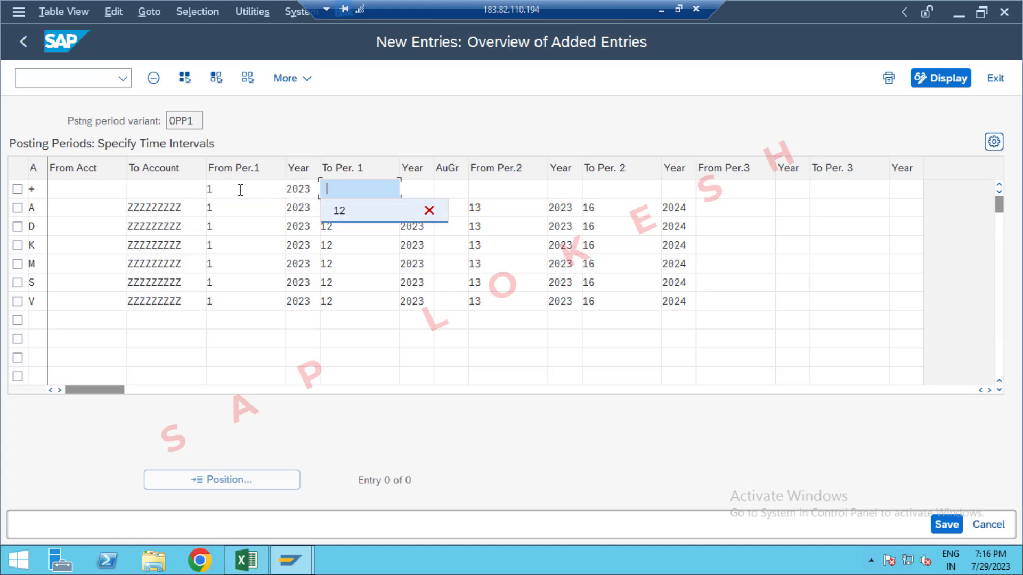
Step: Set the end of the first posting interval for account type + to period 12, year 2023
text(12)
key(Tab)
text(2023)
key(Tab)
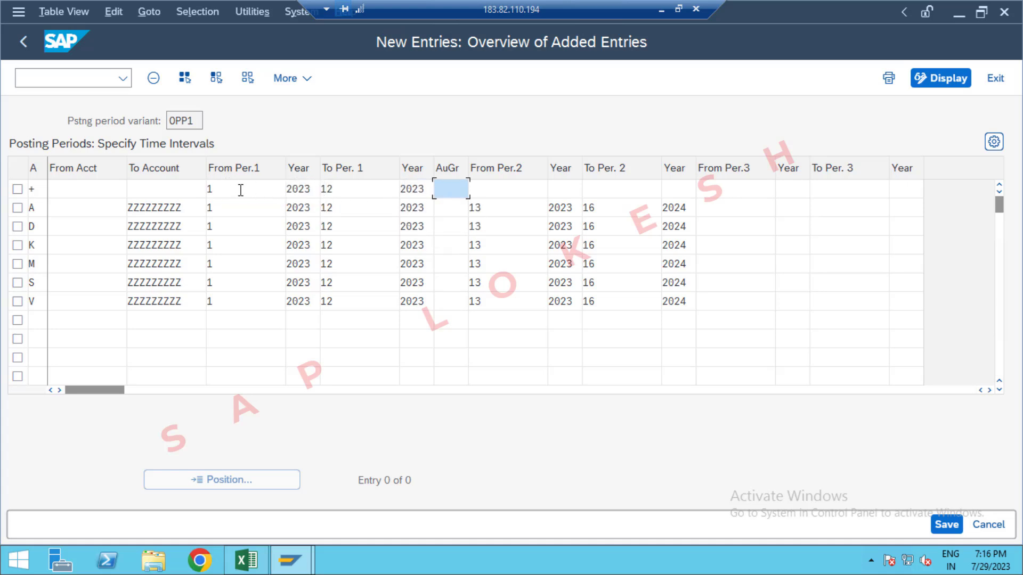
Step: Leave the authorization group blank and start account type +'s second posting interval at period 13, year 2023
key(Tab)
text(13)
key(Tab)
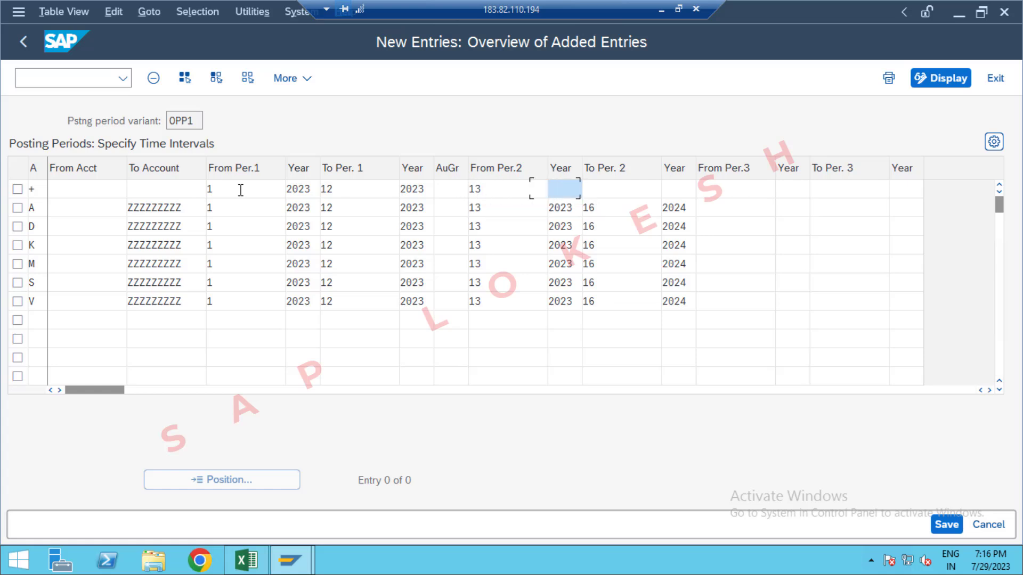
text(2023)
key(Tab)
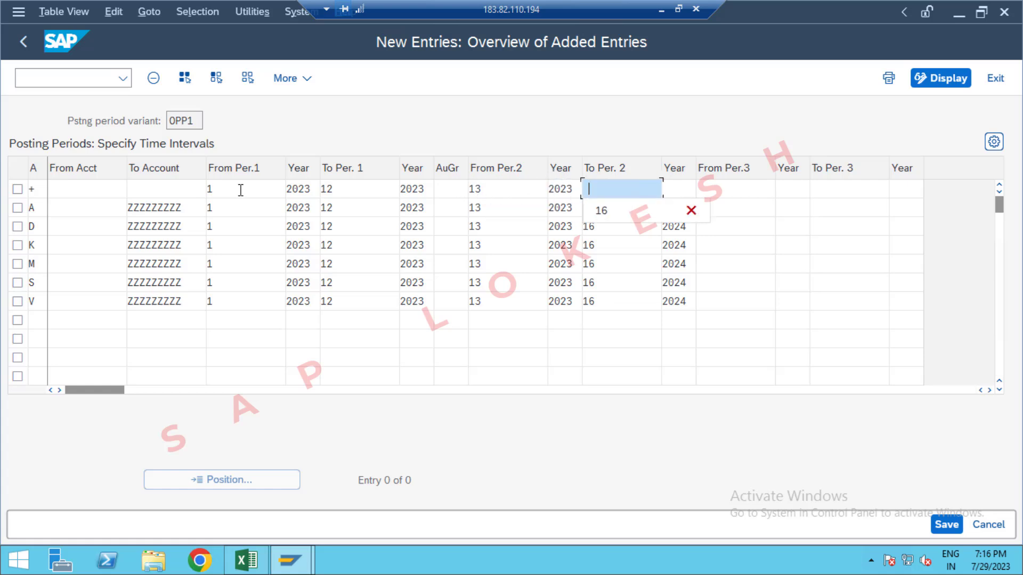
Step: Set the end of the second posting interval for account type + to period 16, year 2024, and try to save the entries
text(16)
key(Tab)
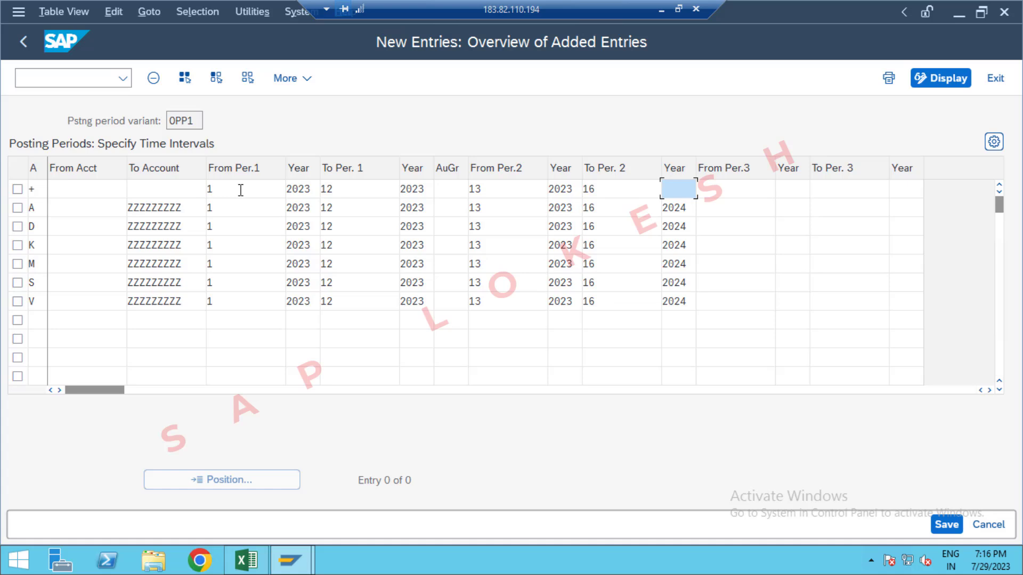
text(2024)
key(Tab)
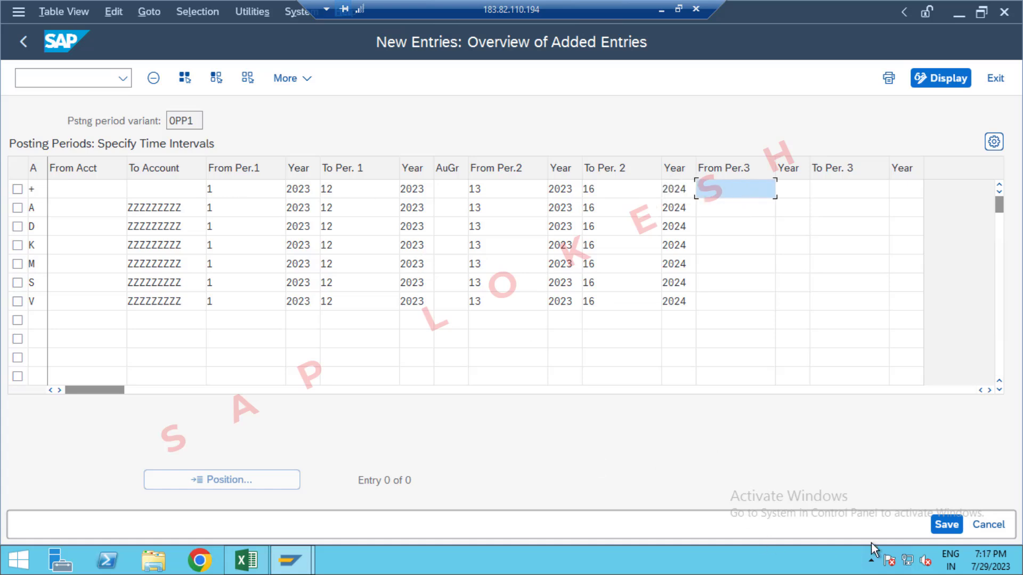
click(951, 528)
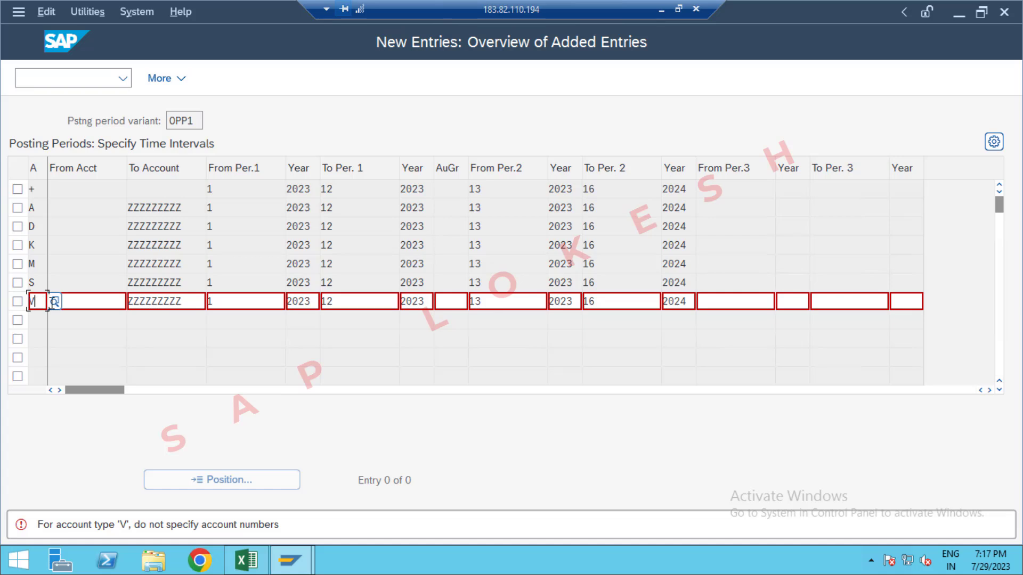
Step: Check the possible account types for the contract accounts row and re-enter account type V
click(56, 303)
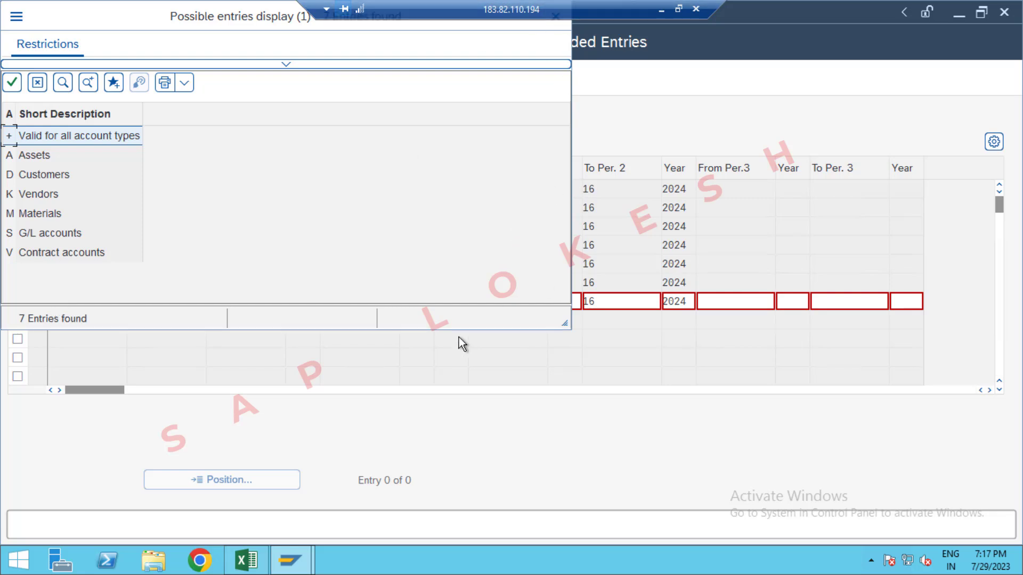
key(Return)
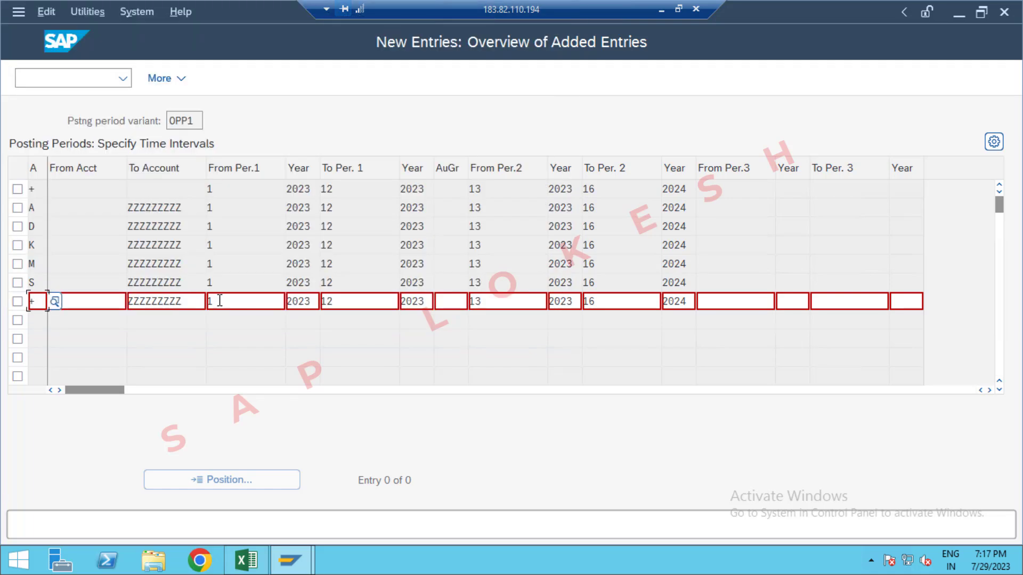
click(77, 300)
key(BackSpace)
text(V)
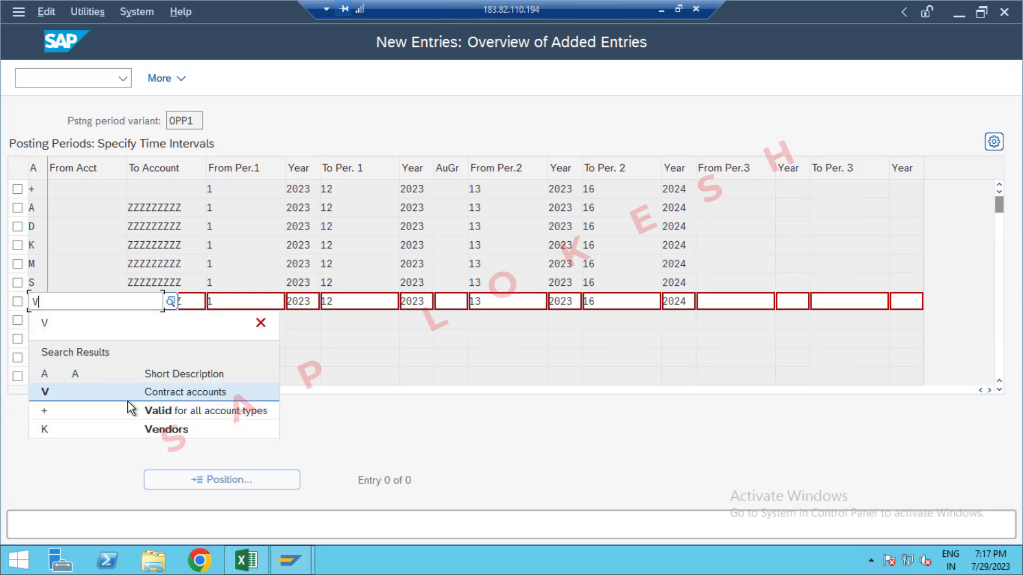
click(173, 395)
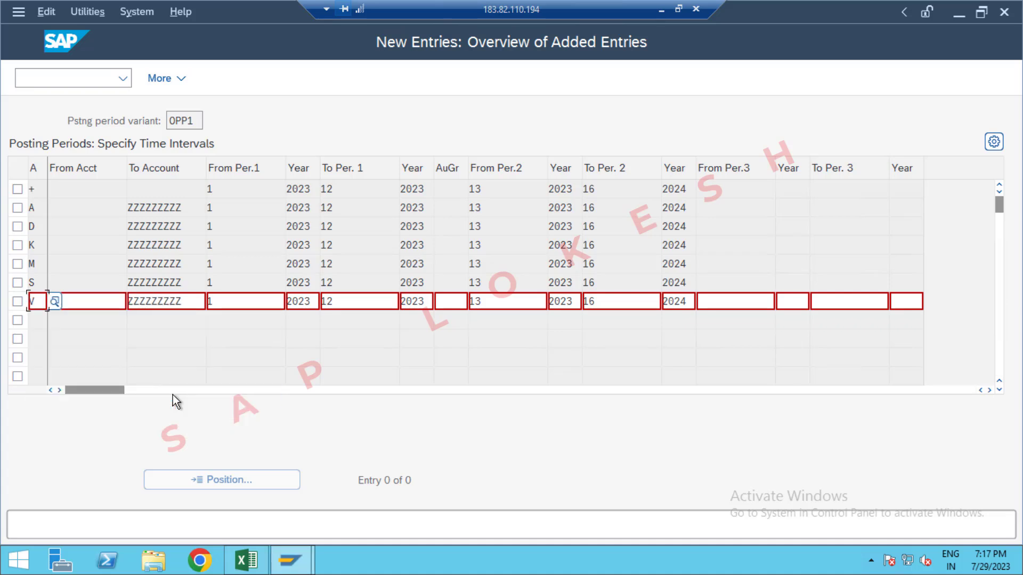
key(Return)
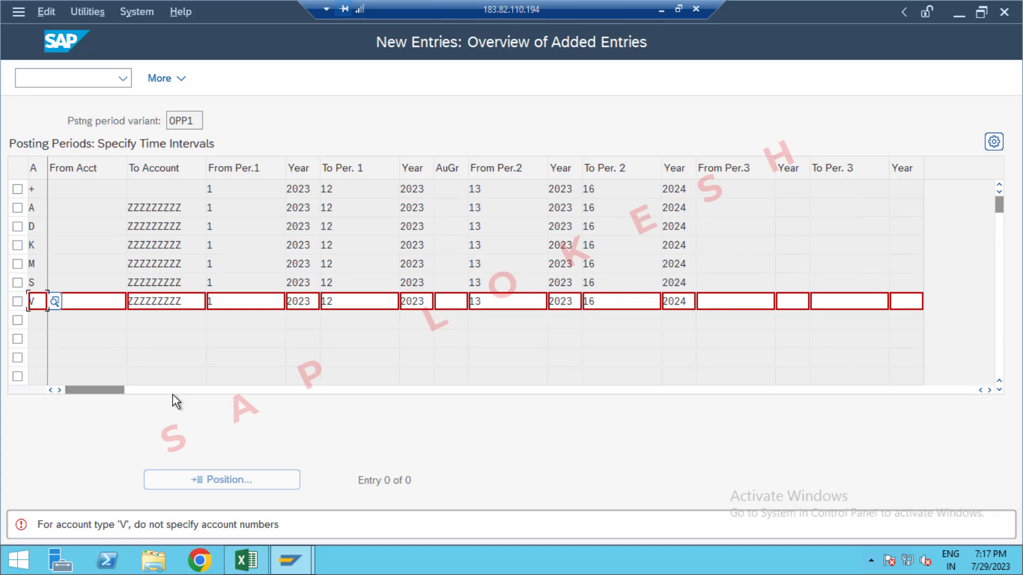
Step: Clear the To Account value for account type V and save the posting periods under the GLOBAL SETTINGS OPPO customizing request
click(190, 302)
key(BackSpace)
key(BackSpace)
key(BackSpace)
key(BackSpace)
key(BackSpace)
key(BackSpace)
key(BackSpace)
key(BackSpace)
key(BackSpace)
key(ctrl+s)
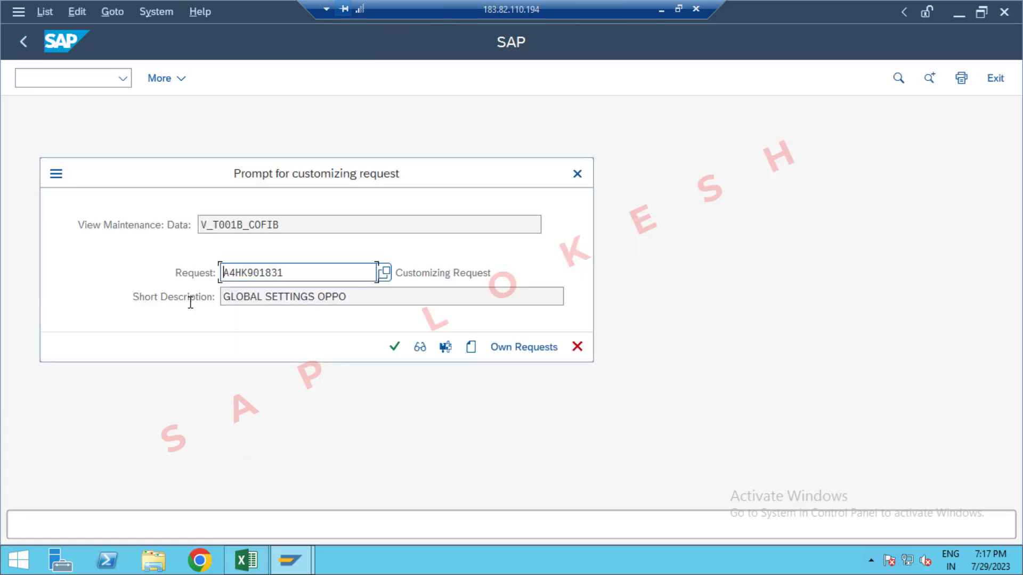
click(397, 349)
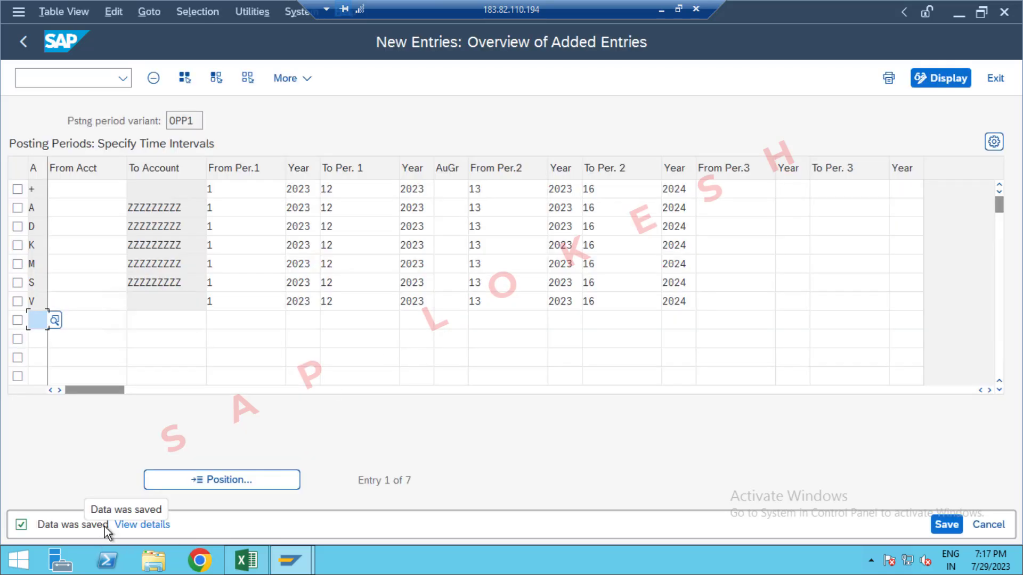
Step: Look up the transaction code for assigning the posting period variant to the company code in Excel, and return to SAP's command field
key(alt+Tab)
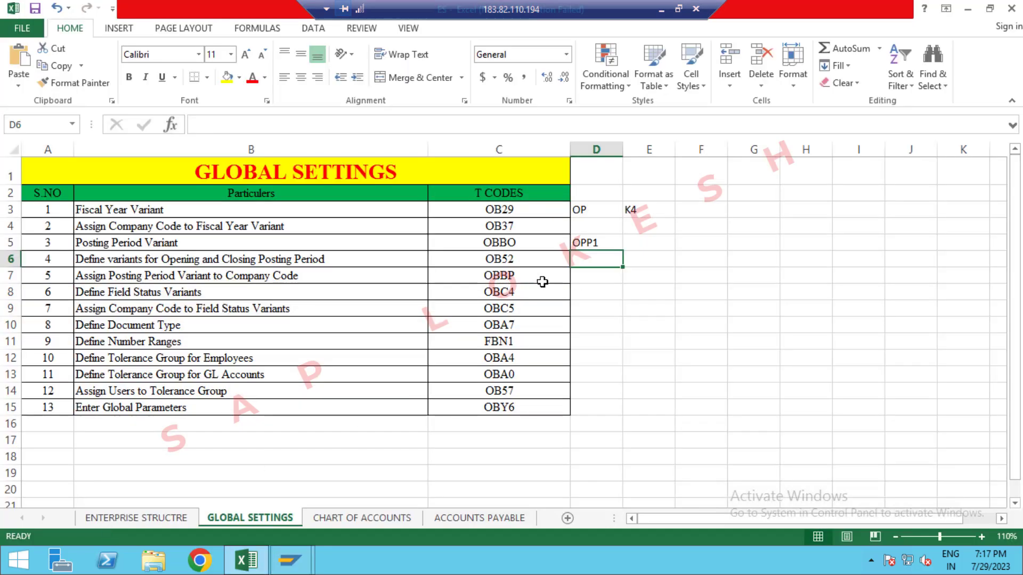
click(535, 280)
key(alt+Tab)
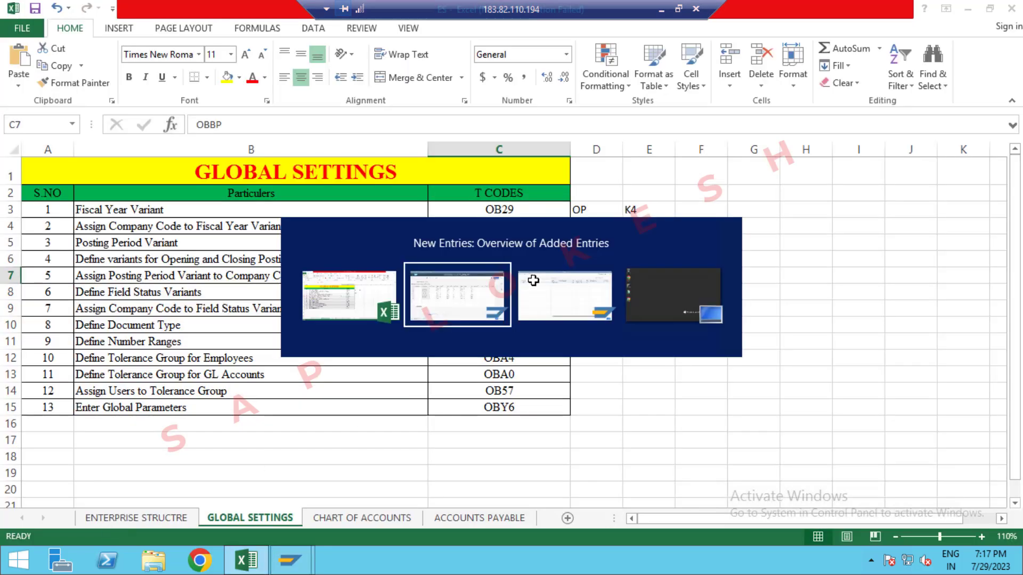
click(104, 77)
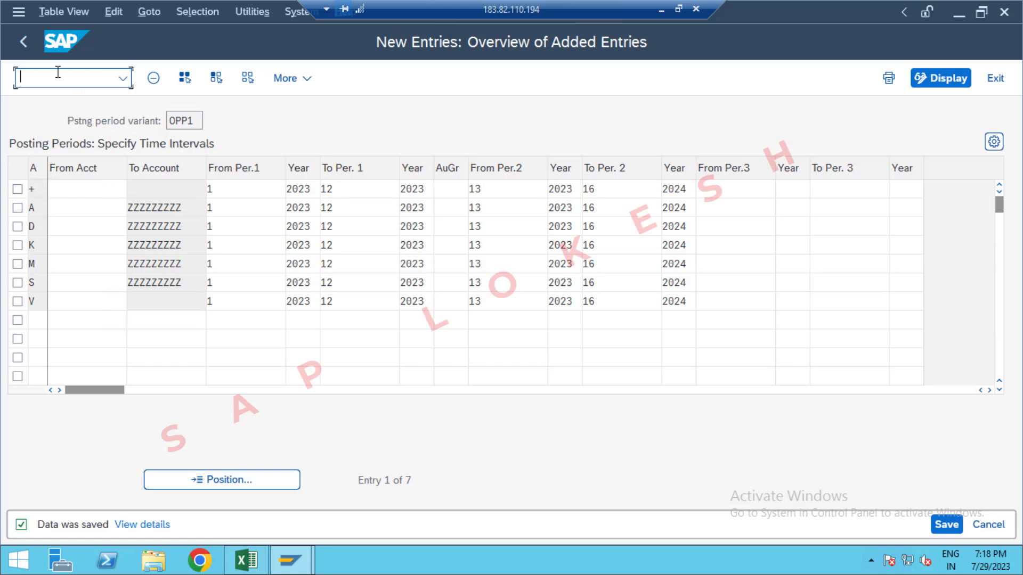
Step: Open transaction OBBP and position the company code list at OPP1
text(/NOBBP)
key(Return)
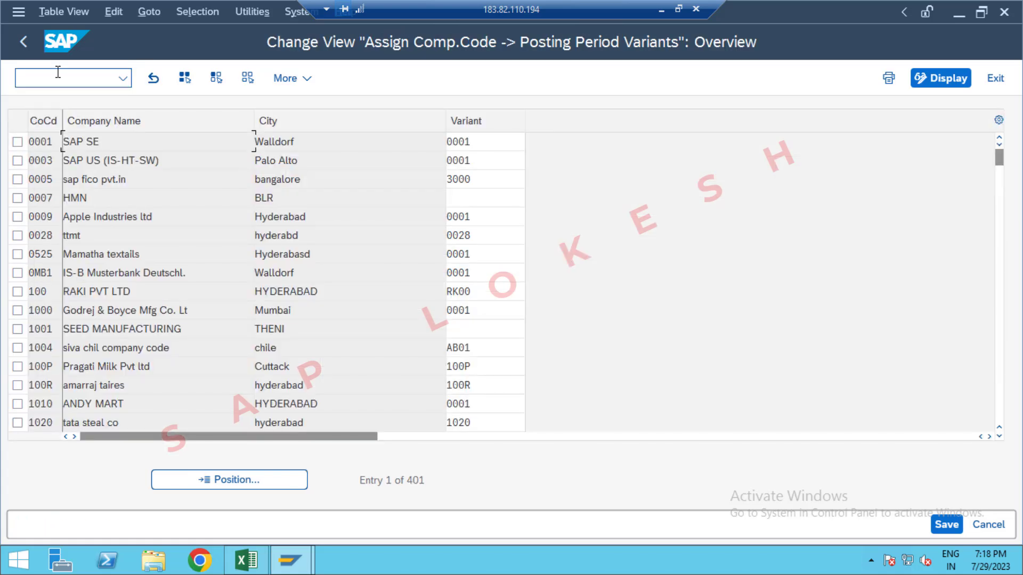
click(258, 481)
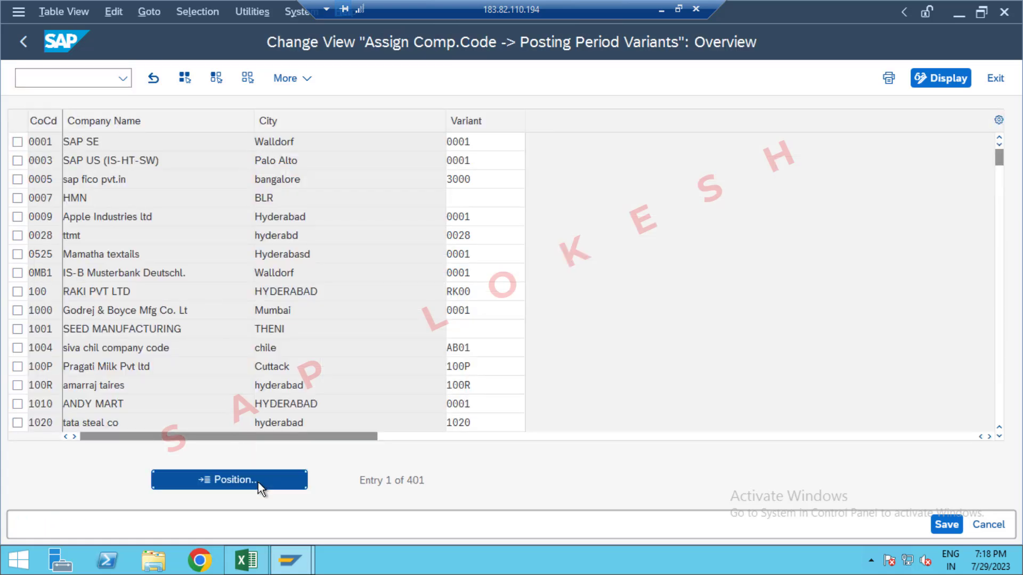
text(OPP)
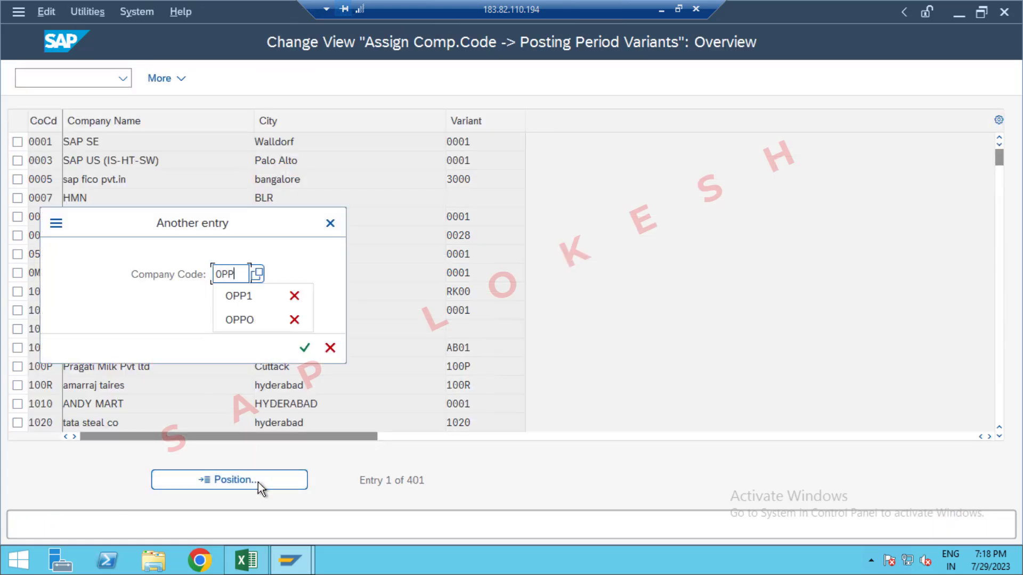
text(1)
key(Return)
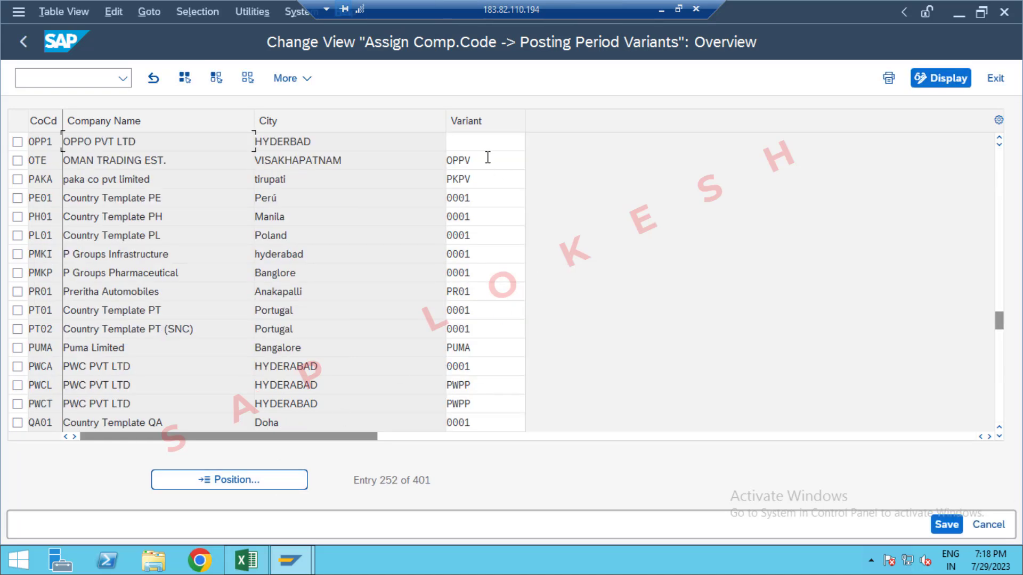
Step: Assign posting period variant OPP1 to company code OPP1 and save it under the GLOBAL SETTINGS OPPO customizing request
click(478, 142)
text(OPP1)
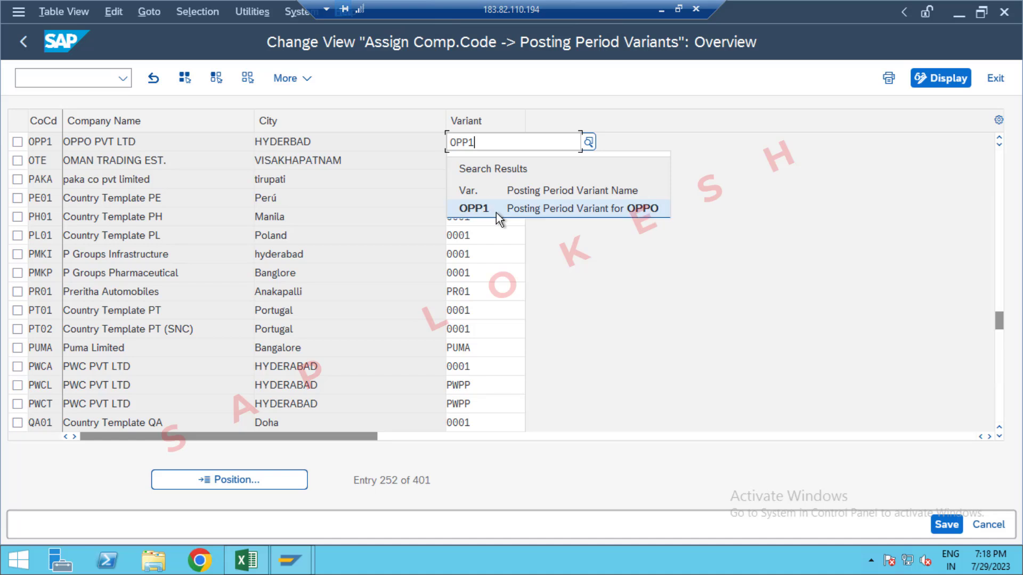
click(496, 212)
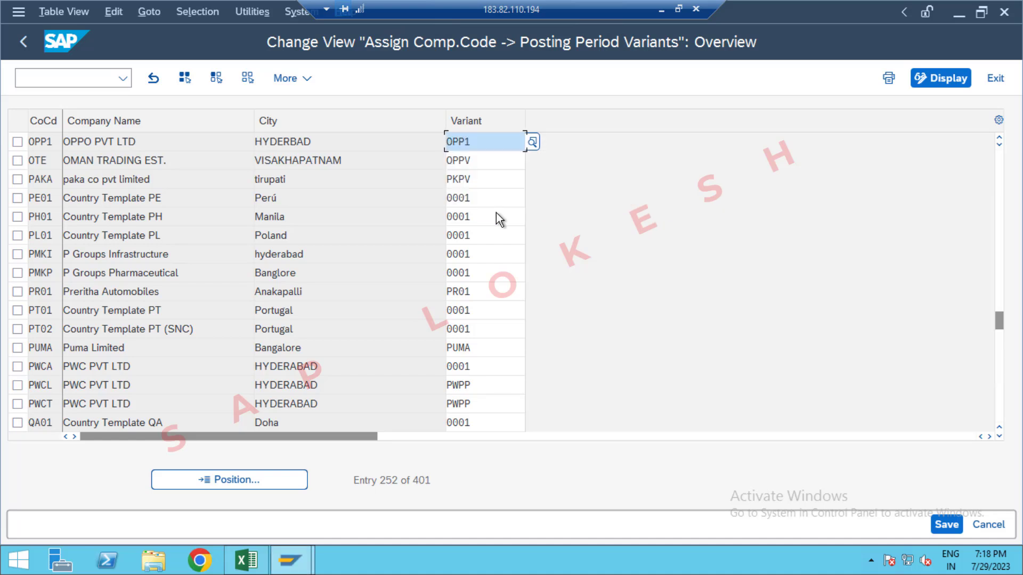
click(945, 525)
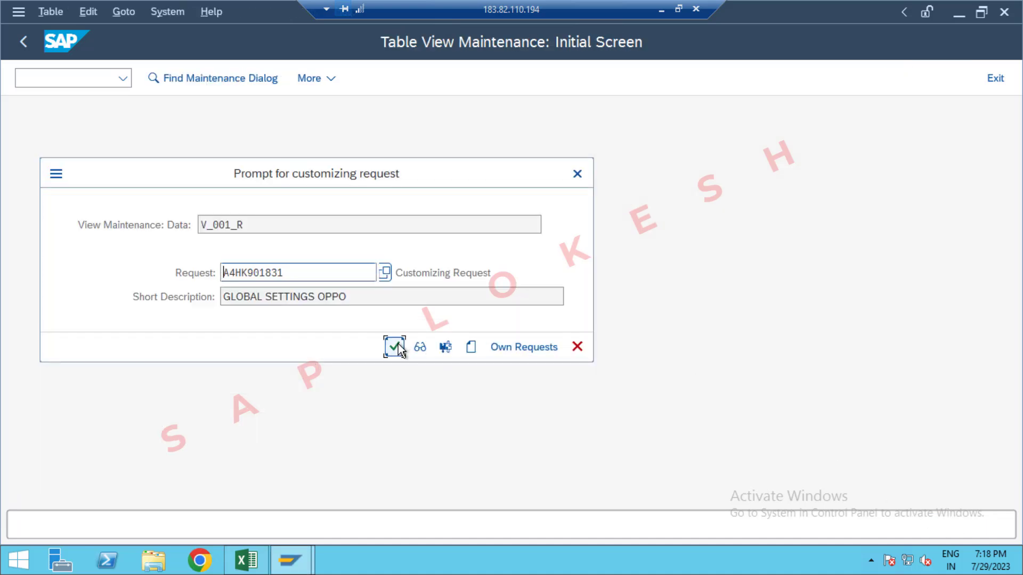
click(395, 346)
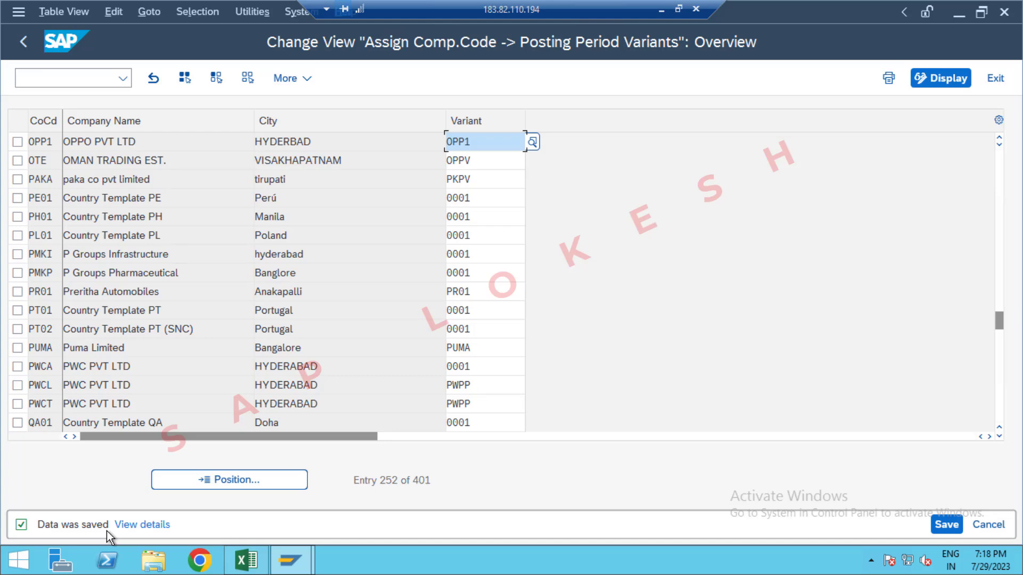
Step: Look up the transaction code for defining field status variants in Excel, and open transaction OBC4 in SAP
key(alt+Tab)
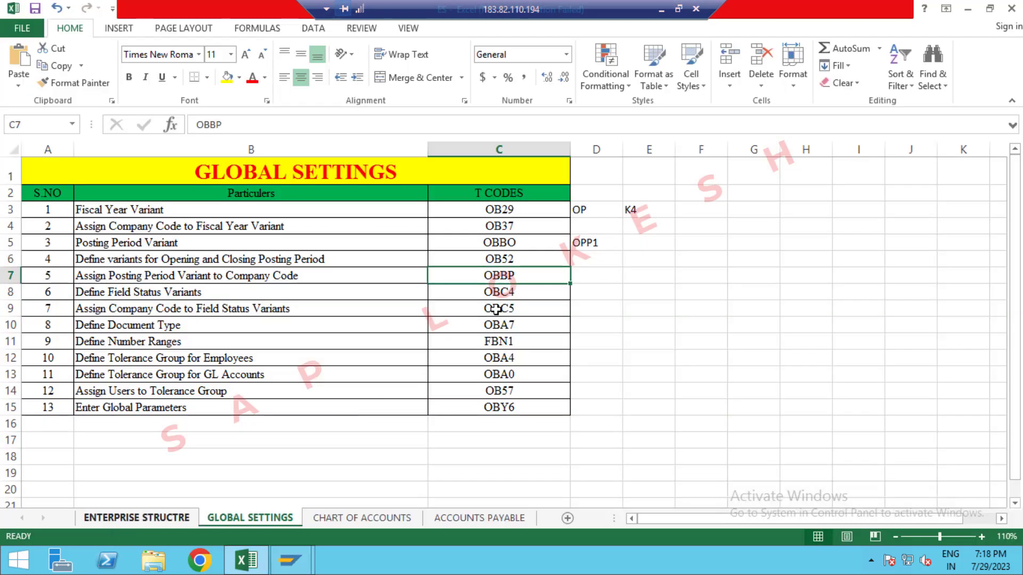
click(526, 295)
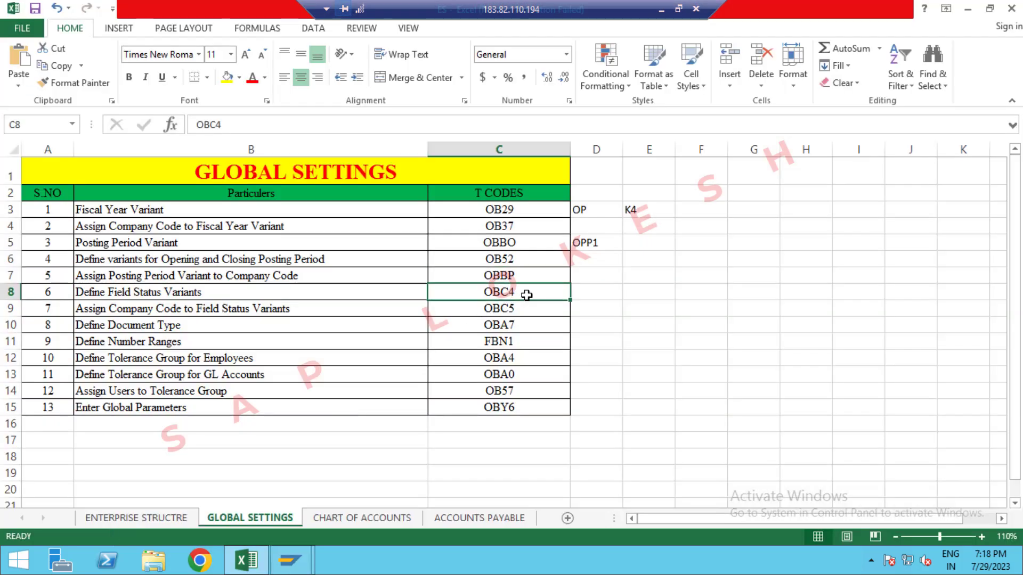
key(alt+Tab)
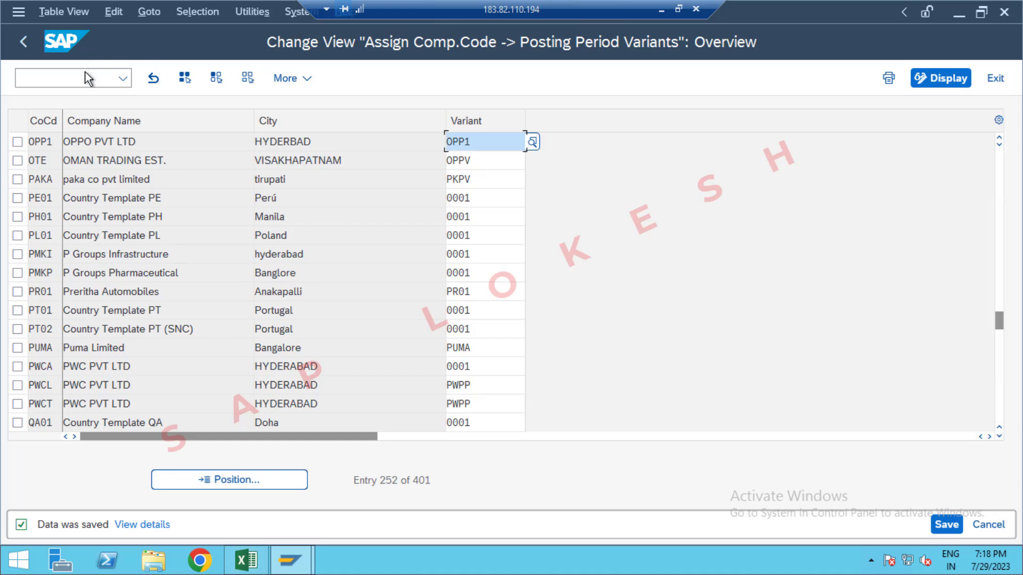
click(85, 72)
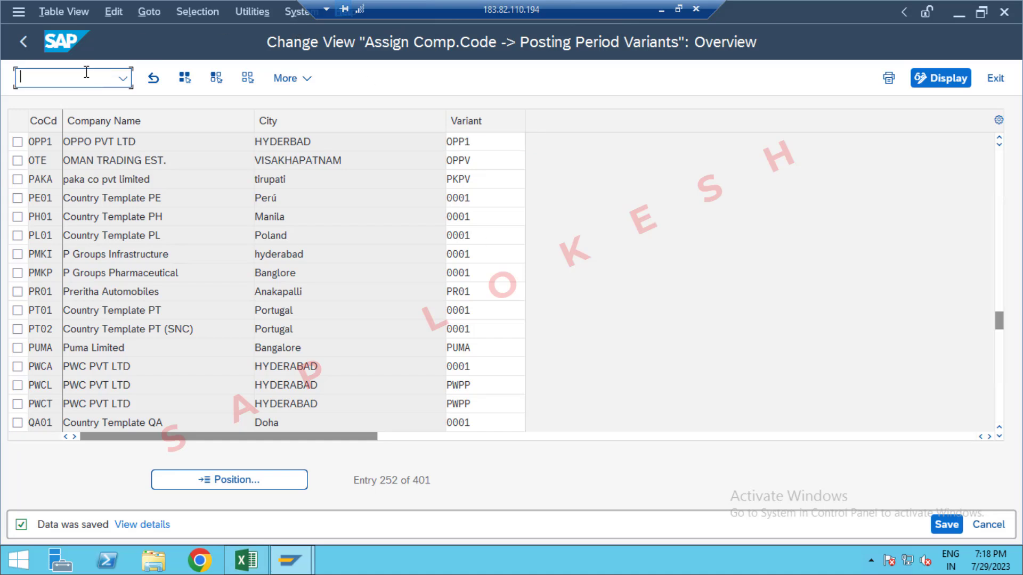
text(/NOBC4)
key(Return)
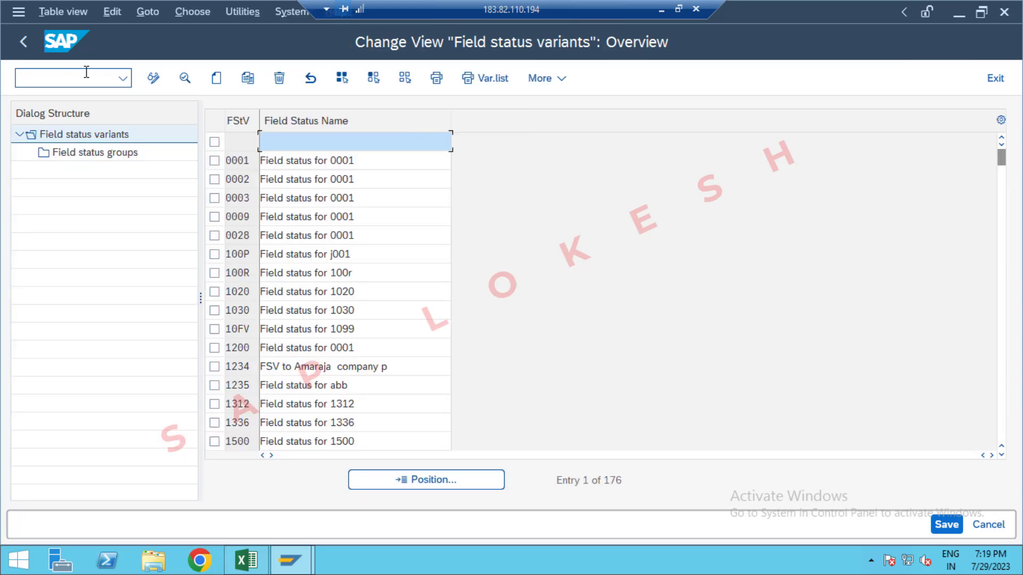
Step: Start a copy of field status variant 0001 and enter OPP1 as the new variant's code
click(215, 161)
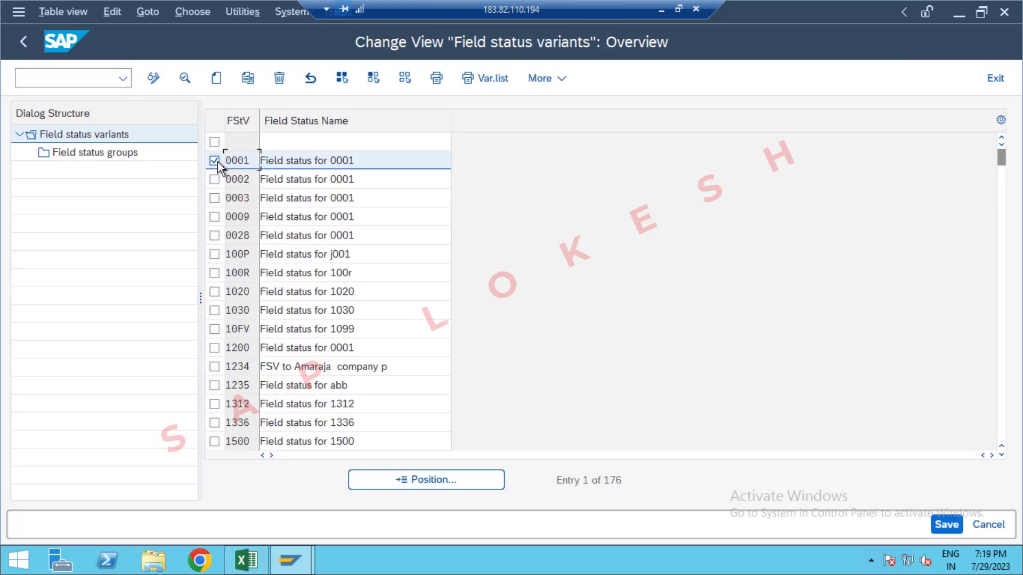
click(248, 78)
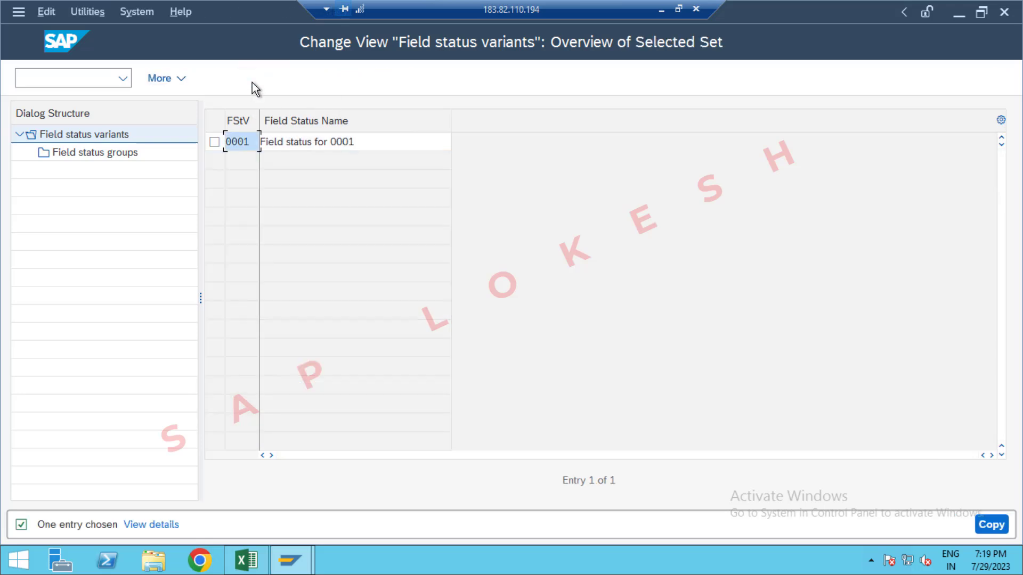
double_click(252, 141)
key(BackSpace)
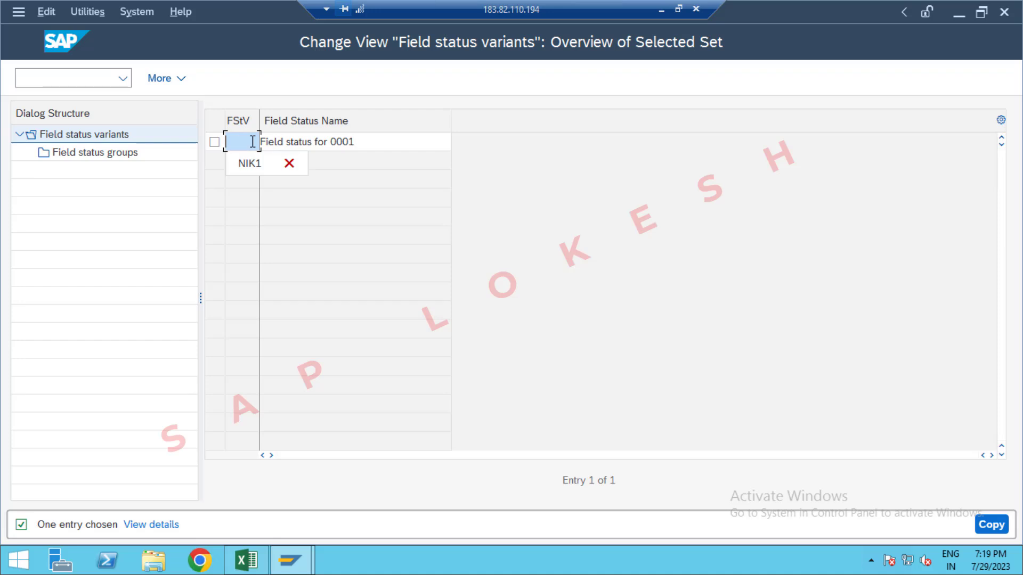
text(0PP1)
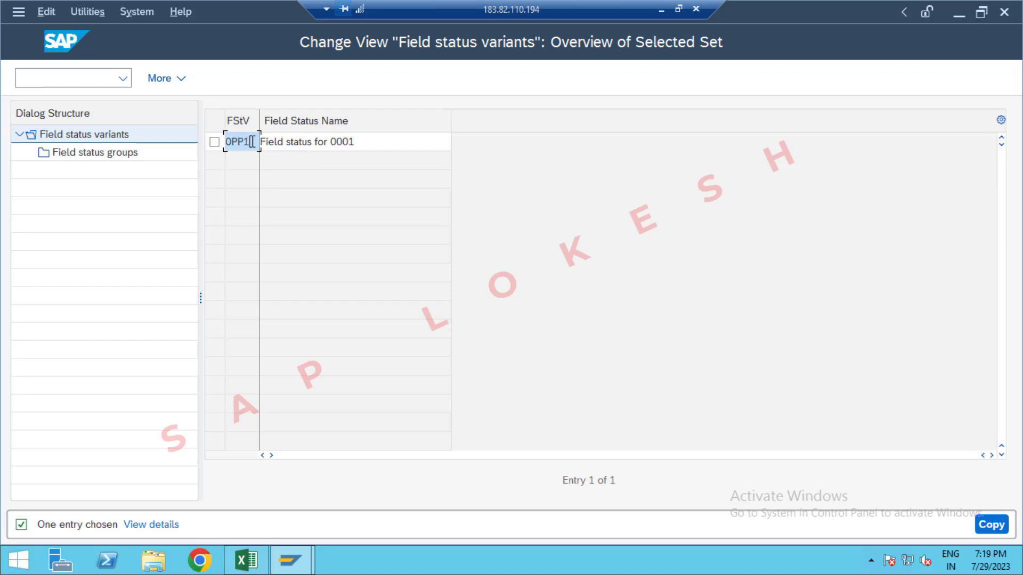
Step: Name the copied variant "Field status for OPPO" and copy it with all dependent entries
click(367, 139)
key(BackSpace)
key(BackSpace)
key(BackSpace)
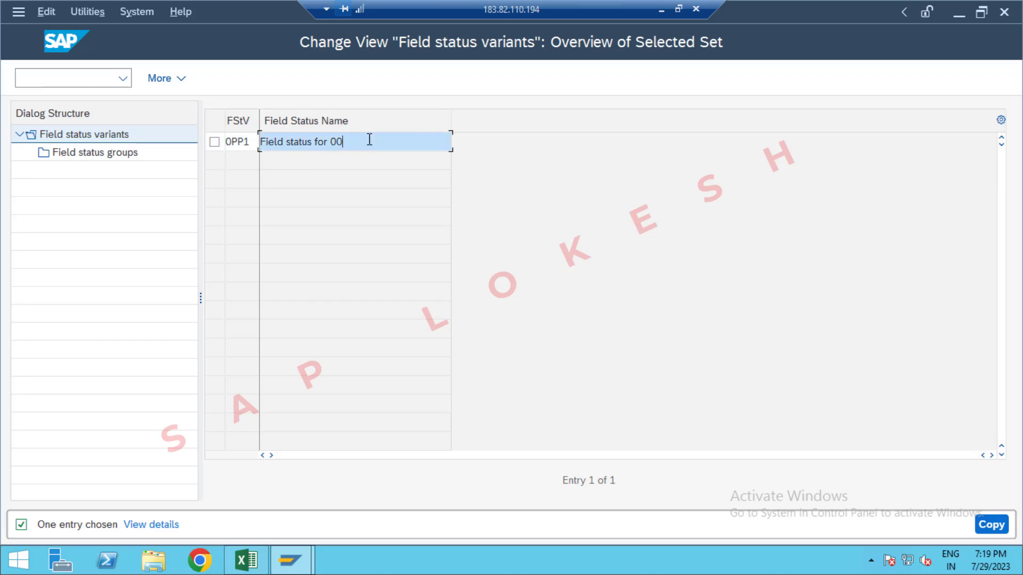
key(BackSpace)
text(OPPO)
key(Return)
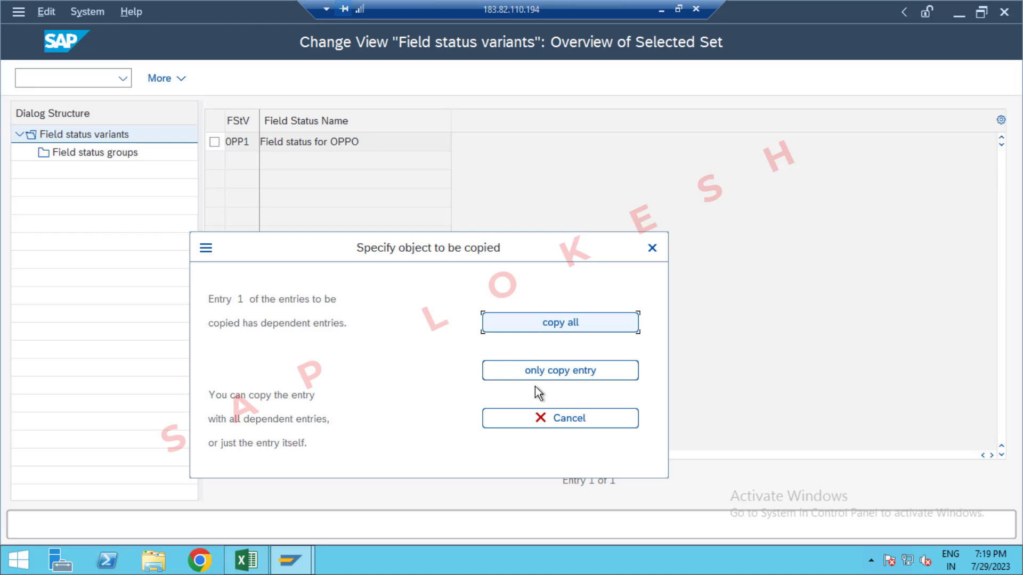
click(583, 324)
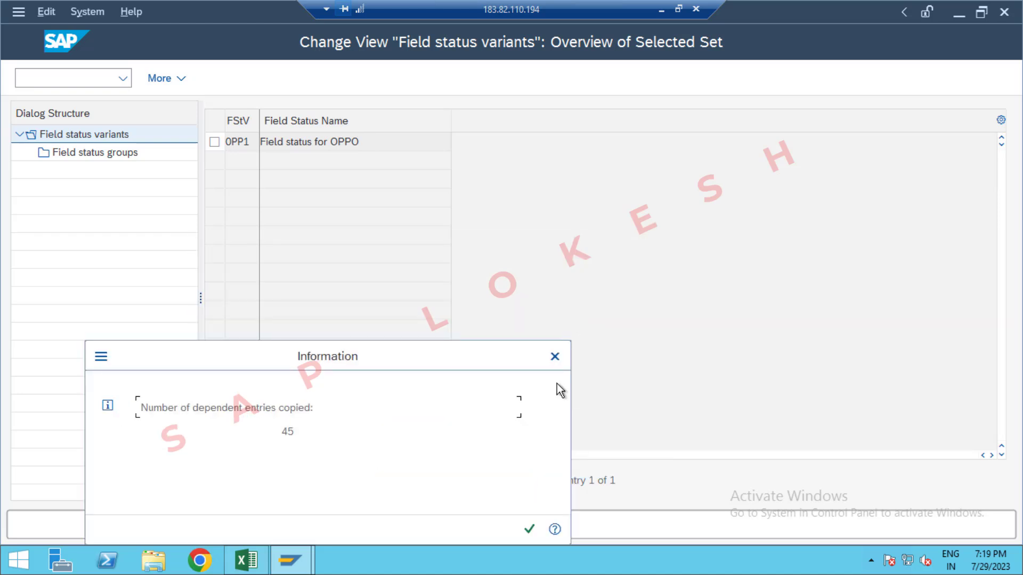
click(530, 529)
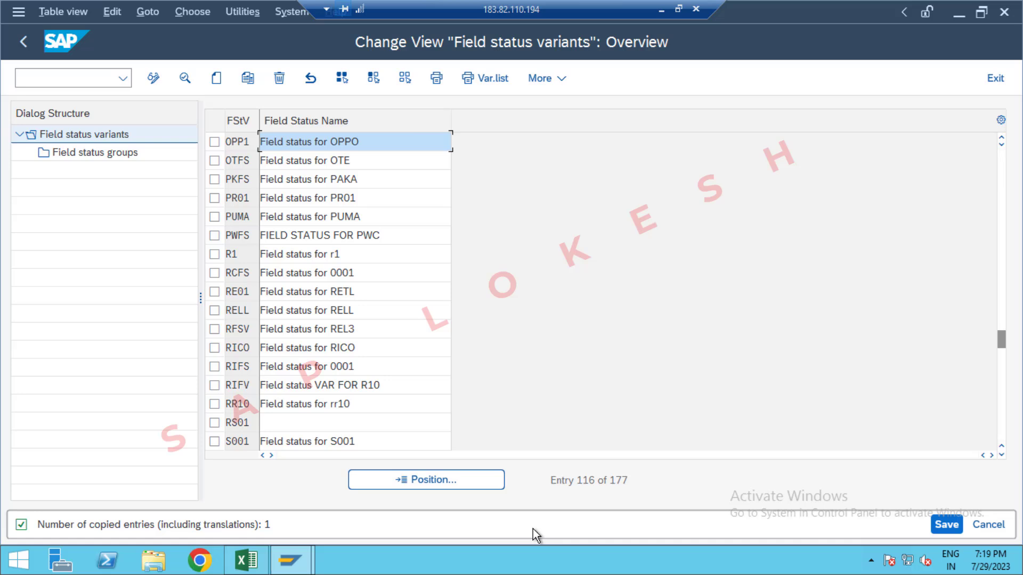
Step: Make Text and Assignment number required in the general data of variant OPP1's group G001, and save under the GLOBAL SETTINGS OPPO request
click(215, 142)
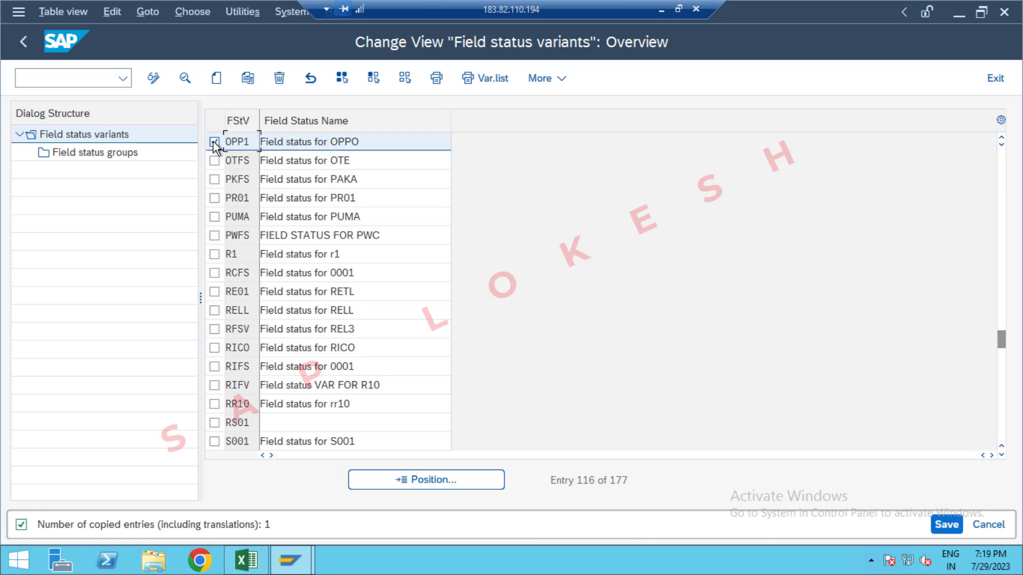
double_click(105, 153)
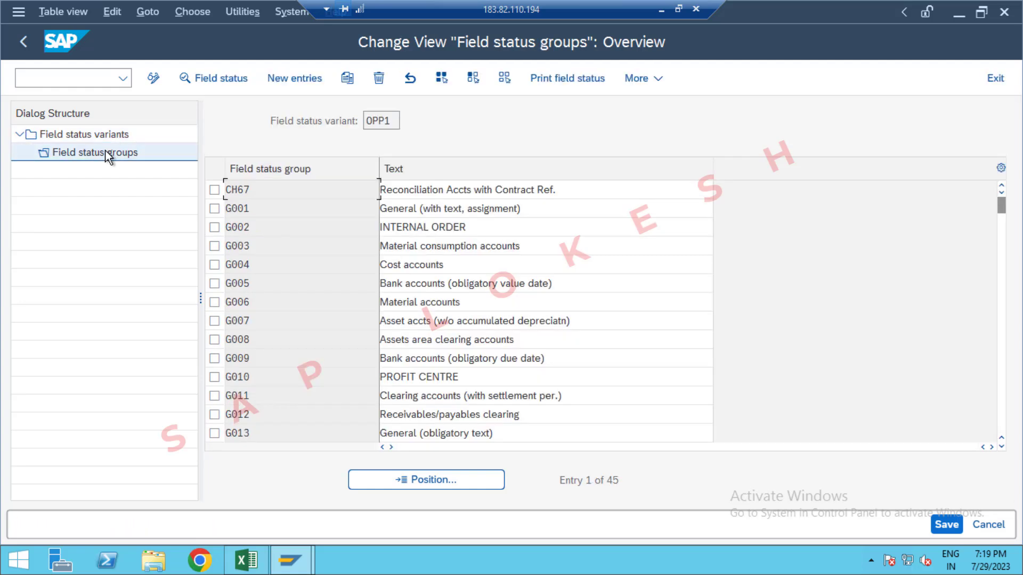
double_click(566, 213)
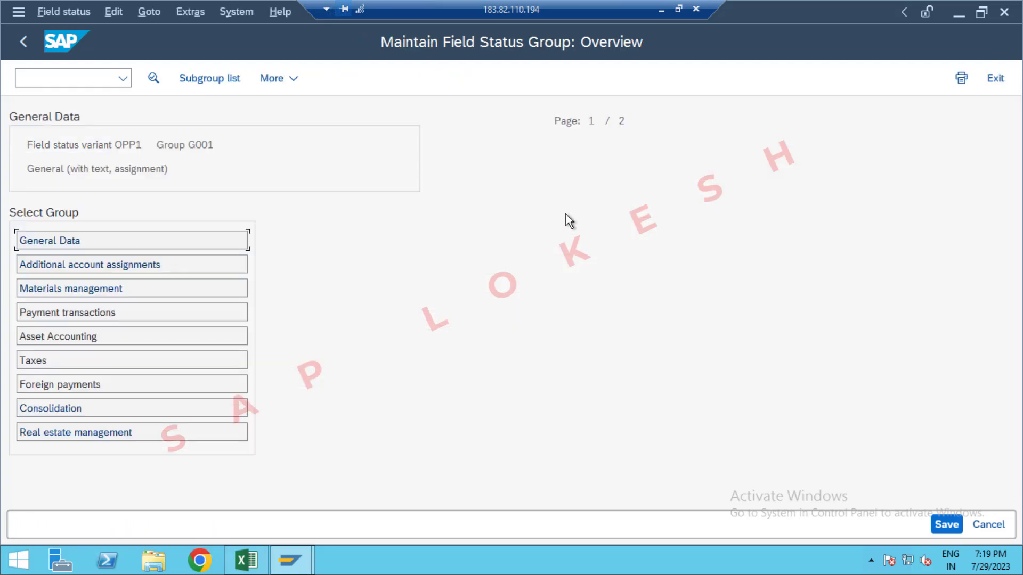
double_click(216, 240)
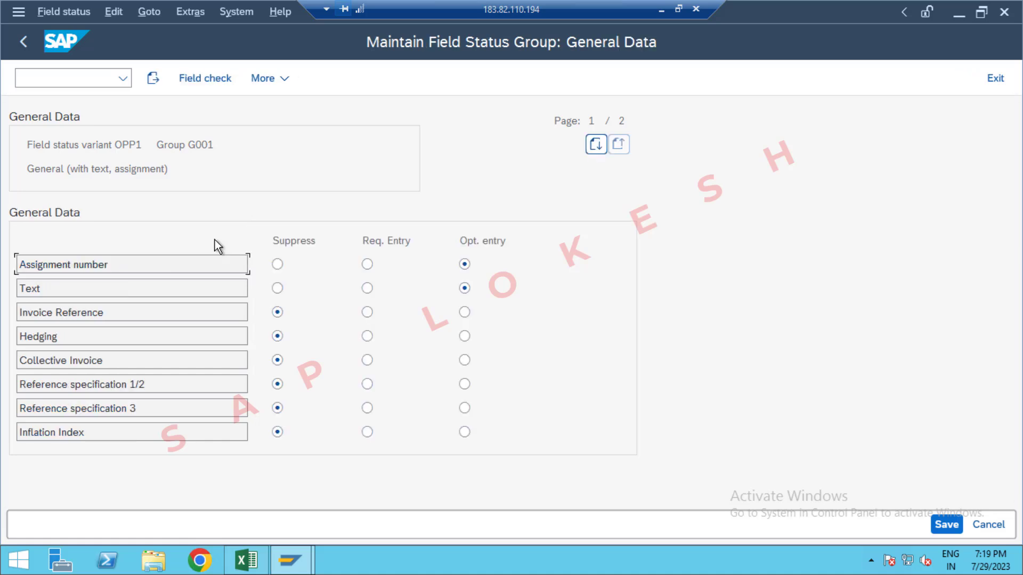
click(367, 288)
click(367, 264)
click(945, 525)
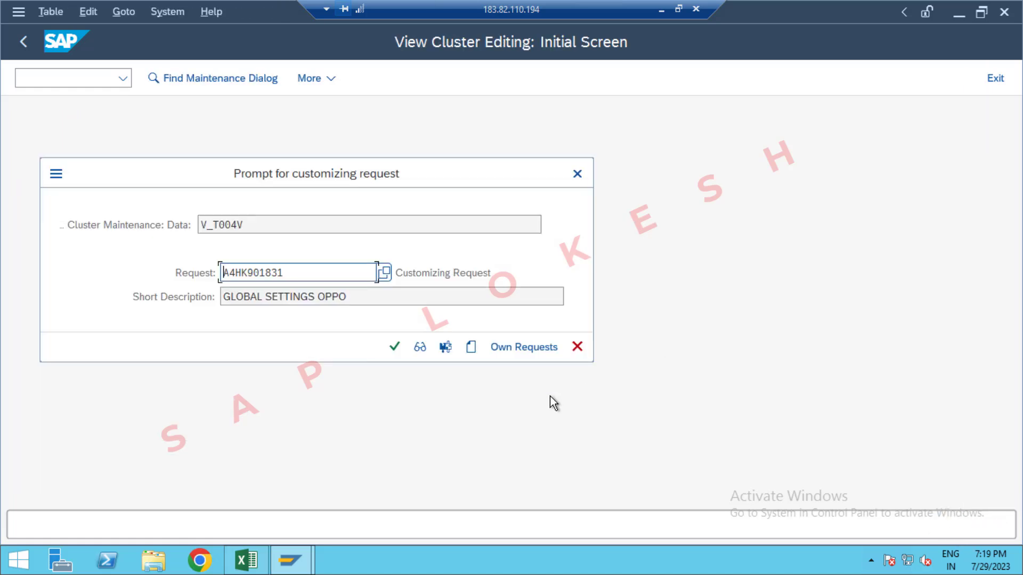
click(394, 346)
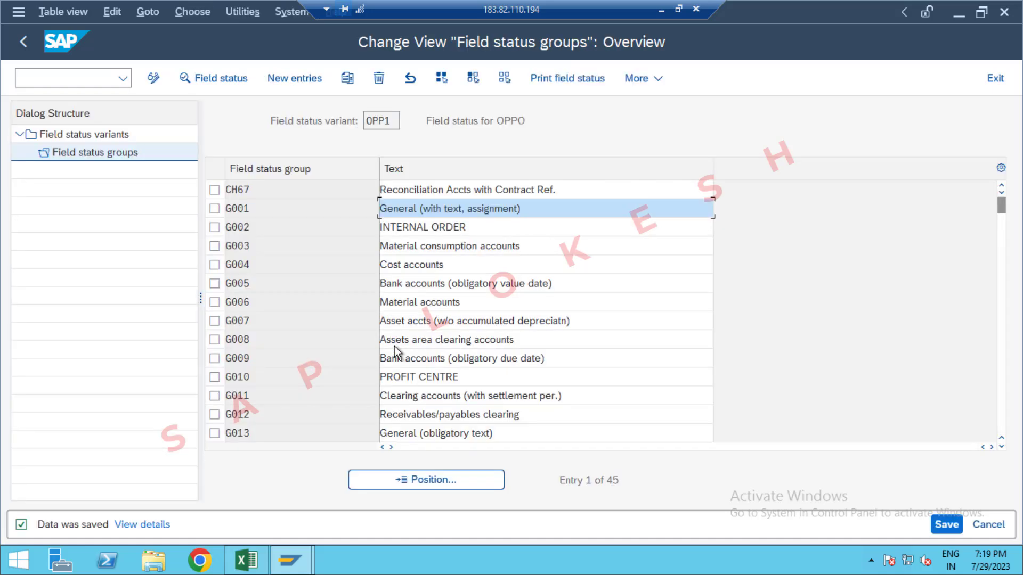
Step: View the additional account assignment field statuses of group G001, and exit to the SAP Easy Access screen
double_click(548, 207)
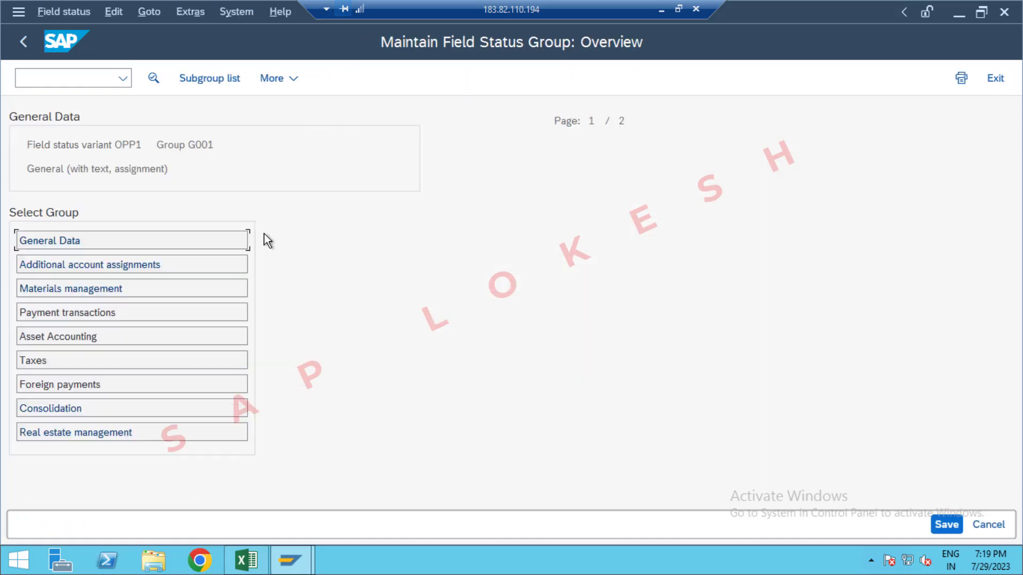
double_click(172, 266)
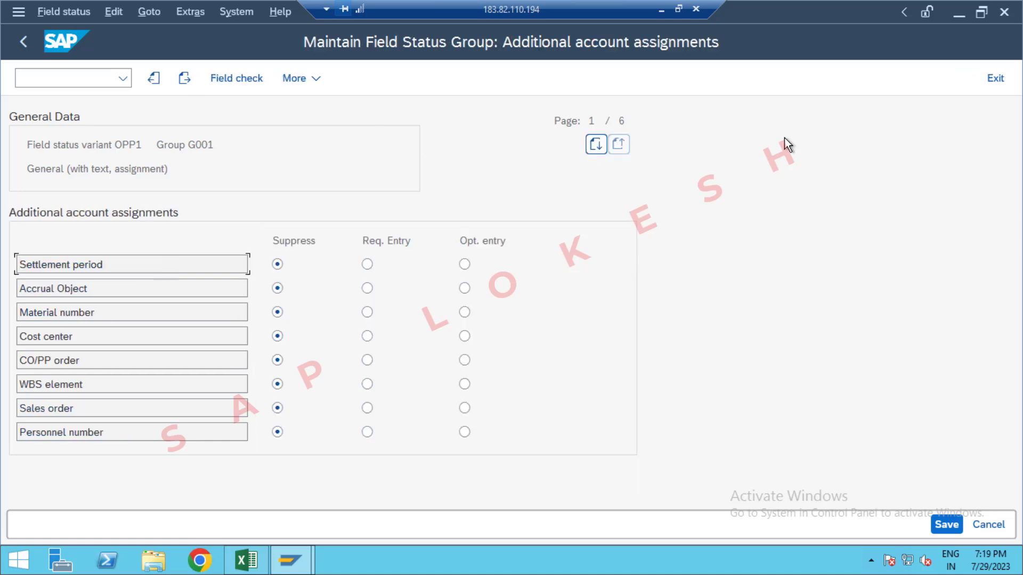
click(990, 78)
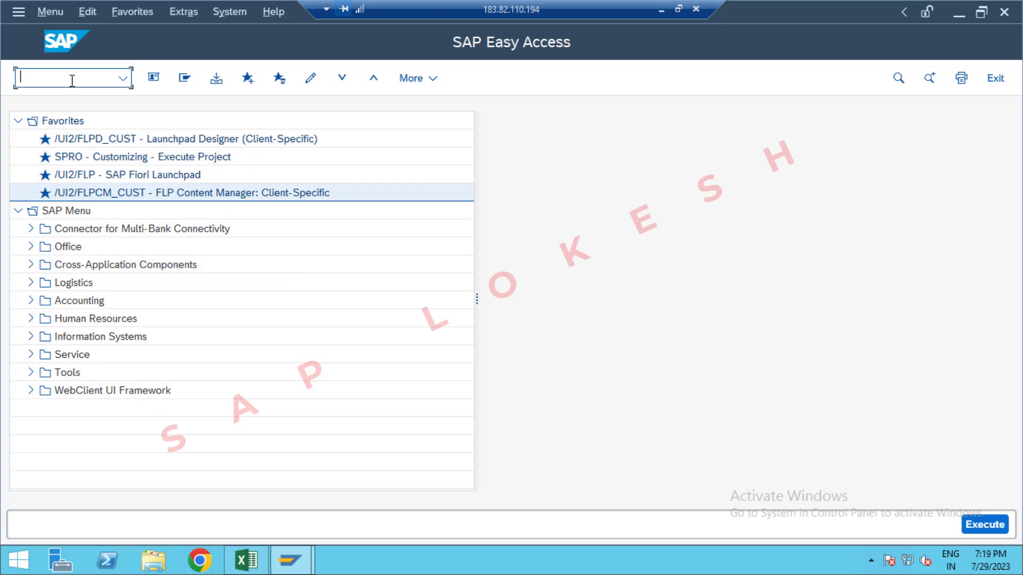
Step: Check the field status variant transaction code in Excel, and reopen transaction OBC4 in SAP
key(alt+Tab)
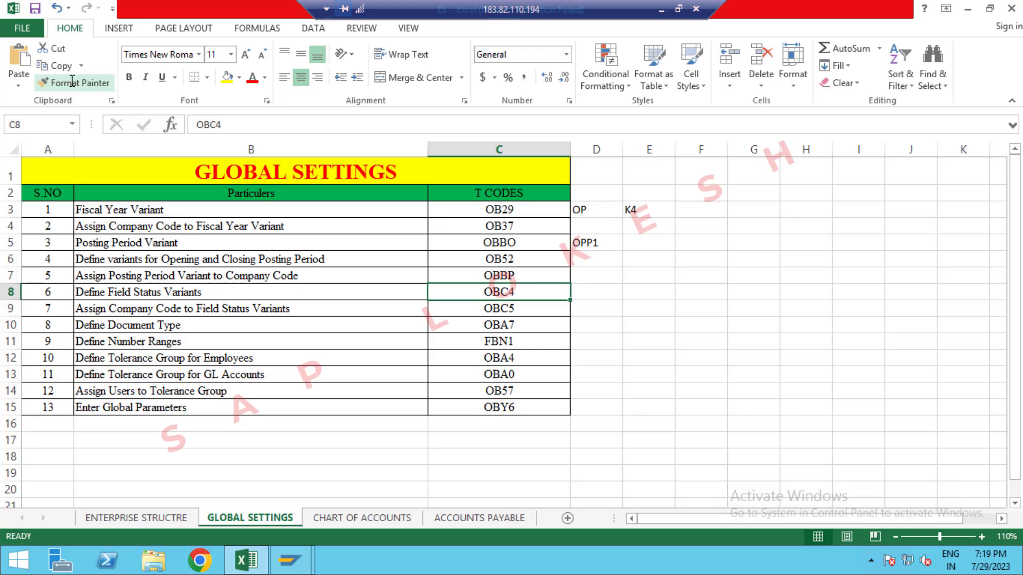
key(alt+Tab)
text(O)
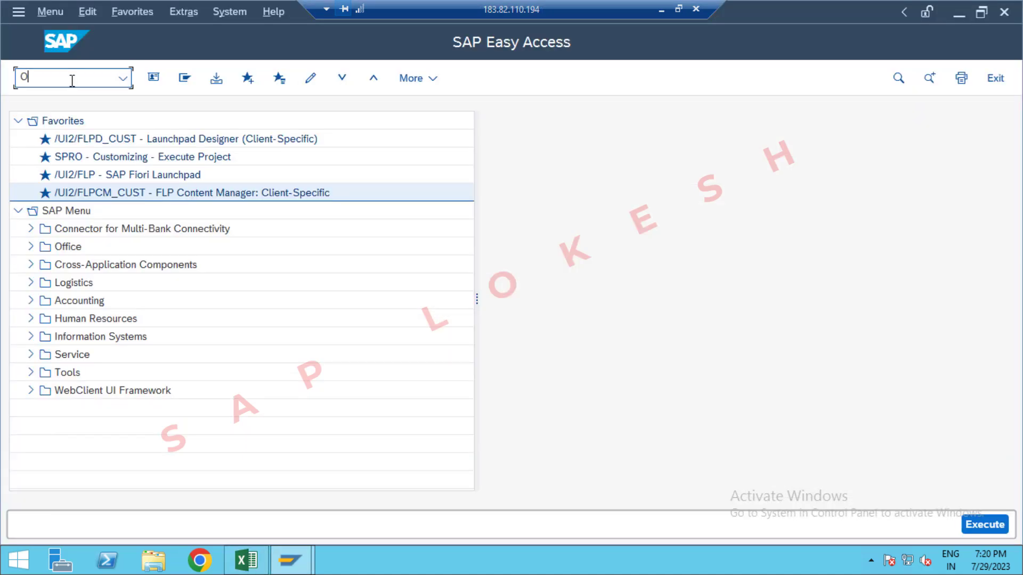
text(BC4)
key(Return)
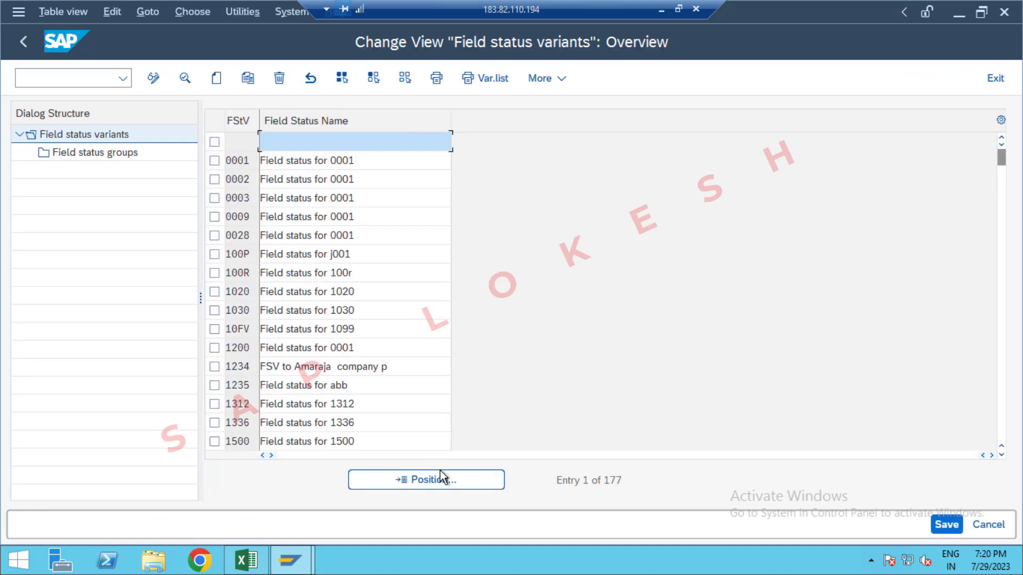
Step: Position the field status variant list at the OPP entries to find the OPPO variant
click(442, 476)
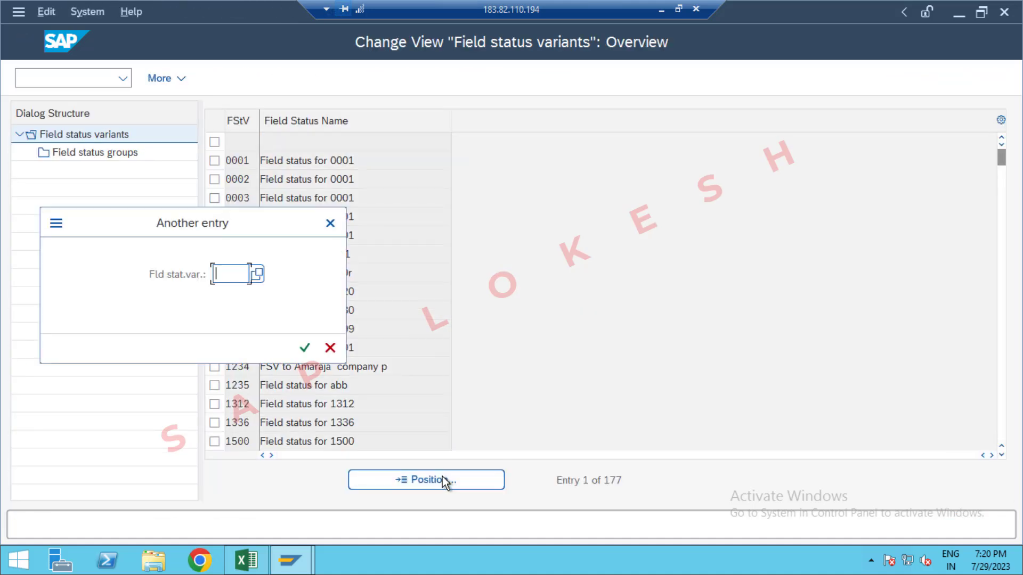
text(OPP)
key(Return)
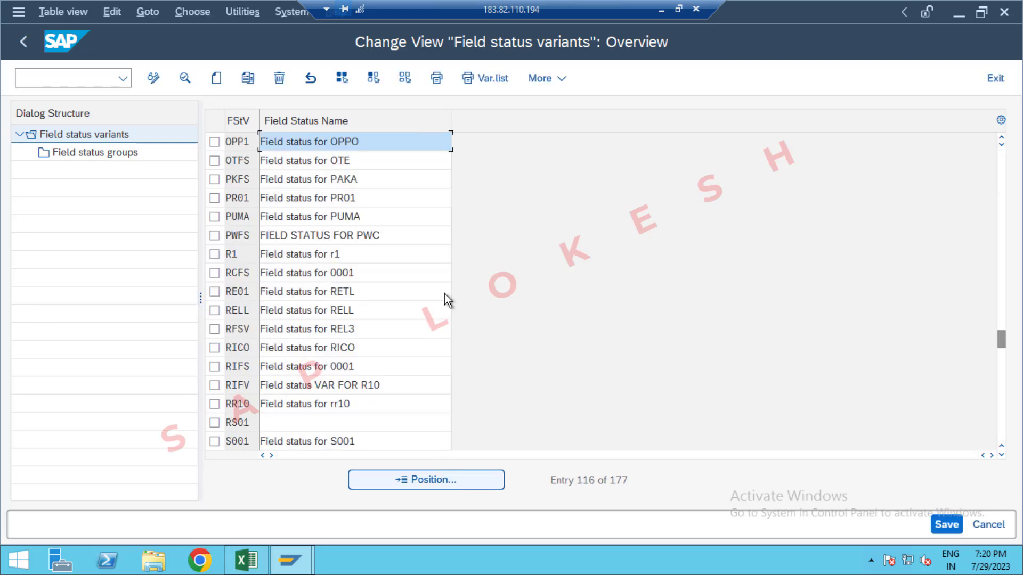
Step: Make Value date a required entry in the payment transactions of variant OPP1's group G001, and save under the GLOBAL SETTINGS OPPO request
click(214, 142)
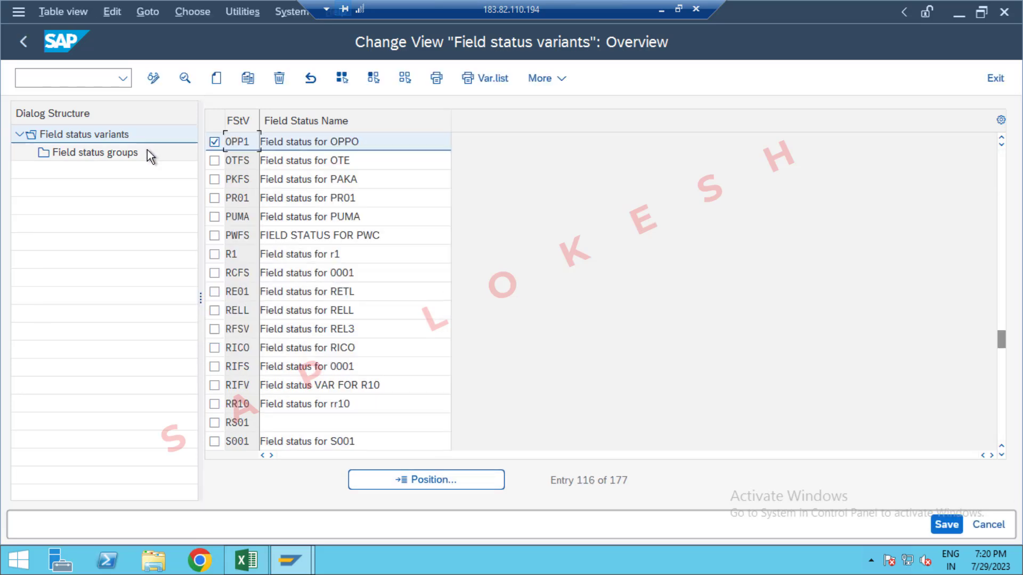
double_click(125, 153)
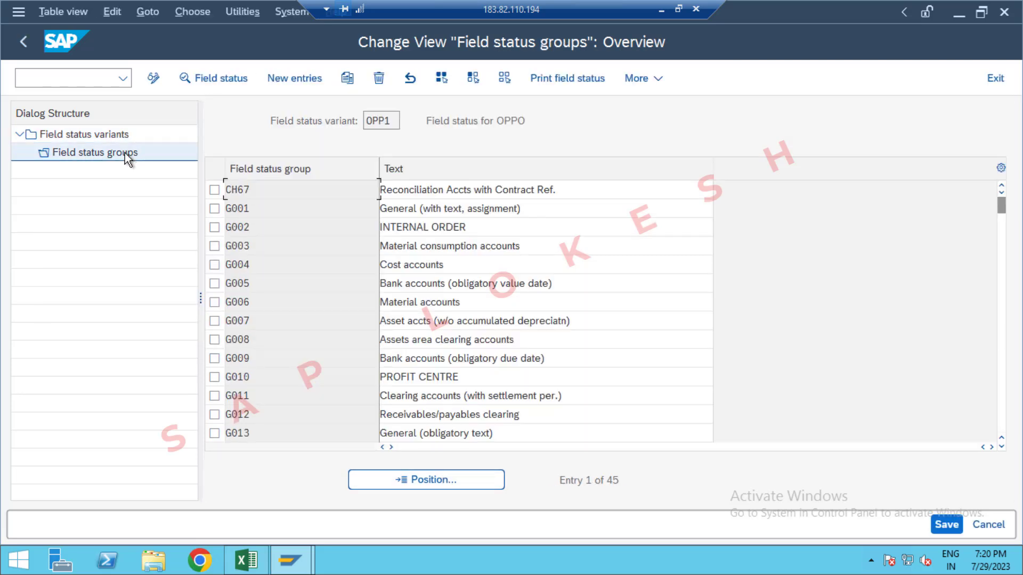
double_click(548, 210)
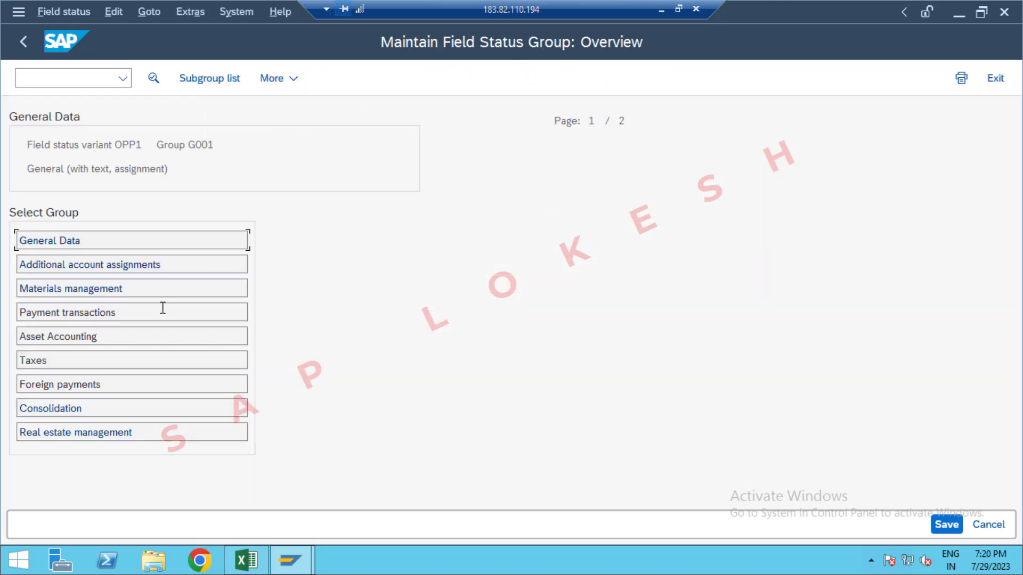
double_click(163, 312)
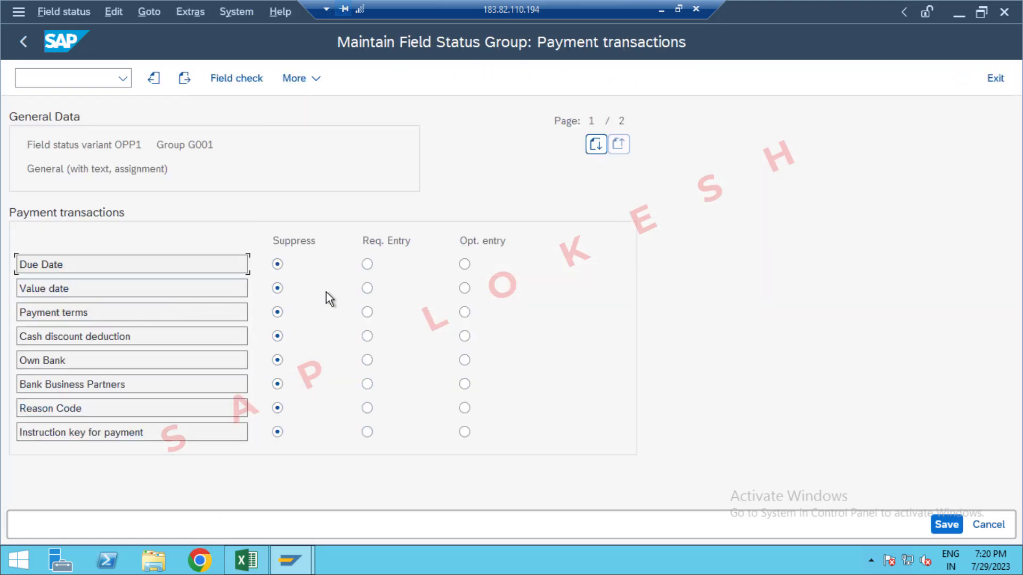
click(367, 288)
click(947, 524)
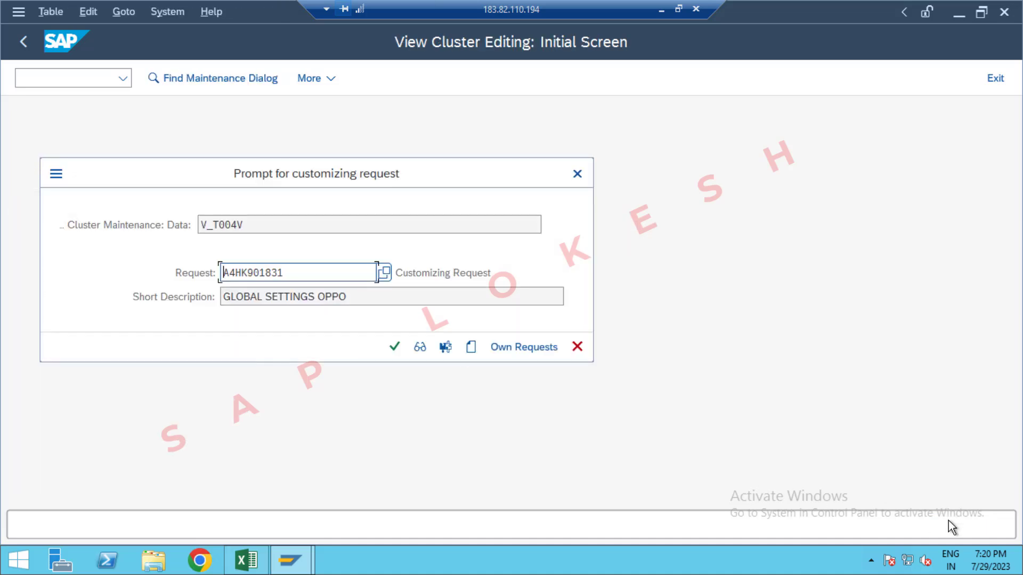
click(395, 349)
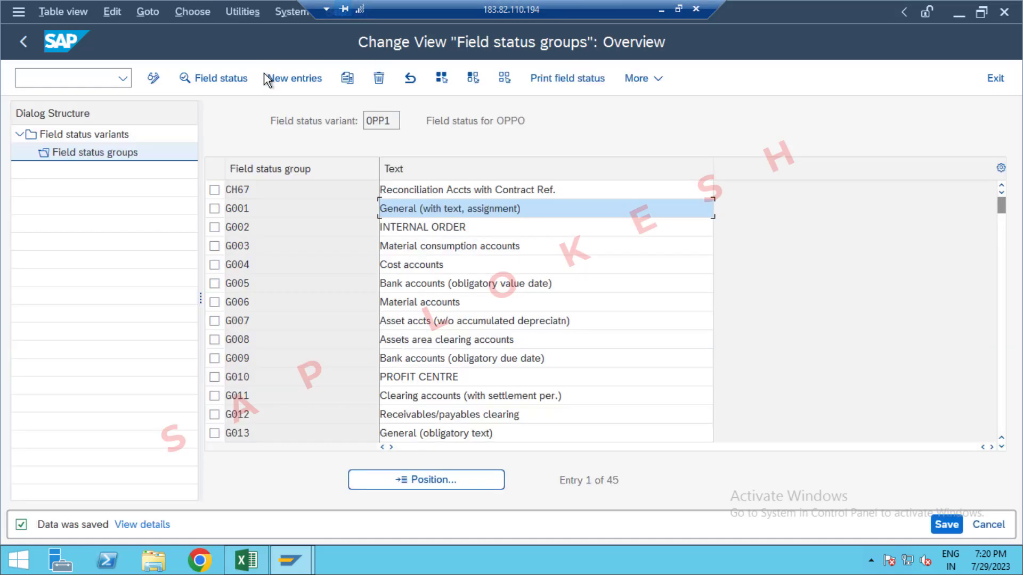
click(945, 526)
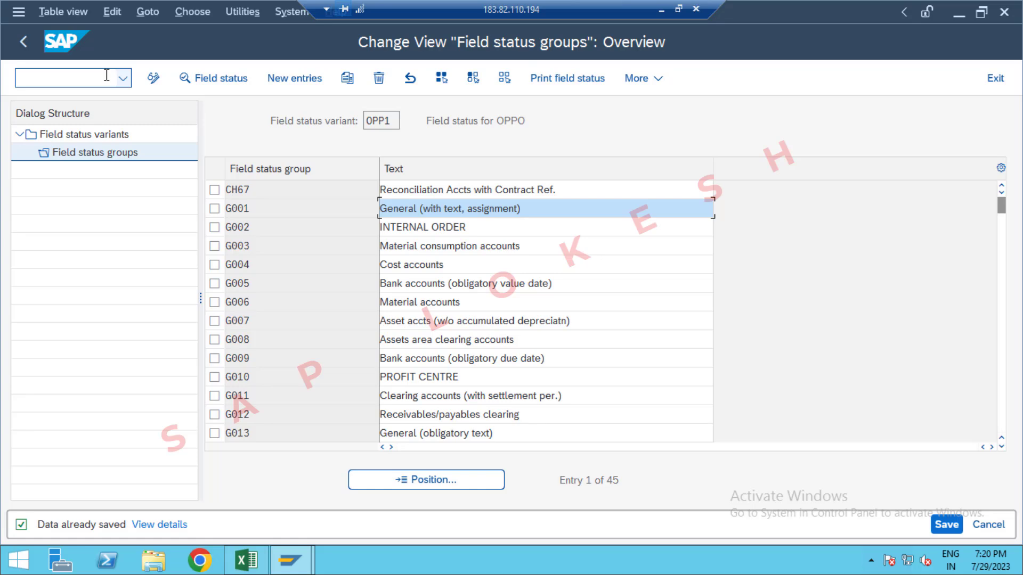
Step: Switch to the Excel global settings sheet and record OPP1 in cell D8 beside the Define Field Status Variants code
key(alt+Tab)
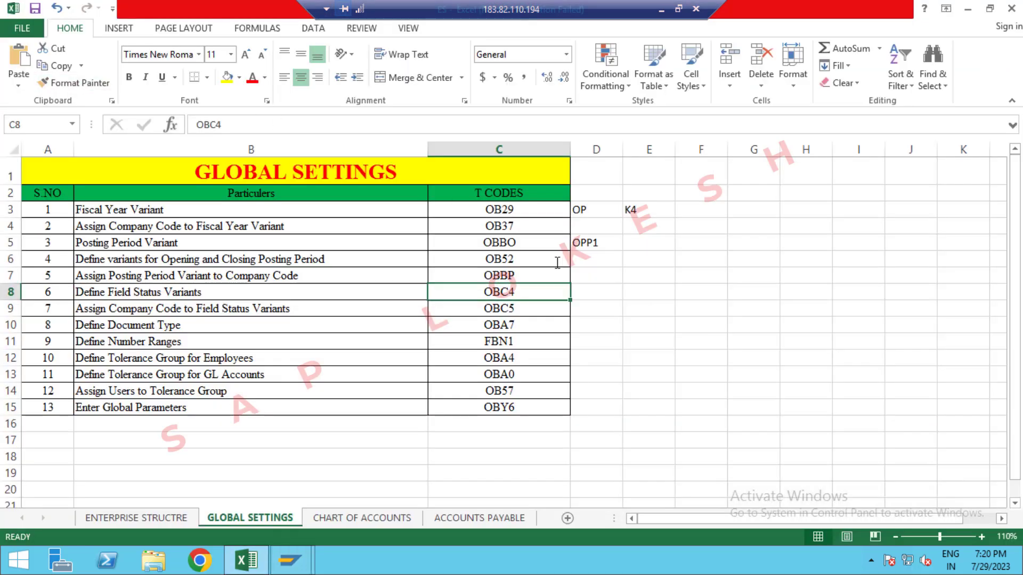
click(590, 293)
text(OPP1)
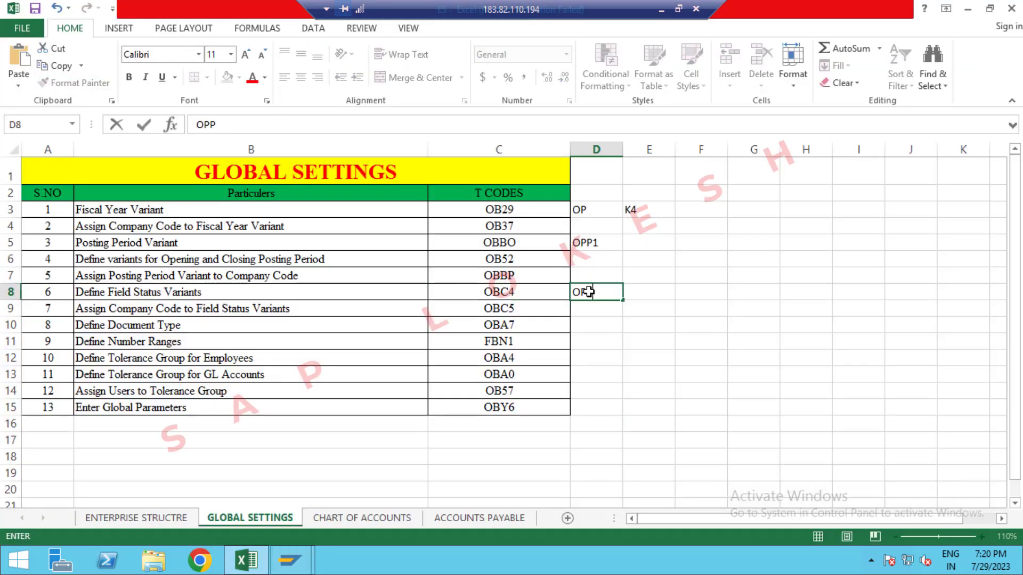
click(598, 311)
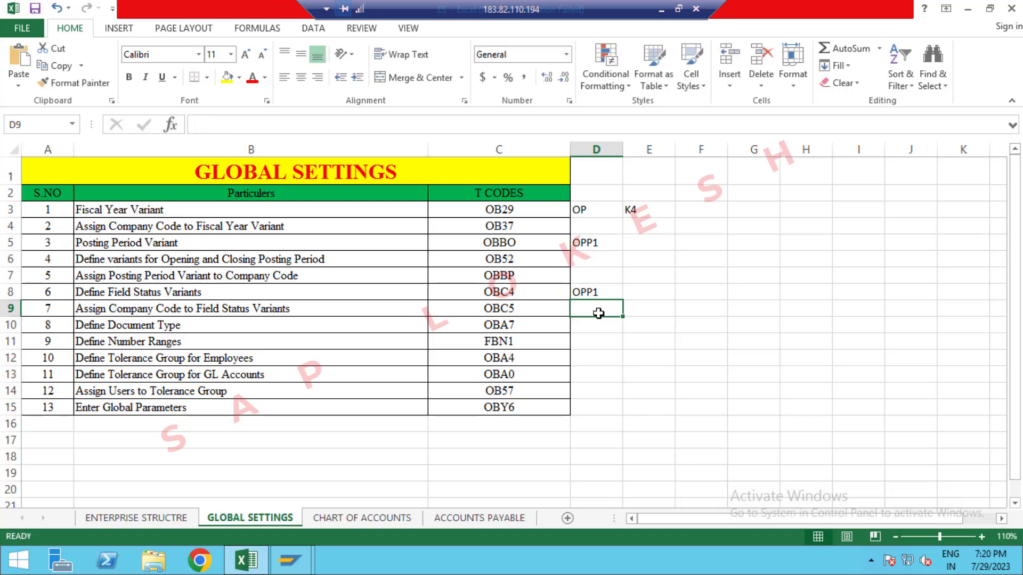
Step: Switch to SAP, open transaction OBC5, and position the company code list at OPP1
key(alt+Tab)
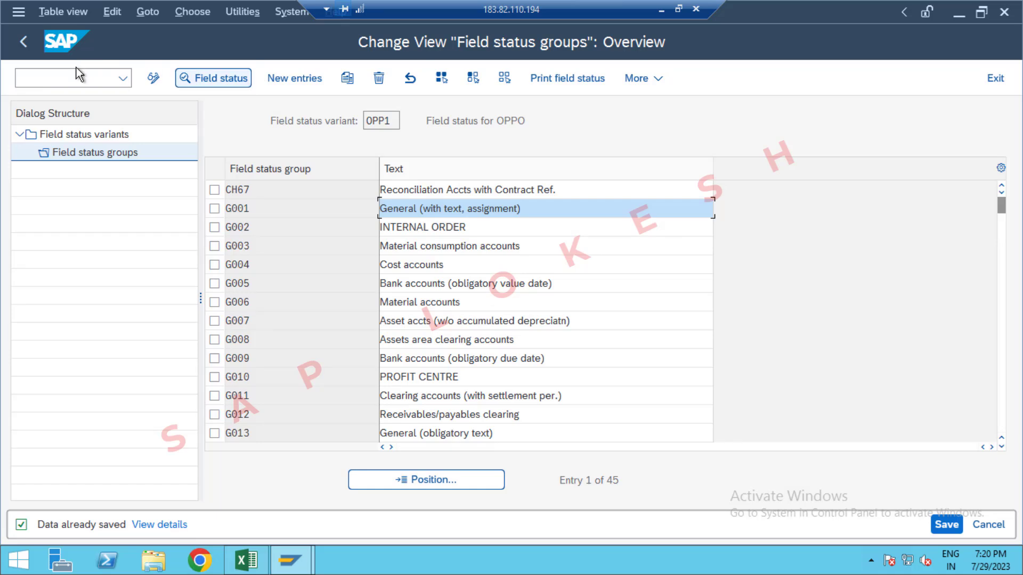
click(83, 82)
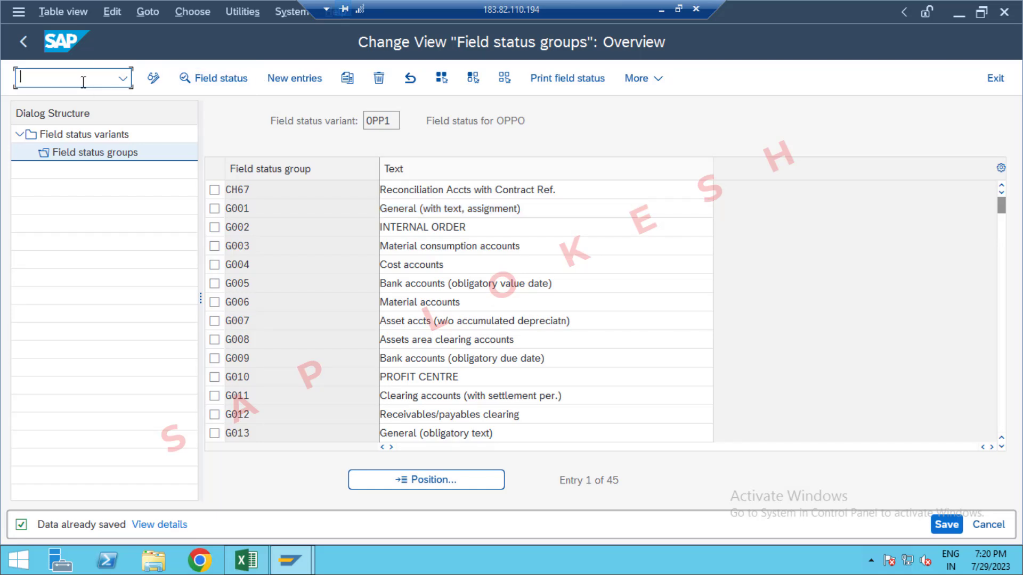
text(/NOBC5)
key(Return)
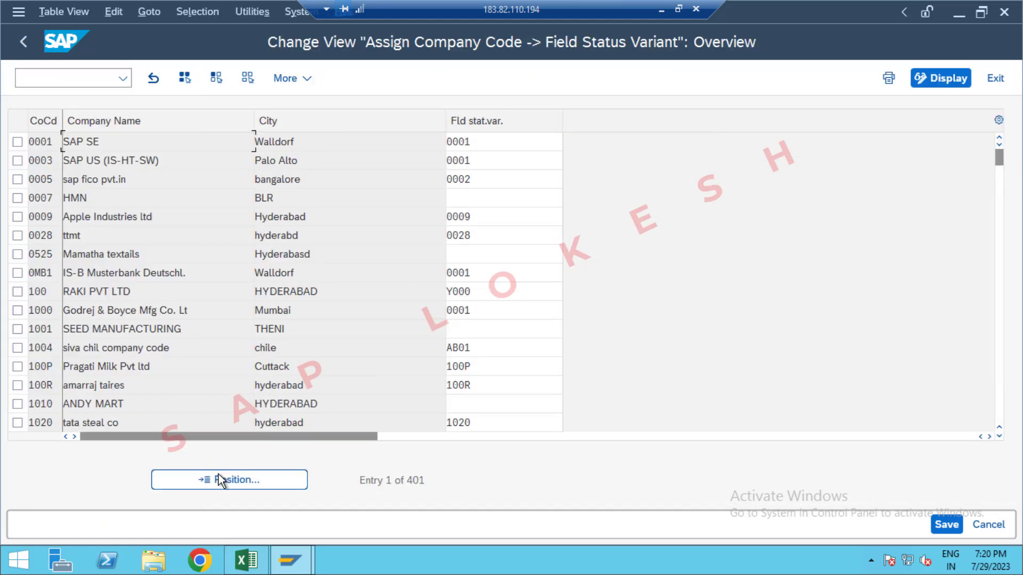
click(231, 482)
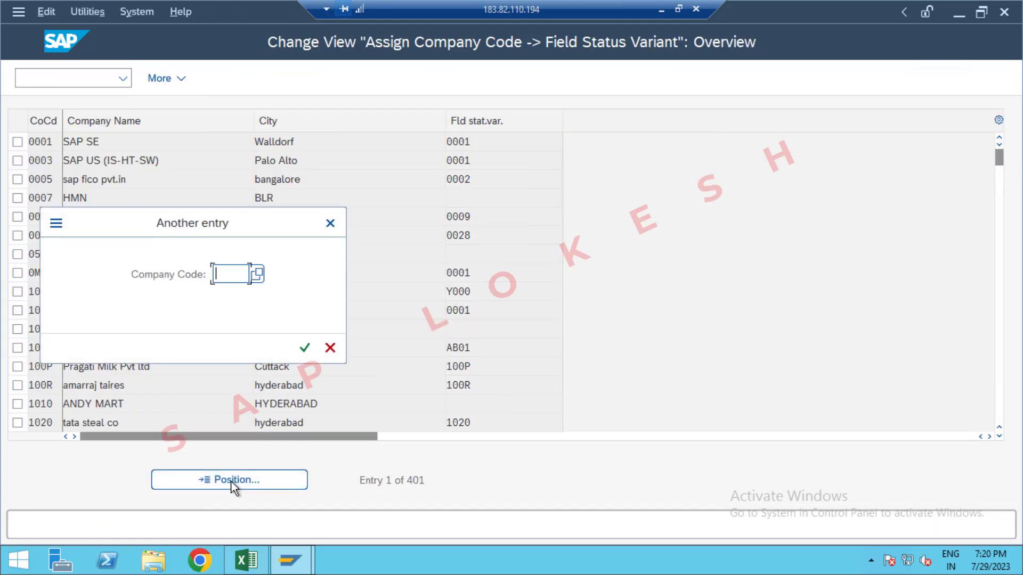
text(OPP1)
key(Return)
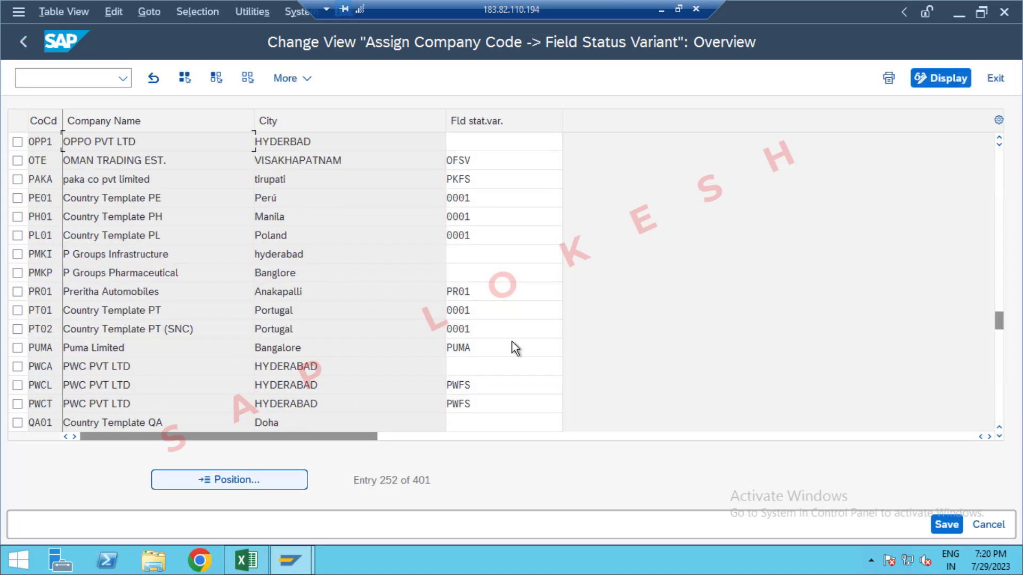
Step: Assign field status variant OPP1 to company code OPP1, and save under the GLOBAL SETTINGS OPPO request
click(480, 145)
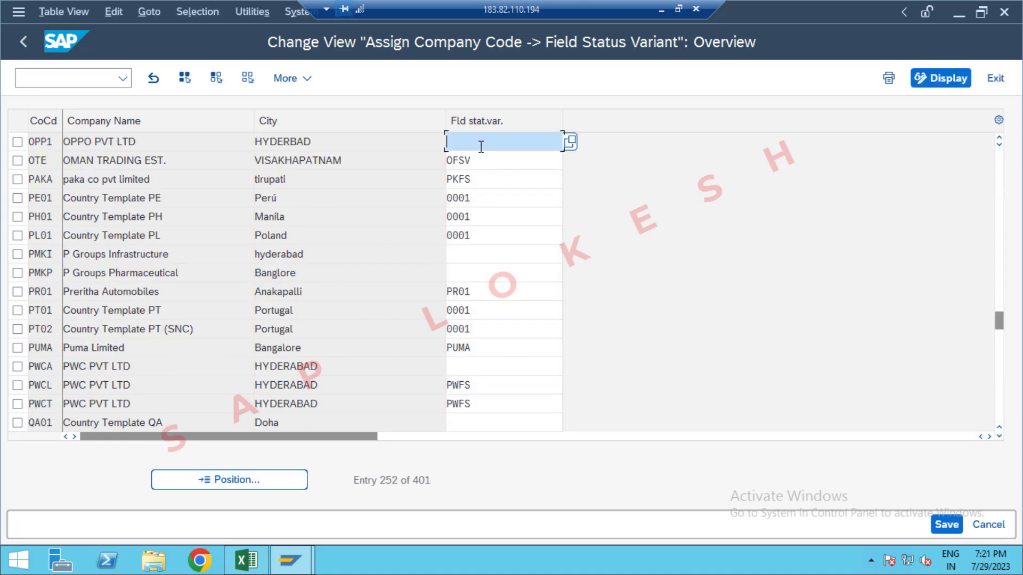
text(OPP1)
key(Down)
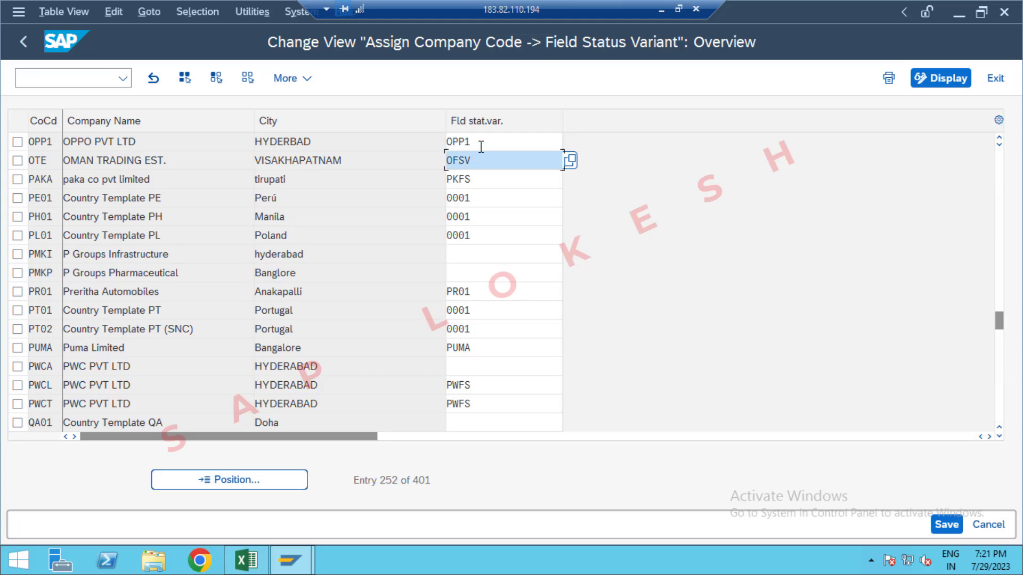
click(951, 528)
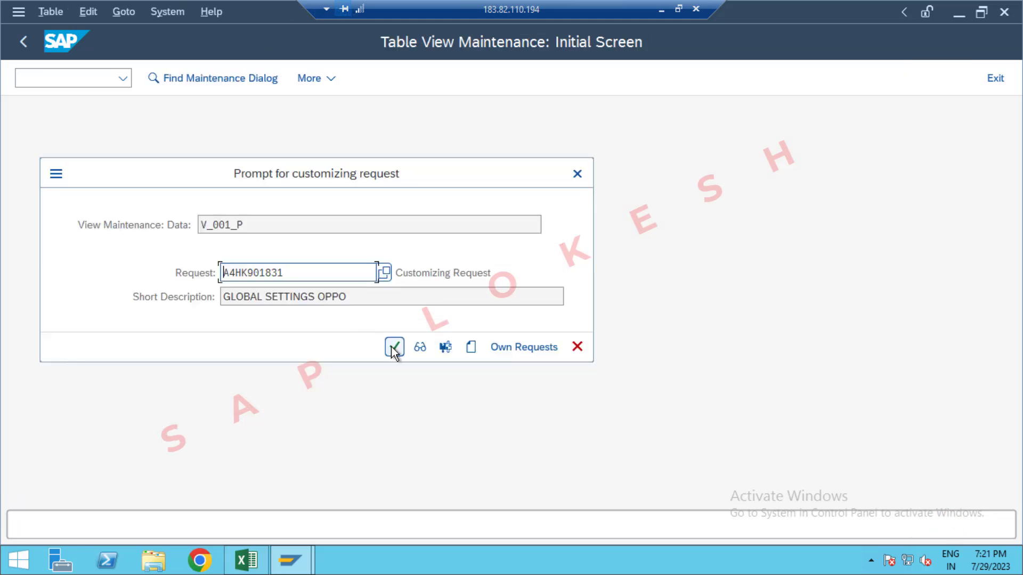
click(394, 348)
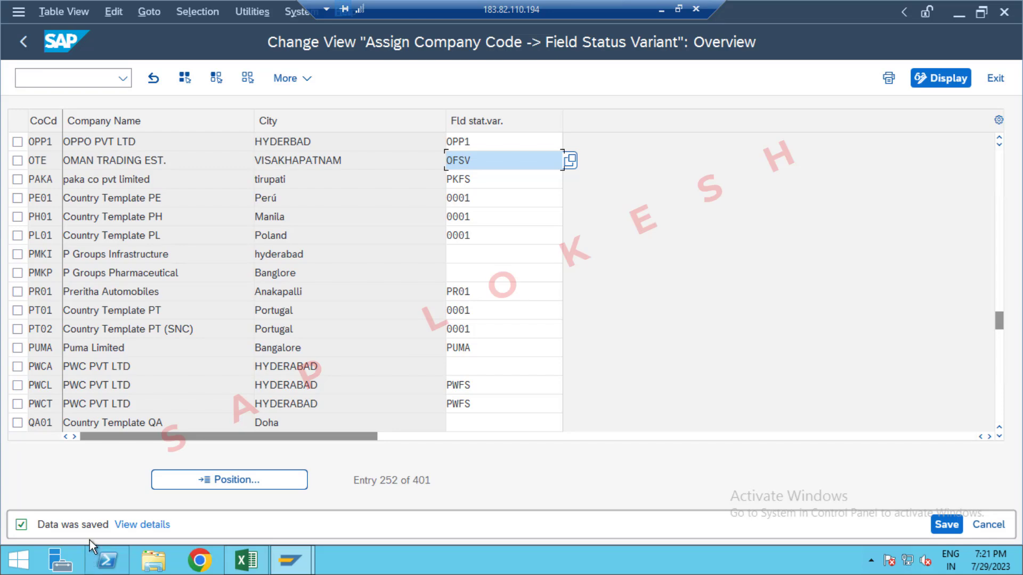
Step: Check the Define Document Type transaction code in Excel, and open transaction OBA7 in SAP
key(alt+Tab)
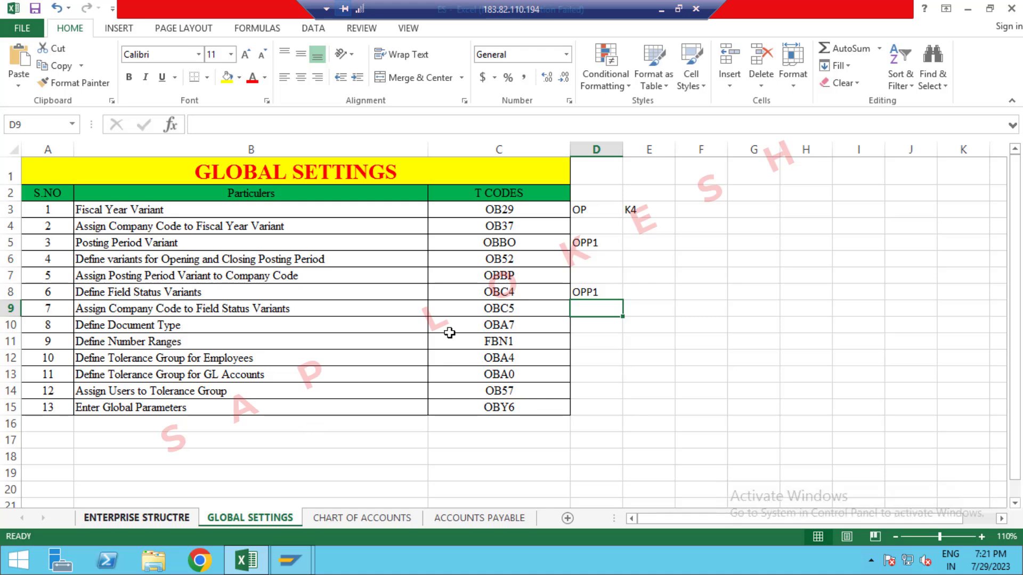
click(514, 327)
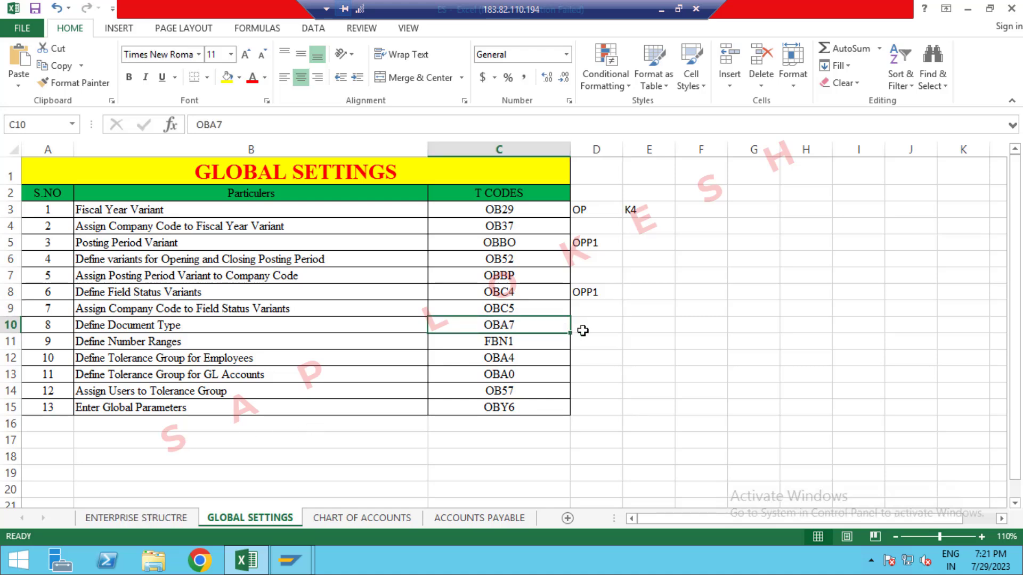
key(alt+Tab)
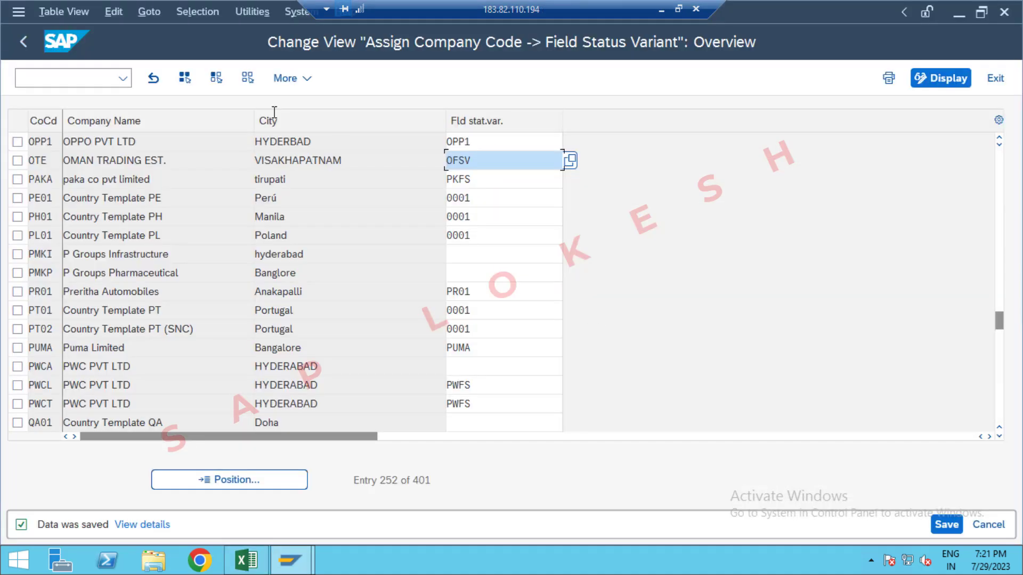
click(73, 76)
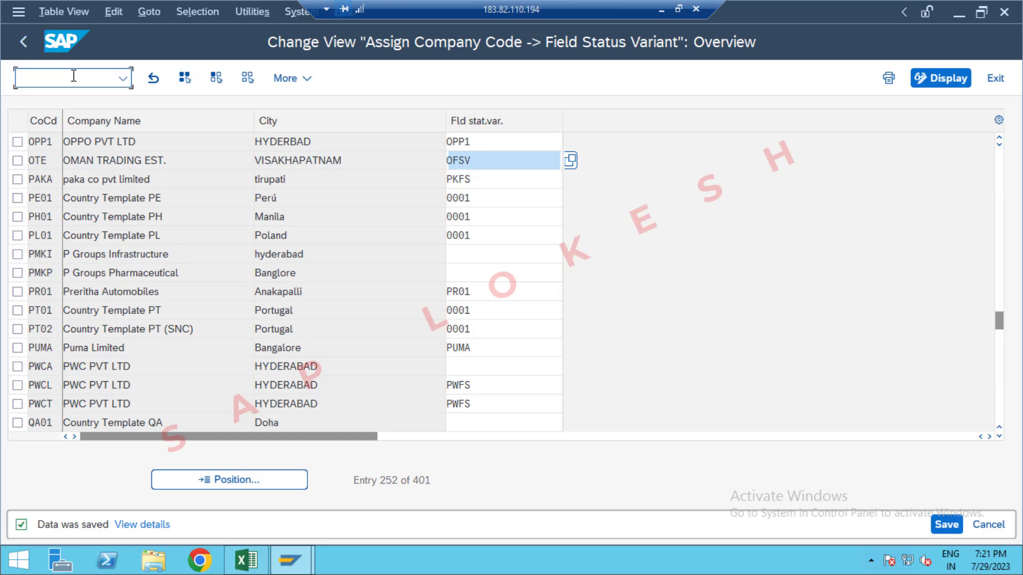
text(/)
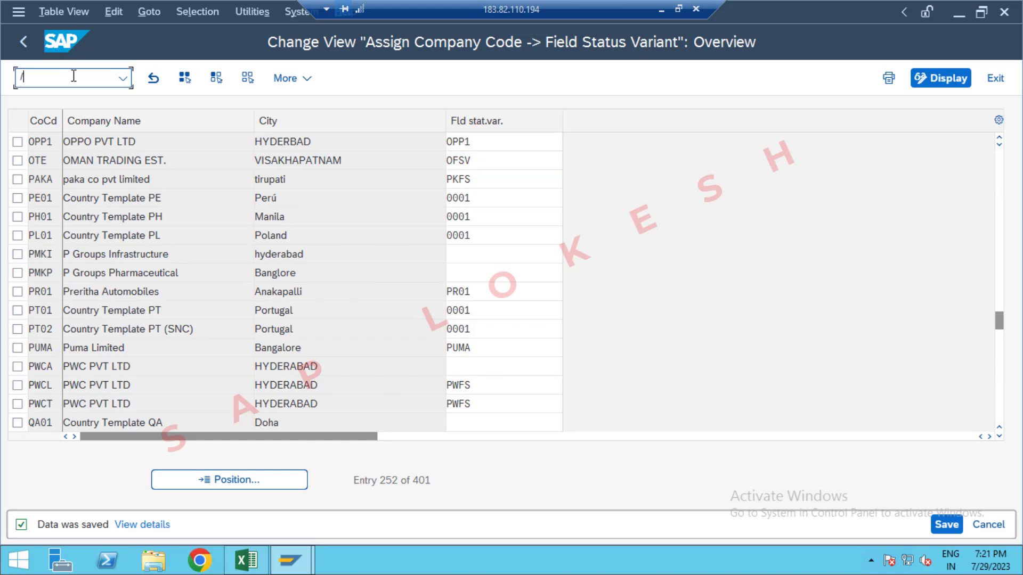
text(NOBA7)
key(Return)
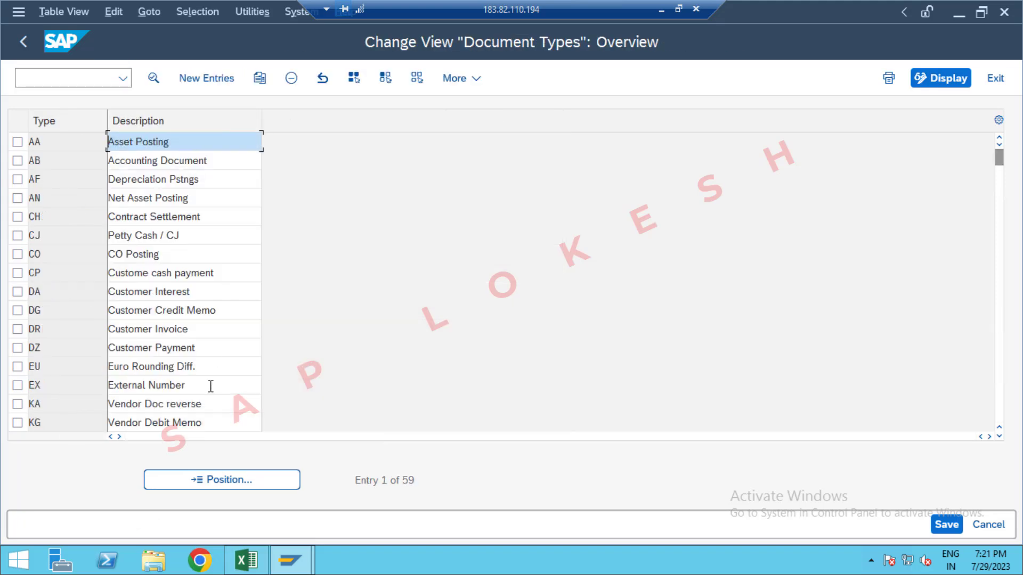
Step: Position the document type list at KR and open the details of the Vendor Invoice type
click(247, 481)
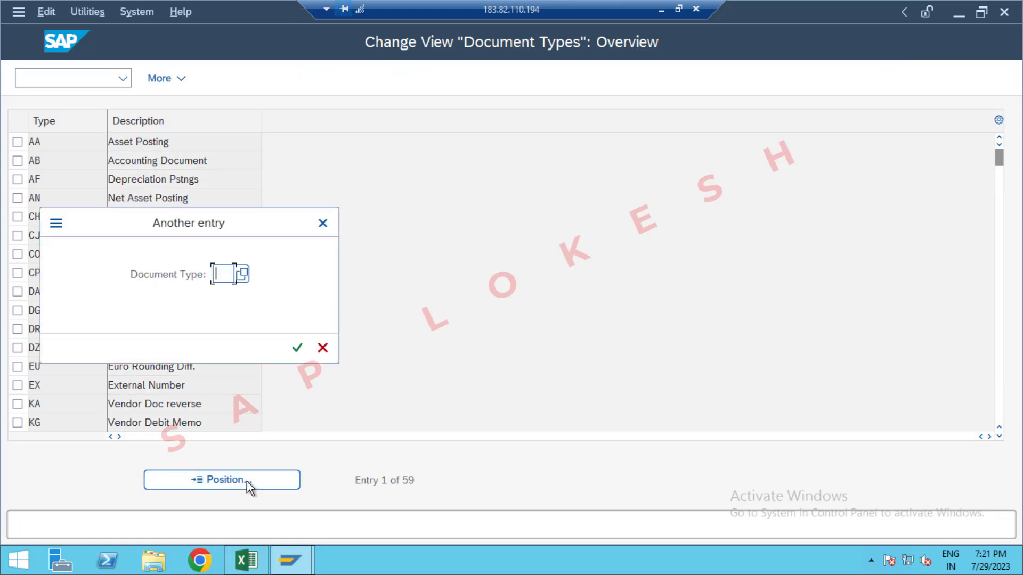
text(KR)
key(Return)
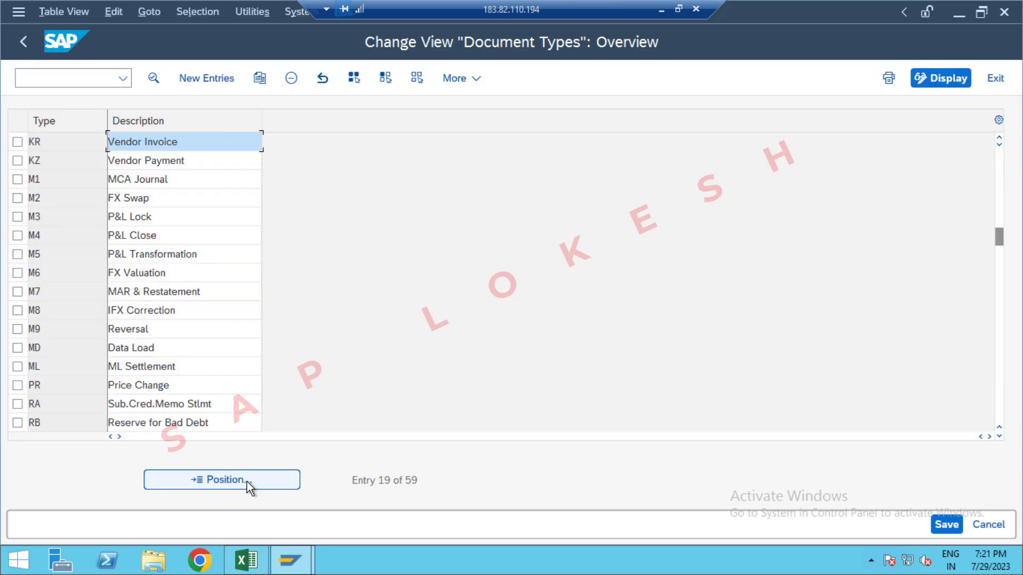
double_click(223, 142)
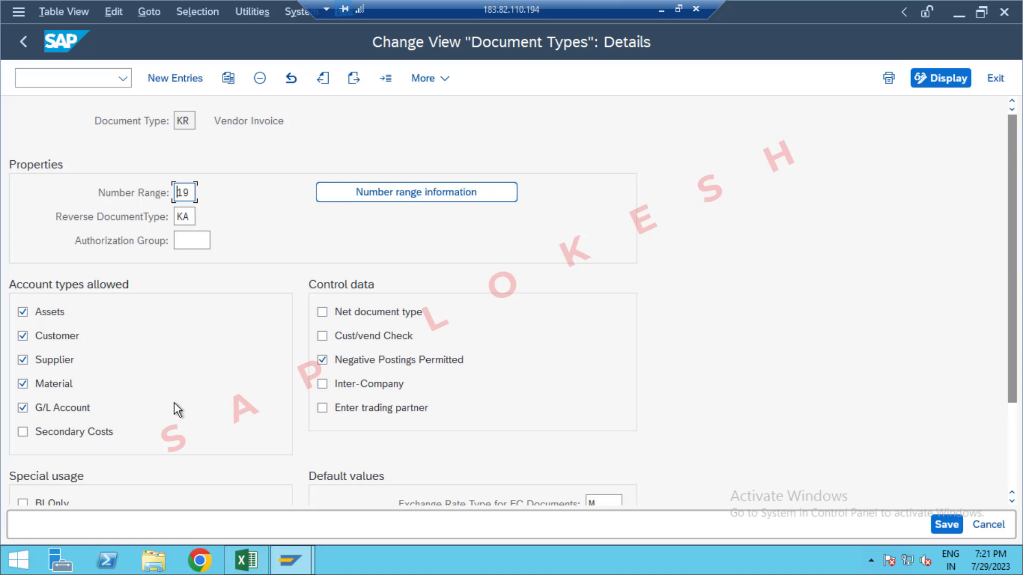
Step: Go to the number range information of document type KR and open the intervals of company code OPP1 for editing
click(405, 195)
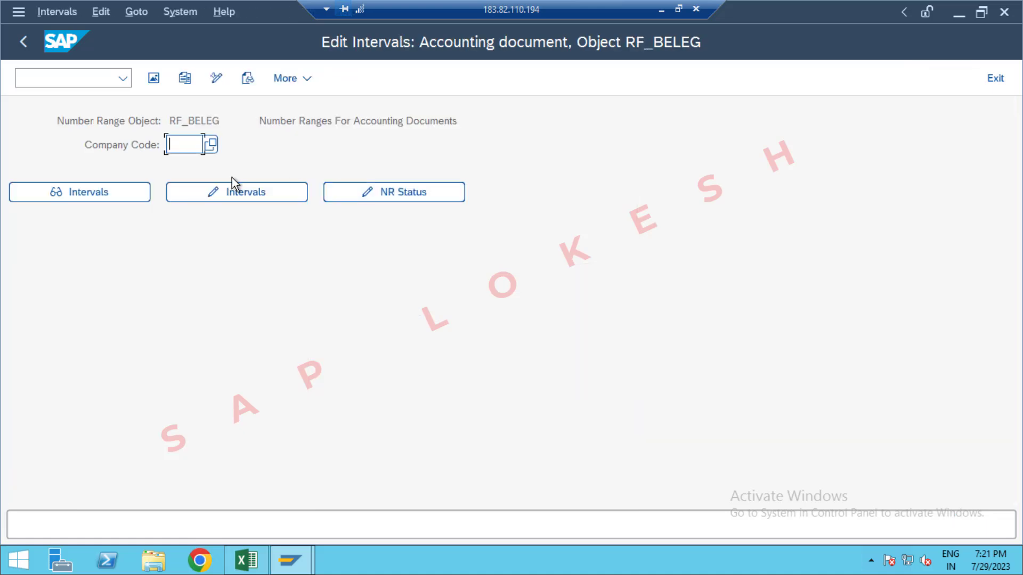
text(0PP1)
click(245, 196)
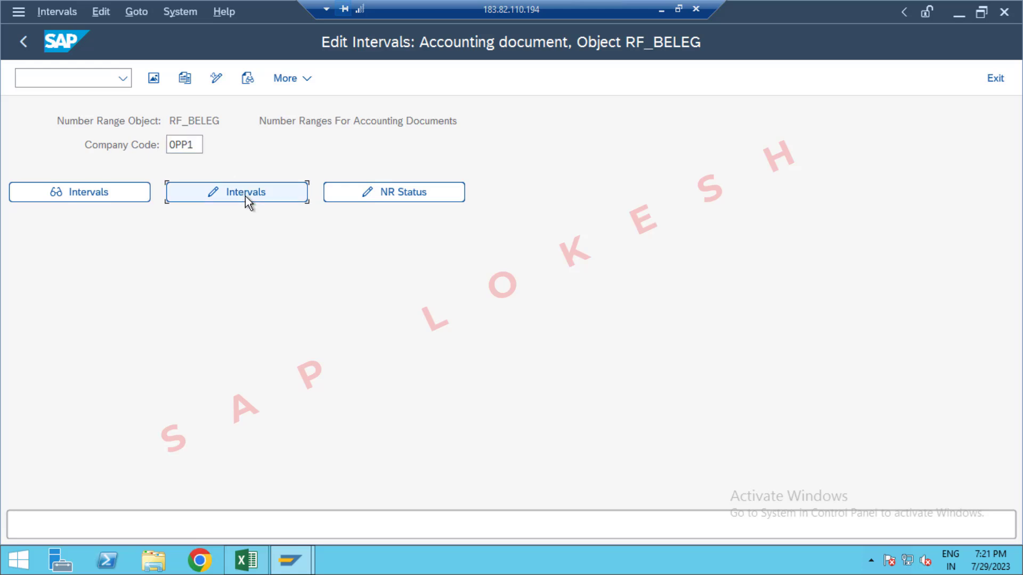
click(245, 196)
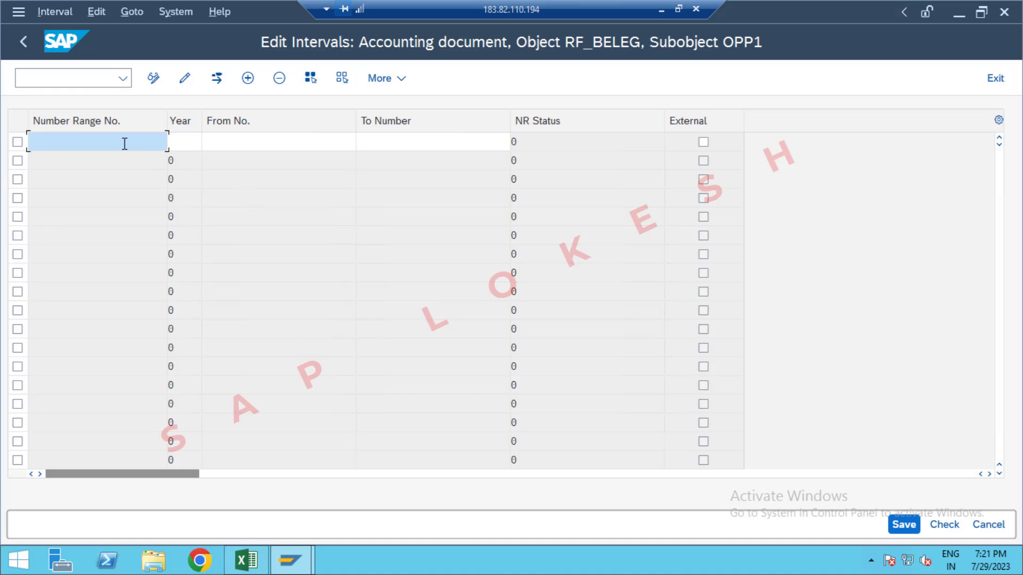
Step: Define number range 19 for year 2023 from 1 to 1000, and save the interval, acknowledging the transport notice
text(19)
key(Tab)
text(2023)
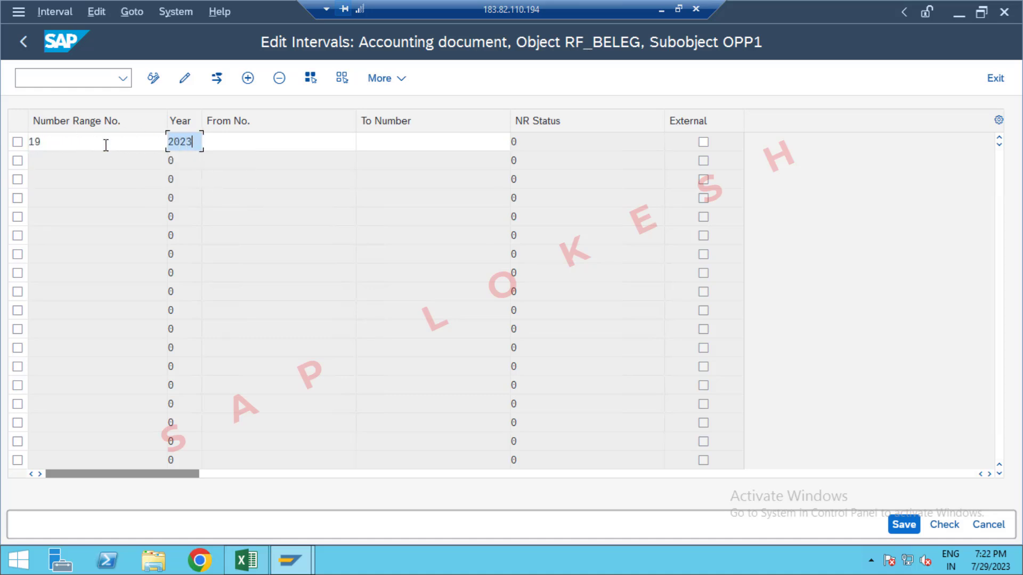
key(Tab)
text(1)
key(Tab)
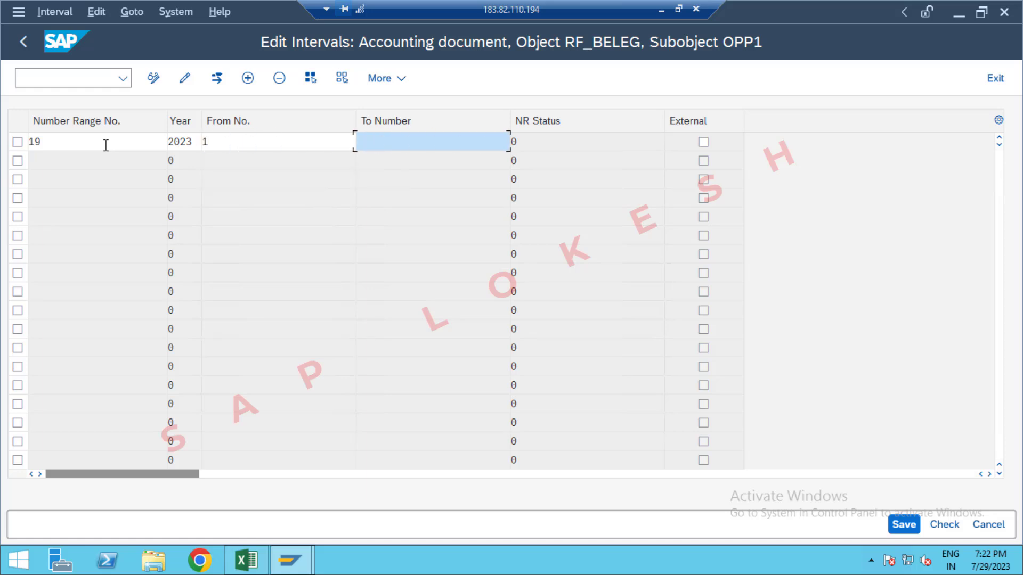
text(1000)
key(Return)
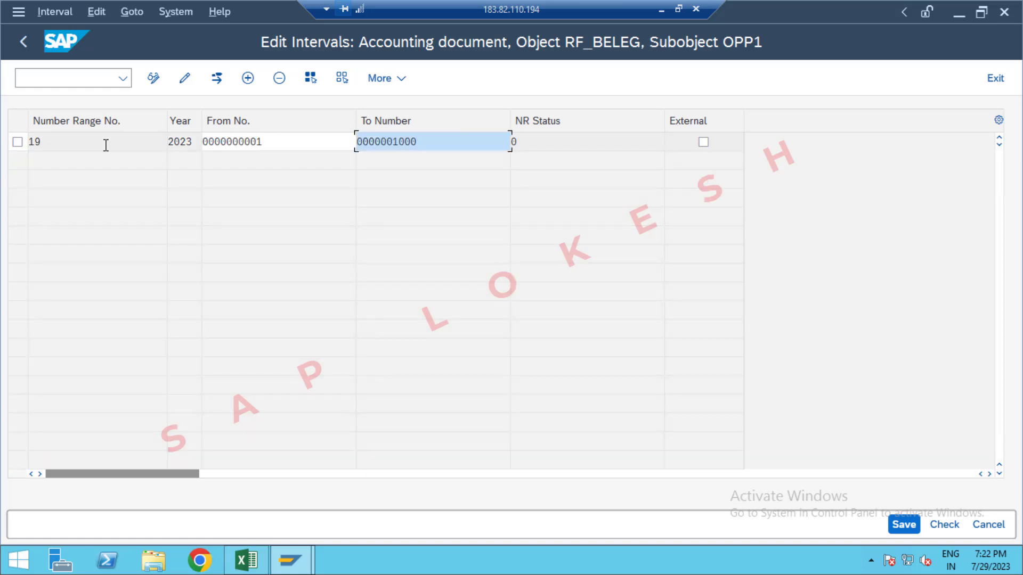
click(901, 525)
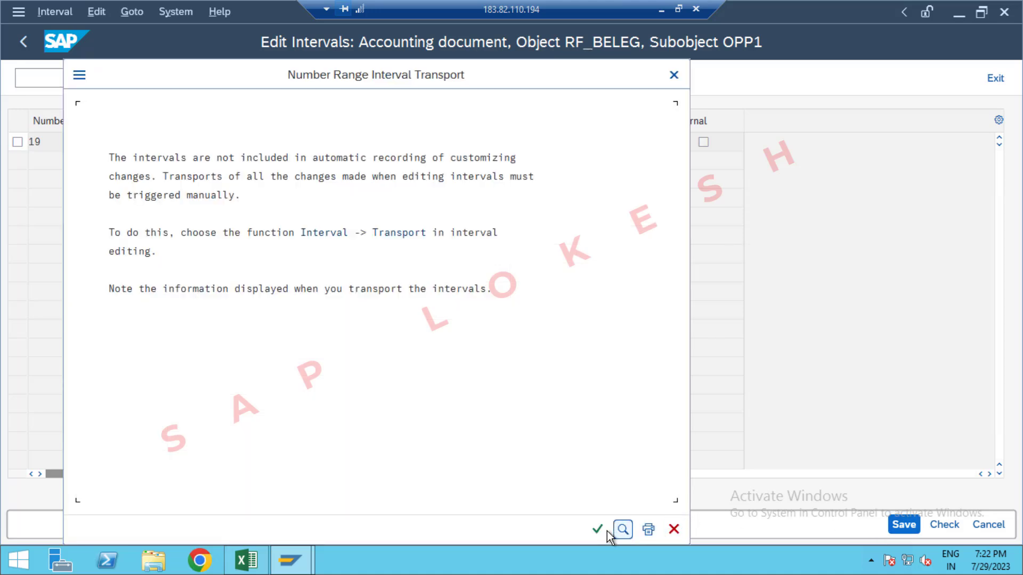
click(598, 529)
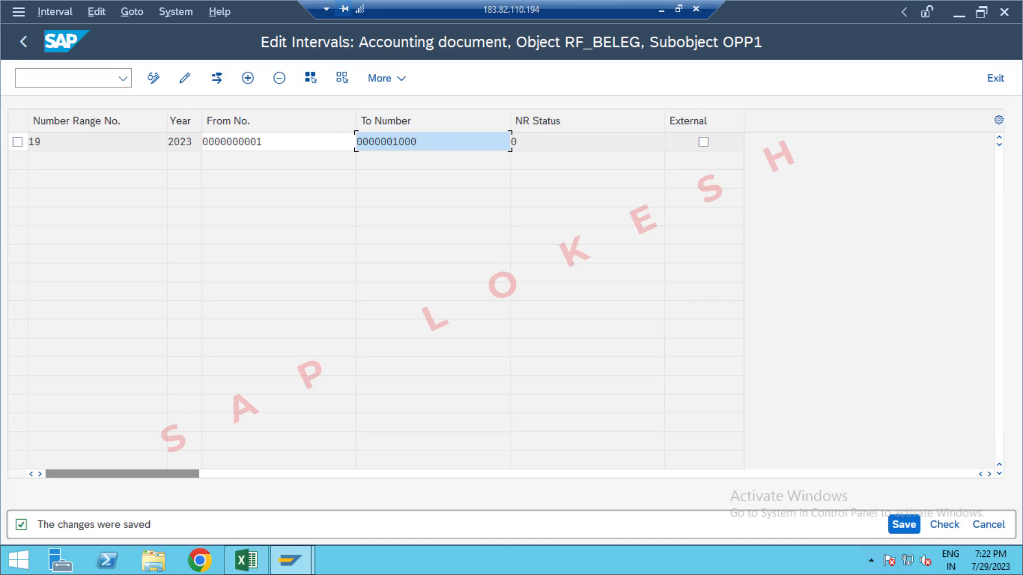
Step: Leave interval editing and the KR document type details, and reopen transaction OBA7
click(988, 527)
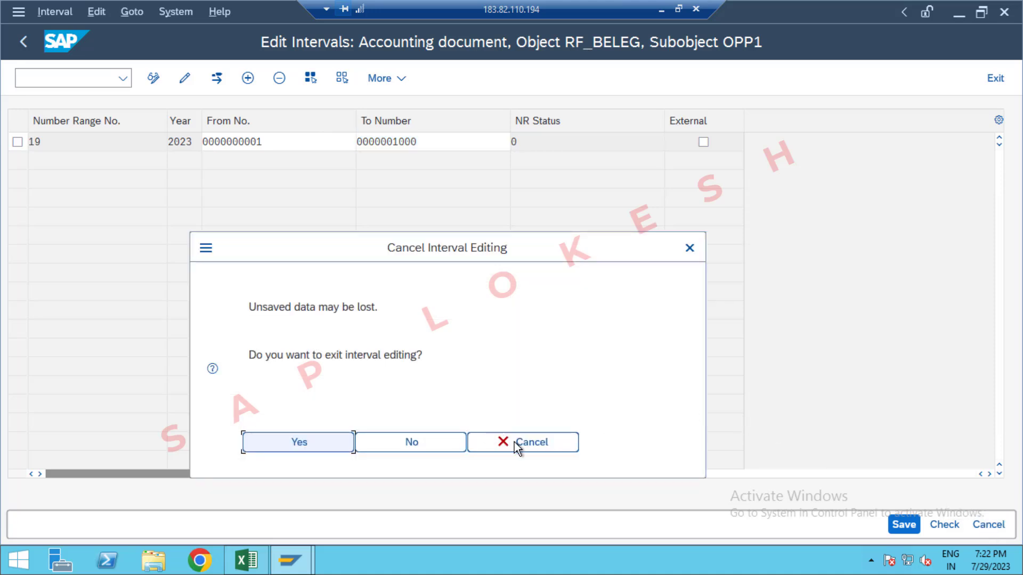
click(525, 446)
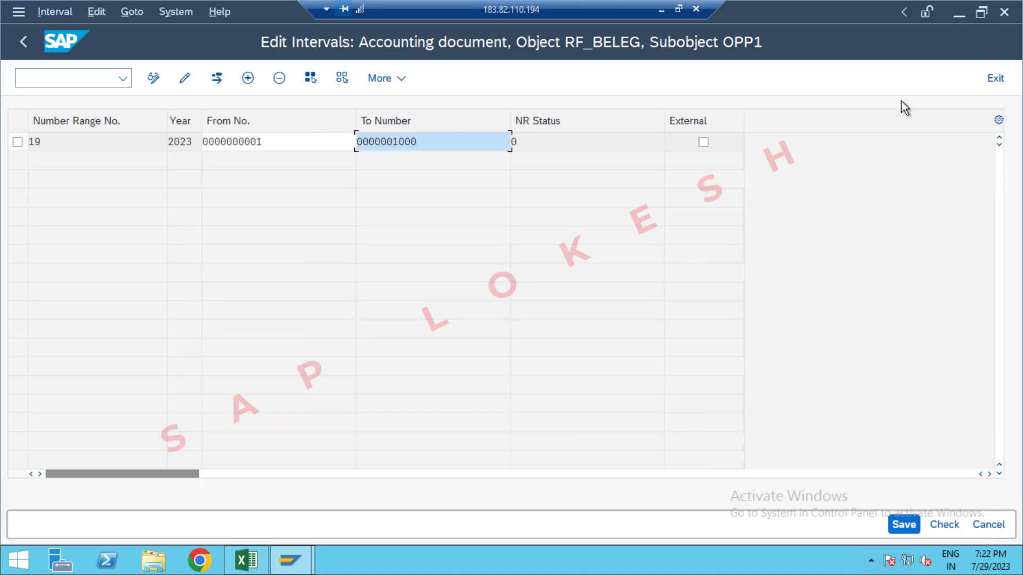
click(994, 81)
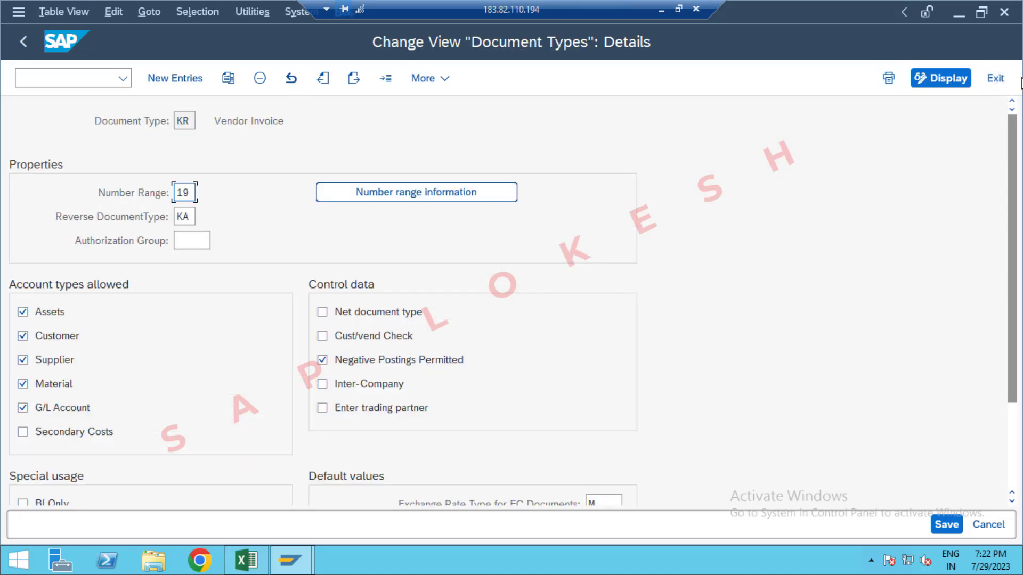
click(995, 79)
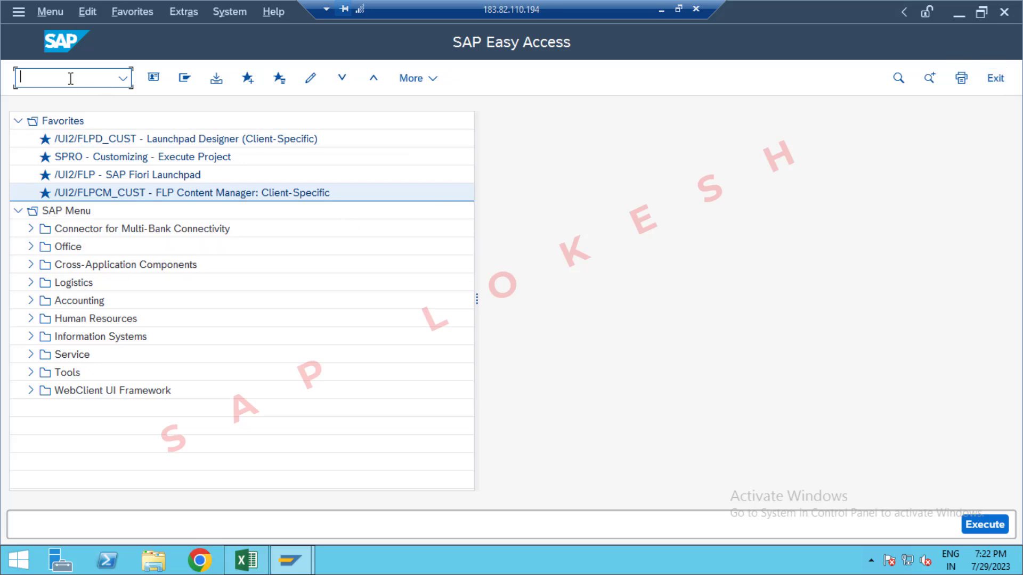
text(OBA7)
key(Return)
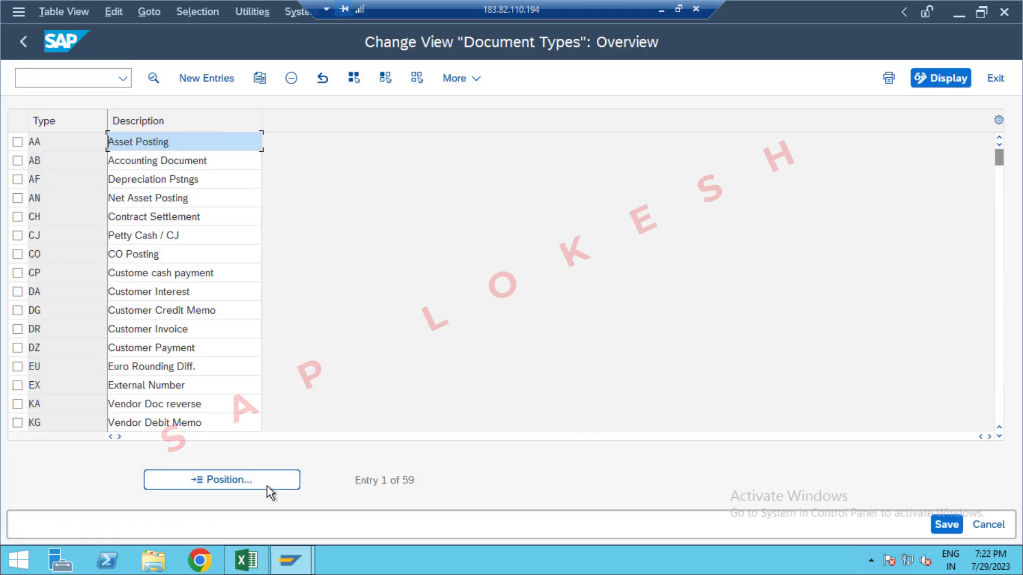
Step: Position the document type list at DR and open the details of the Customer Invoice type
click(263, 481)
text(DR)
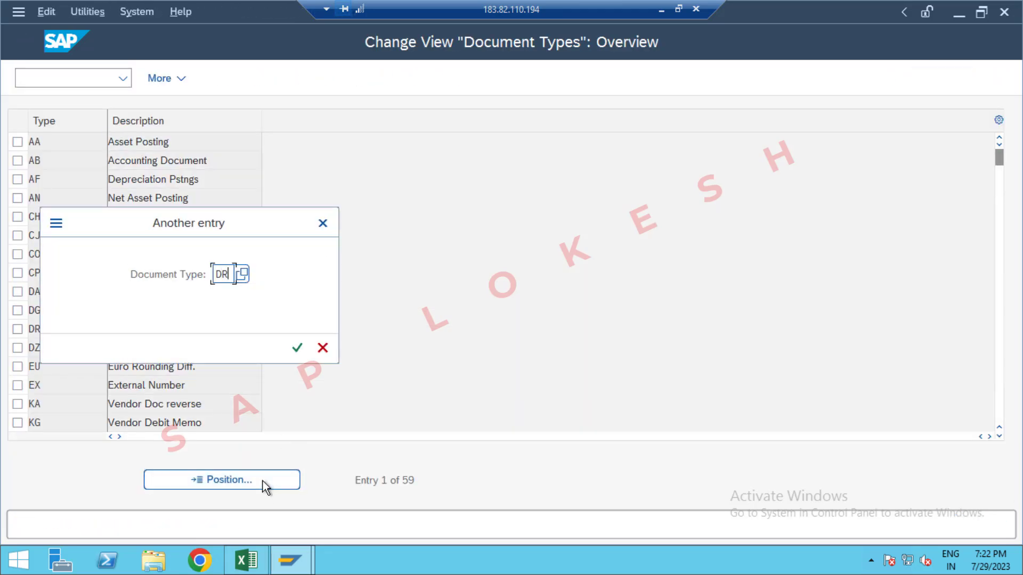
key(Return)
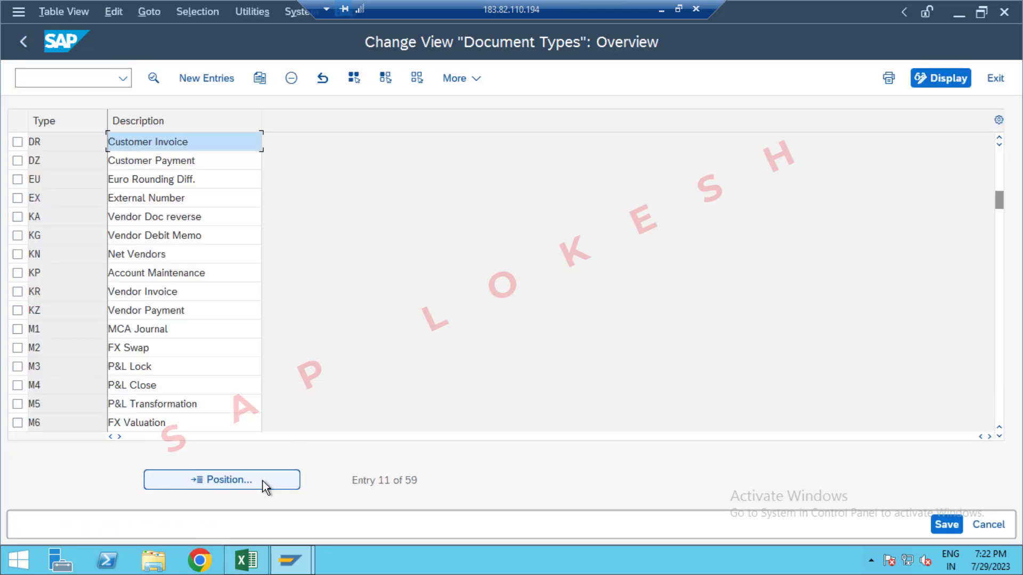
double_click(242, 150)
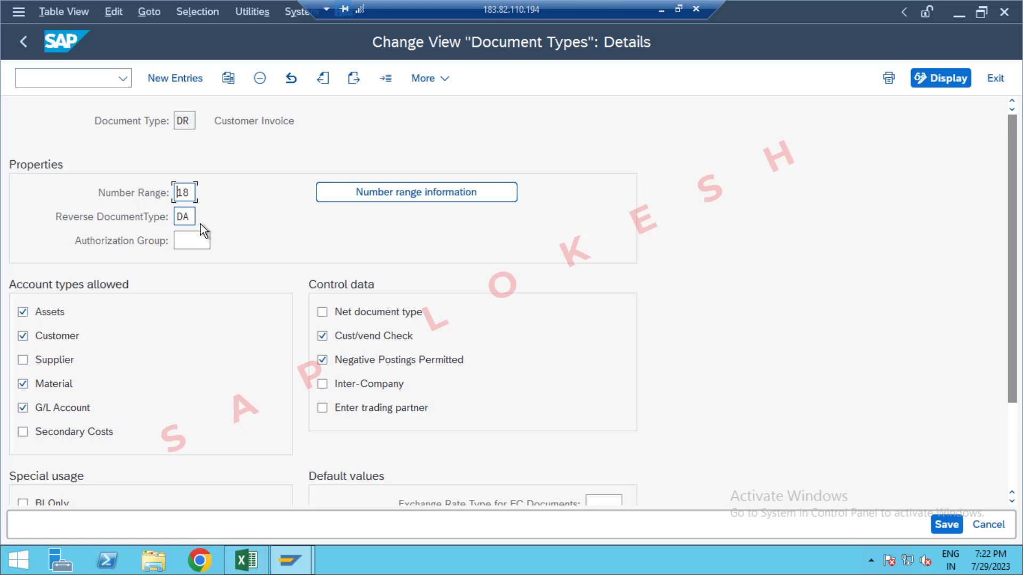
Step: Go to the number range information of document type DR and open company code OPP1's intervals for editing
click(416, 194)
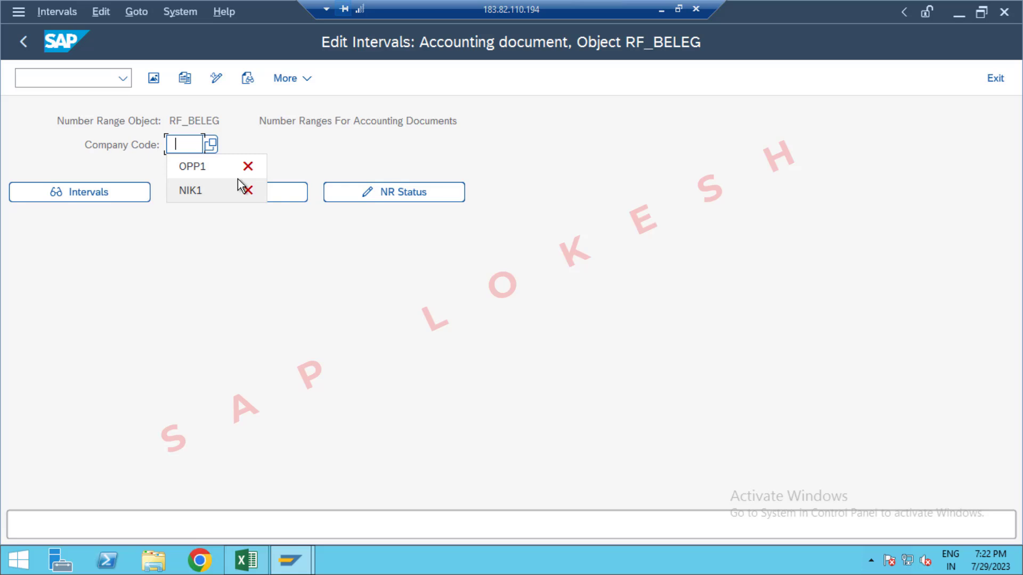
click(238, 178)
click(251, 193)
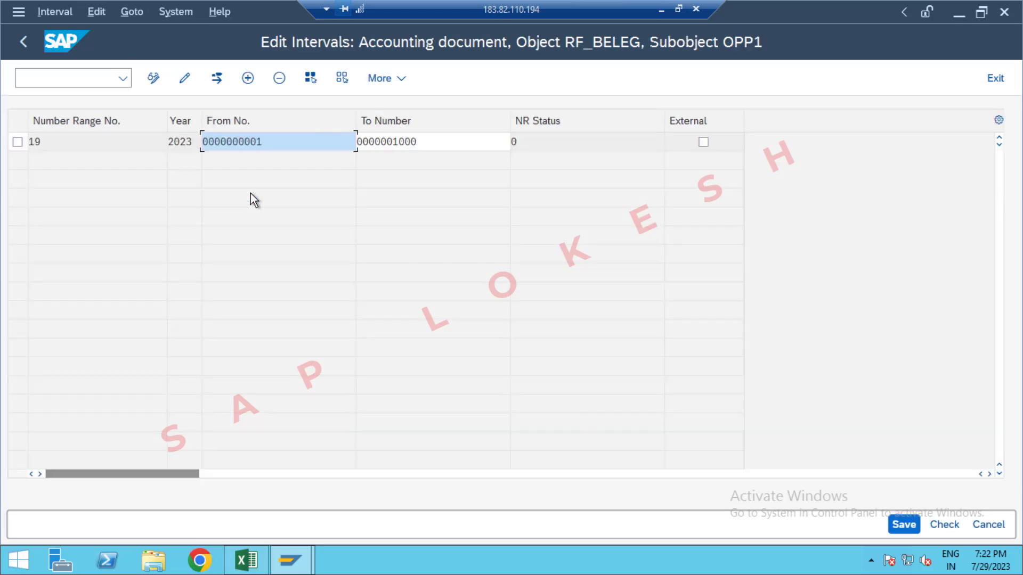
Step: Add number range 18 for year 2023 from 1001 to 2000, and save the intervals, acknowledging the transport notice
click(250, 81)
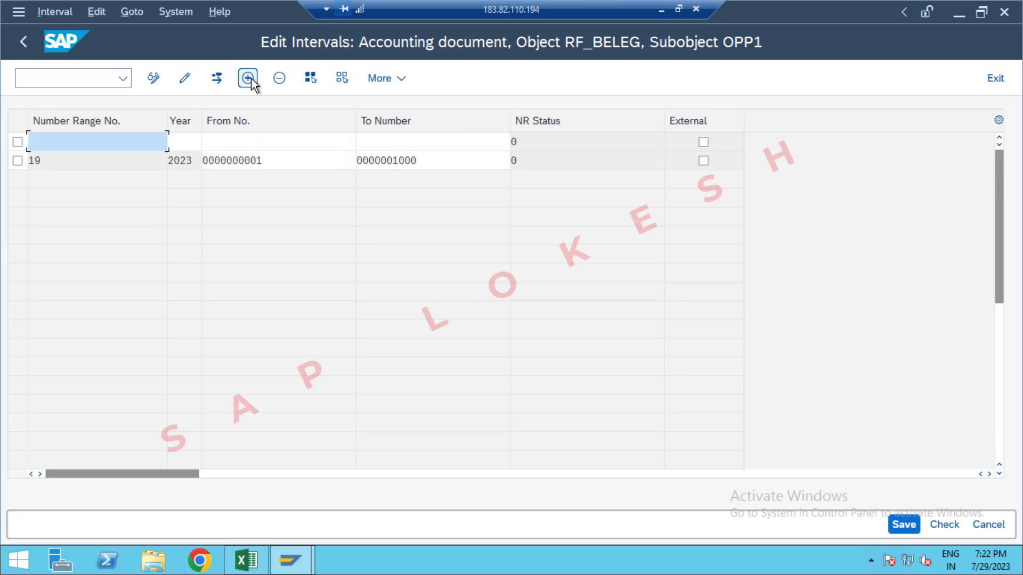
text(18)
key(Tab)
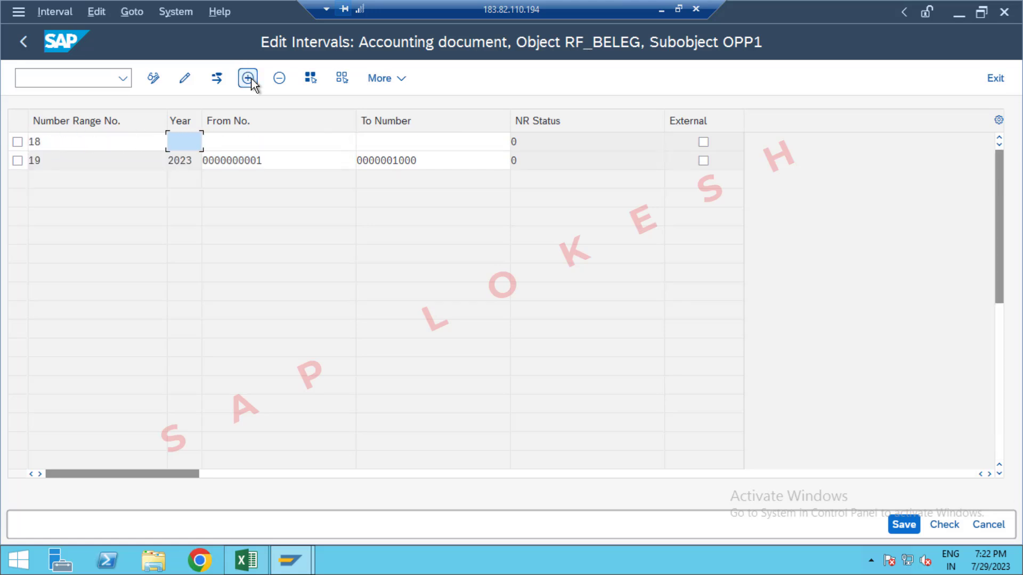
text(2023)
key(Tab)
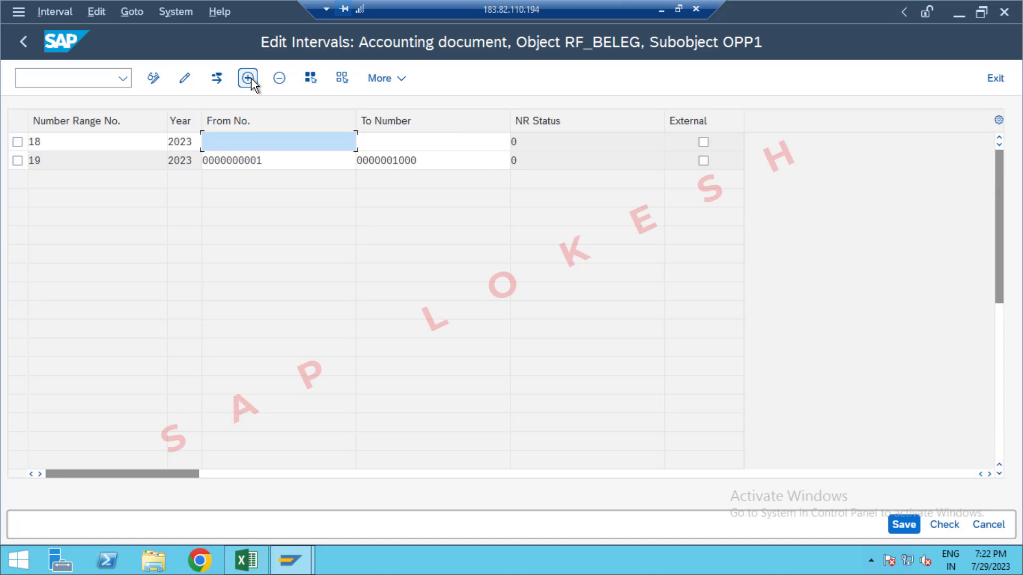
text(100)
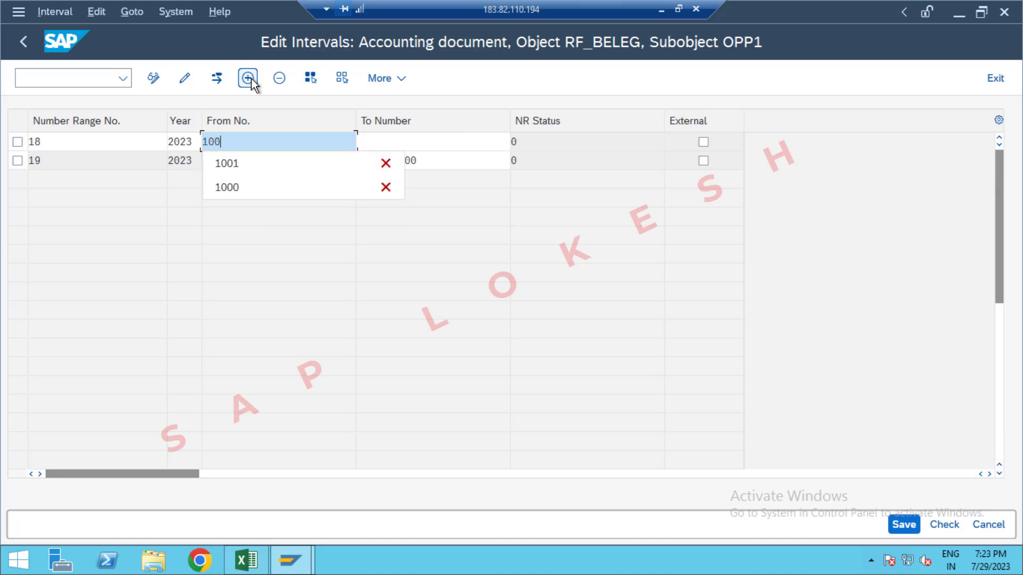
text(1)
key(Tab)
text(20)
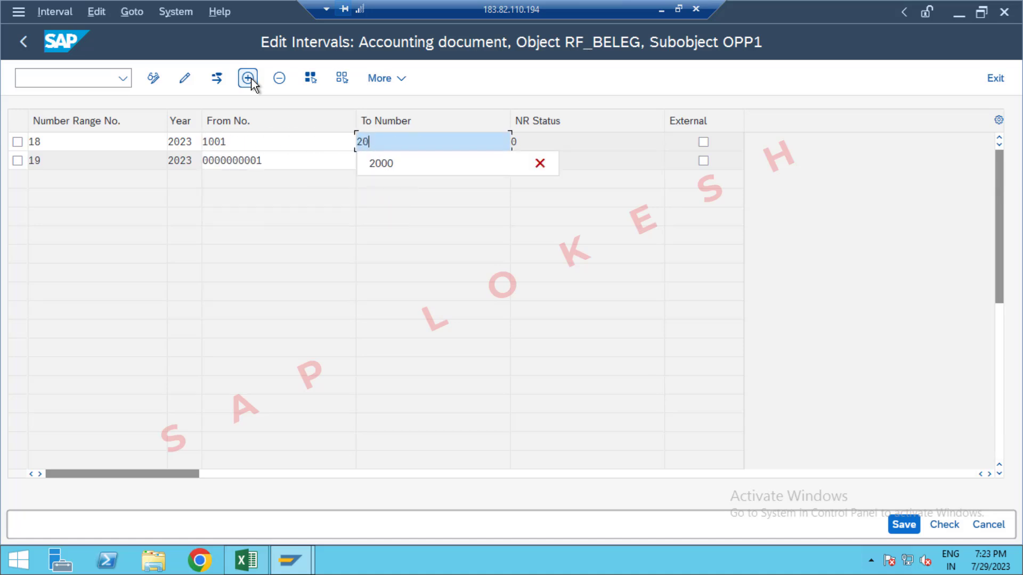
text(0)
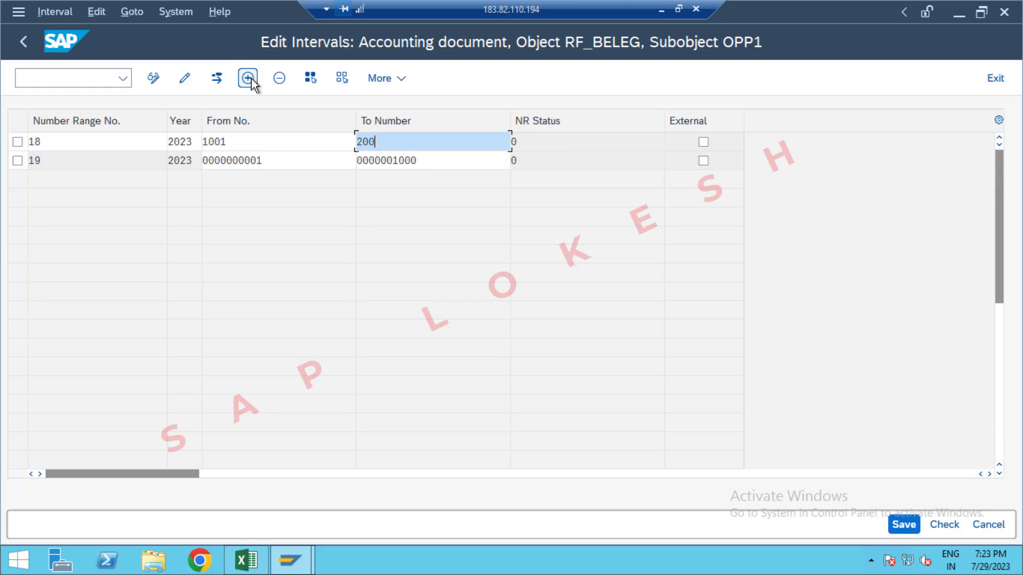
text(0)
key(Return)
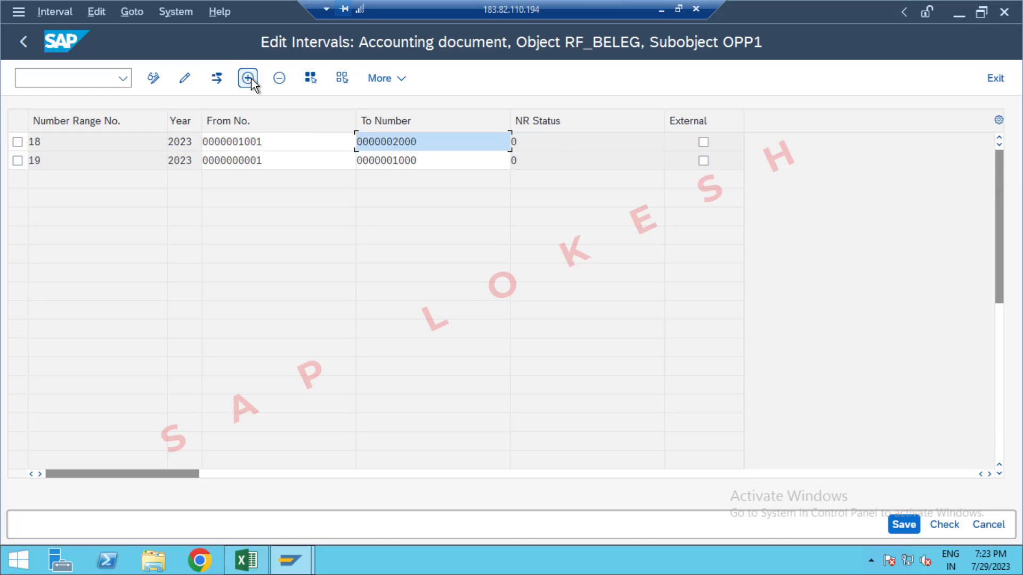
click(904, 525)
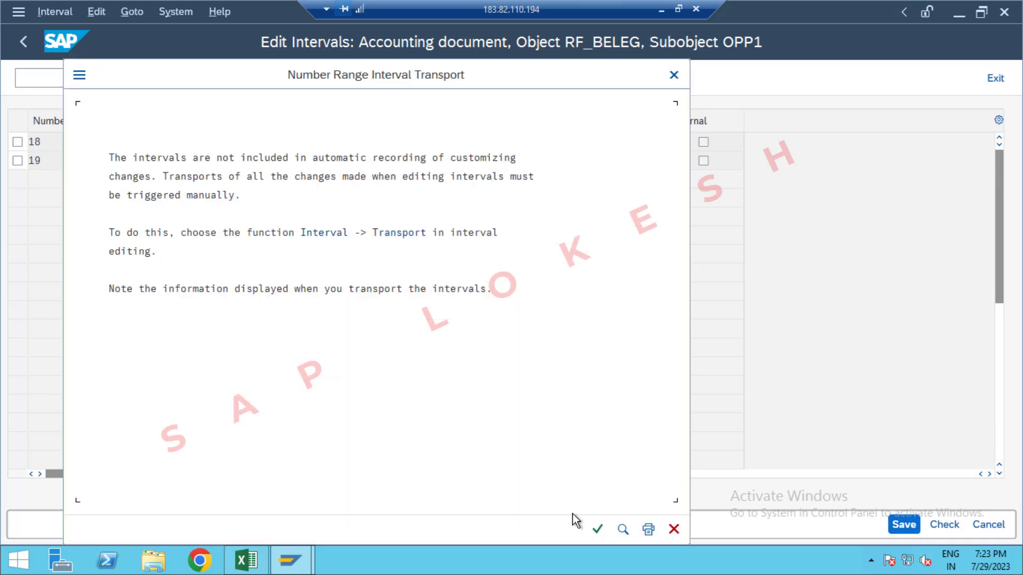
click(597, 527)
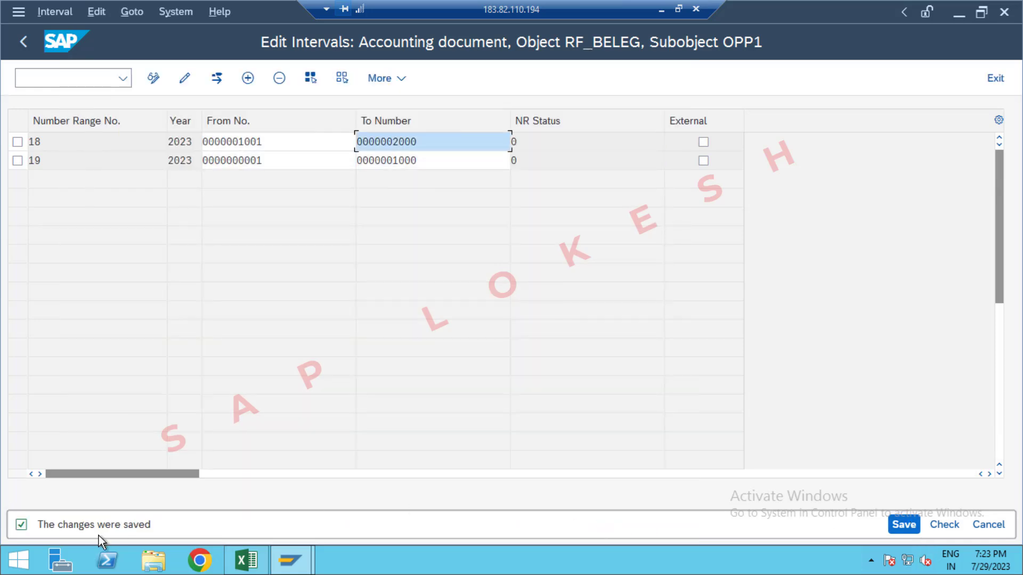
Step: Return from the intervals to document type DR, save it, and exit to the SAP Easy Access screen
click(994, 79)
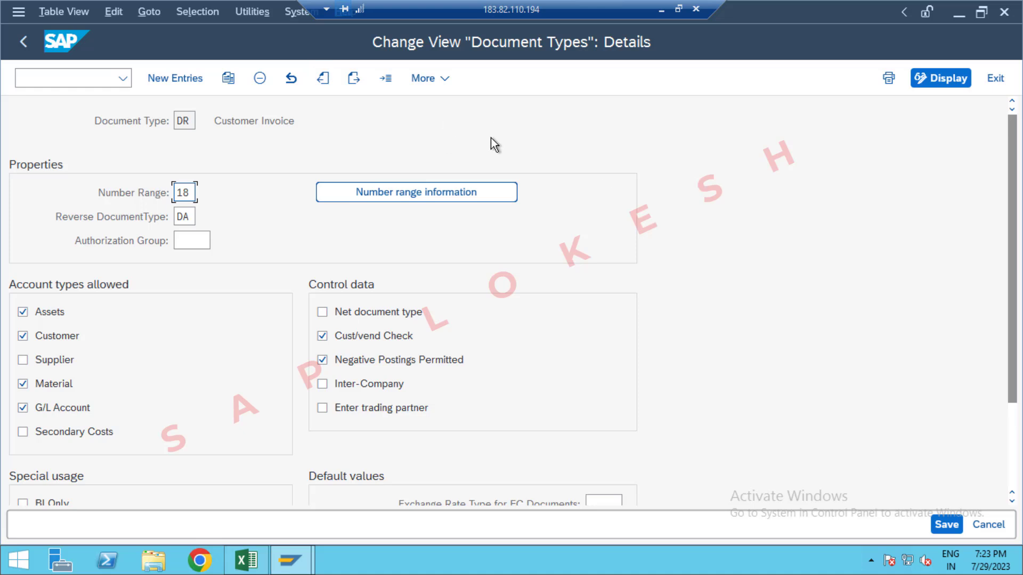
click(947, 524)
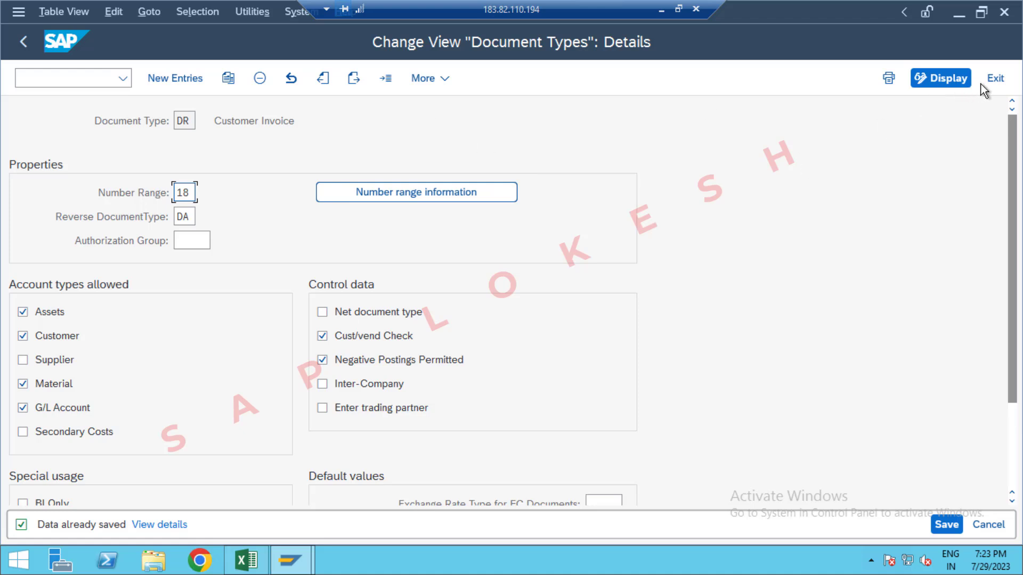
click(994, 80)
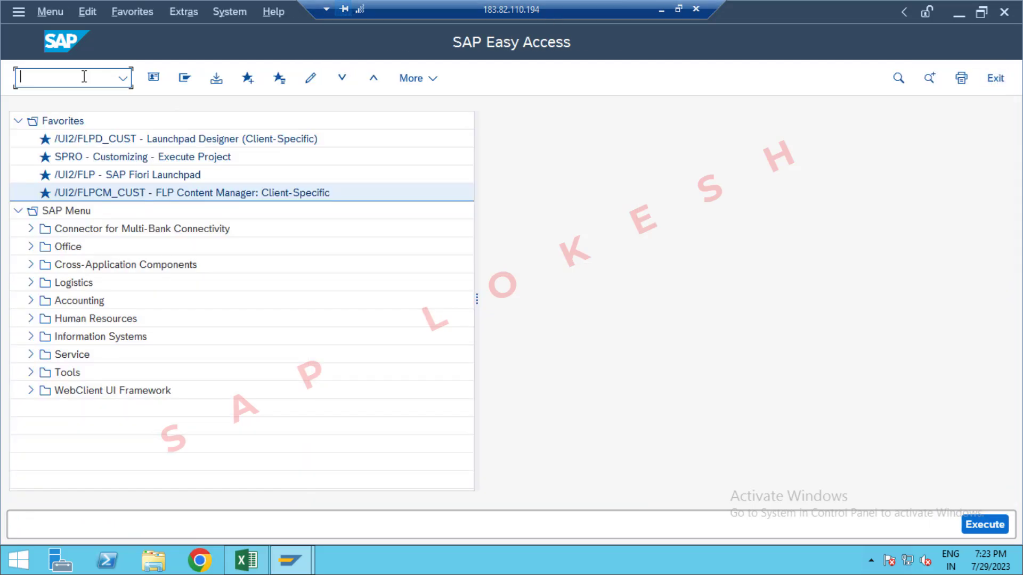
Step: Start transaction OBA7 from the SAP Easy Access screen
key(alt+Tab)
key(alt+Tab)
text(OBA7)
key(Return)
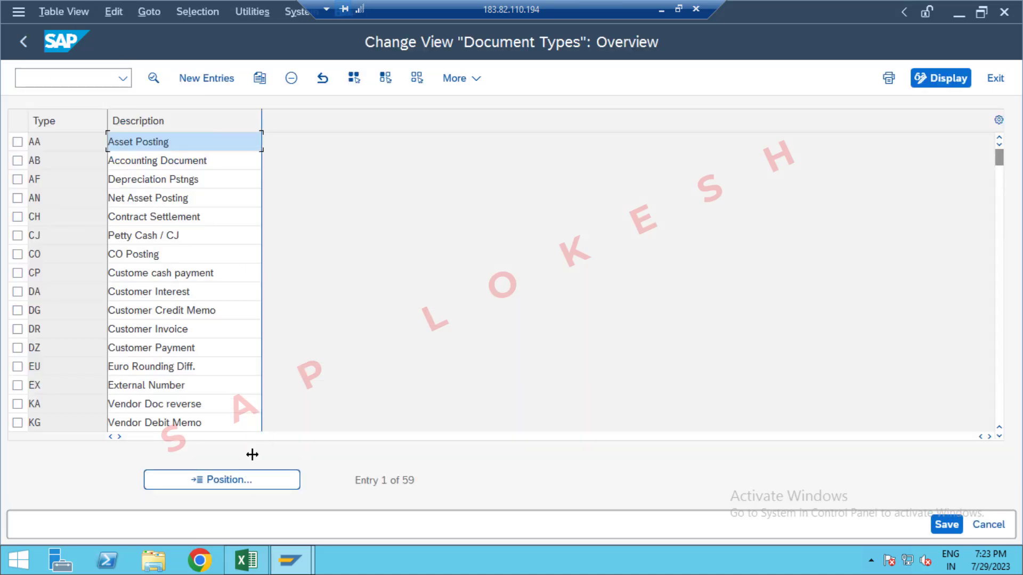
Step: Position the document type list at SA and open the details of the G/L Account Document type
click(245, 480)
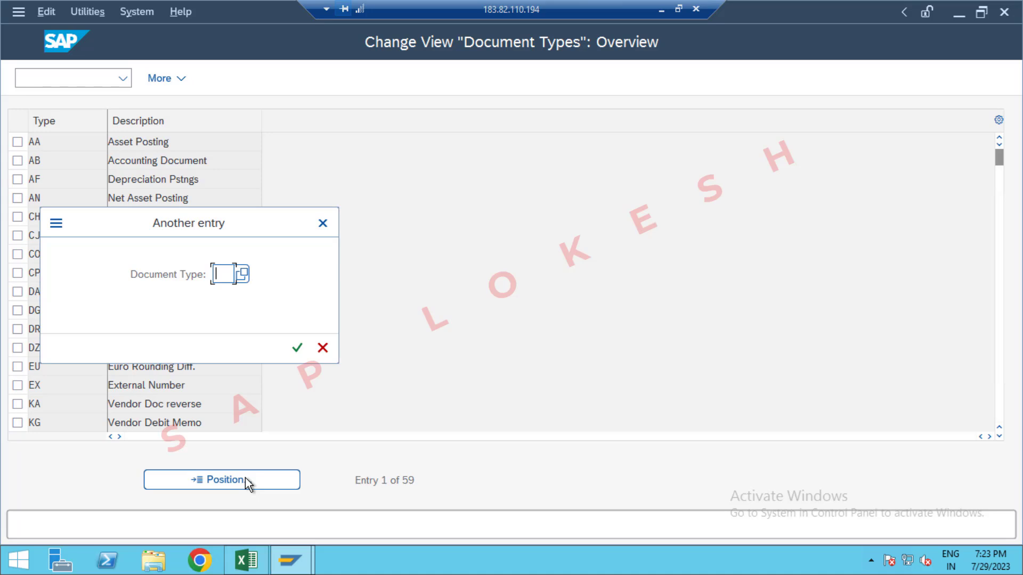
text(SA)
key(Return)
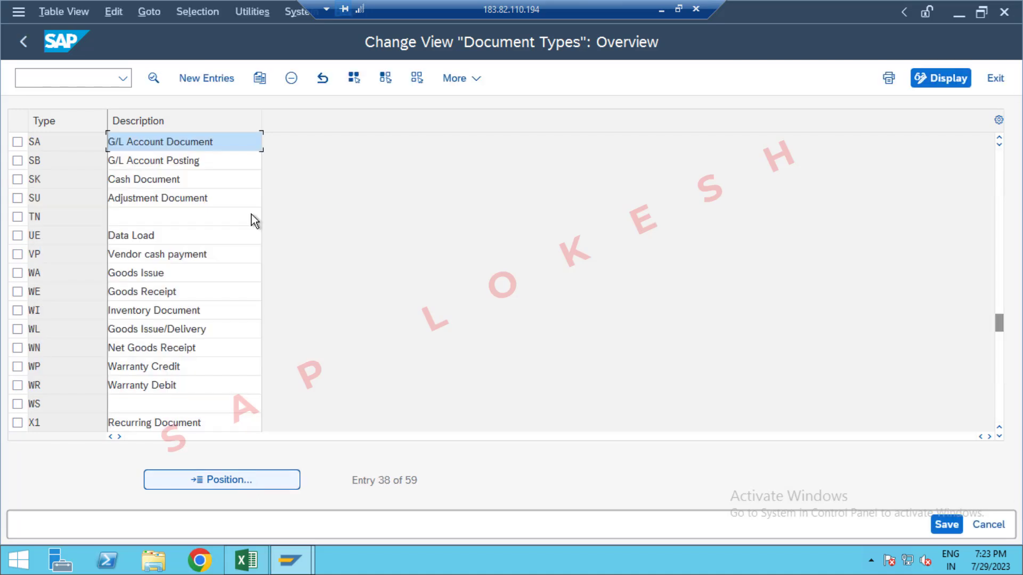
double_click(234, 141)
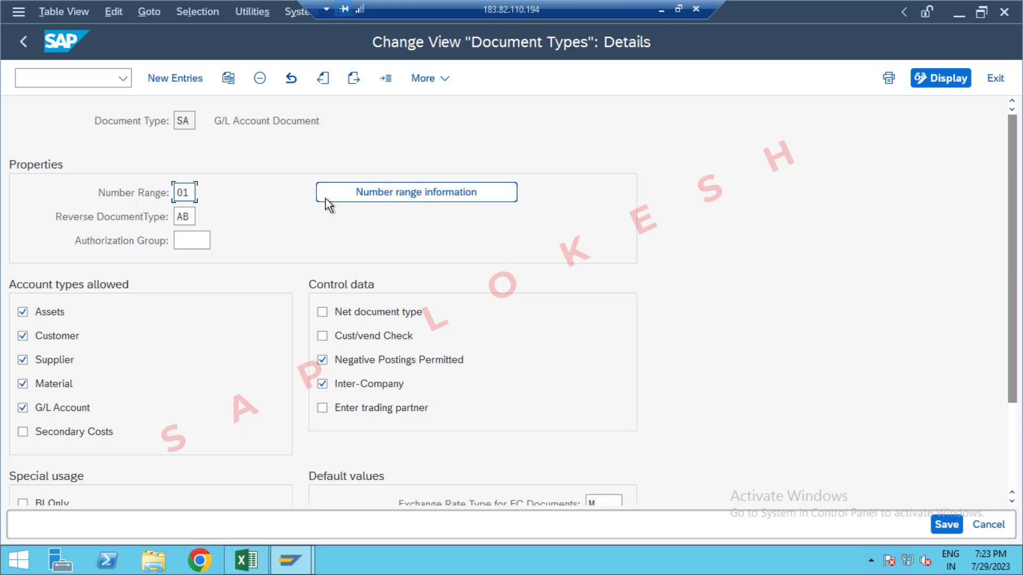
Step: Go to the number range information of document type SA and open company code OPP1's intervals for editing
click(375, 190)
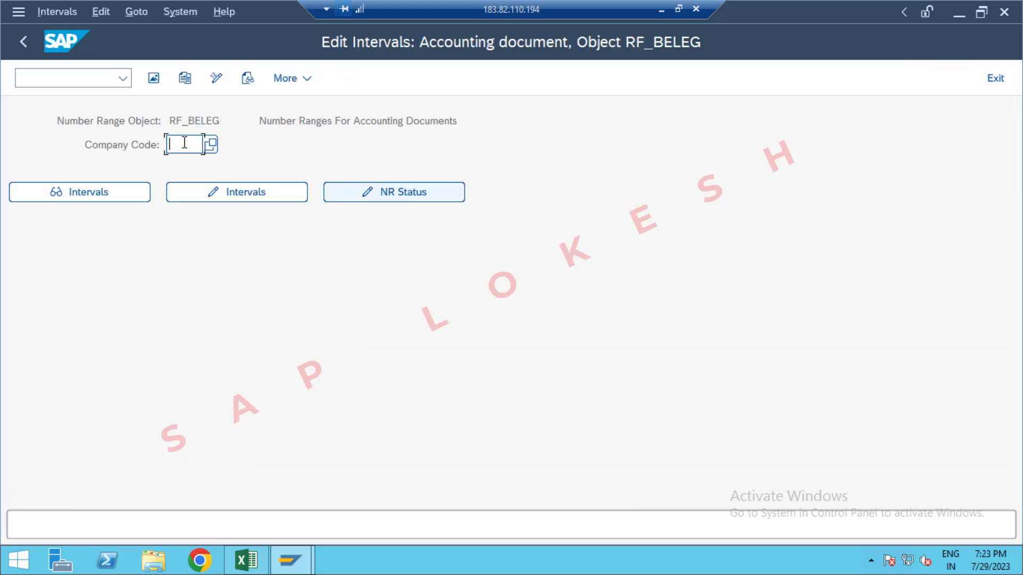
click(184, 142)
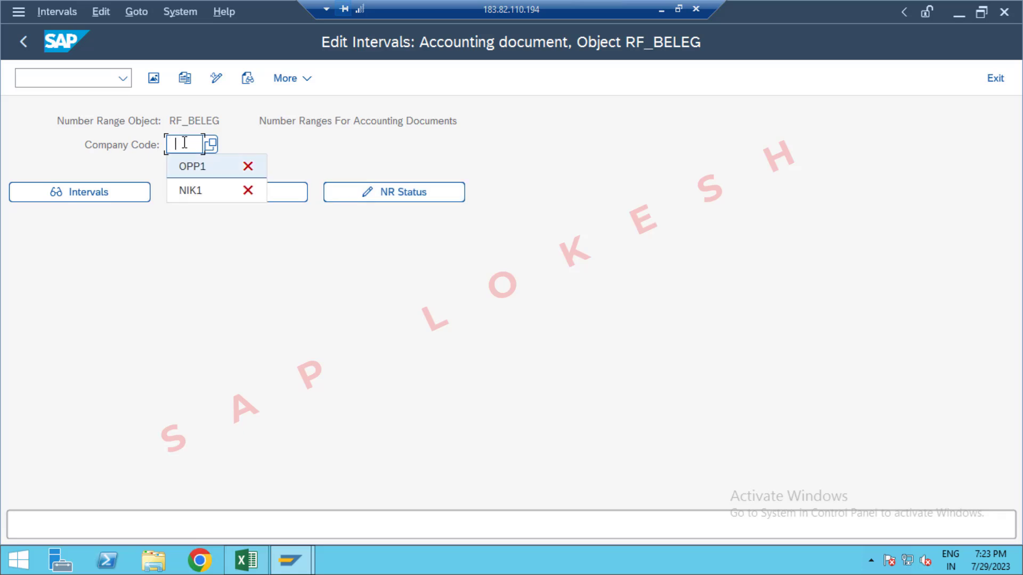
key(Down)
key(Return)
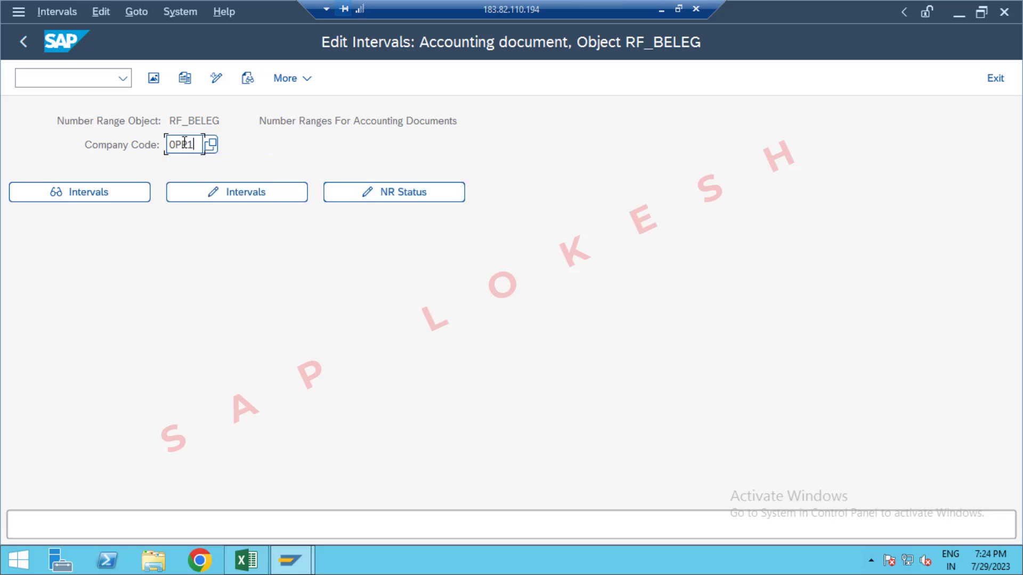
click(244, 196)
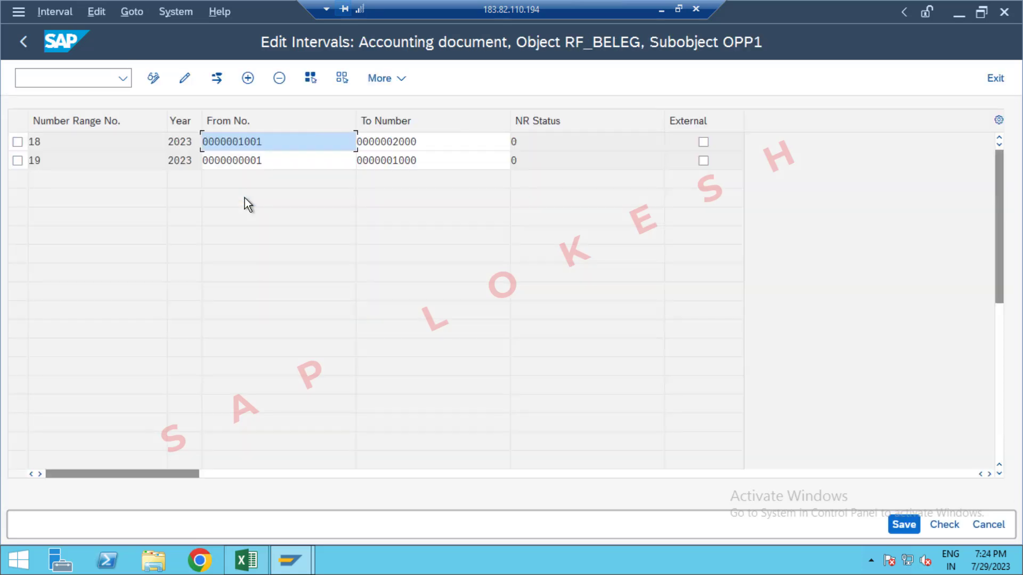
Step: Insert a new number range interval 01 for year 2023 in company code OPP1's intervals
click(248, 78)
text(1)
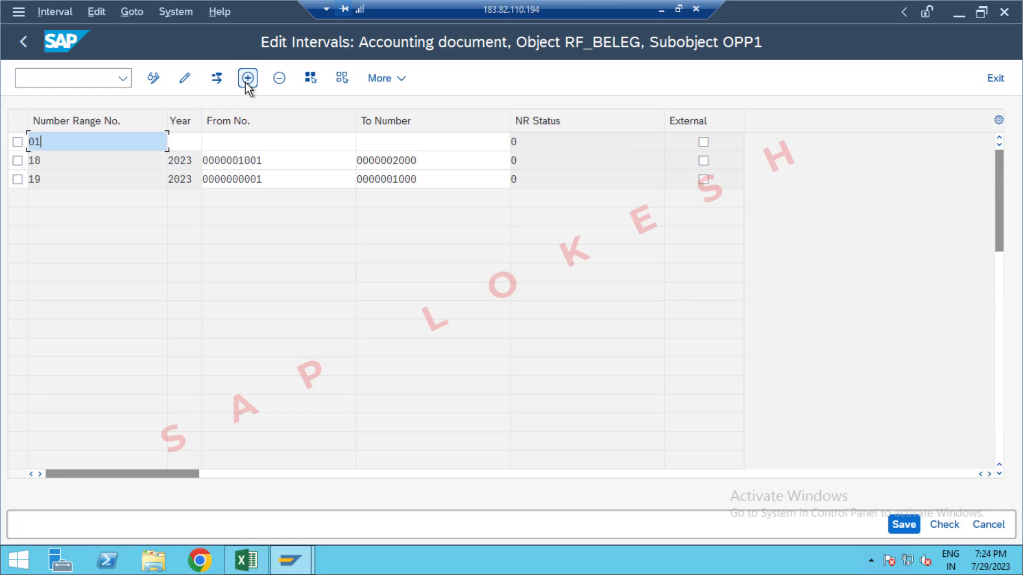
key(Tab)
text(2023)
key(Tab)
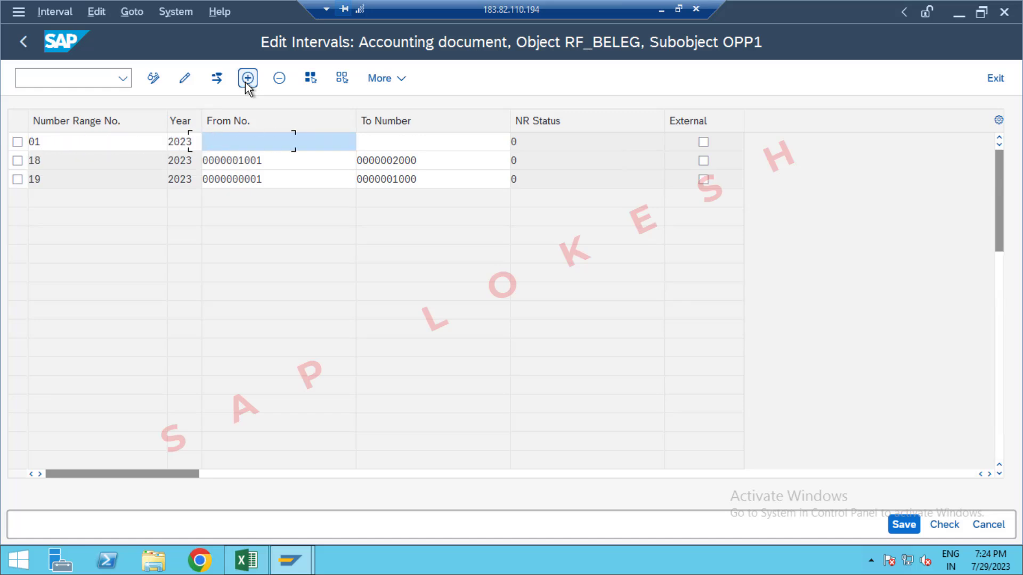
Step: Set interval 01's range from 2001 to 3000 and save the intervals, accepting the transport notice
text(20)
text(01)
key(Tab)
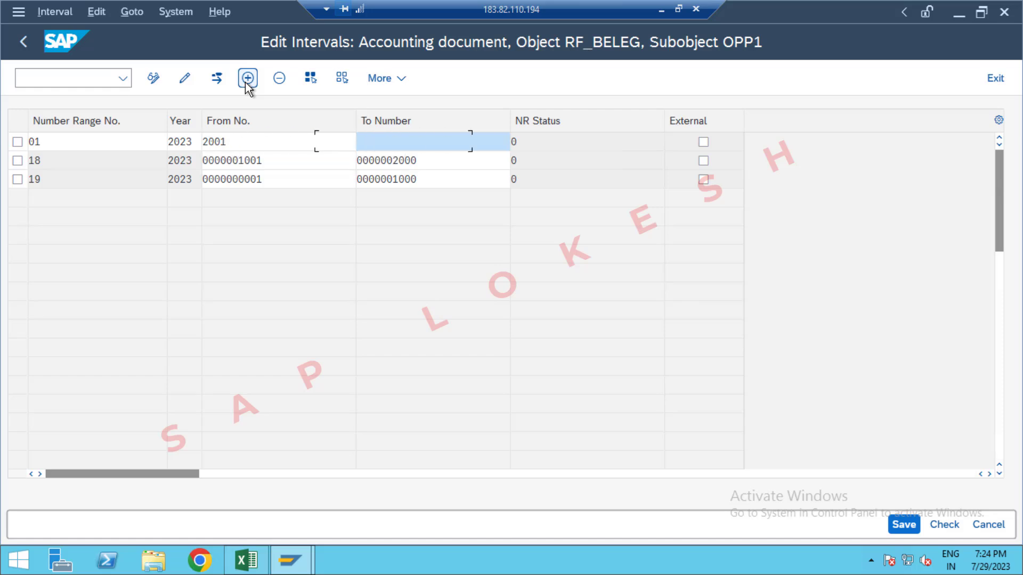
text(3000)
key(Return)
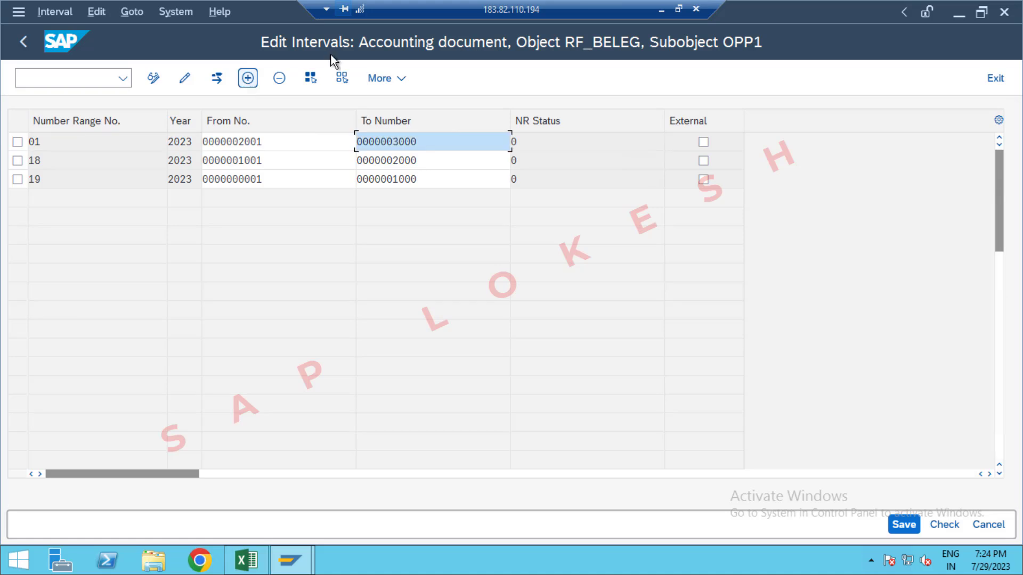
click(907, 524)
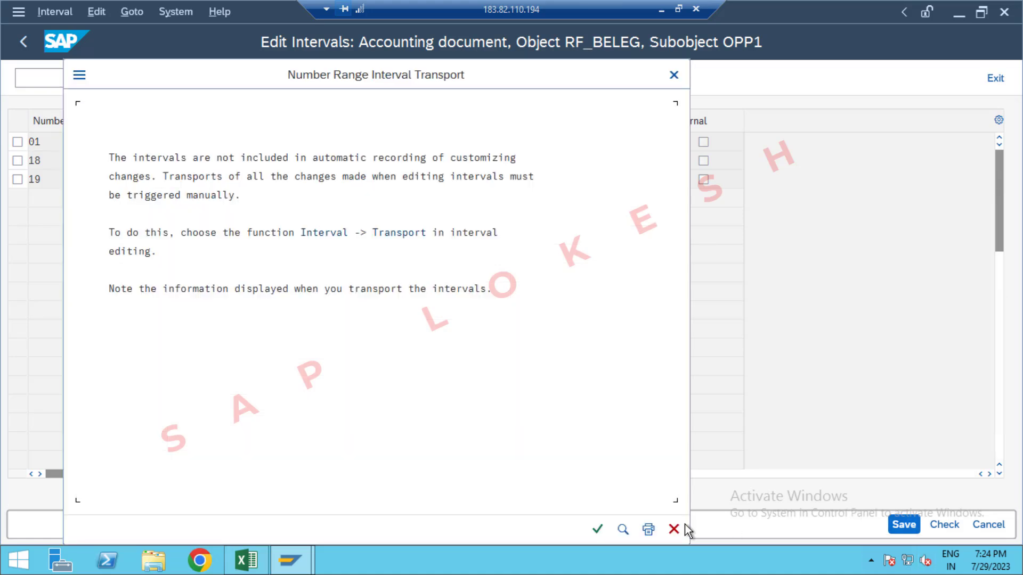
click(597, 530)
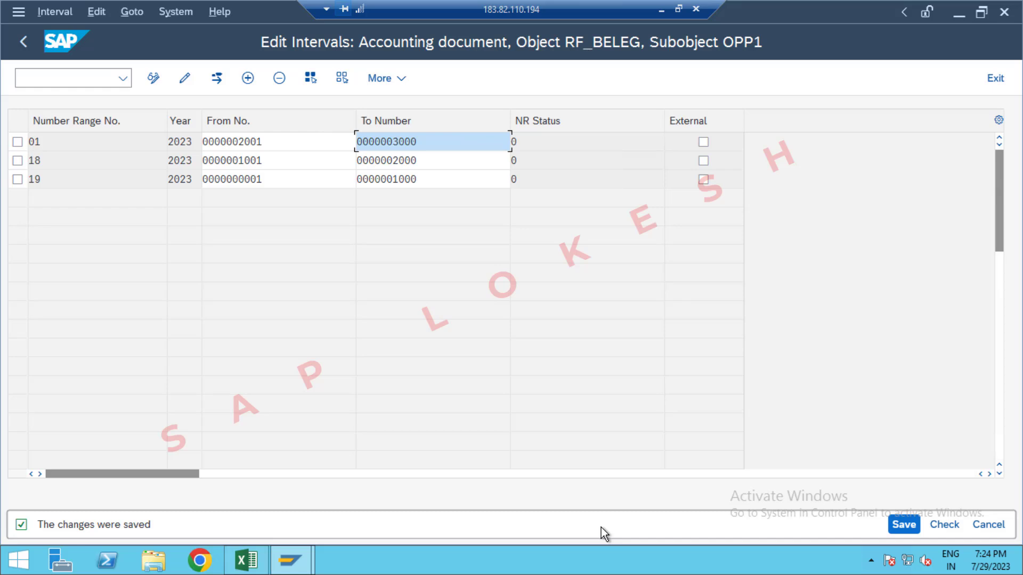
Step: Look up the Define Number Ranges code in the Excel GLOBAL SETTINGS sheet, and start transaction FBN1 in SAP
key(alt+Tab)
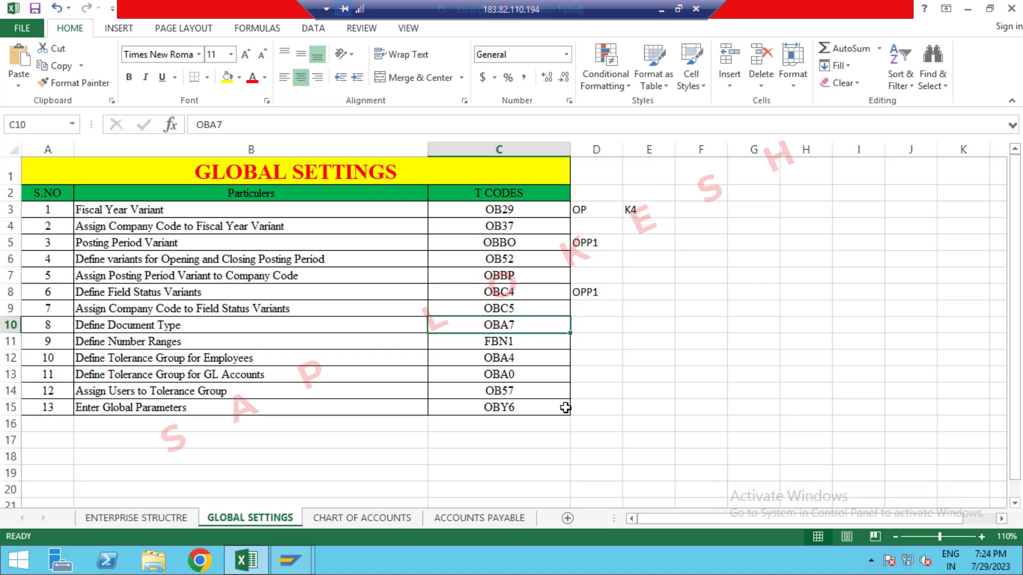
click(525, 343)
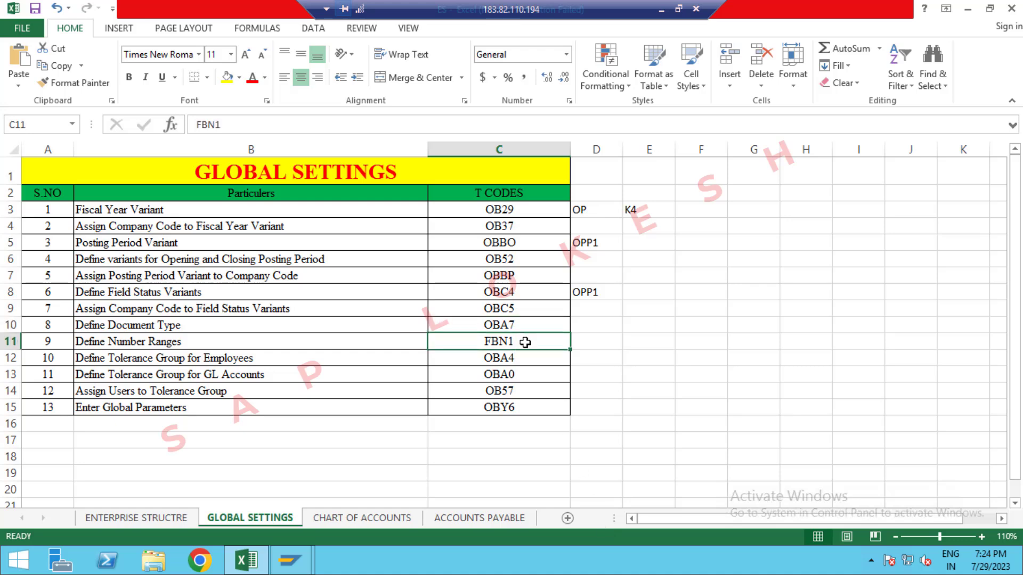
key(alt+Tab)
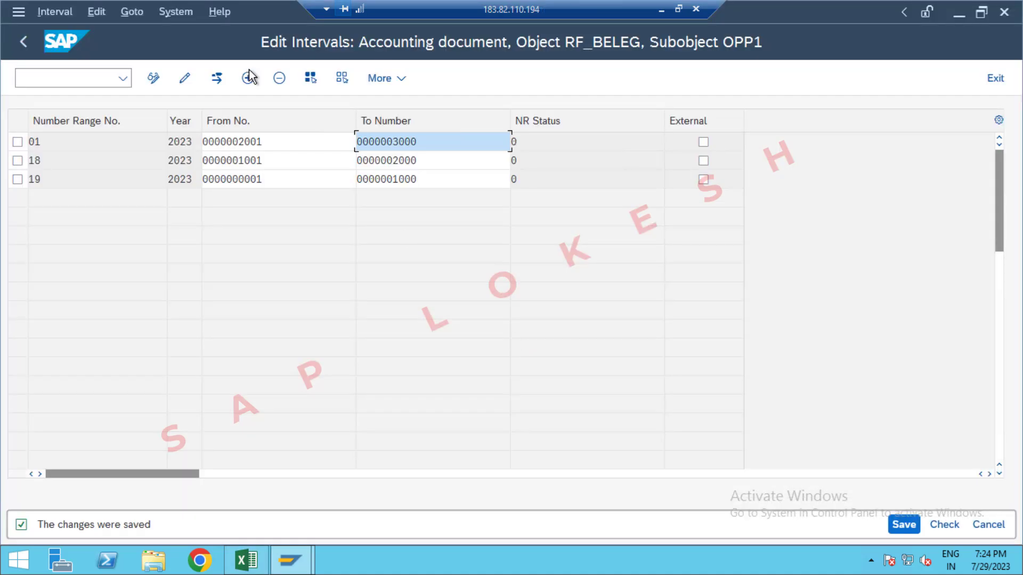
click(90, 77)
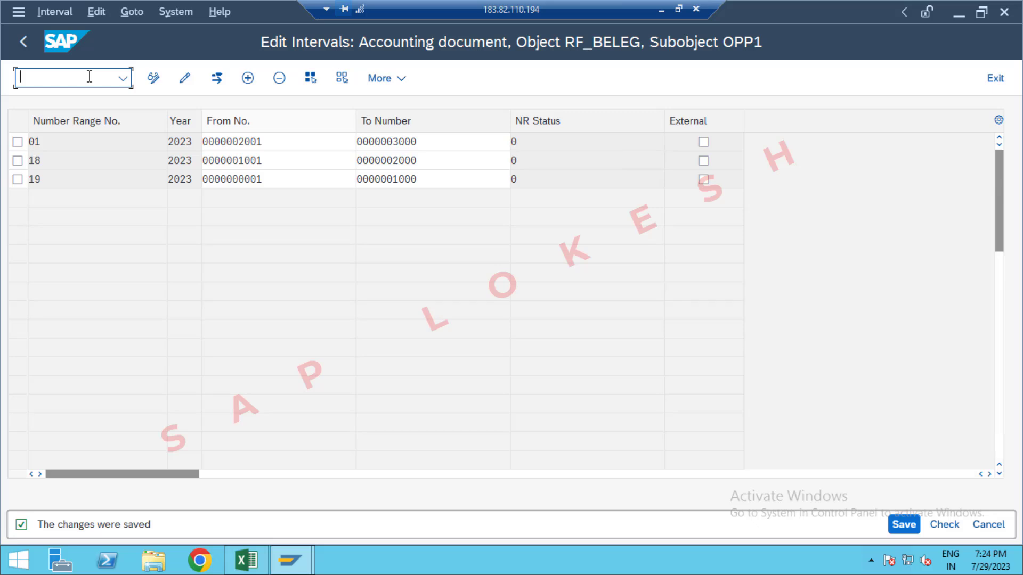
text(/NFBN1)
key(Return)
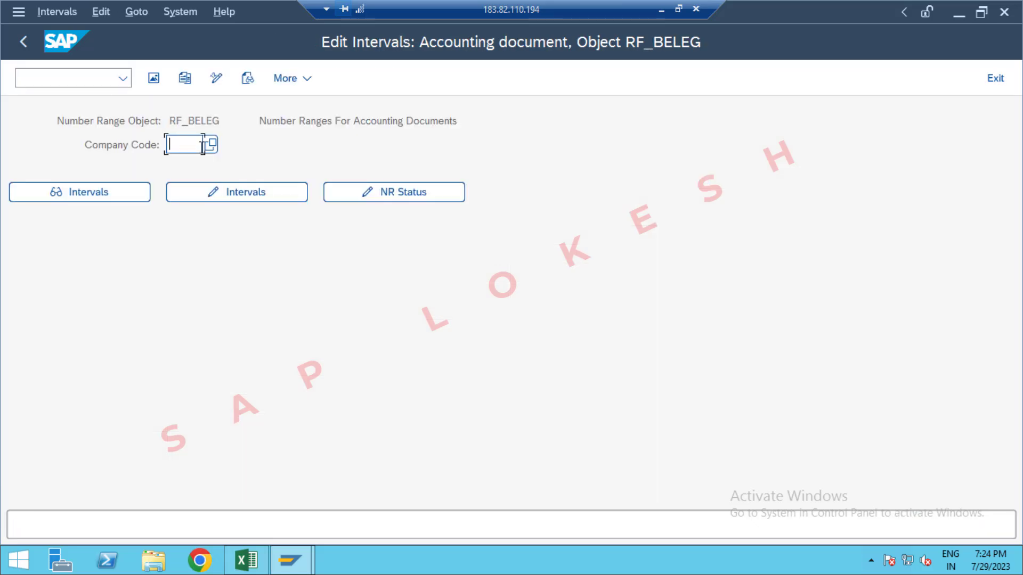
Step: Choose company code OPP1 and open its accounting document number range intervals in change mode
click(203, 143)
click(192, 166)
click(253, 196)
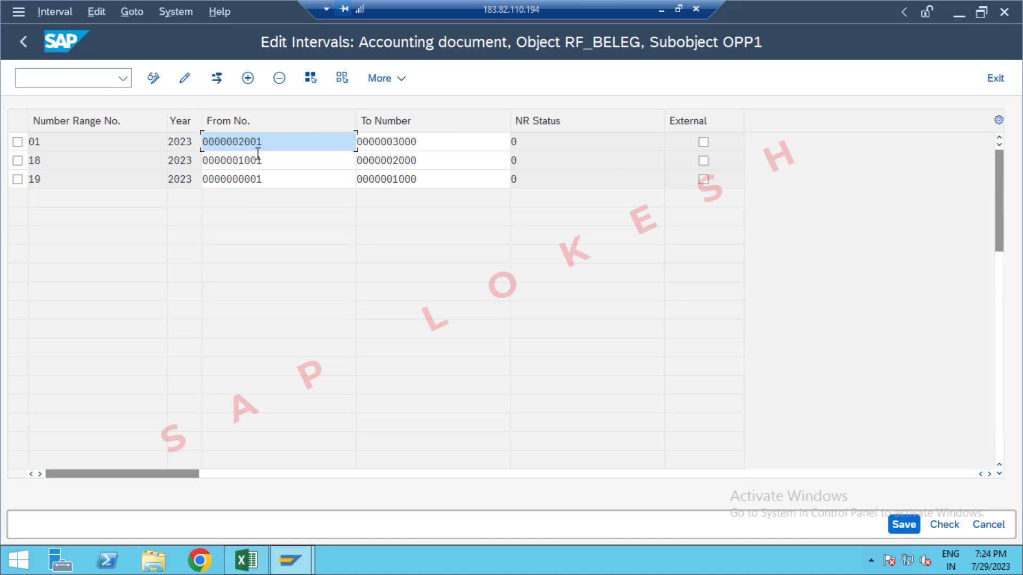
Step: Check the Excel sheet for the employee tolerance group code and start transaction OBA4 in SAP
click(74, 76)
key(alt+Tab)
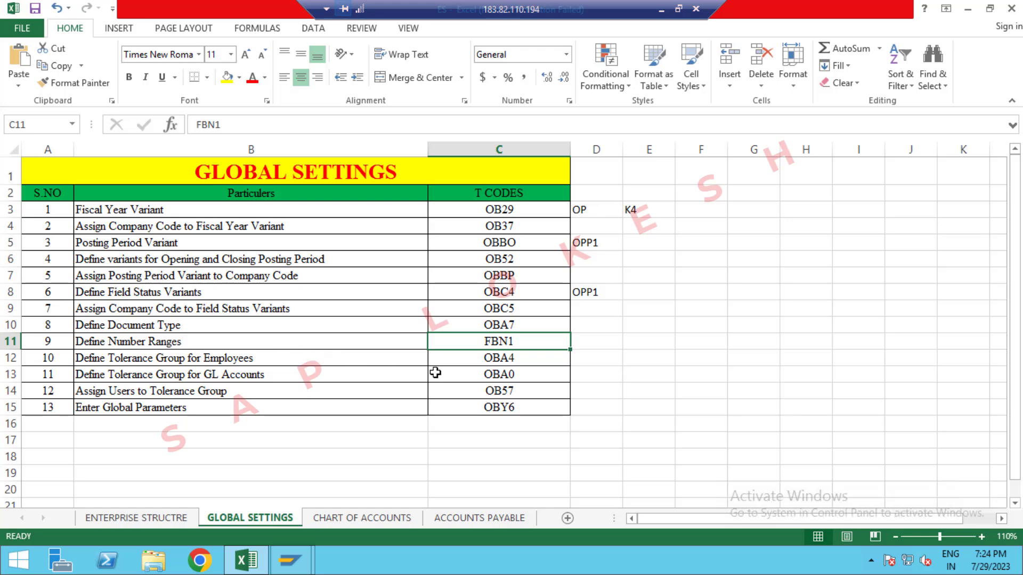
key(alt+Tab)
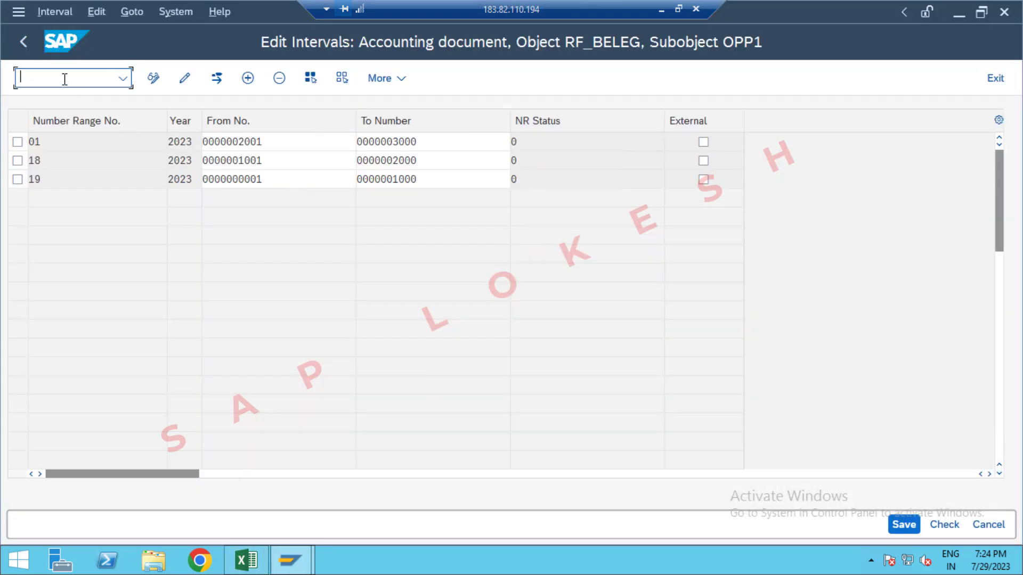
text(/nOBA4)
key(Return)
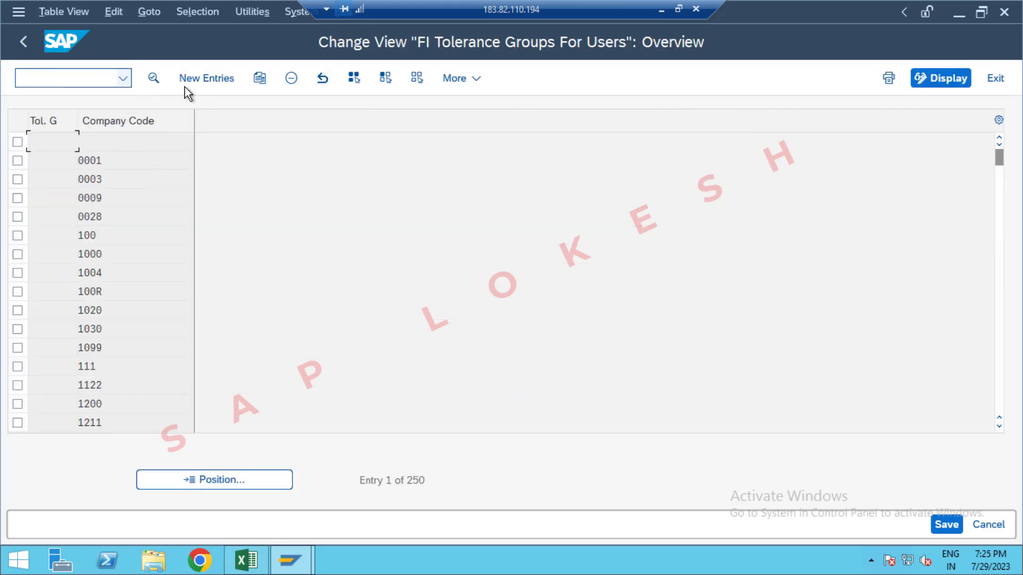
Step: Create a new user tolerance group entry with group OPP1 and company code OPP1
click(202, 83)
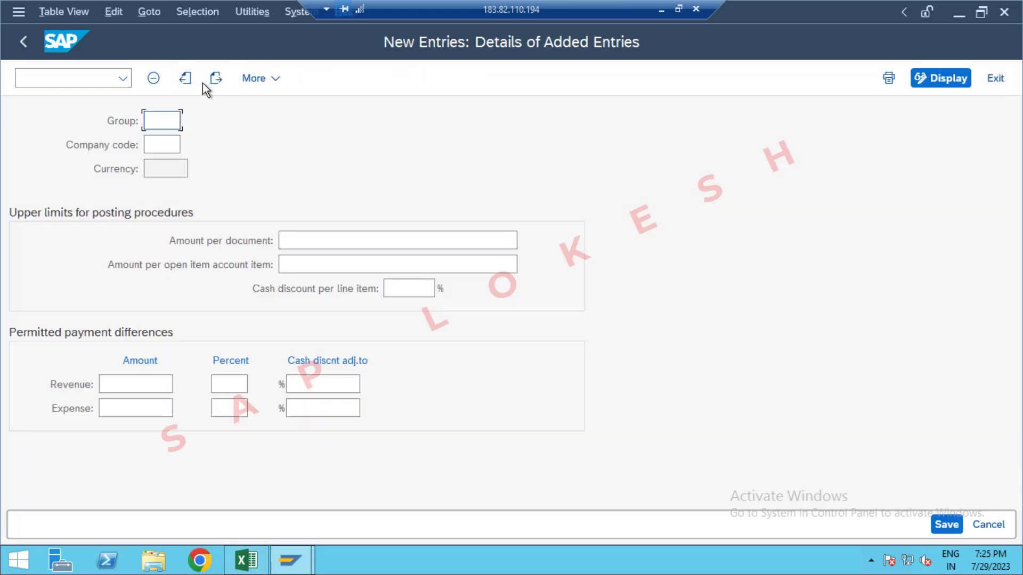
text(0PP1)
key(Tab)
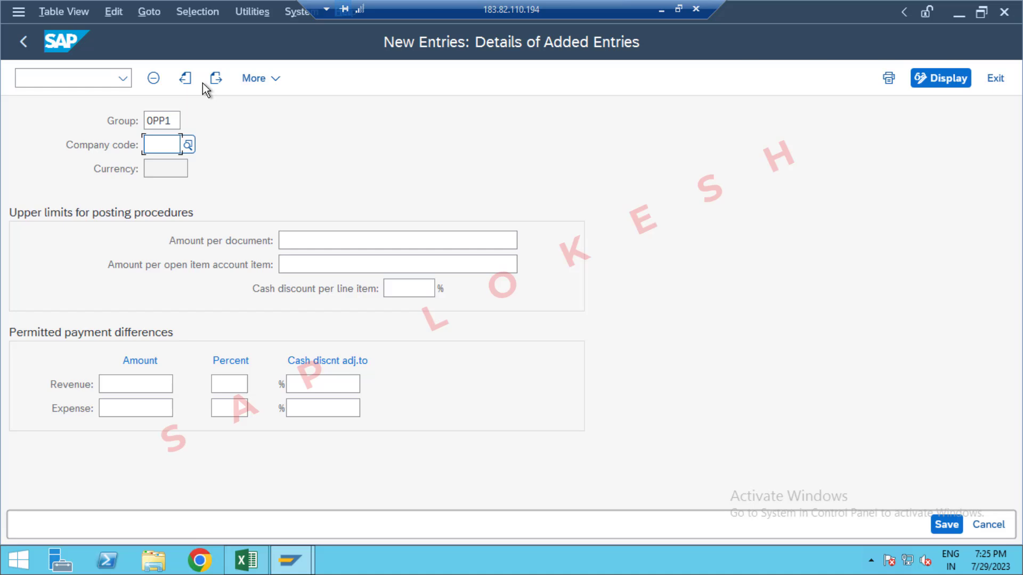
text(0PP1)
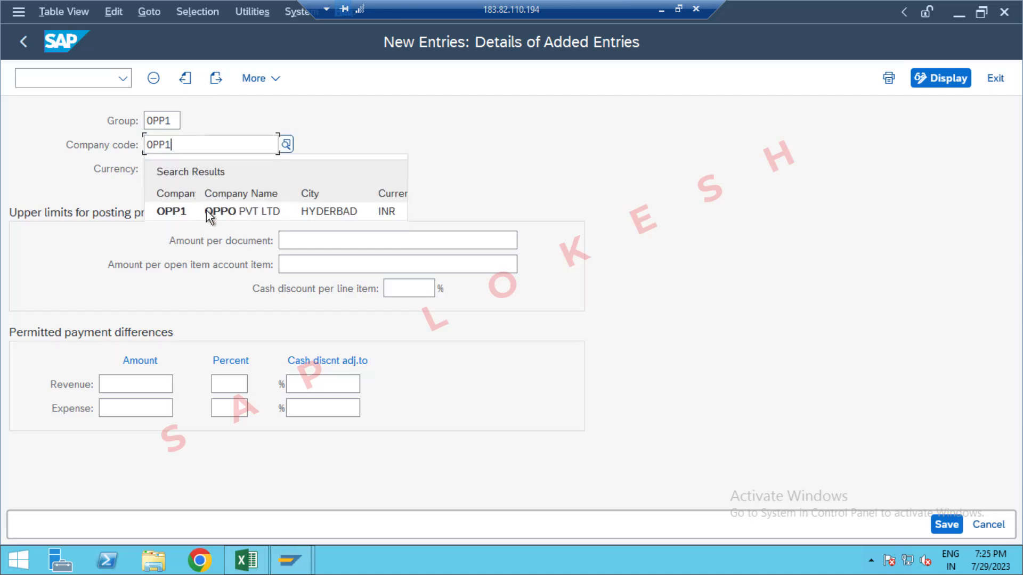
click(209, 214)
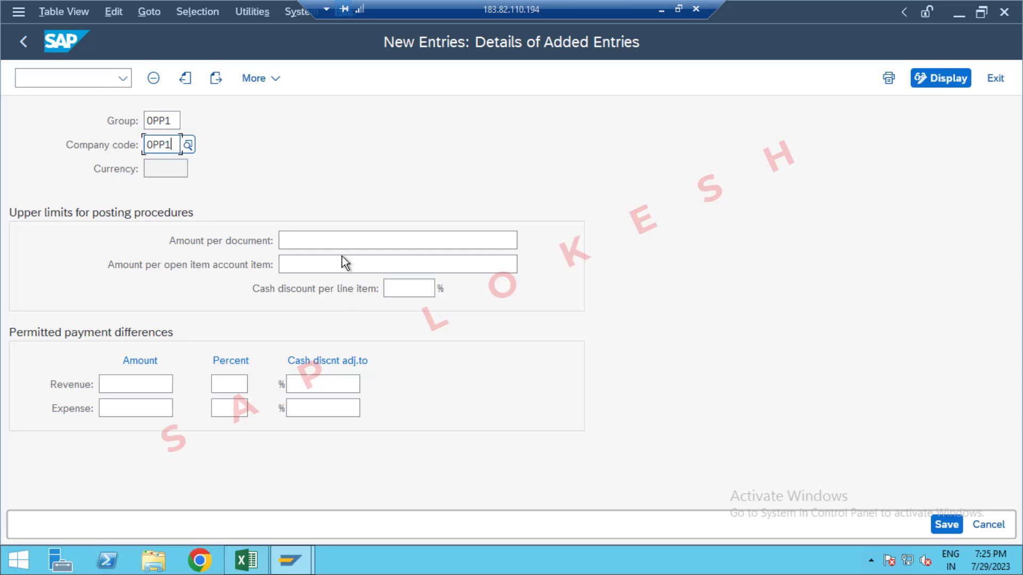
Step: Set the posting upper limits to 999999999 per document, 9999999 per open item account item and 5% cash discount per line item
click(357, 244)
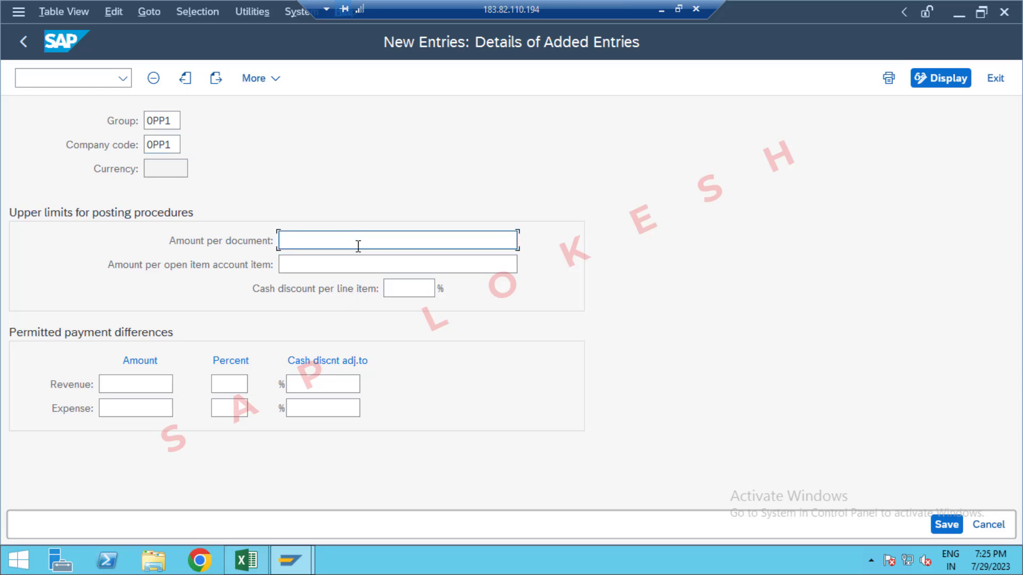
key(Tab)
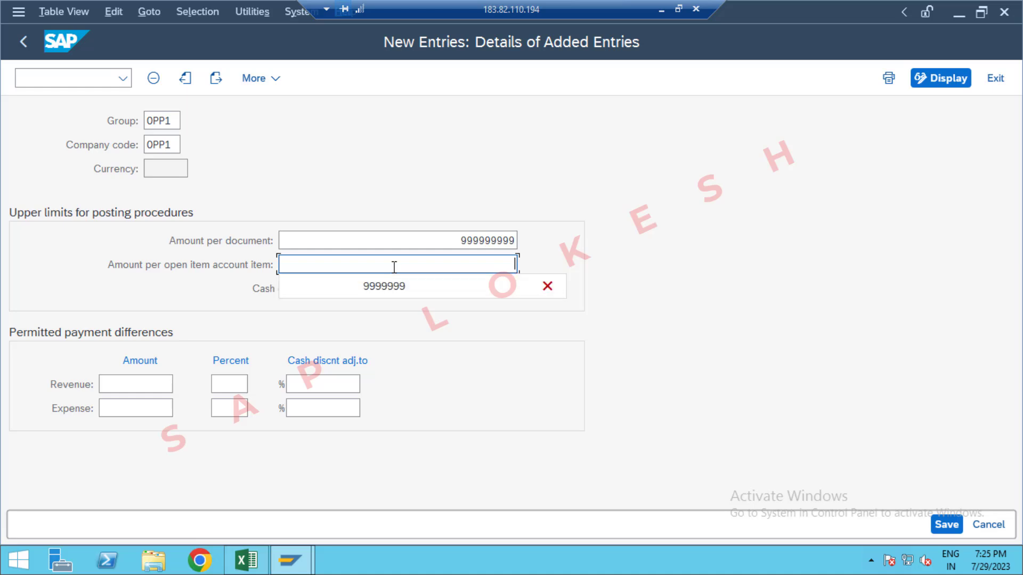
click(410, 290)
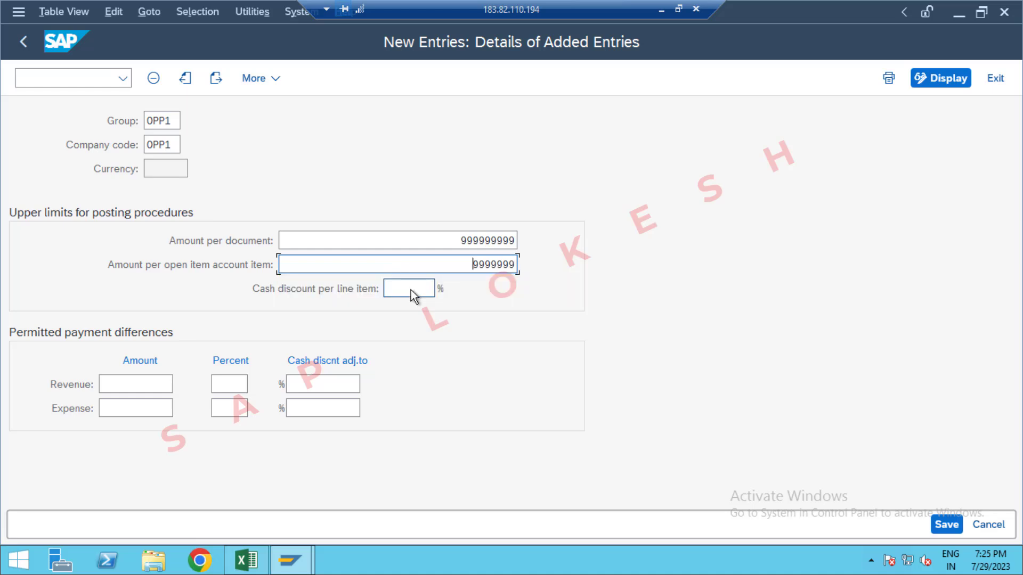
click(411, 289)
text(5)
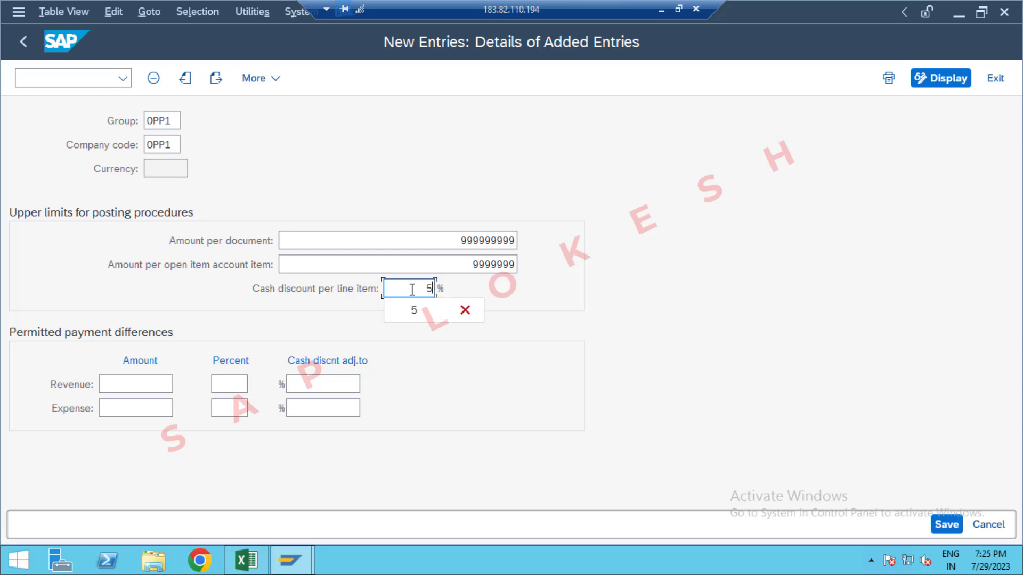
key(Tab)
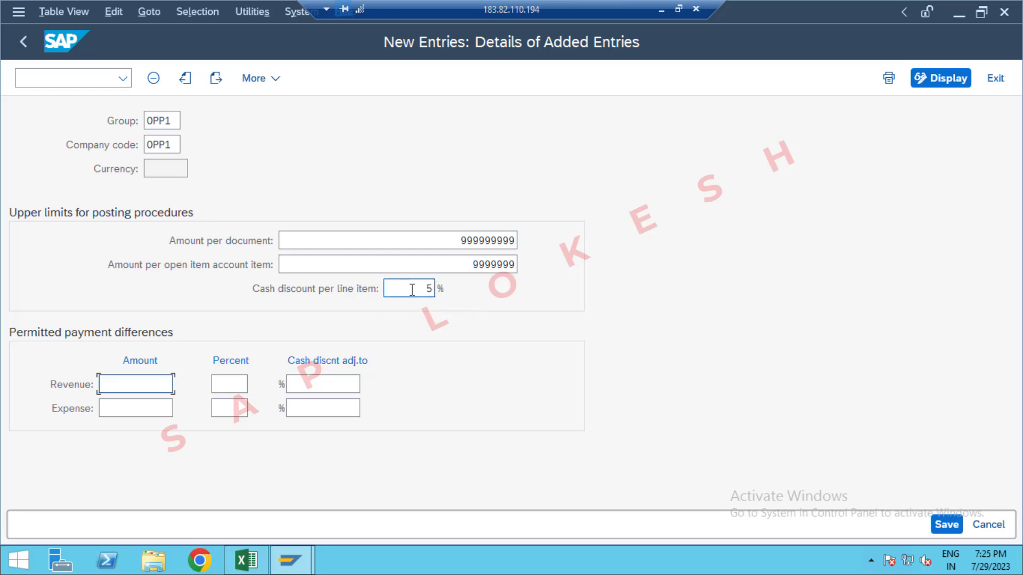
Step: Set the permitted revenue payment differences to amount 50, 5 percent and cash discount adjustment 5
text(50)
key(Tab)
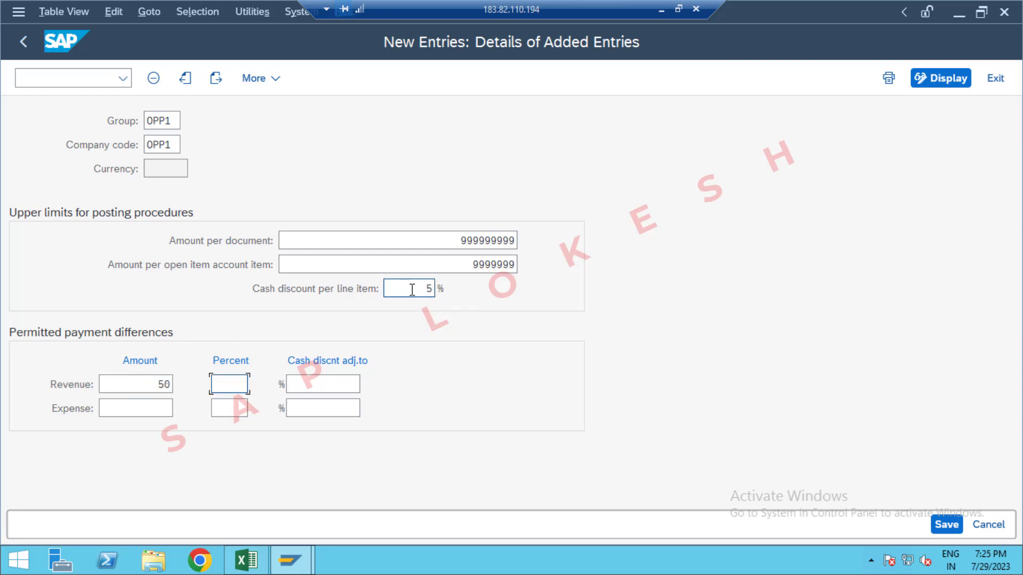
text(5)
key(Tab)
text(5)
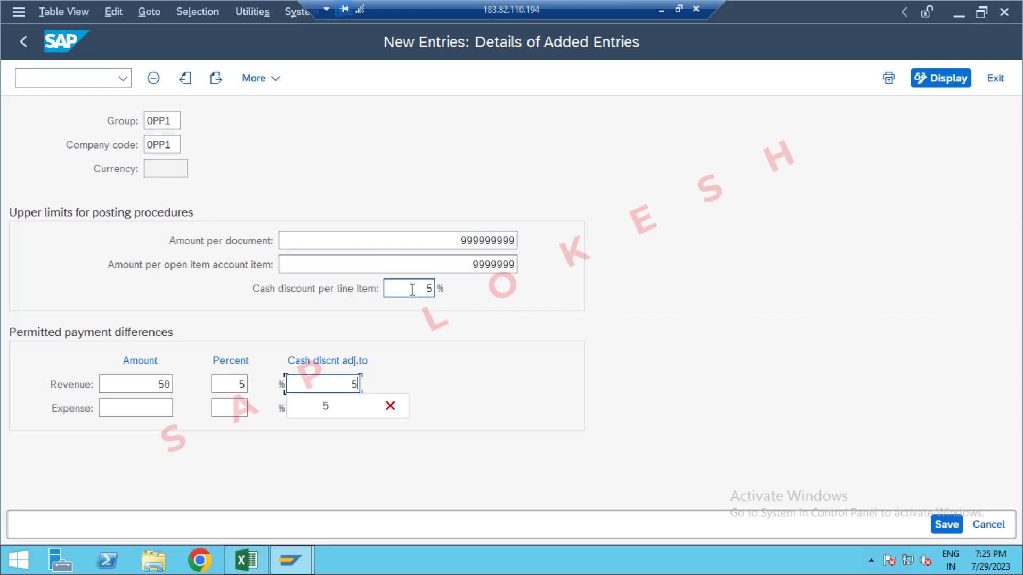
key(Tab)
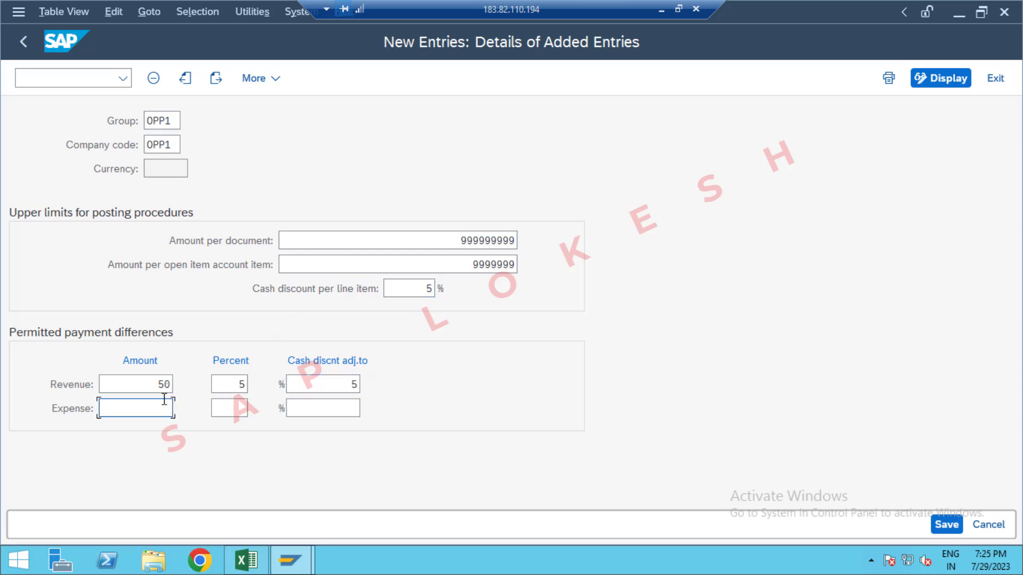
Step: Set the permitted expense differences to amount 50, 5 percent and discount adjustment 5, and save under the GLOBAL SETTINGS OPPO customizing request
text(50)
key(Tab)
text(5)
key(Tab)
text(5)
key(Tab)
click(943, 526)
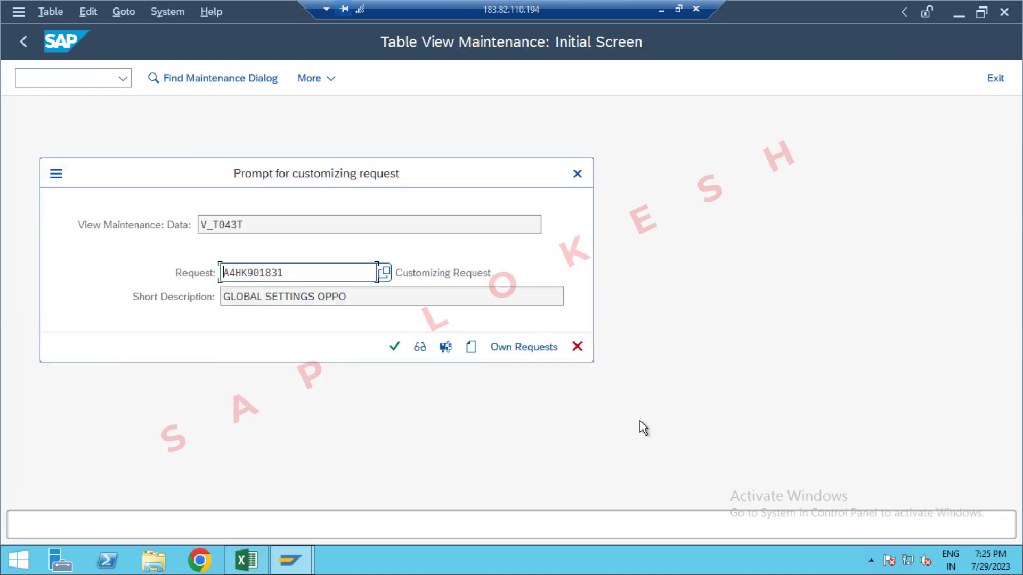
click(394, 347)
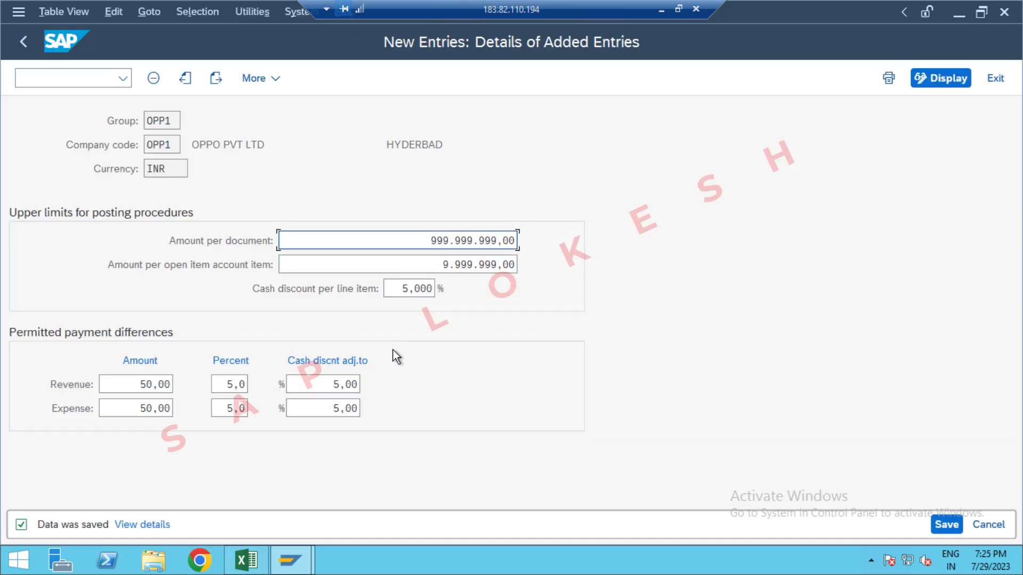
Step: Switch to the Excel sheet and record OPP1 in cell D12 beside Define Tolerance Group for Employees
key(alt+Tab)
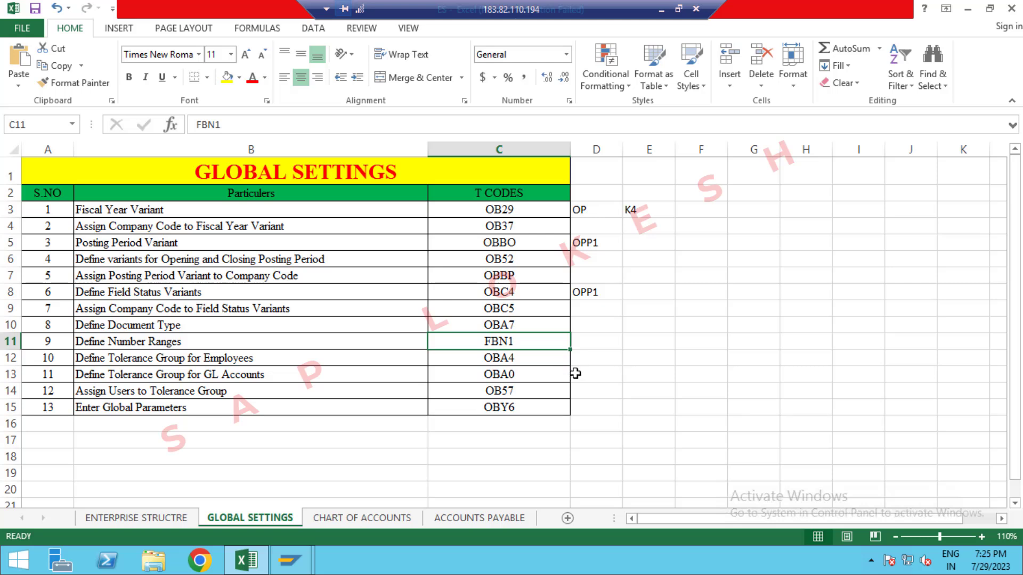
click(588, 362)
text(OP)
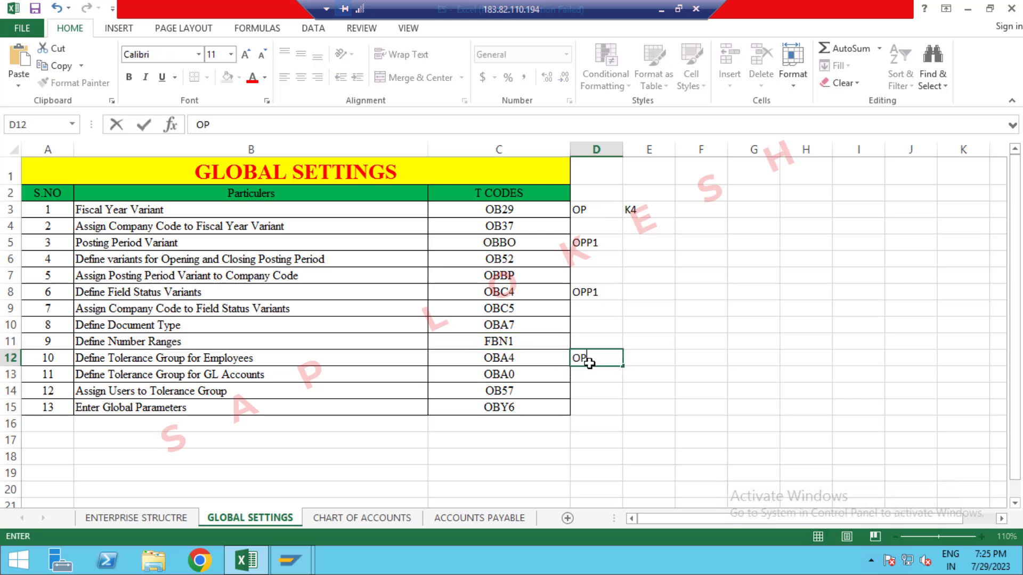
text(P1)
click(604, 375)
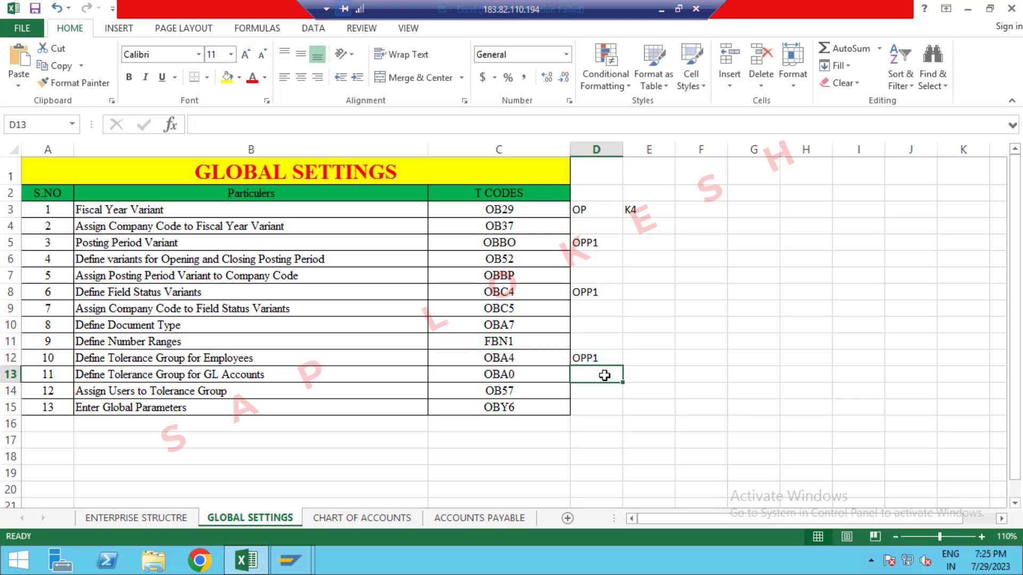
Step: Switch back to SAP and start transaction OBA0 for the G/L account tolerance groups
key(alt+Tab)
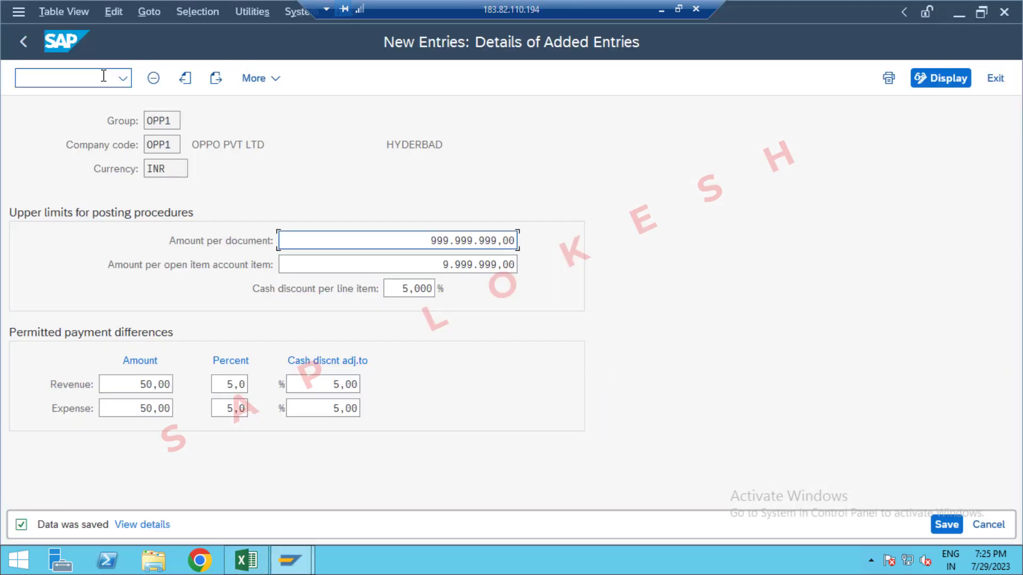
click(101, 77)
text(/)
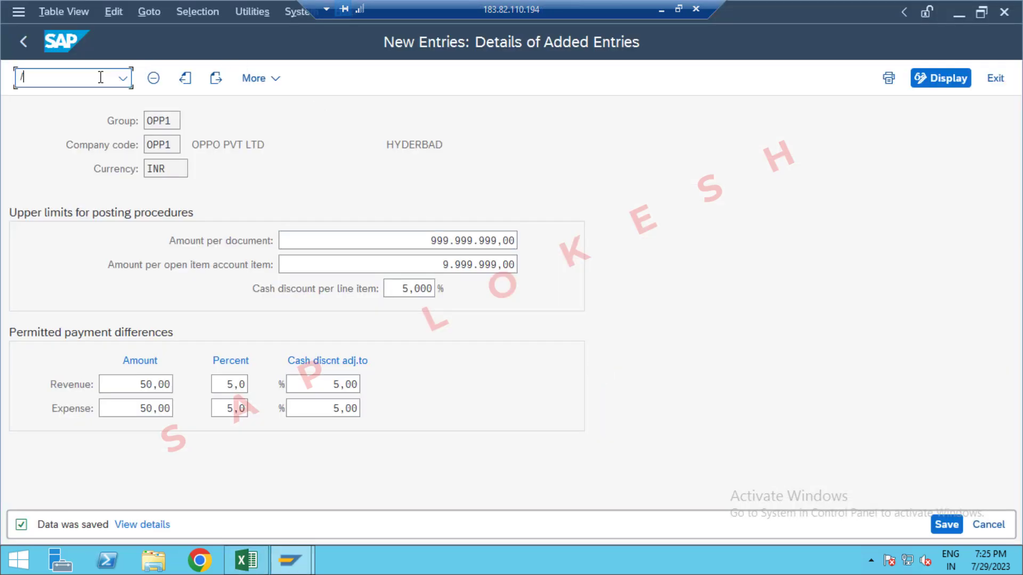
text(NOBA4)
key(Return)
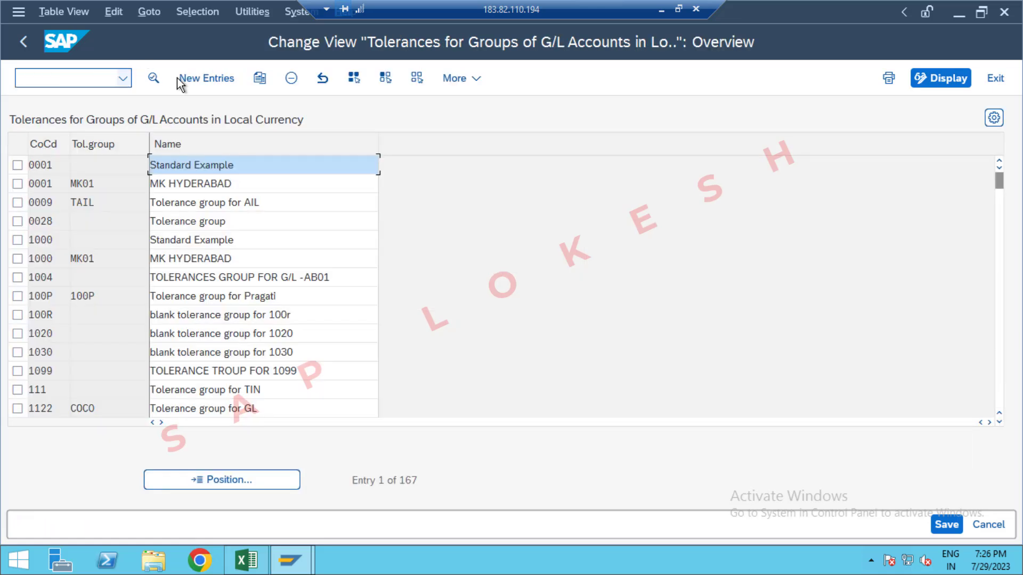
Step: Create a new G/L account tolerance entry for company code OPP1 with tolerance group OPP1
click(212, 81)
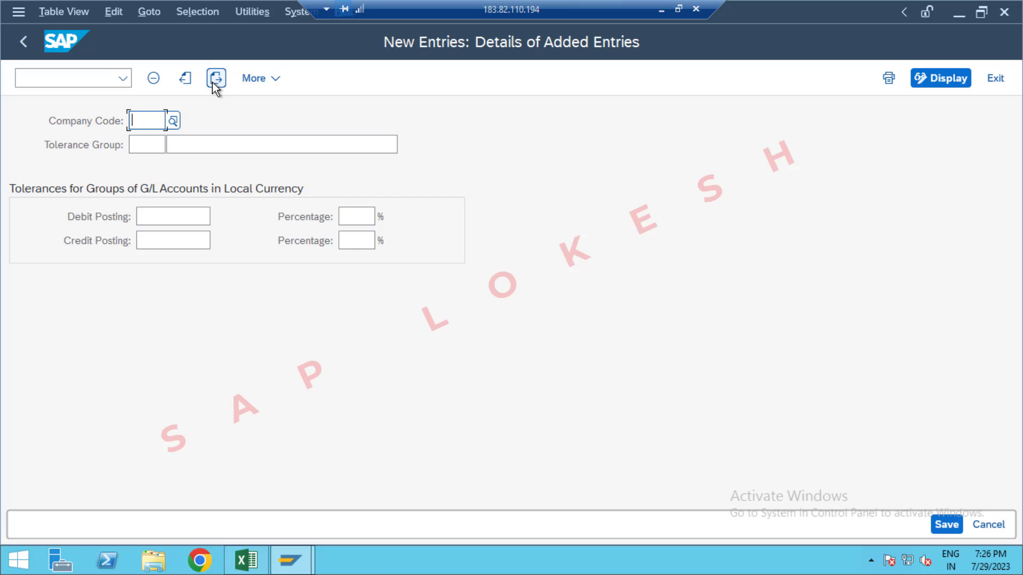
text(0PP)
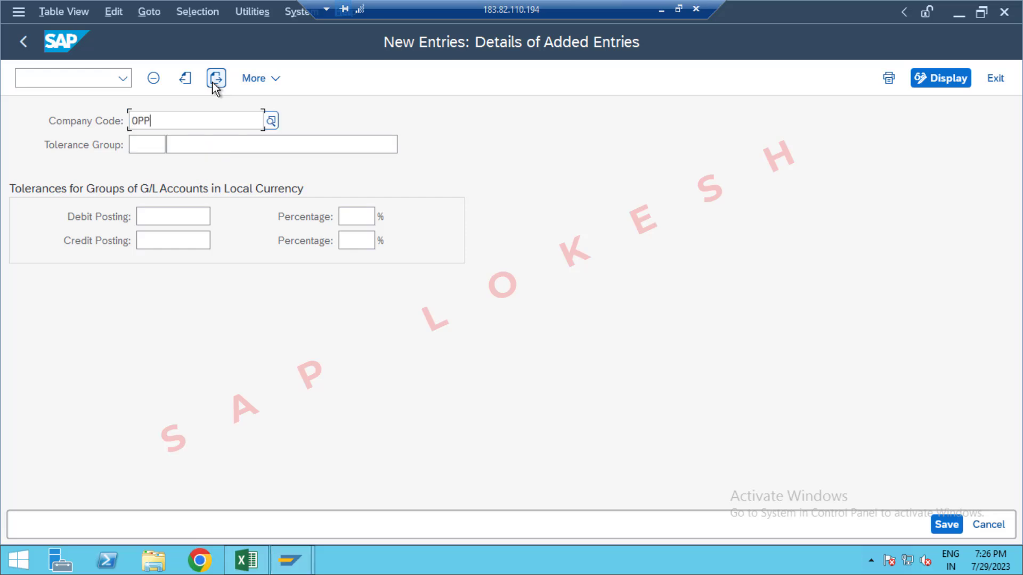
text(1)
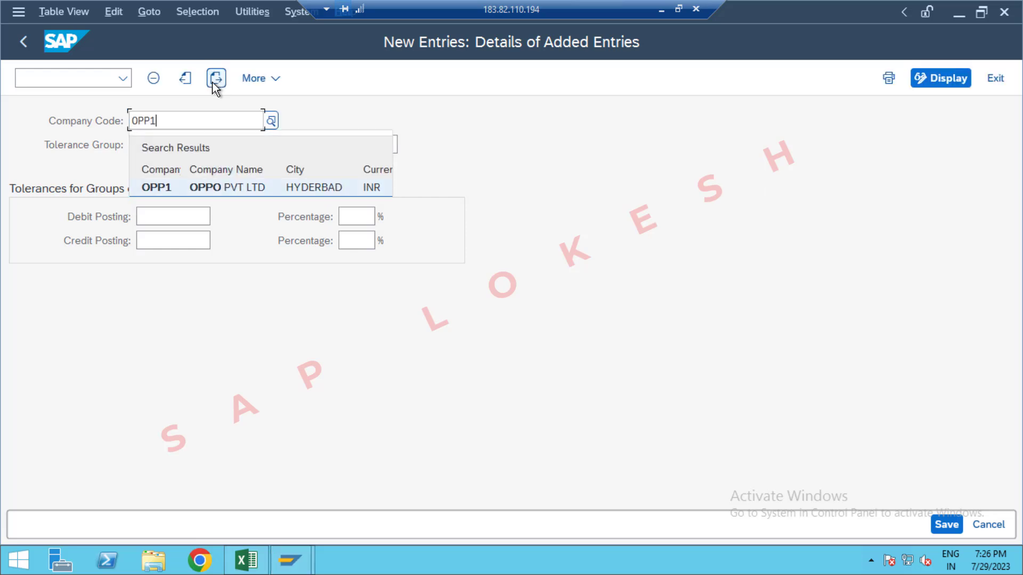
key(Tab)
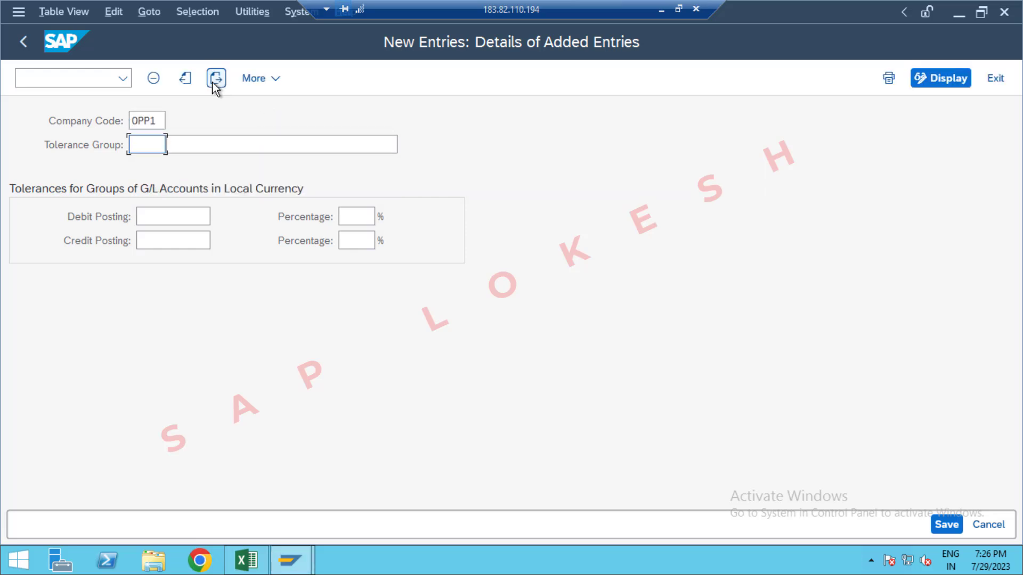
text(0PP1)
key(Tab)
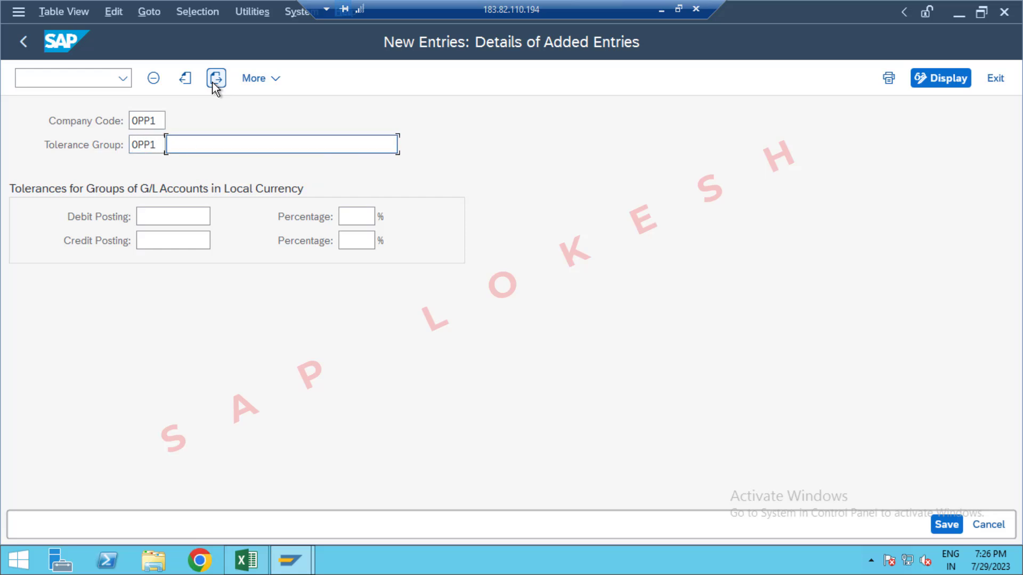
Step: Describe the tolerance group as "Tolerance forGLS" and save the entry, confirming the customizing request
key(Down)
key(Tab)
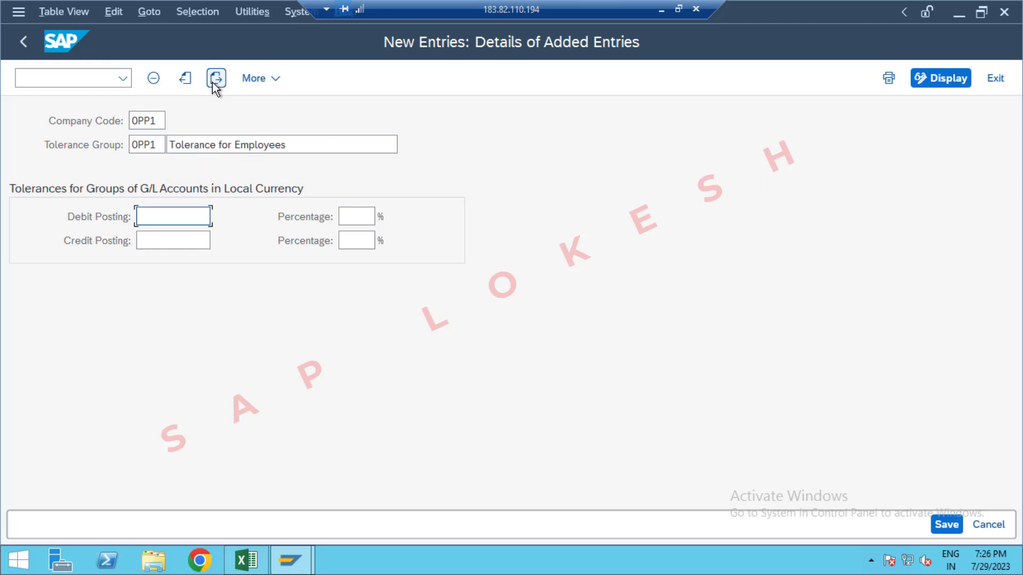
click(294, 143)
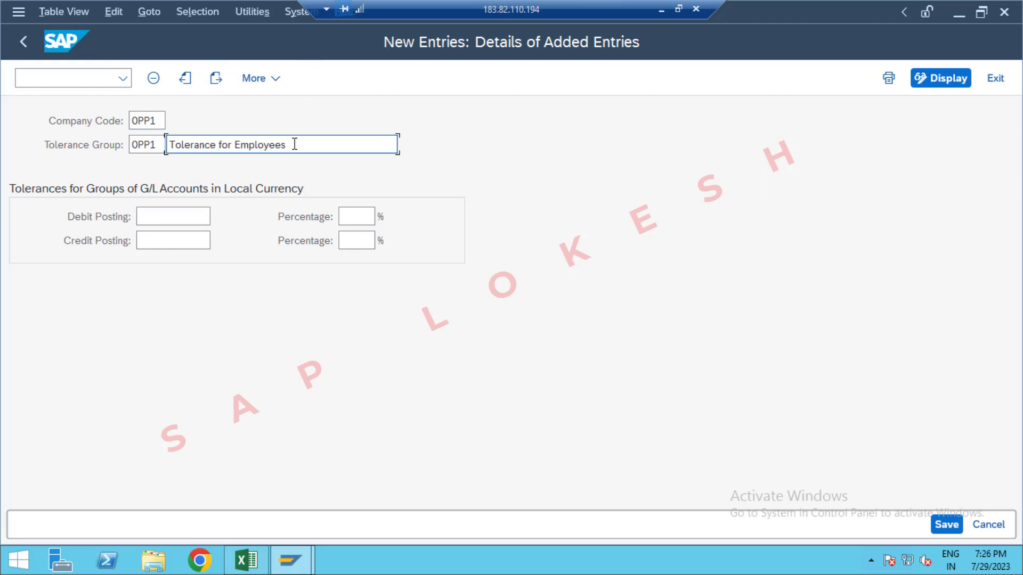
key(BackSpace)
key(BackSpace)
key(BackSpace)
key(BackSpace)
key(BackSpace)
key(BackSpace)
key(BackSpace)
key(BackSpace)
key(BackSpace)
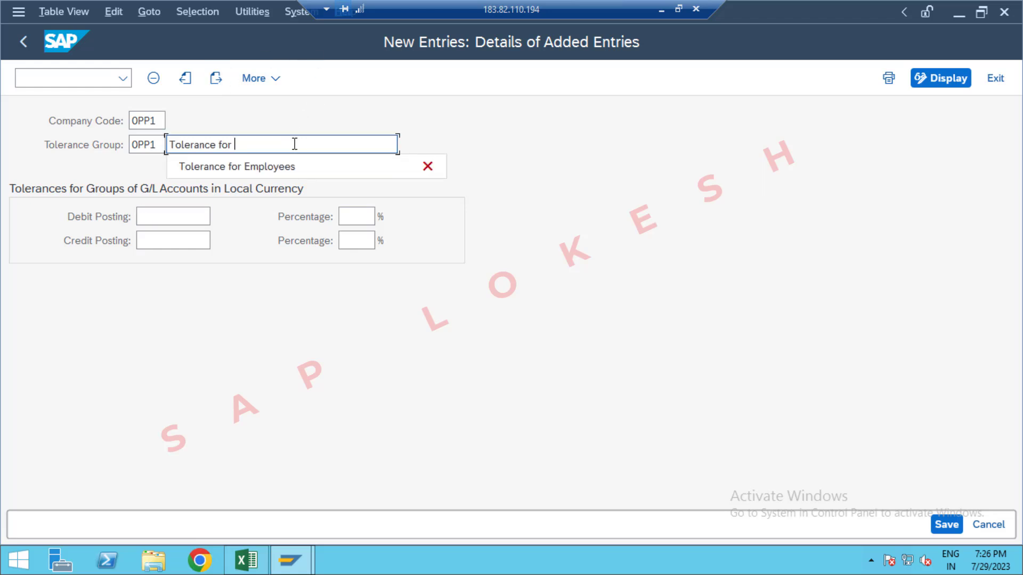
key(alt+Tab)
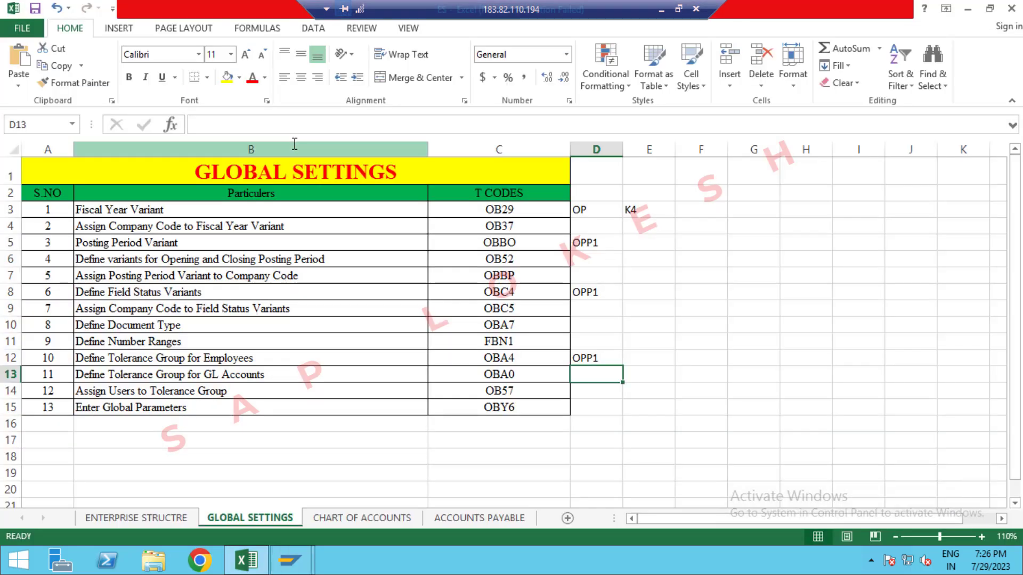
key(alt+Tab)
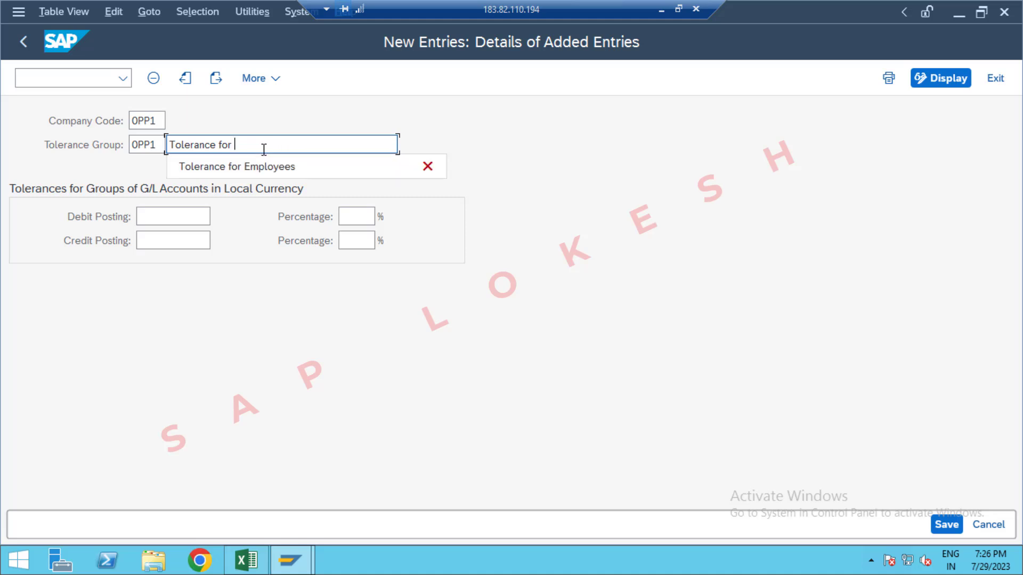
key(BackSpace)
text(GLS)
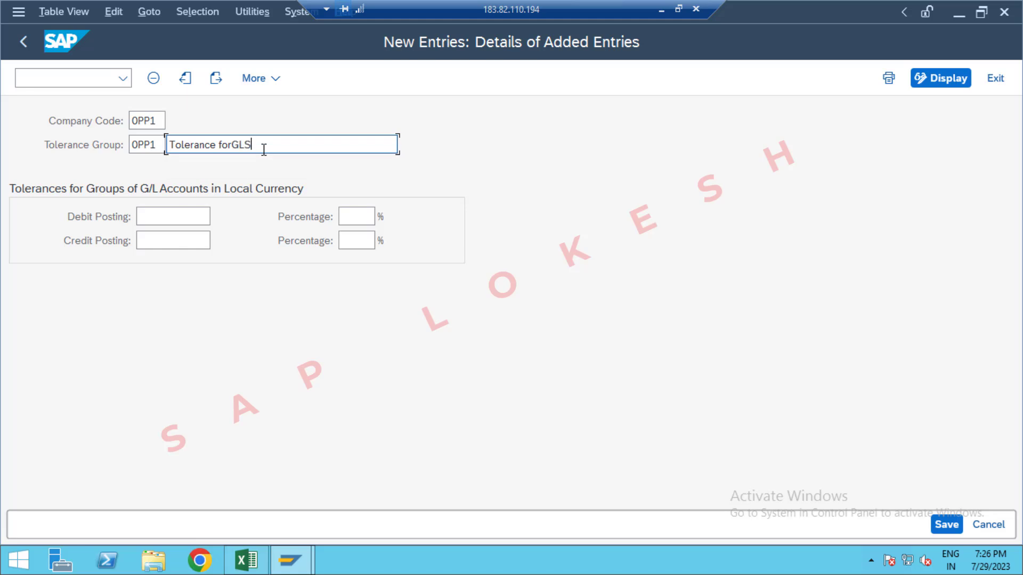
click(940, 525)
click(395, 346)
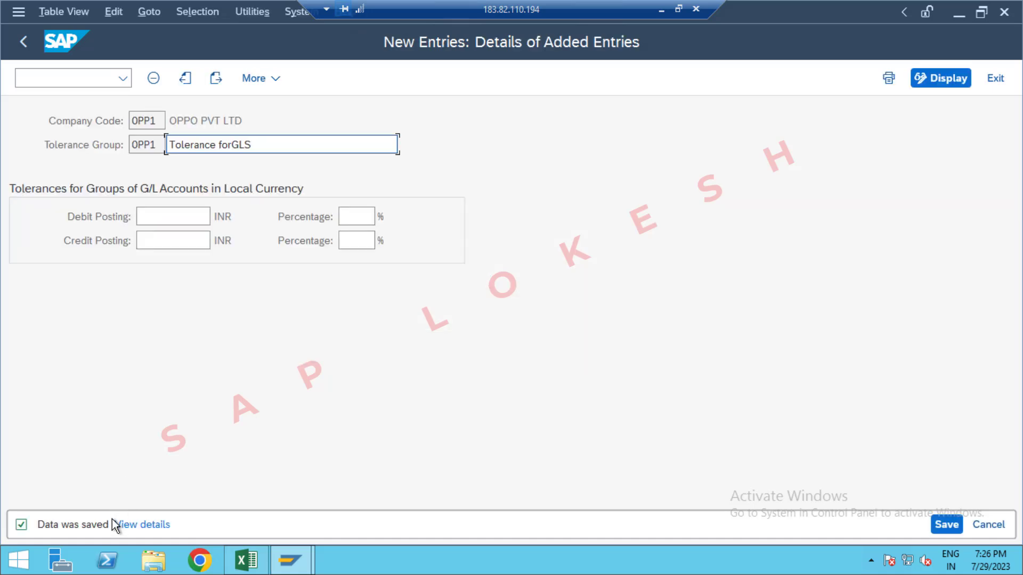
Step: Check the next transaction code in the Excel sheet, return to SAP and start OB57 for assigning users to tolerance groups
key(alt+Tab)
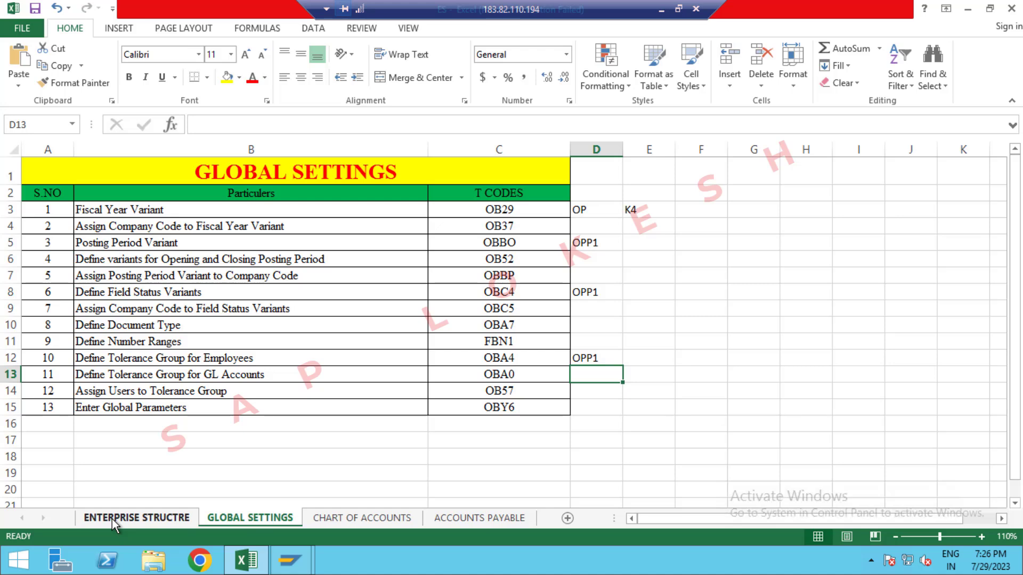
key(alt+Tab)
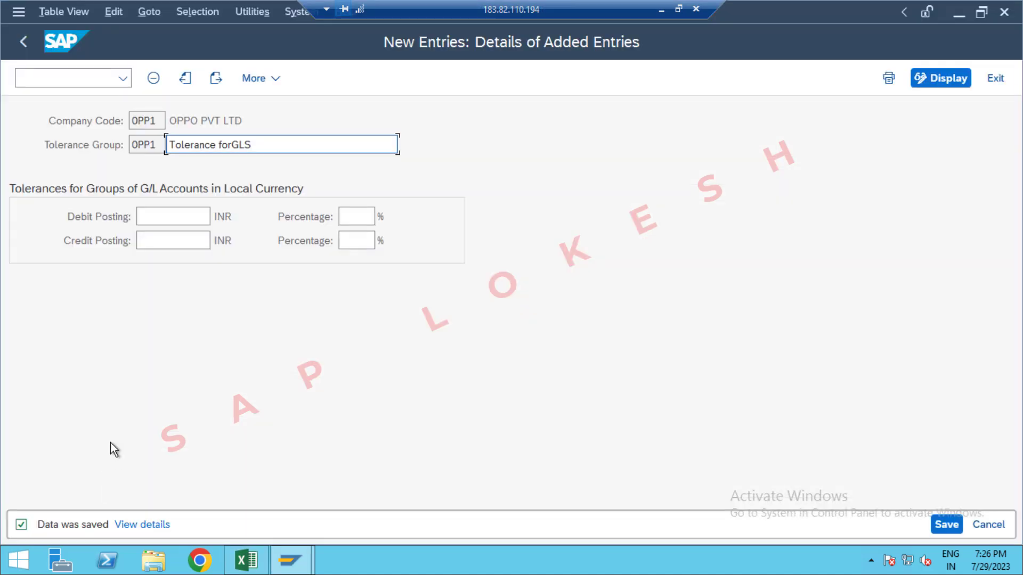
click(58, 80)
text(/)
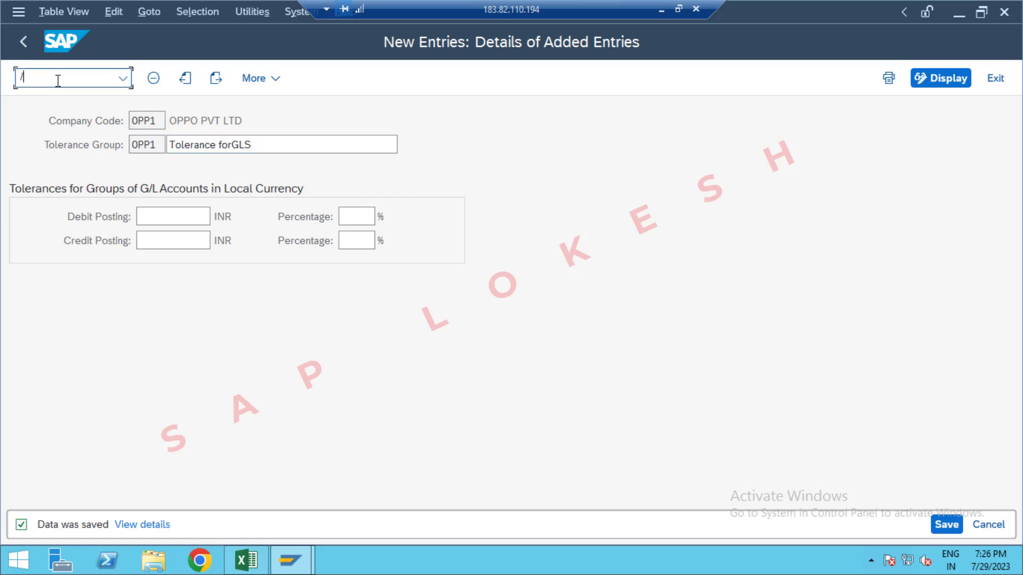
text(NOB57)
key(Return)
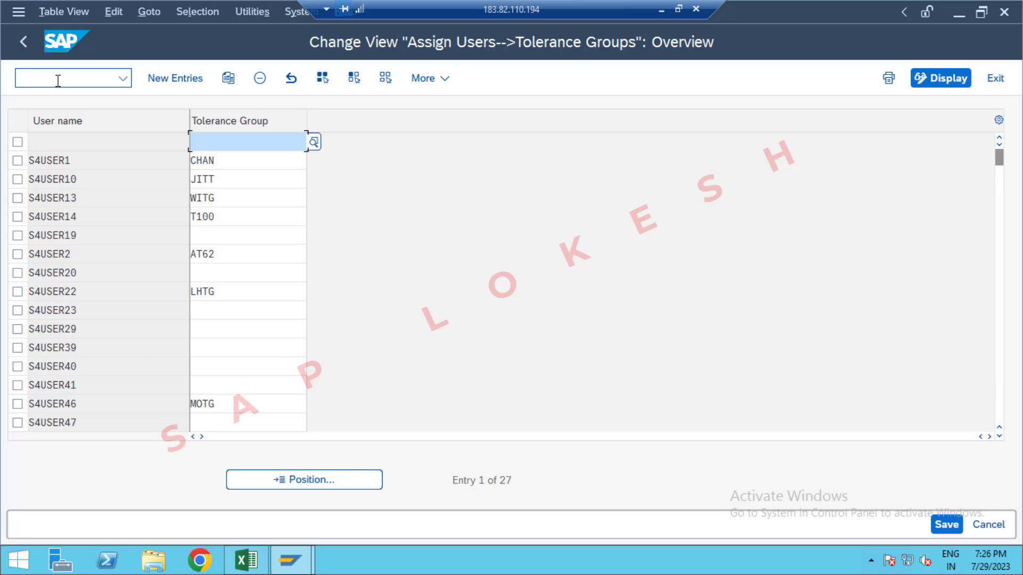
Step: Position the user assignment list on user name S4USER84
click(315, 474)
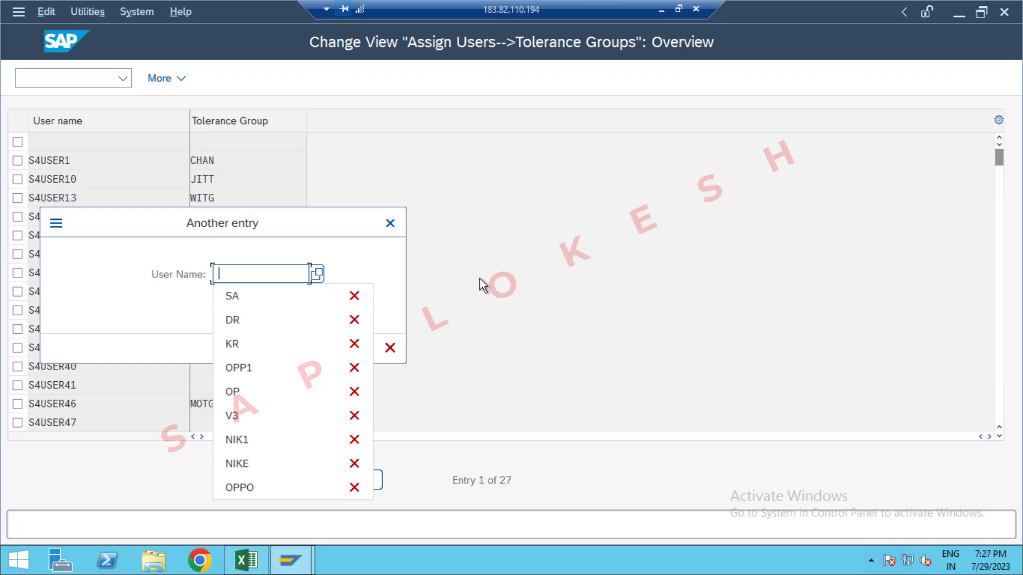
text(S)
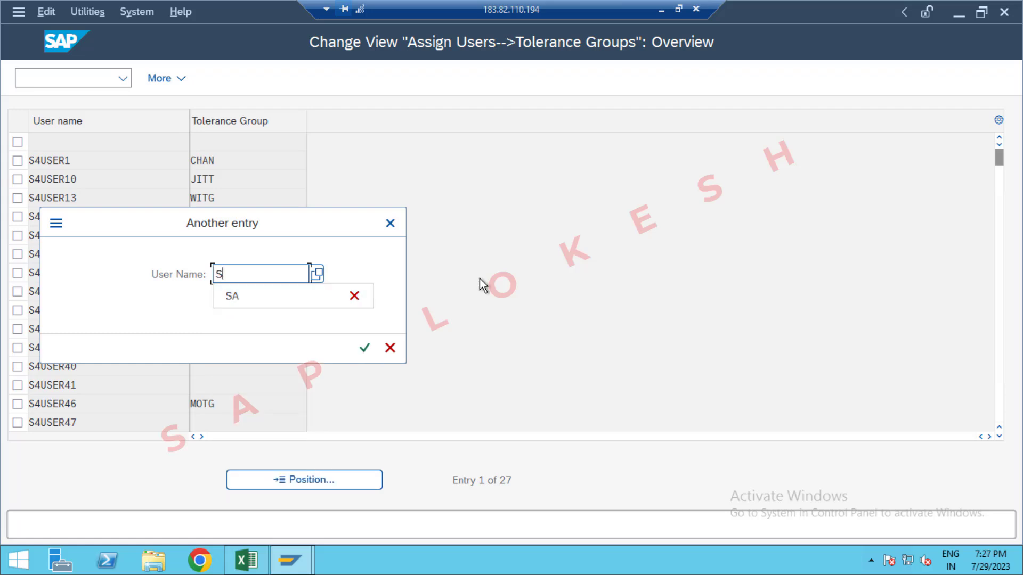
text(4)
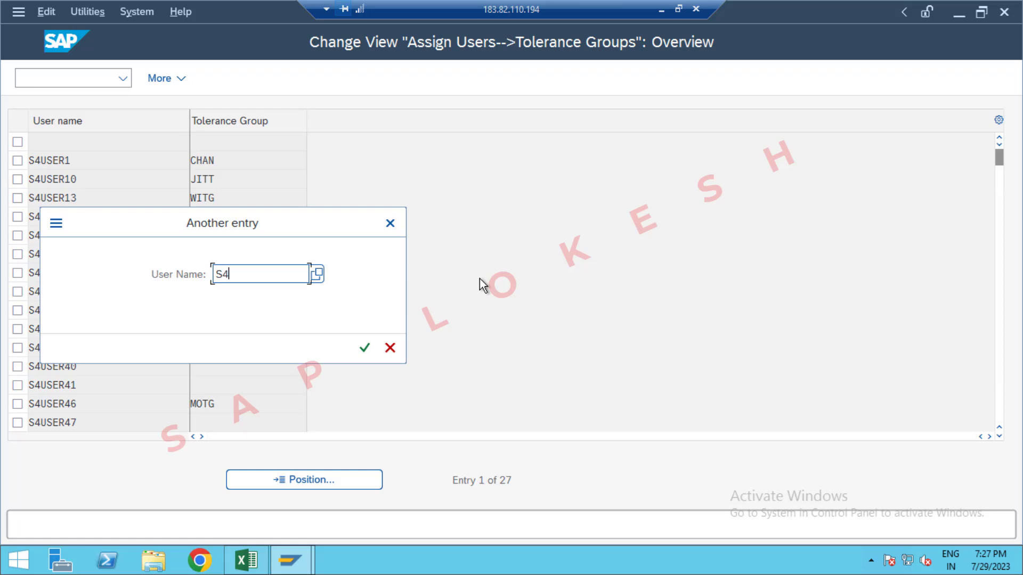
text(USER)
text(84)
key(Return)
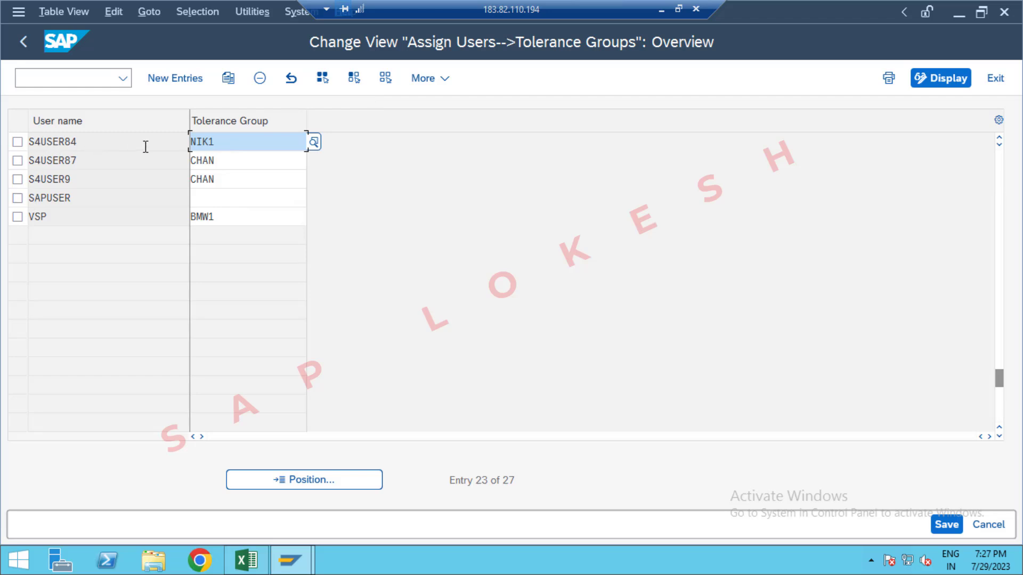
Step: Assign tolerance group OPP1 to user S4USER84 and save under the GLOBAL SETTINGS OPPO customizing request
click(223, 148)
key(BackSpace)
key(BackSpace)
key(BackSpace)
key(BackSpace)
text(OP)
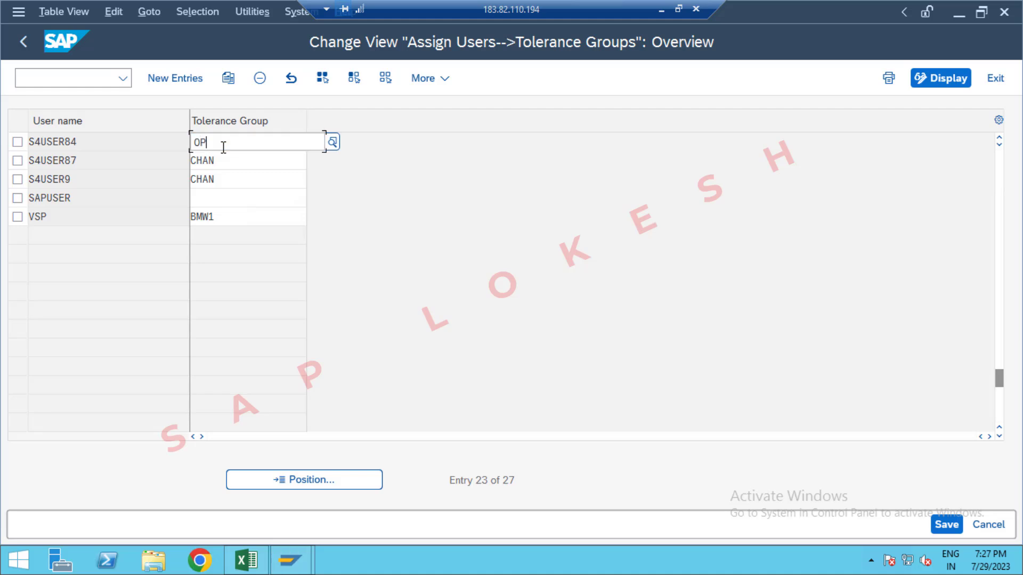
text(P1)
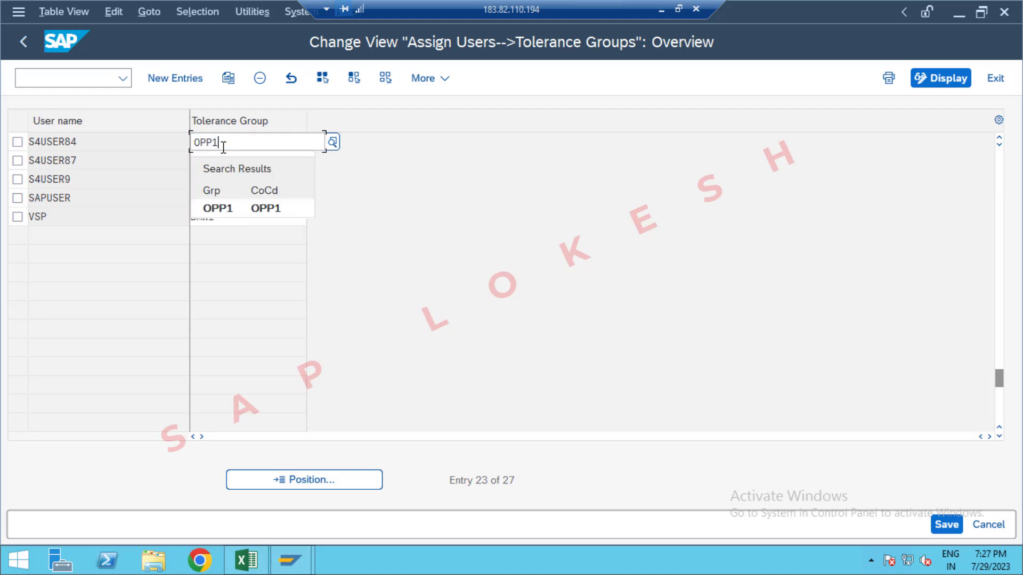
click(255, 209)
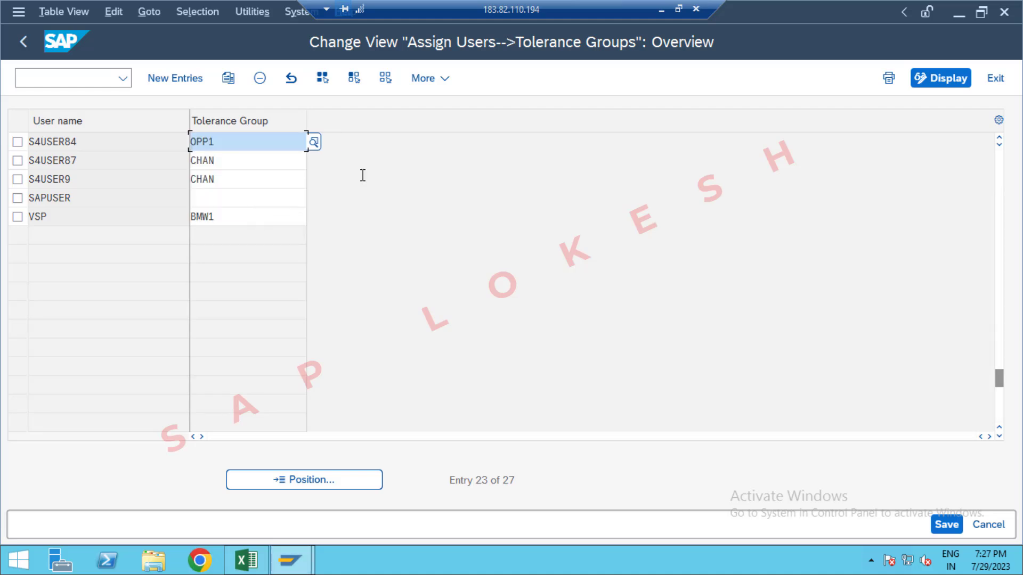
click(954, 526)
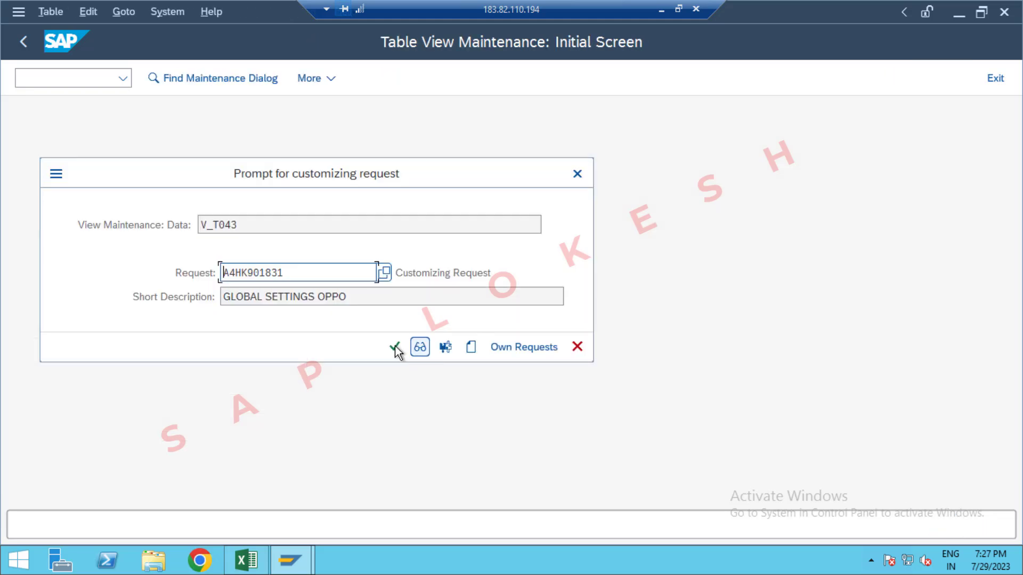
click(394, 349)
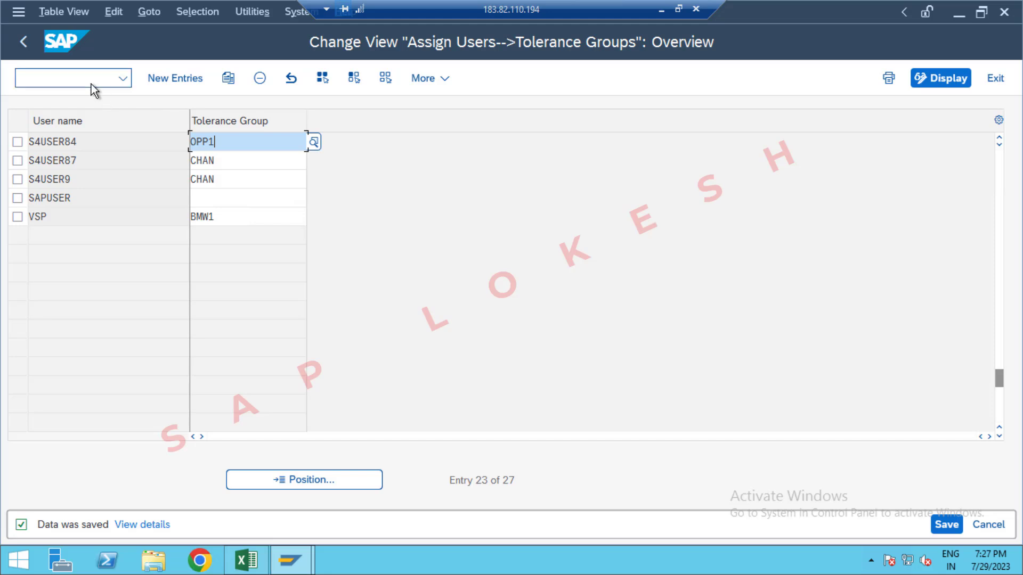
Step: Check the next transaction code in the Excel sheet, return to SAP and start OBY6 for the company code global parameters
key(alt+Tab)
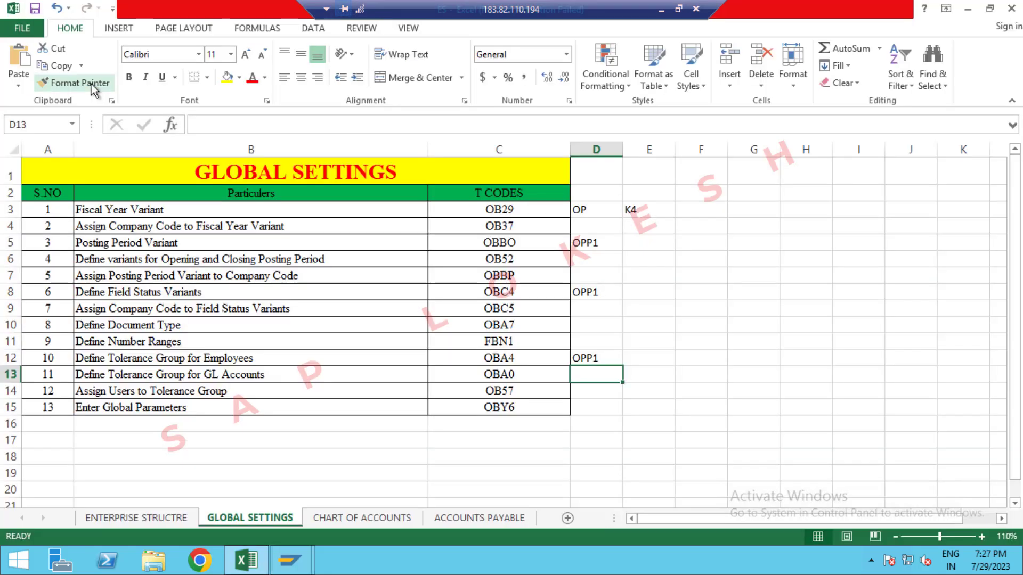
key(alt+Tab)
click(77, 74)
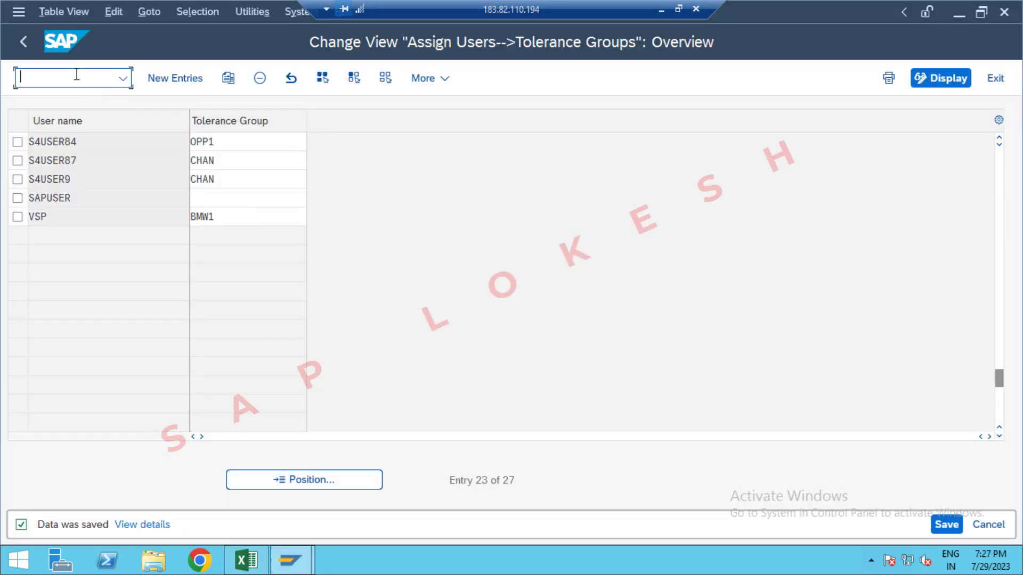
text(/NOBY6)
key(Return)
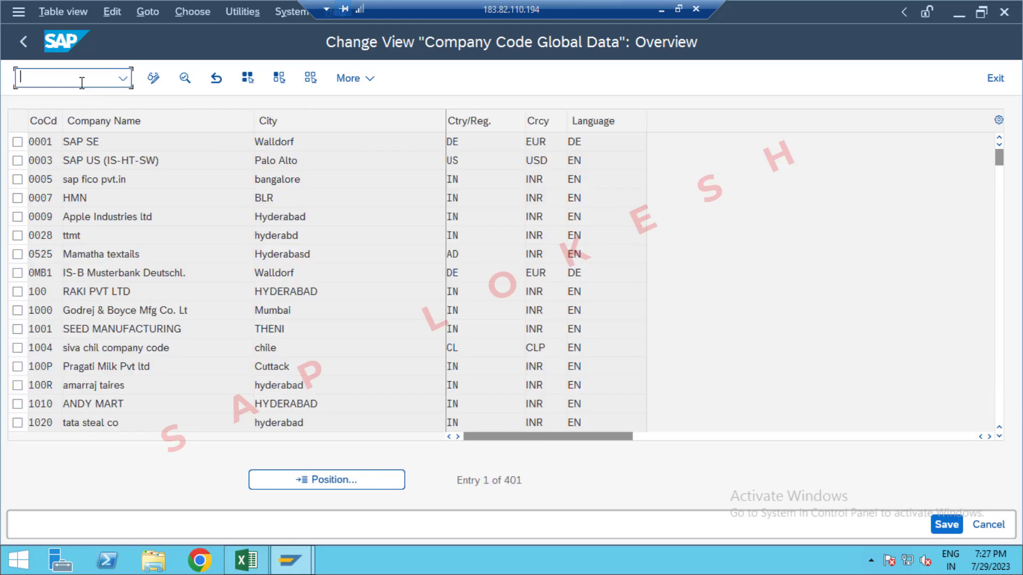
Step: Locate company code OPP1 and review its accounting organization and processing parameters in the global data details
click(341, 477)
text(0PP1)
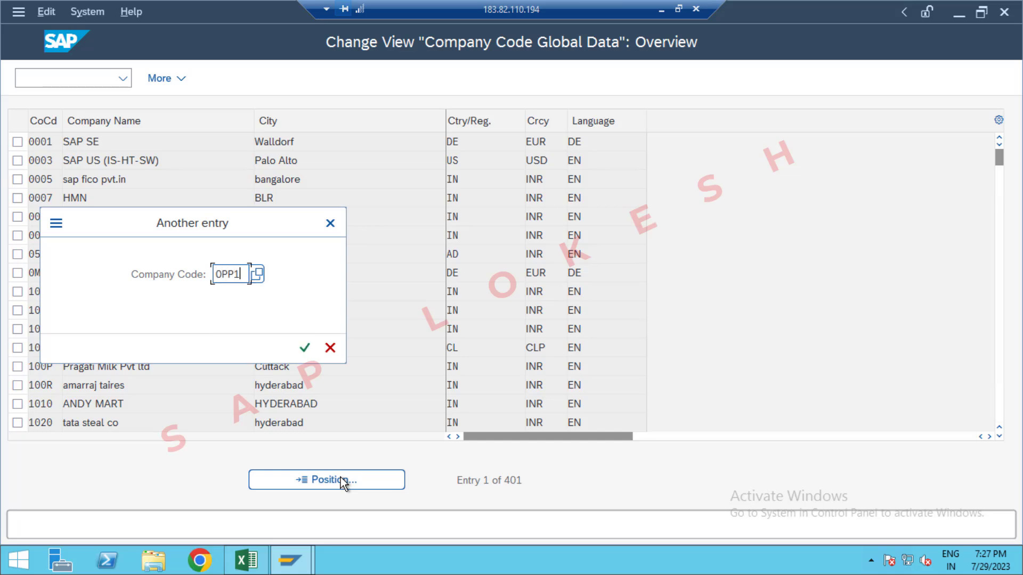
key(Return)
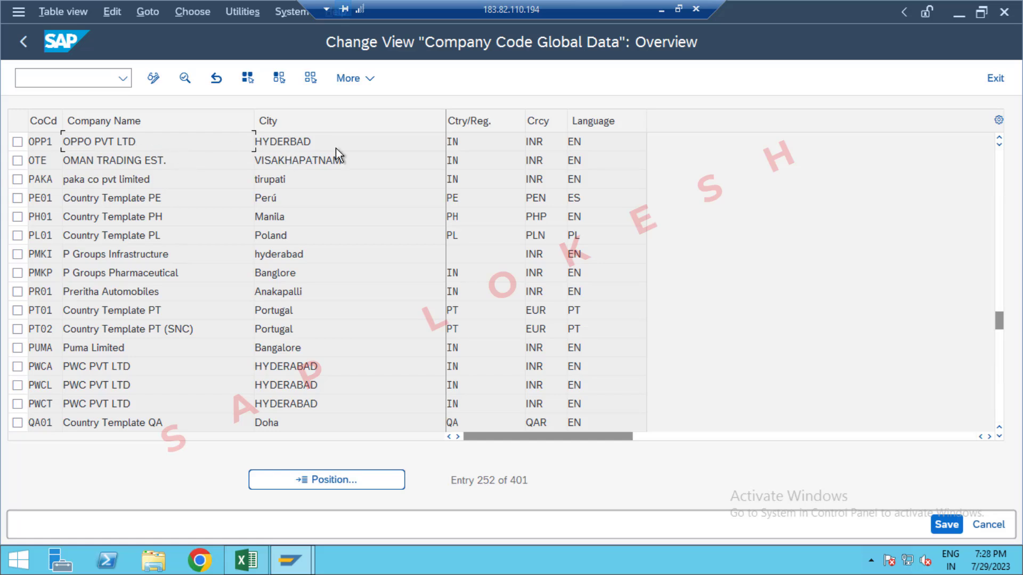
double_click(386, 143)
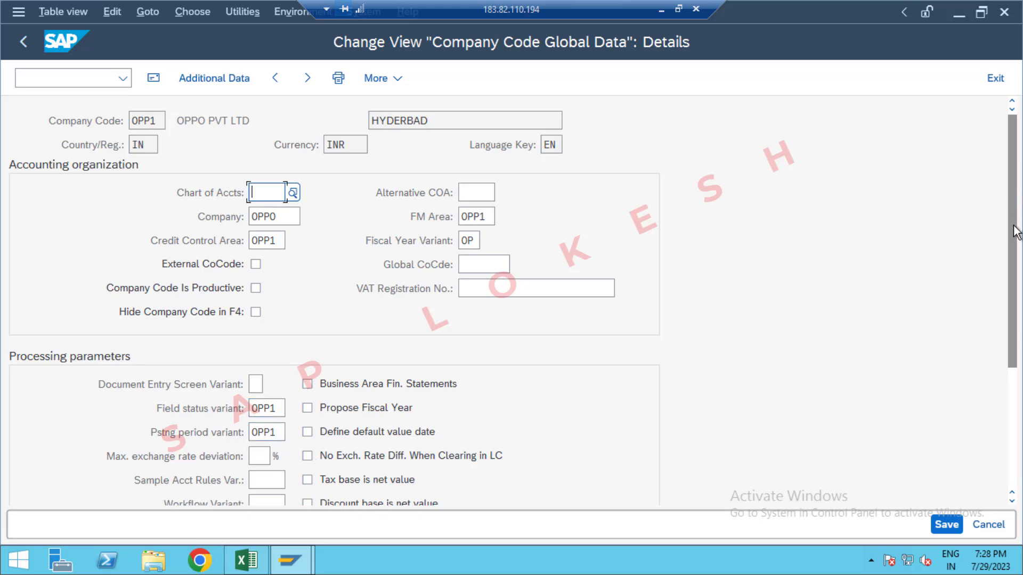
drag(1019, 202, 1019, 375)
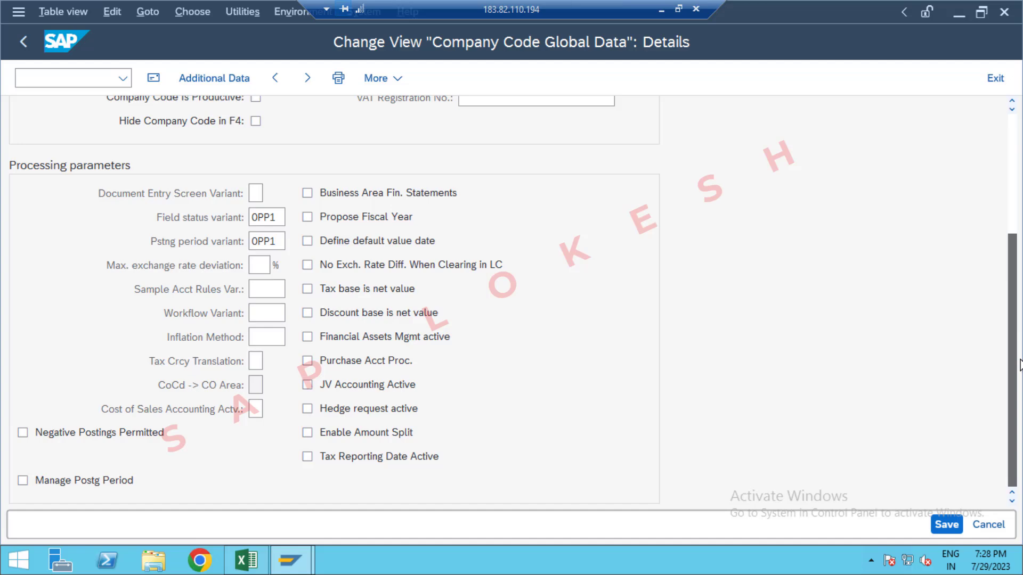
scroll(212, 119, up, 5)
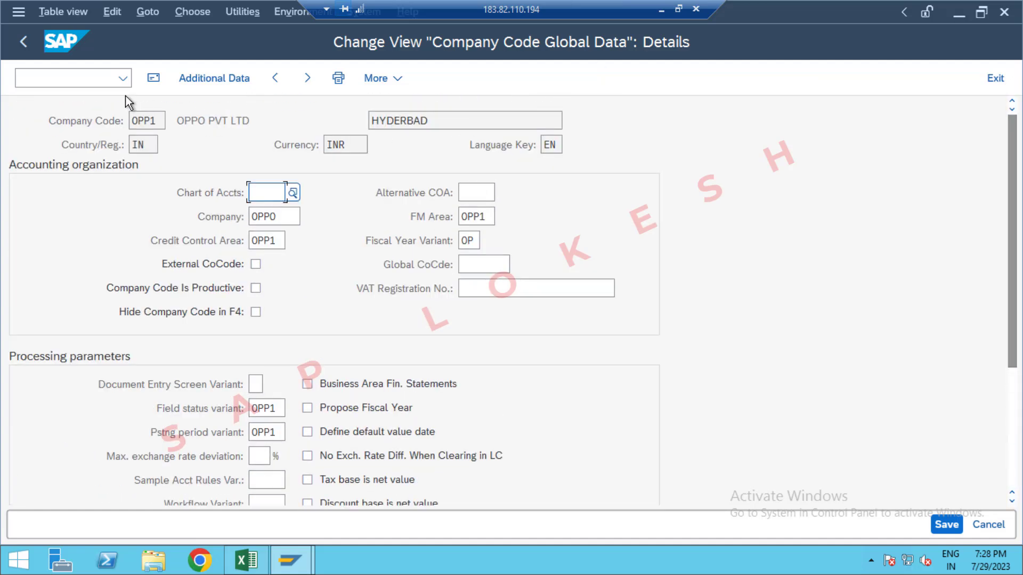
Step: Leave the company code global data and return to the SAP Easy Access screen
click(91, 79)
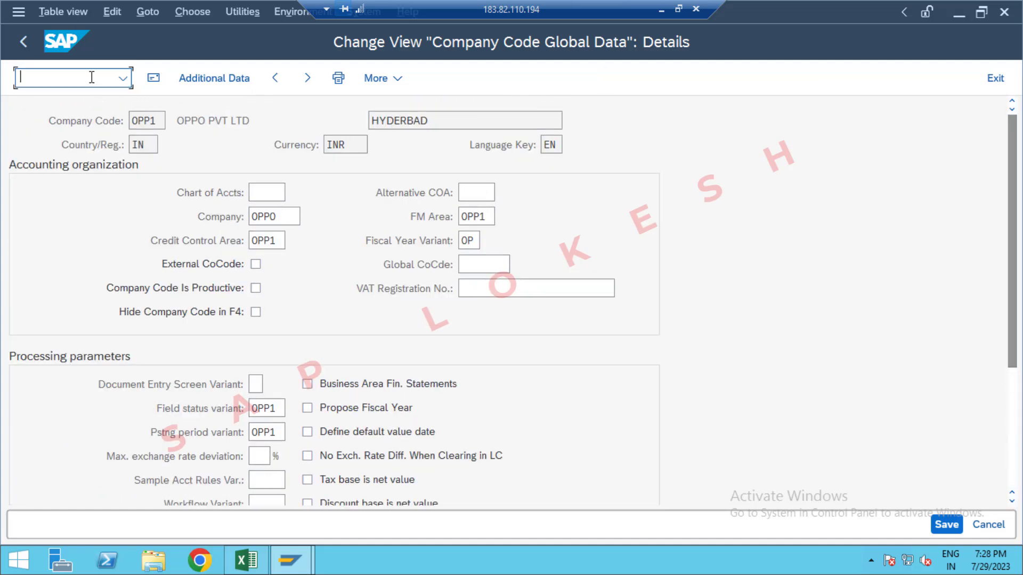
text(/n)
key(Return)
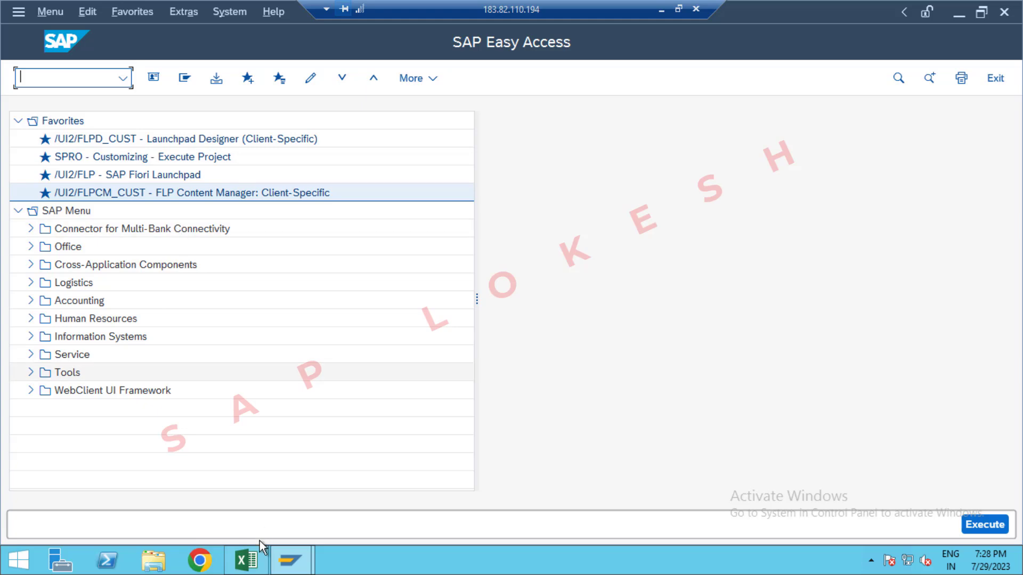
Step: Switch to the Excel GLOBAL SETTINGS sheet to review the completed list and minimize the remote desktop session
click(256, 561)
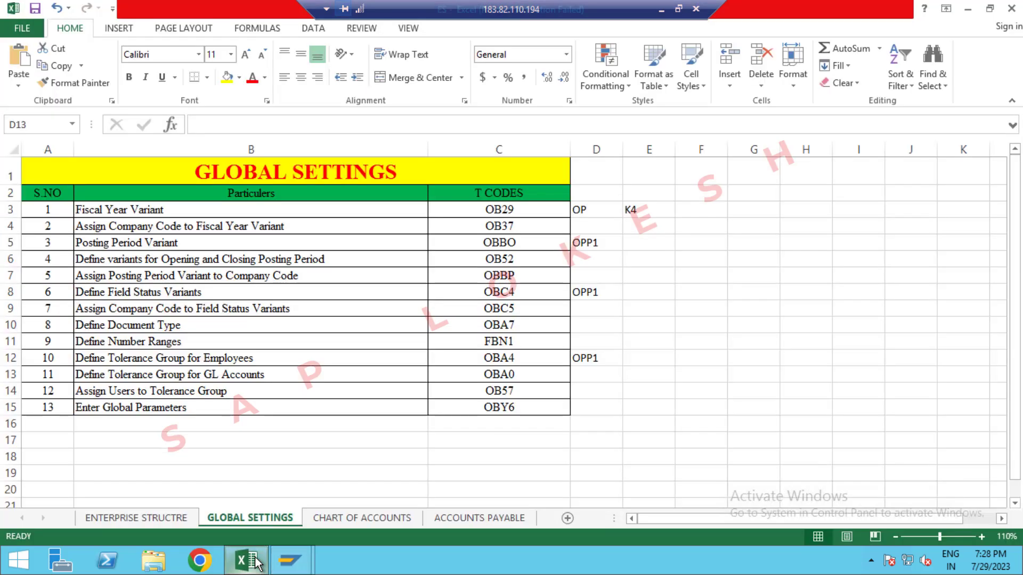
click(653, 286)
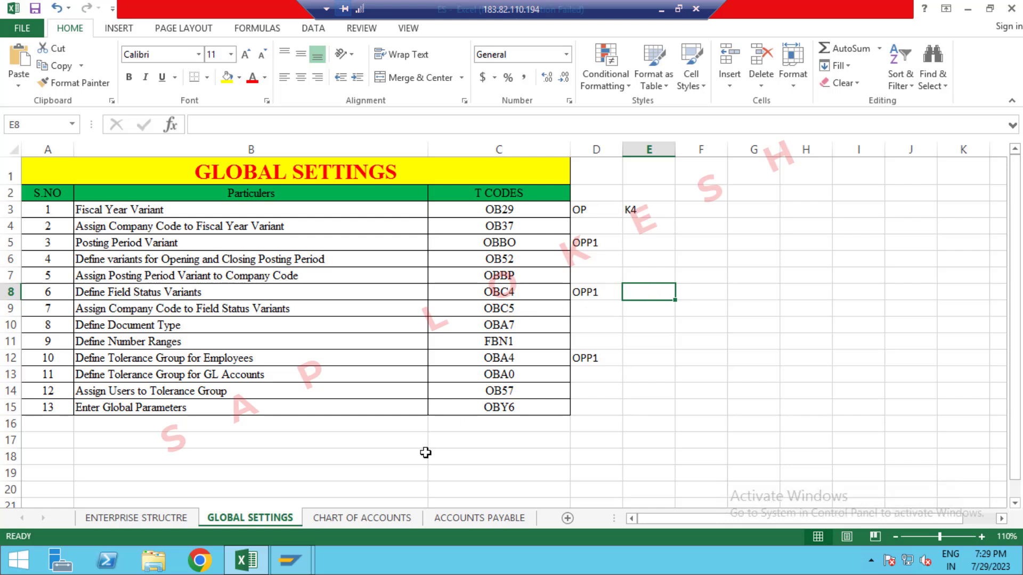
click(661, 9)
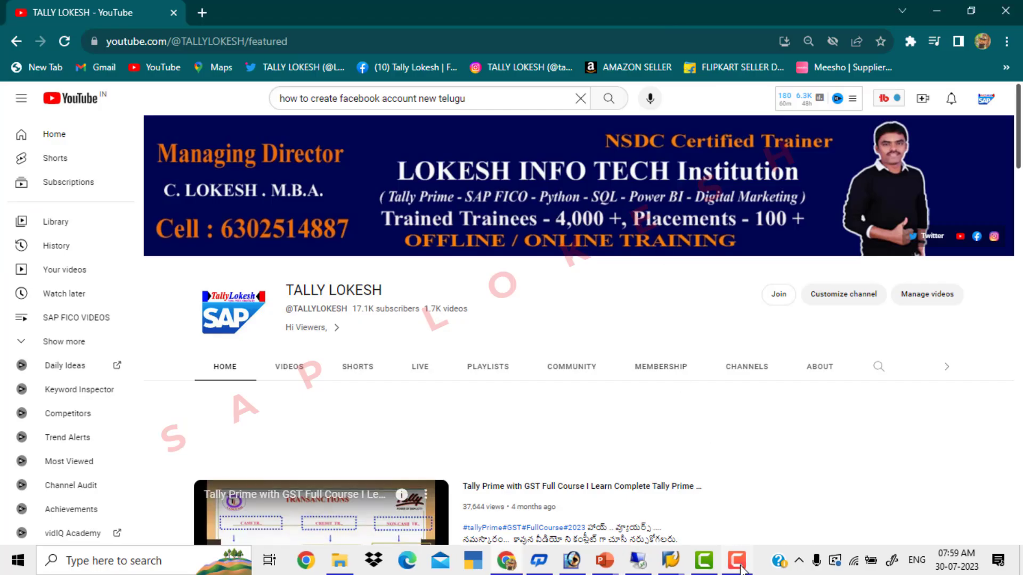